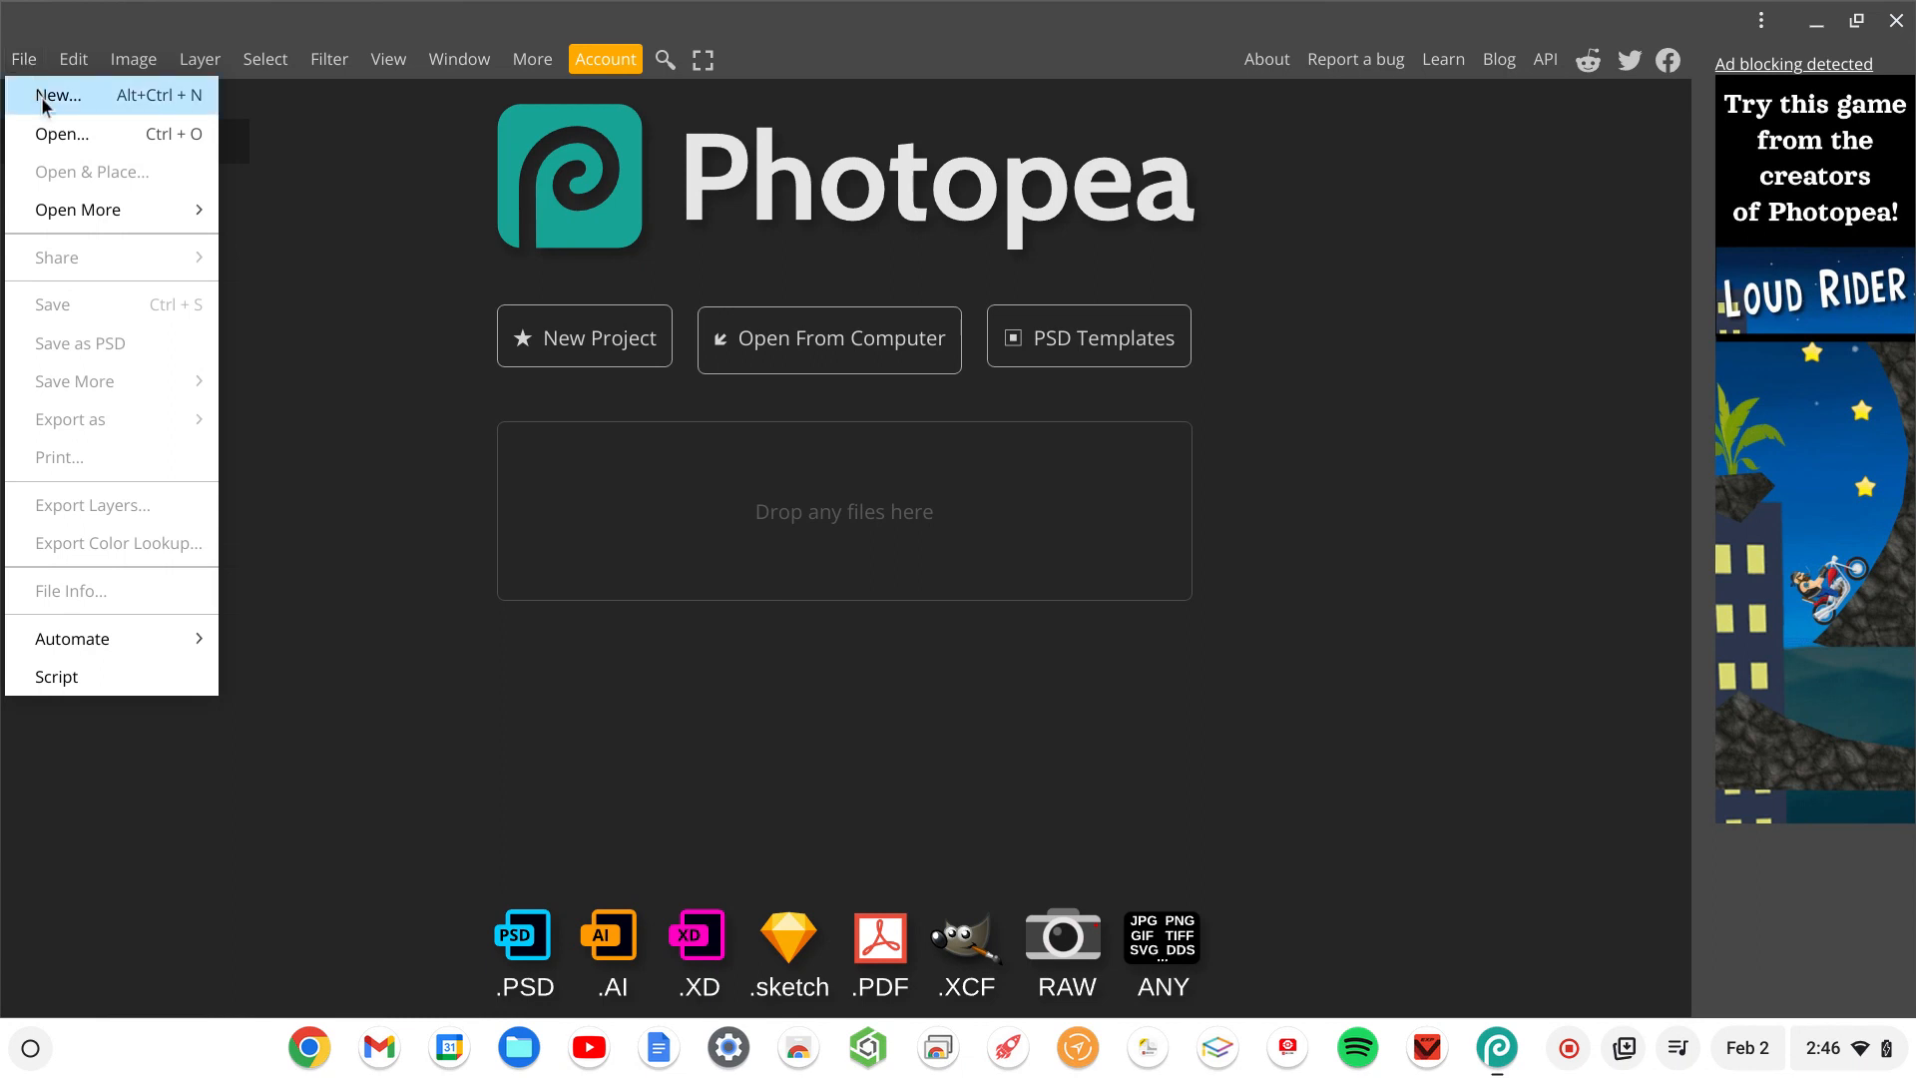
# Create a new project from the Letter print preset, with inches as the unit, 8.5 x 11 in at 300 DPI.
pyautogui.click(98, 104)
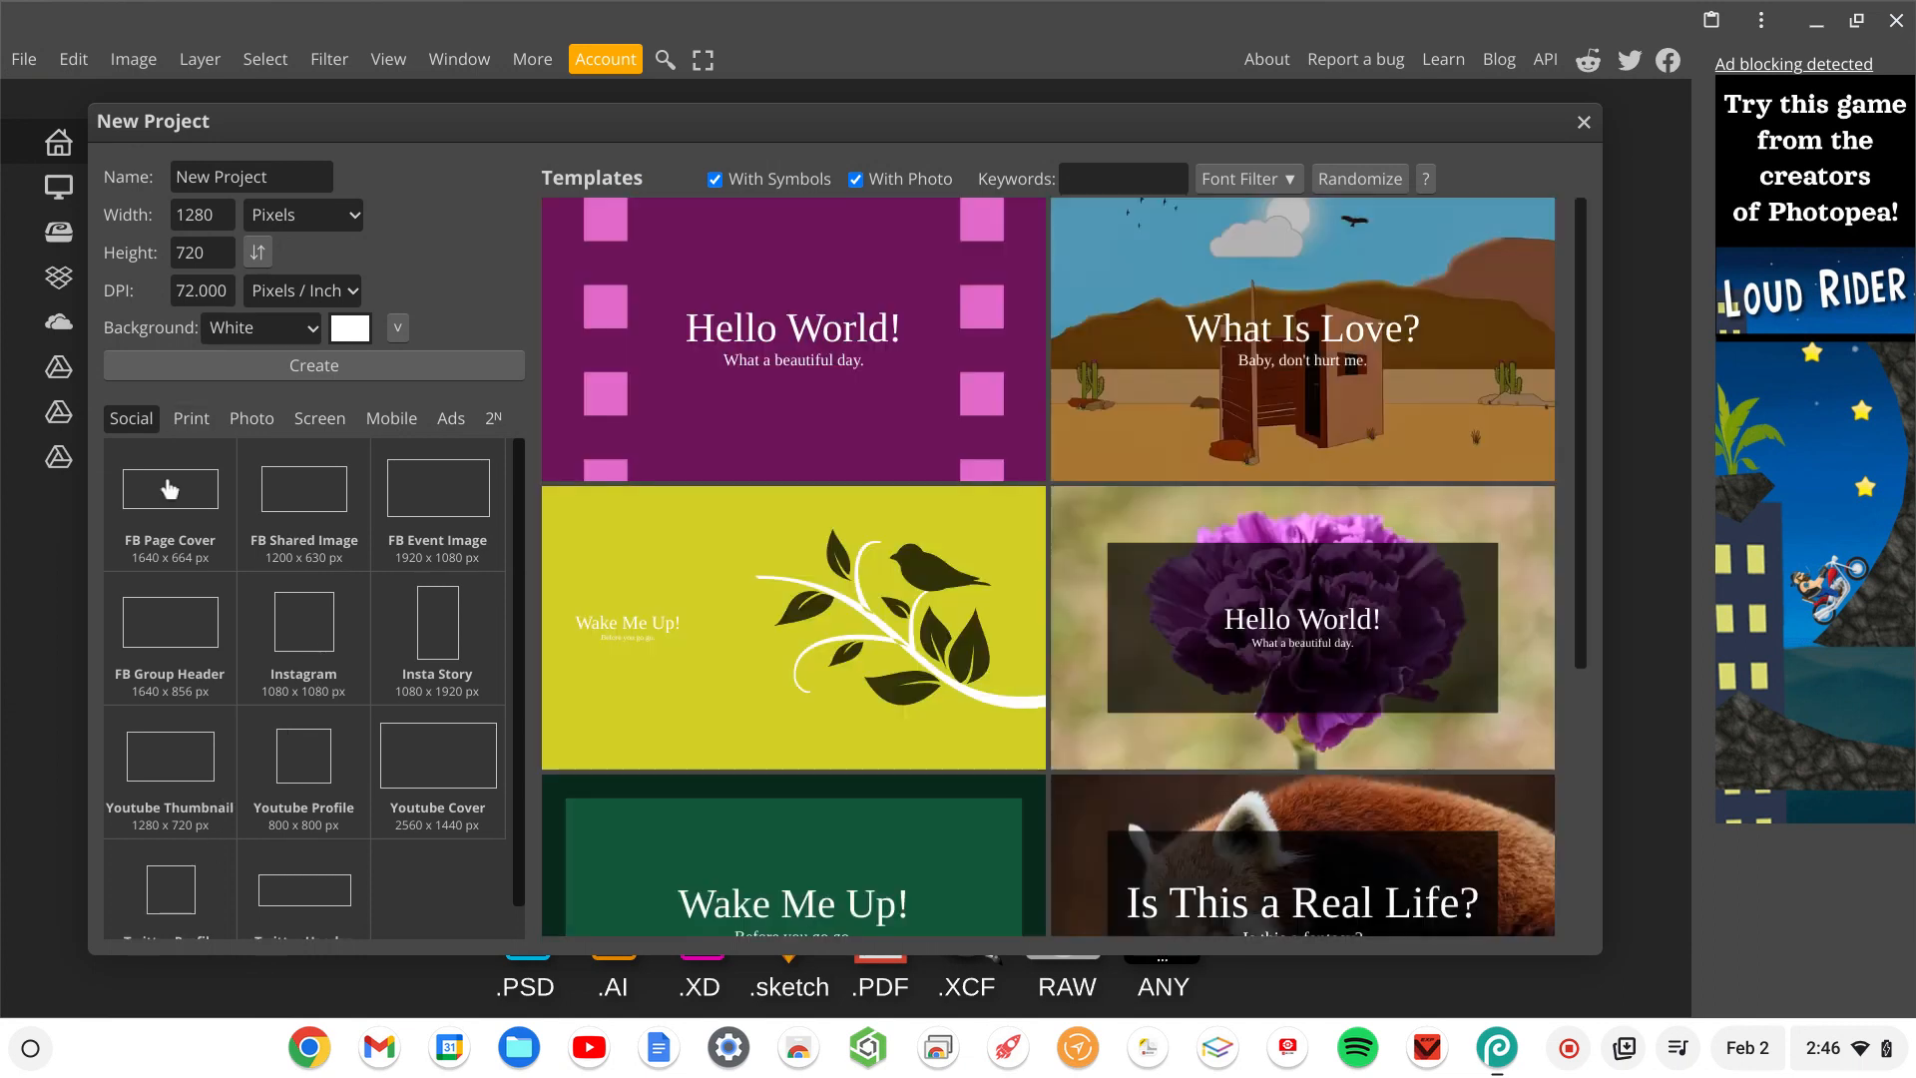
pyautogui.click(192, 423)
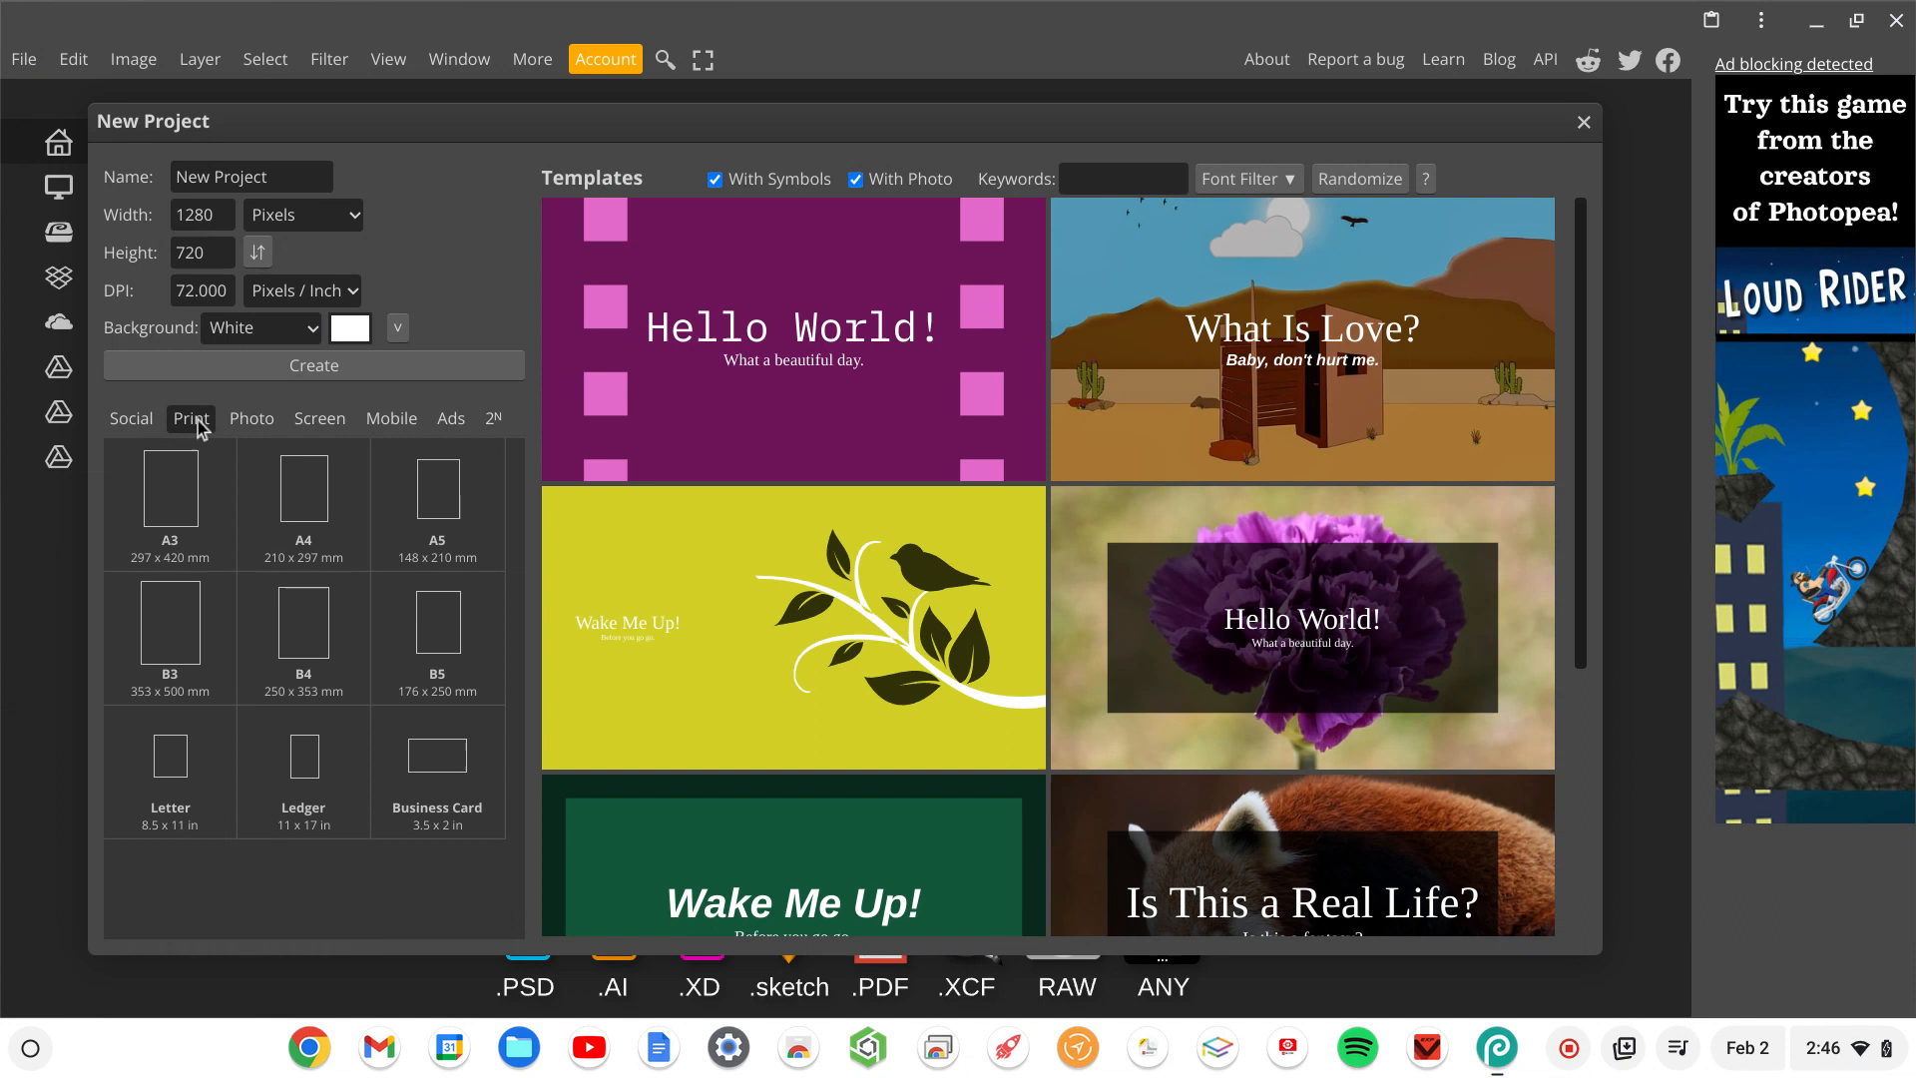
pyautogui.click(170, 782)
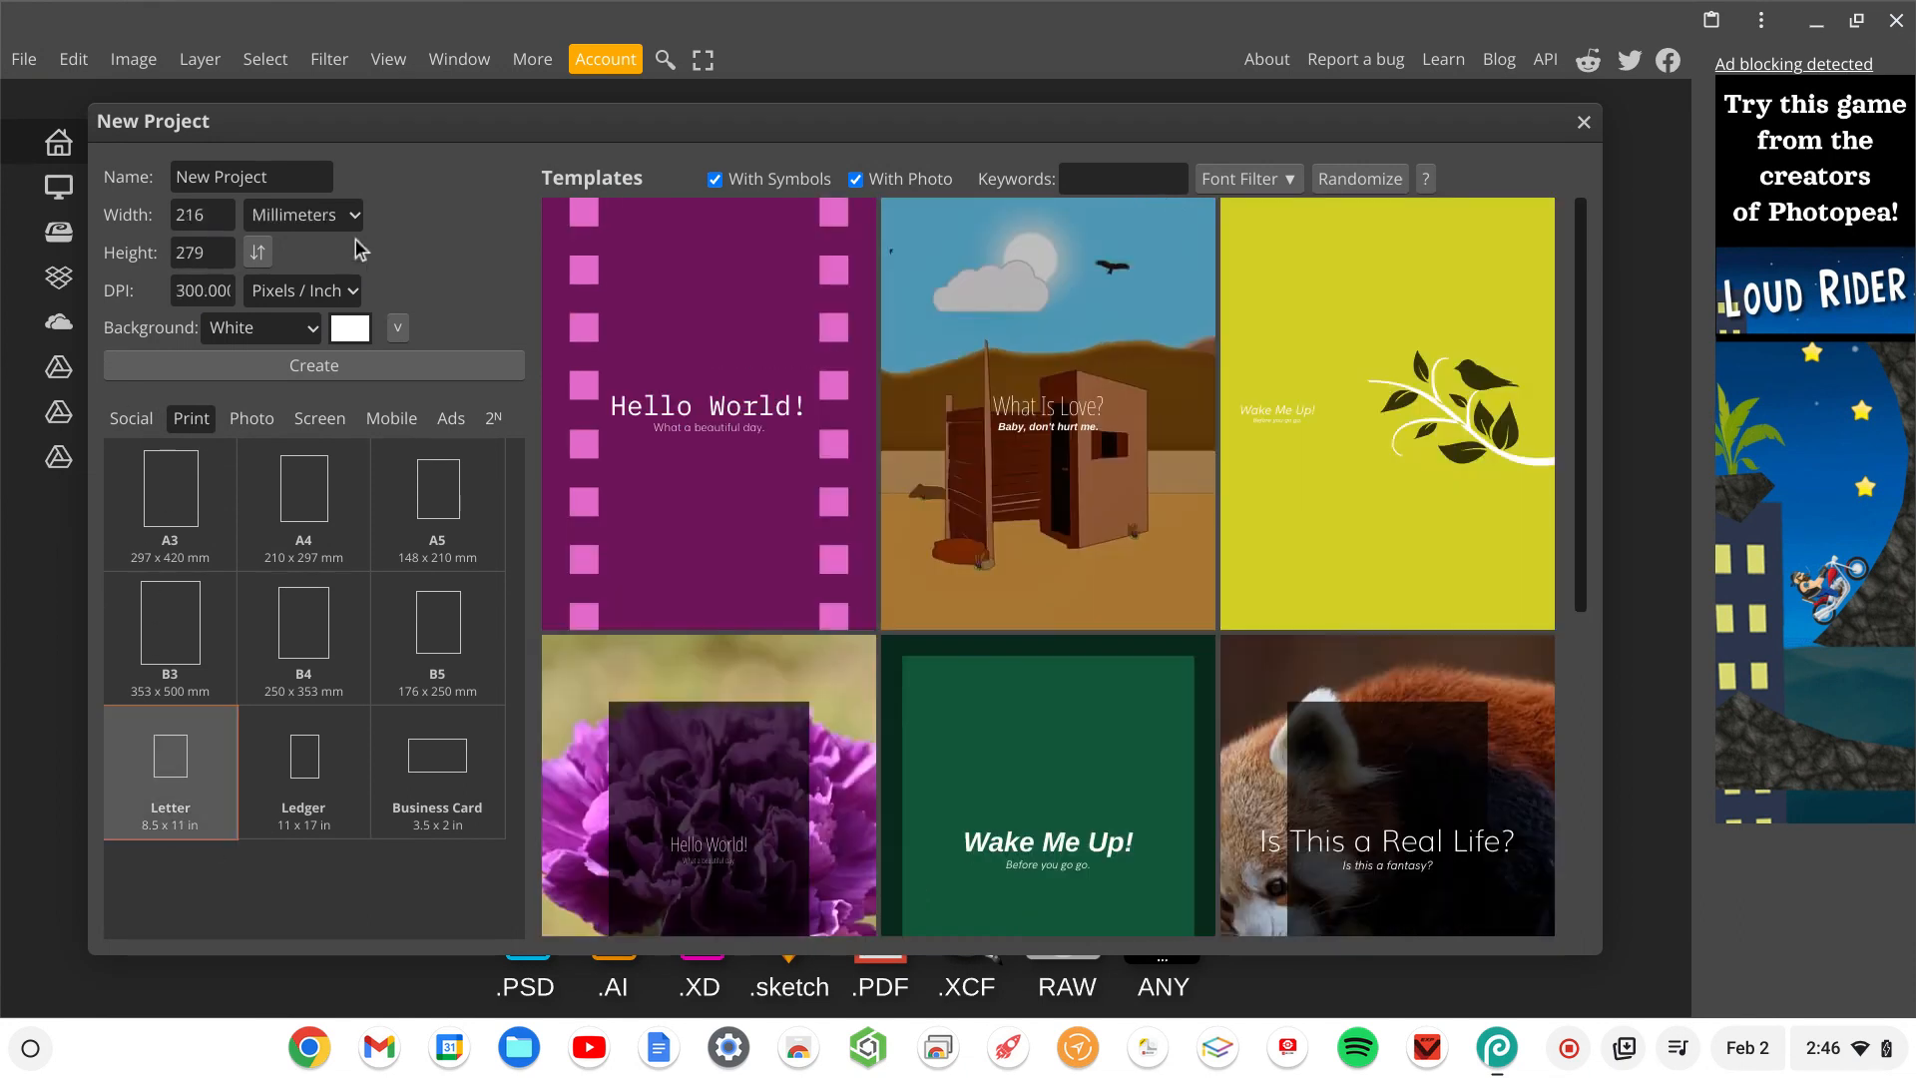
pyautogui.click(343, 214)
pyautogui.click(307, 409)
pyautogui.click(189, 214)
pyautogui.click(211, 263)
pyautogui.click(205, 291)
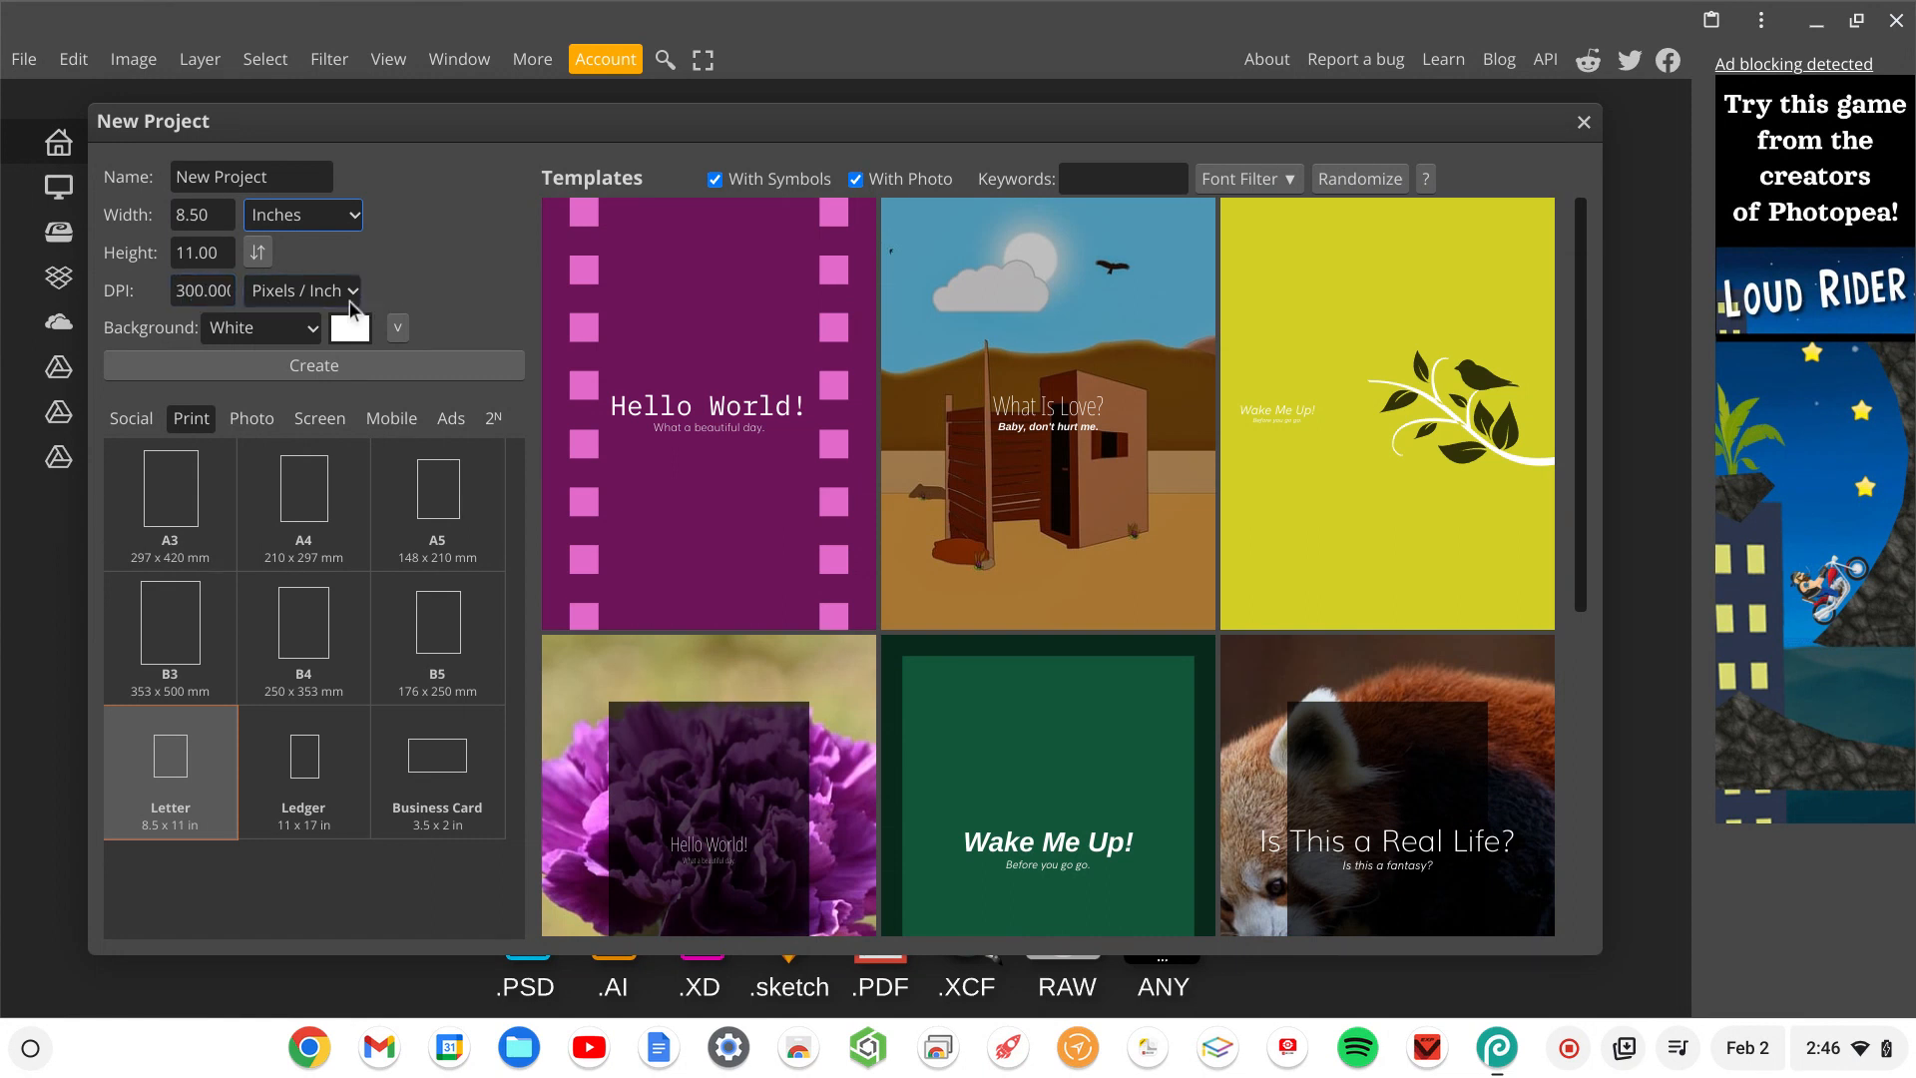
pyautogui.click(276, 377)
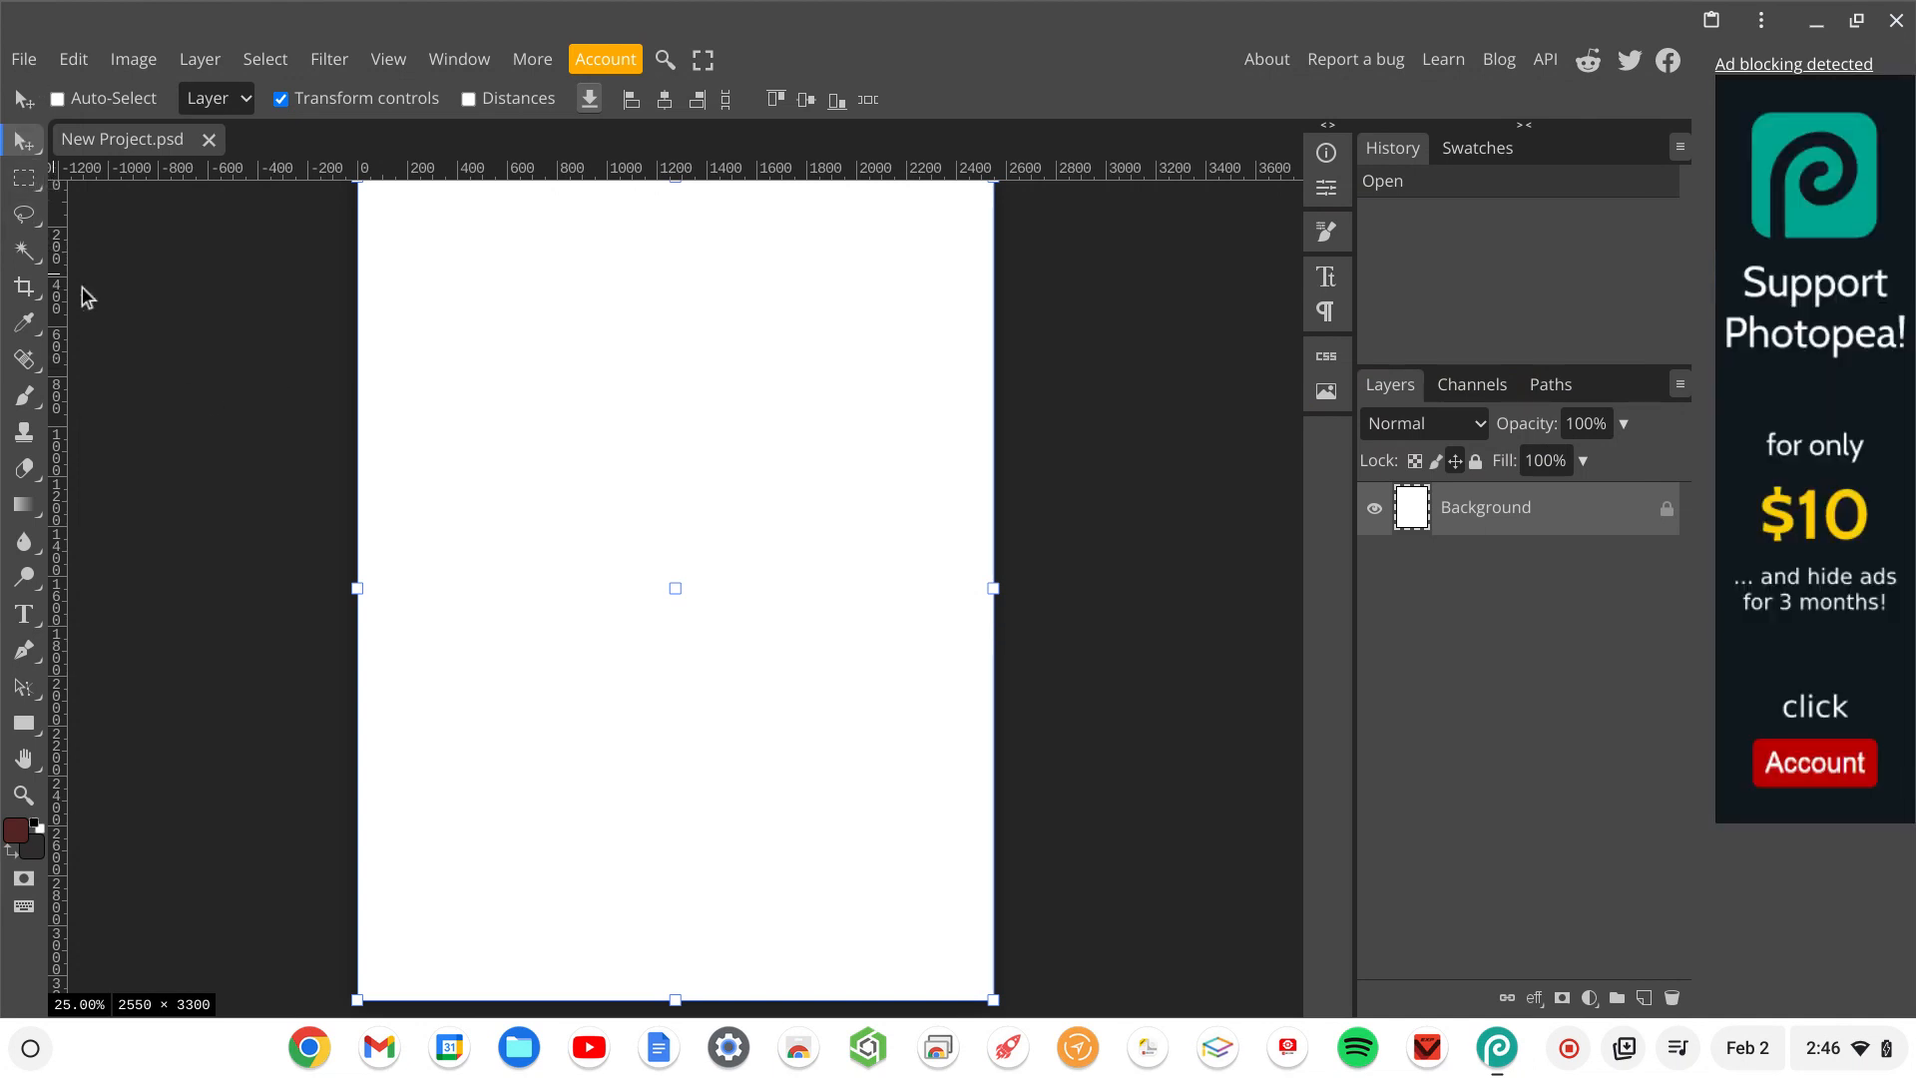
# Place the image pattyhomes (1).jpg into the document and enlarge it to about 219% so it spans the page width.
pyautogui.click(24, 60)
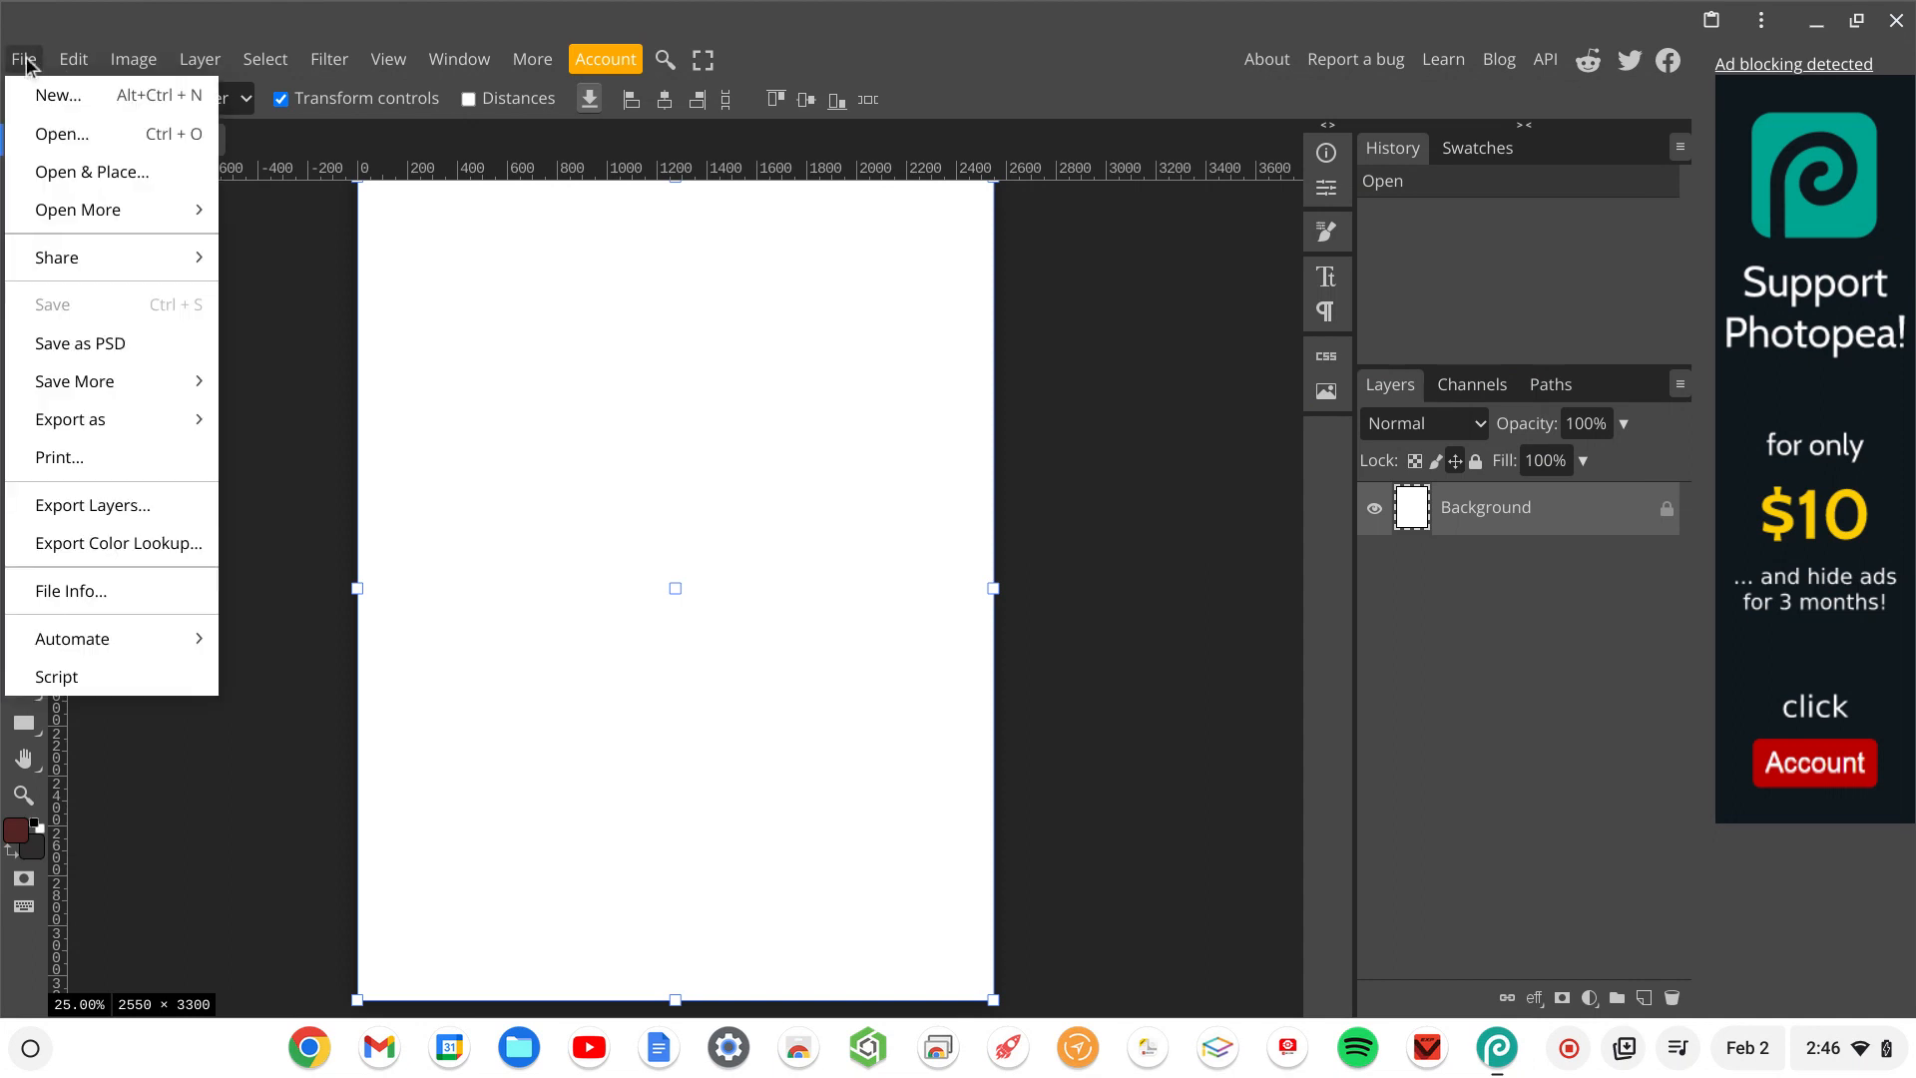
pyautogui.click(96, 172)
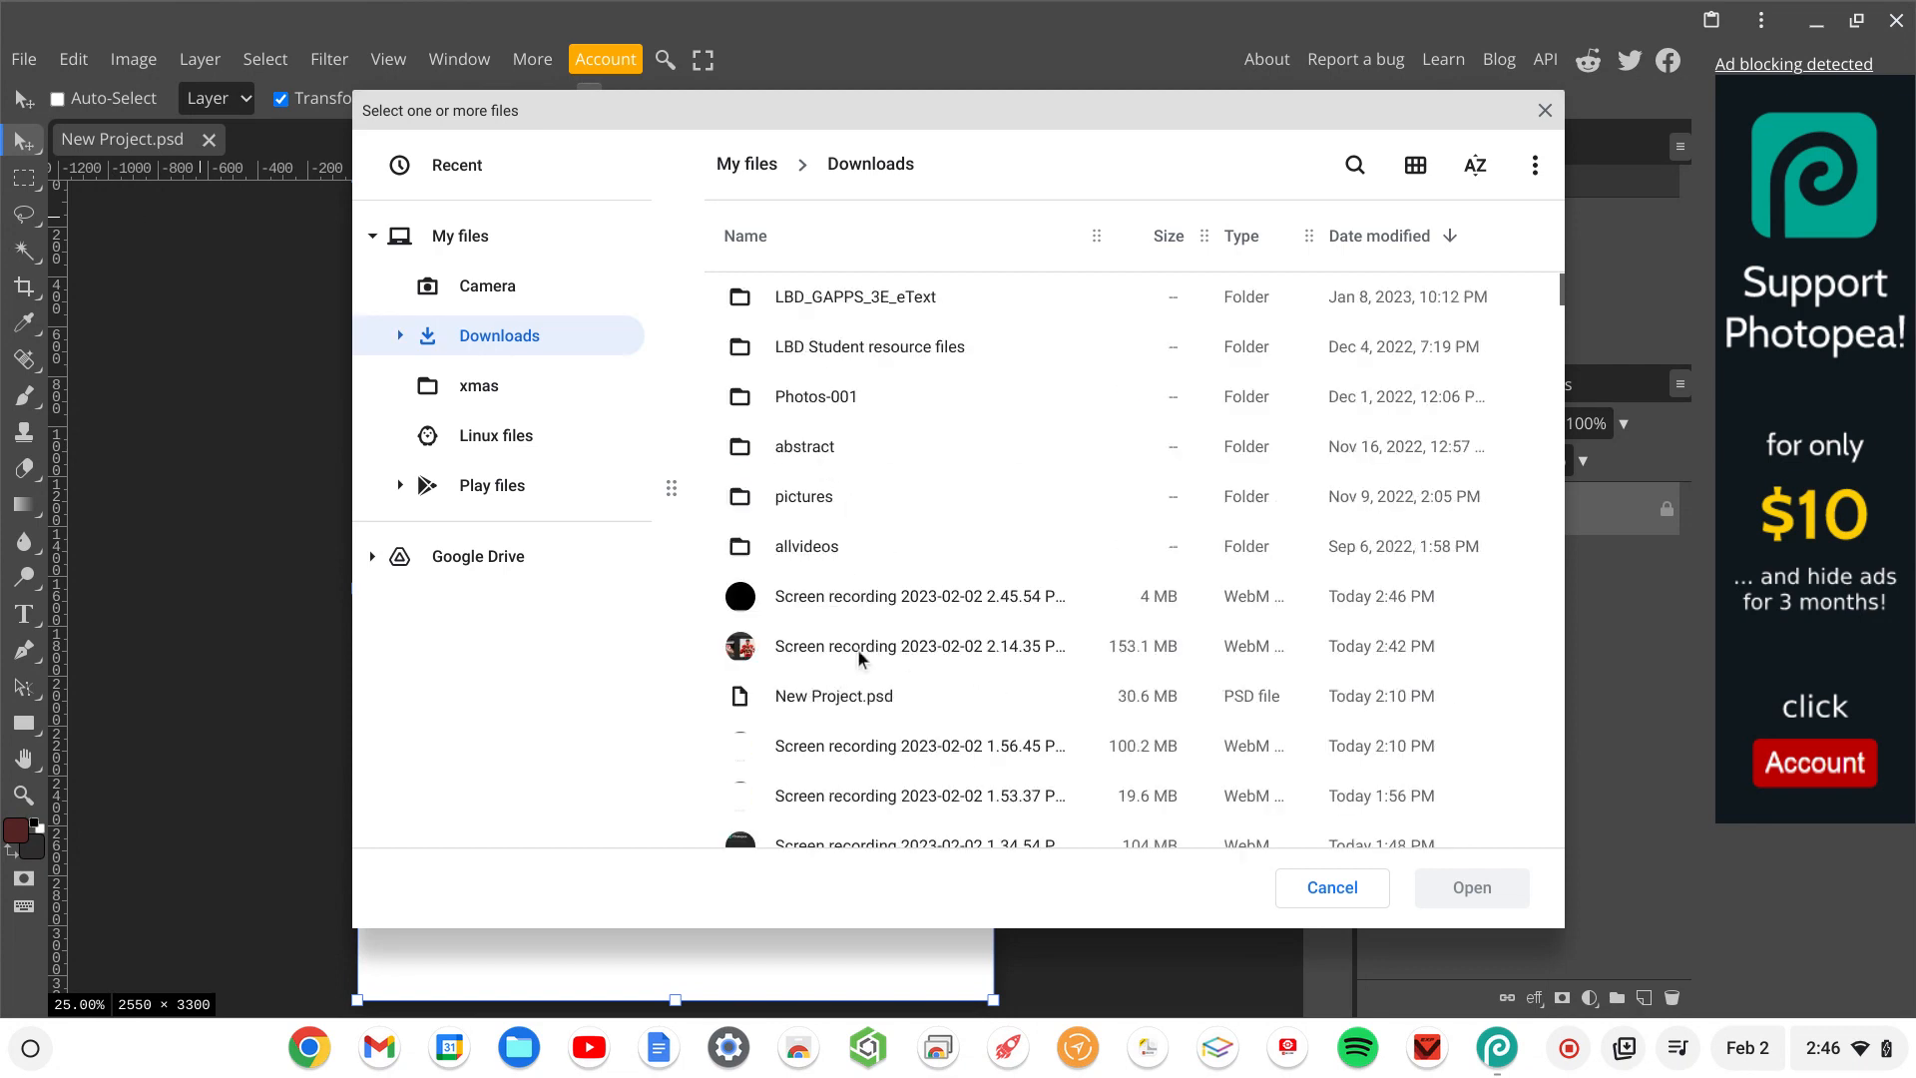
pyautogui.scroll(-1, 869, 698)
pyautogui.scroll(-3, 872, 695)
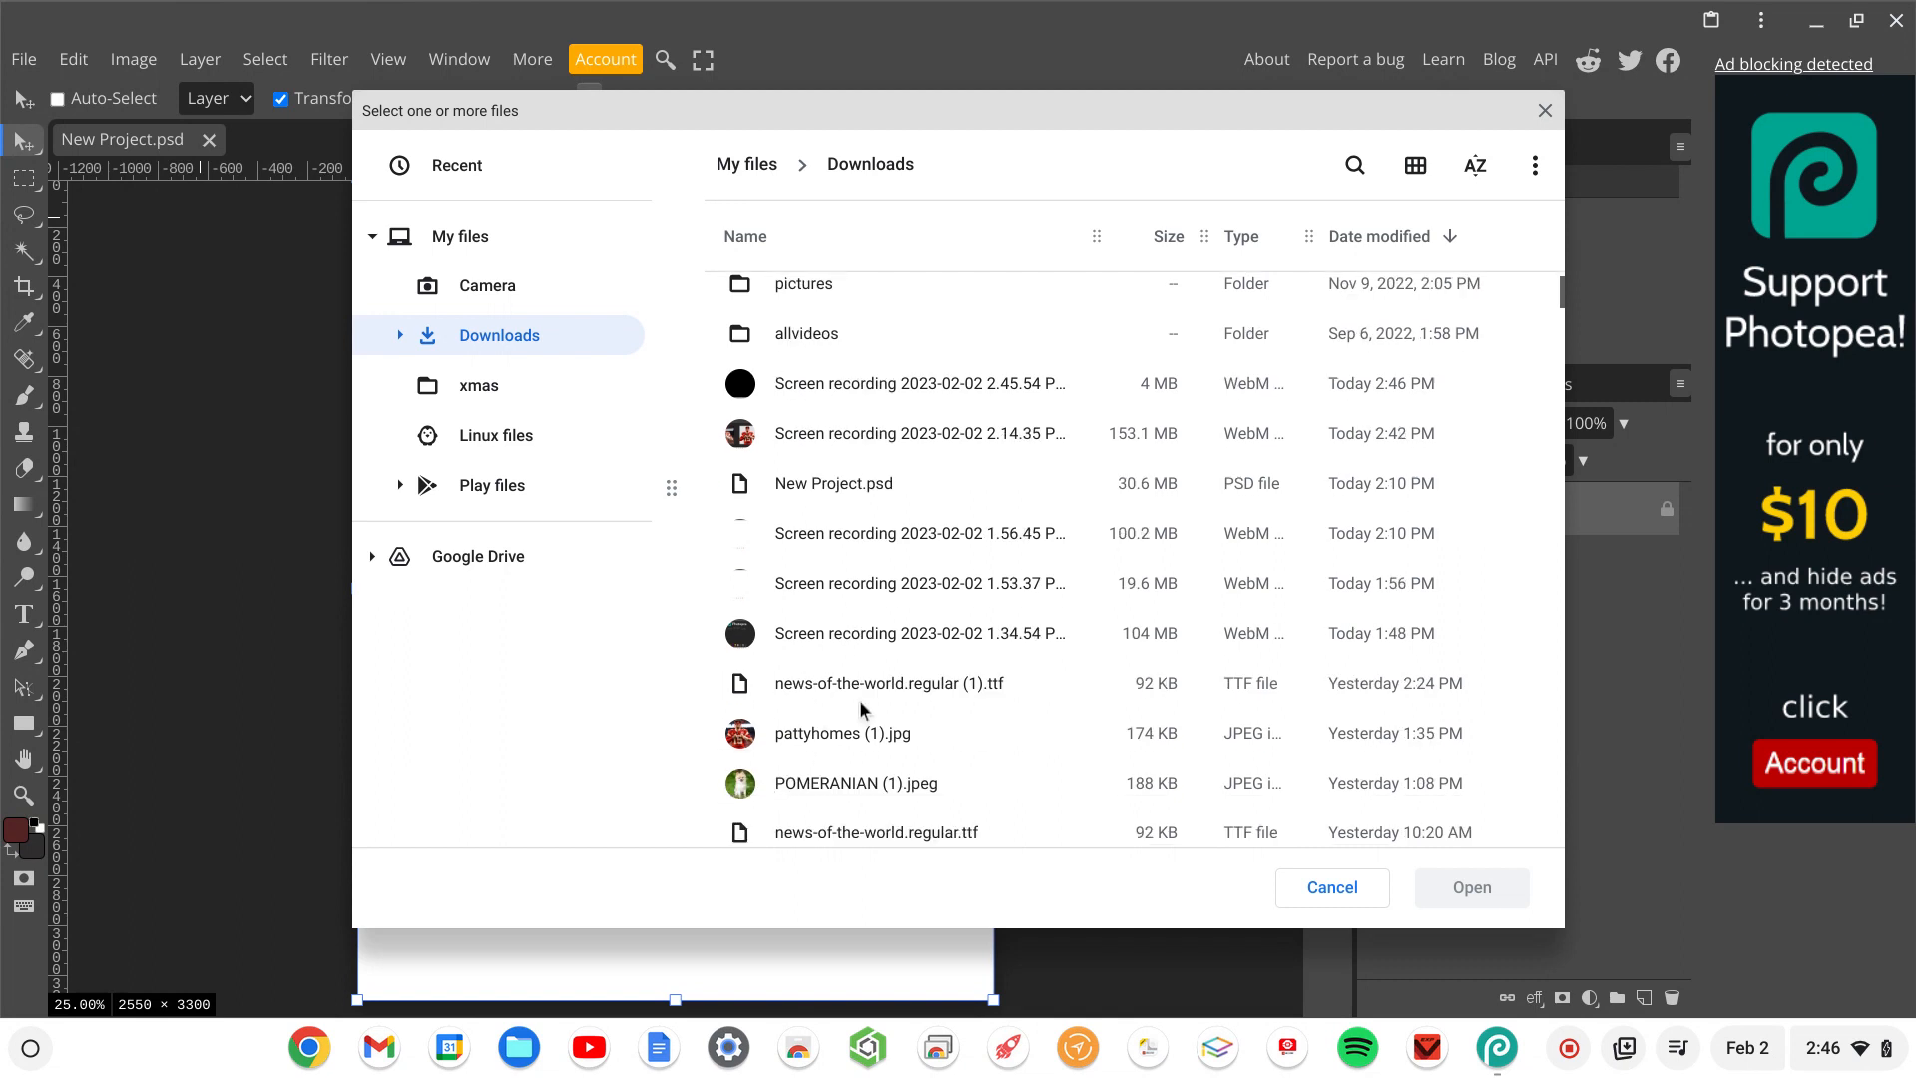
pyautogui.doubleClick(838, 730)
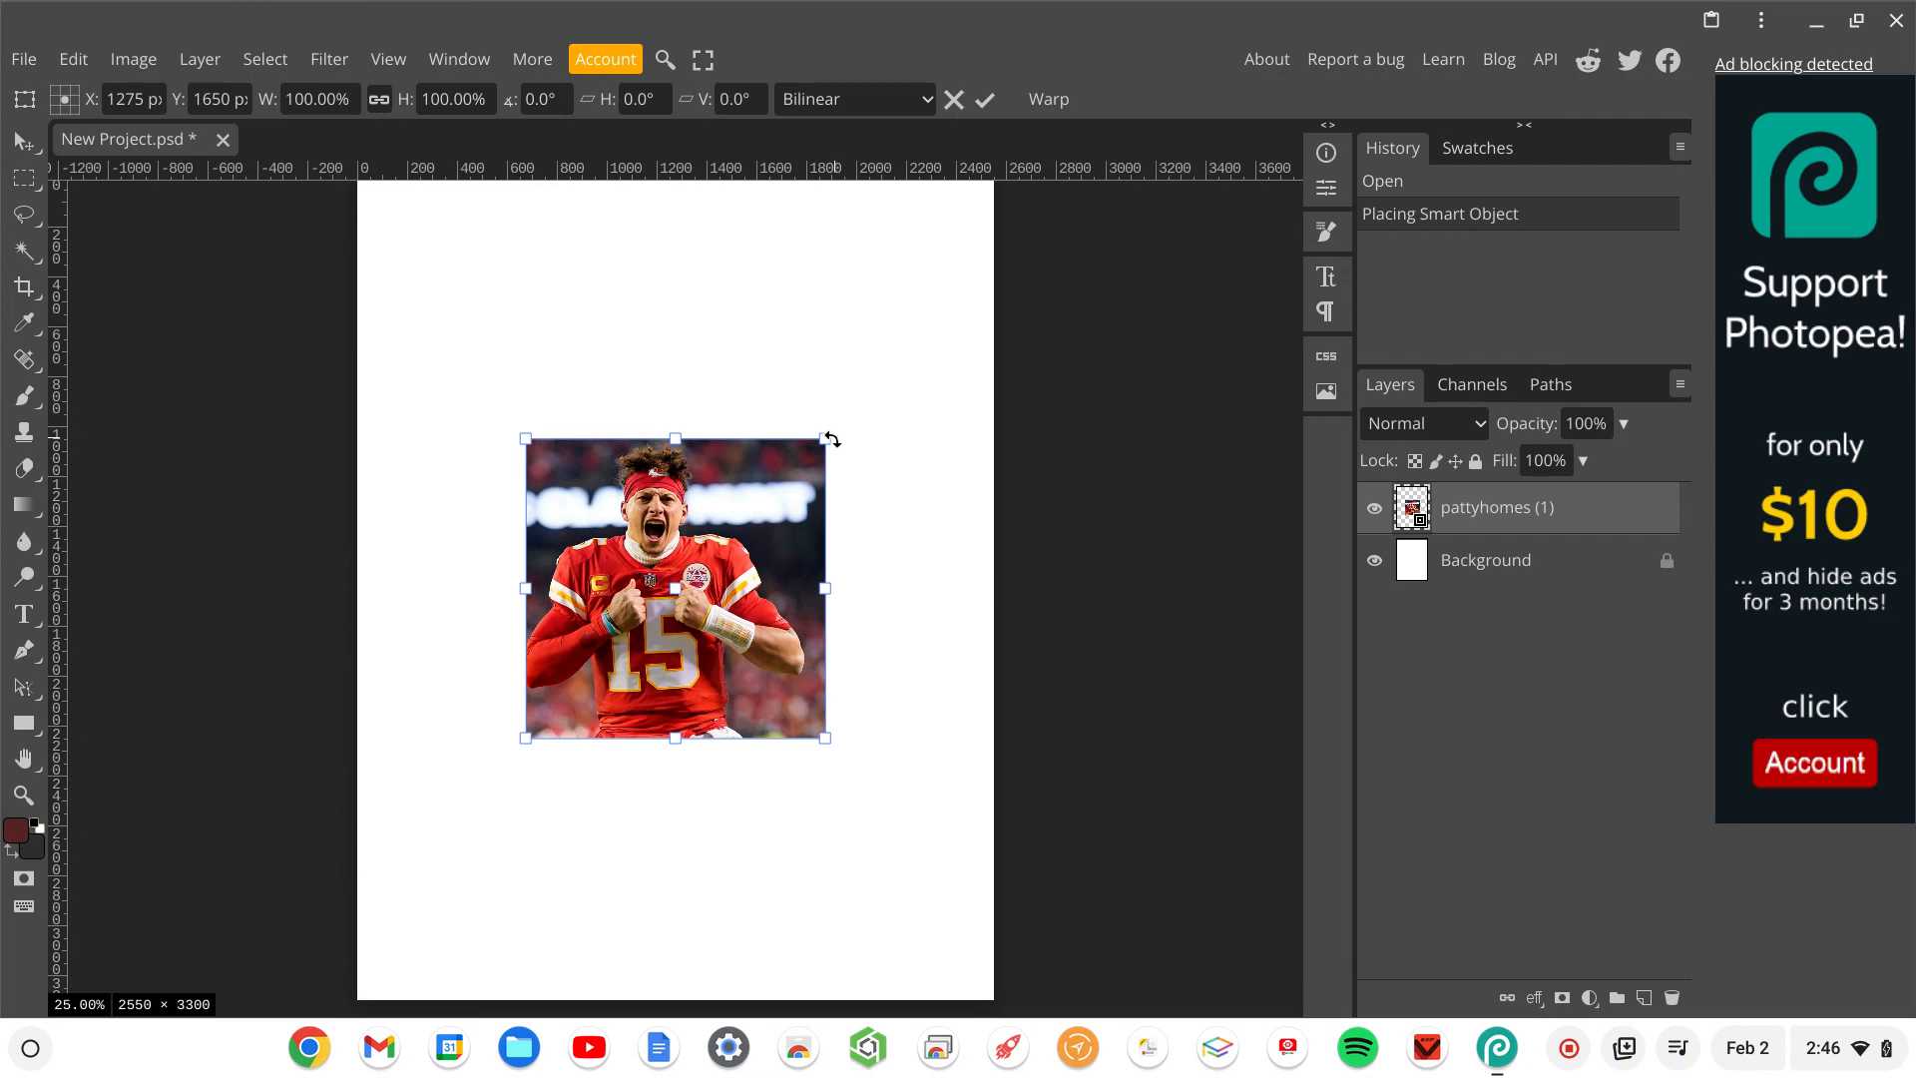
pyautogui.moveTo(827, 439); pyautogui.dragTo(1012, 269)
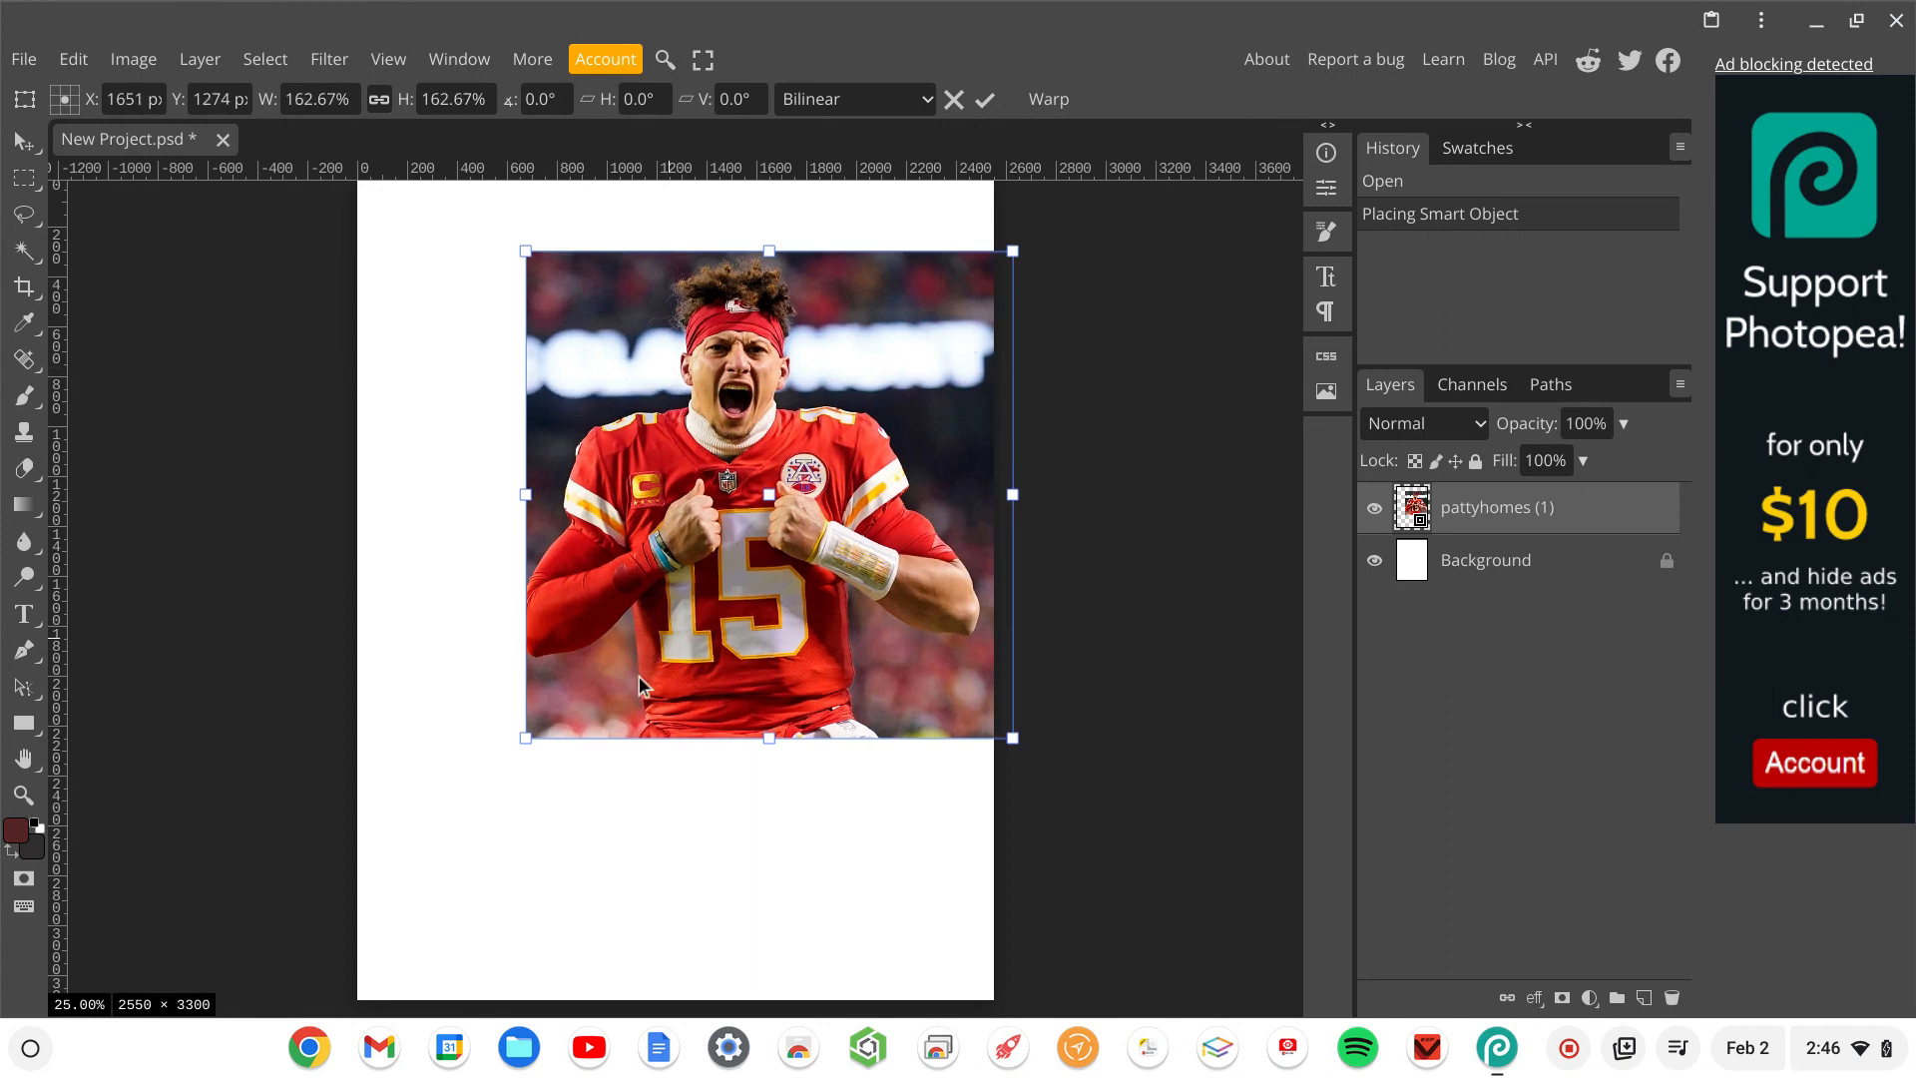
pyautogui.moveTo(526, 740); pyautogui.dragTo(357, 940)
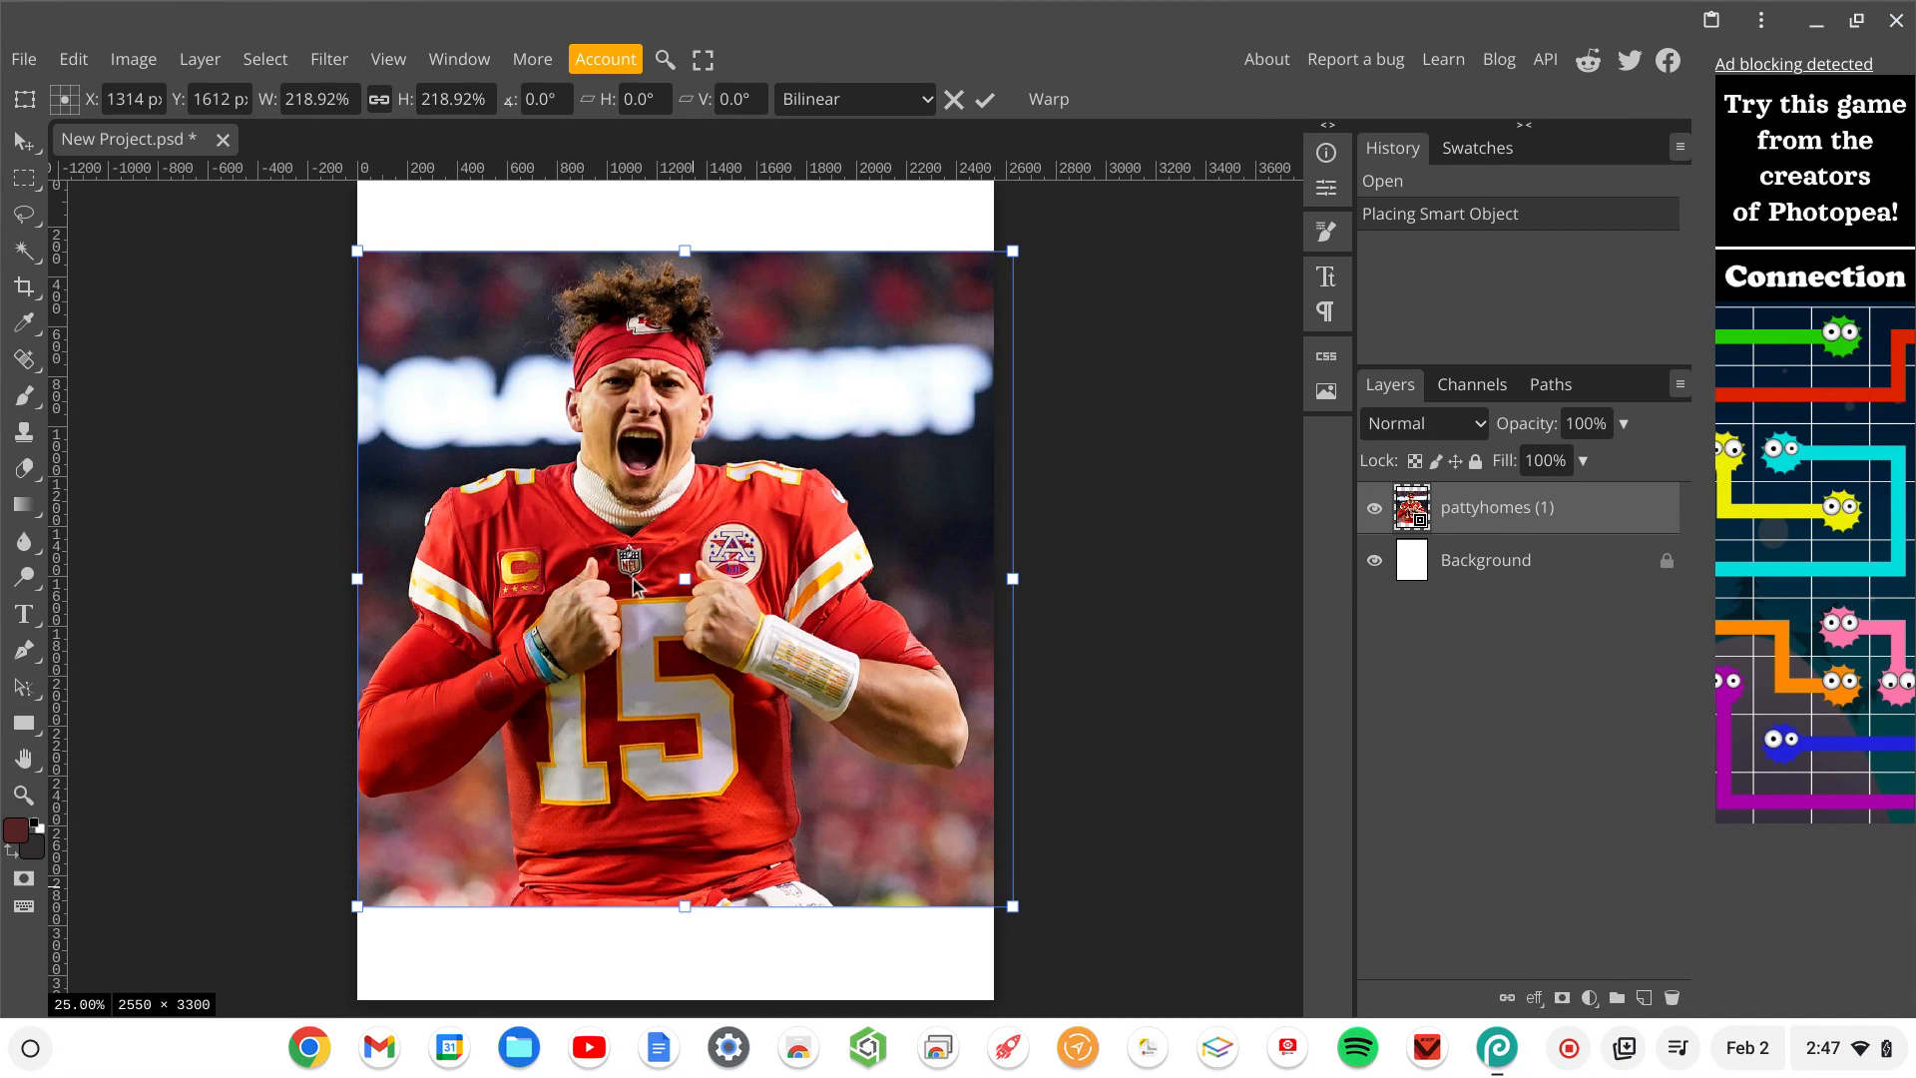
pyautogui.scroll(4, 631, 537)
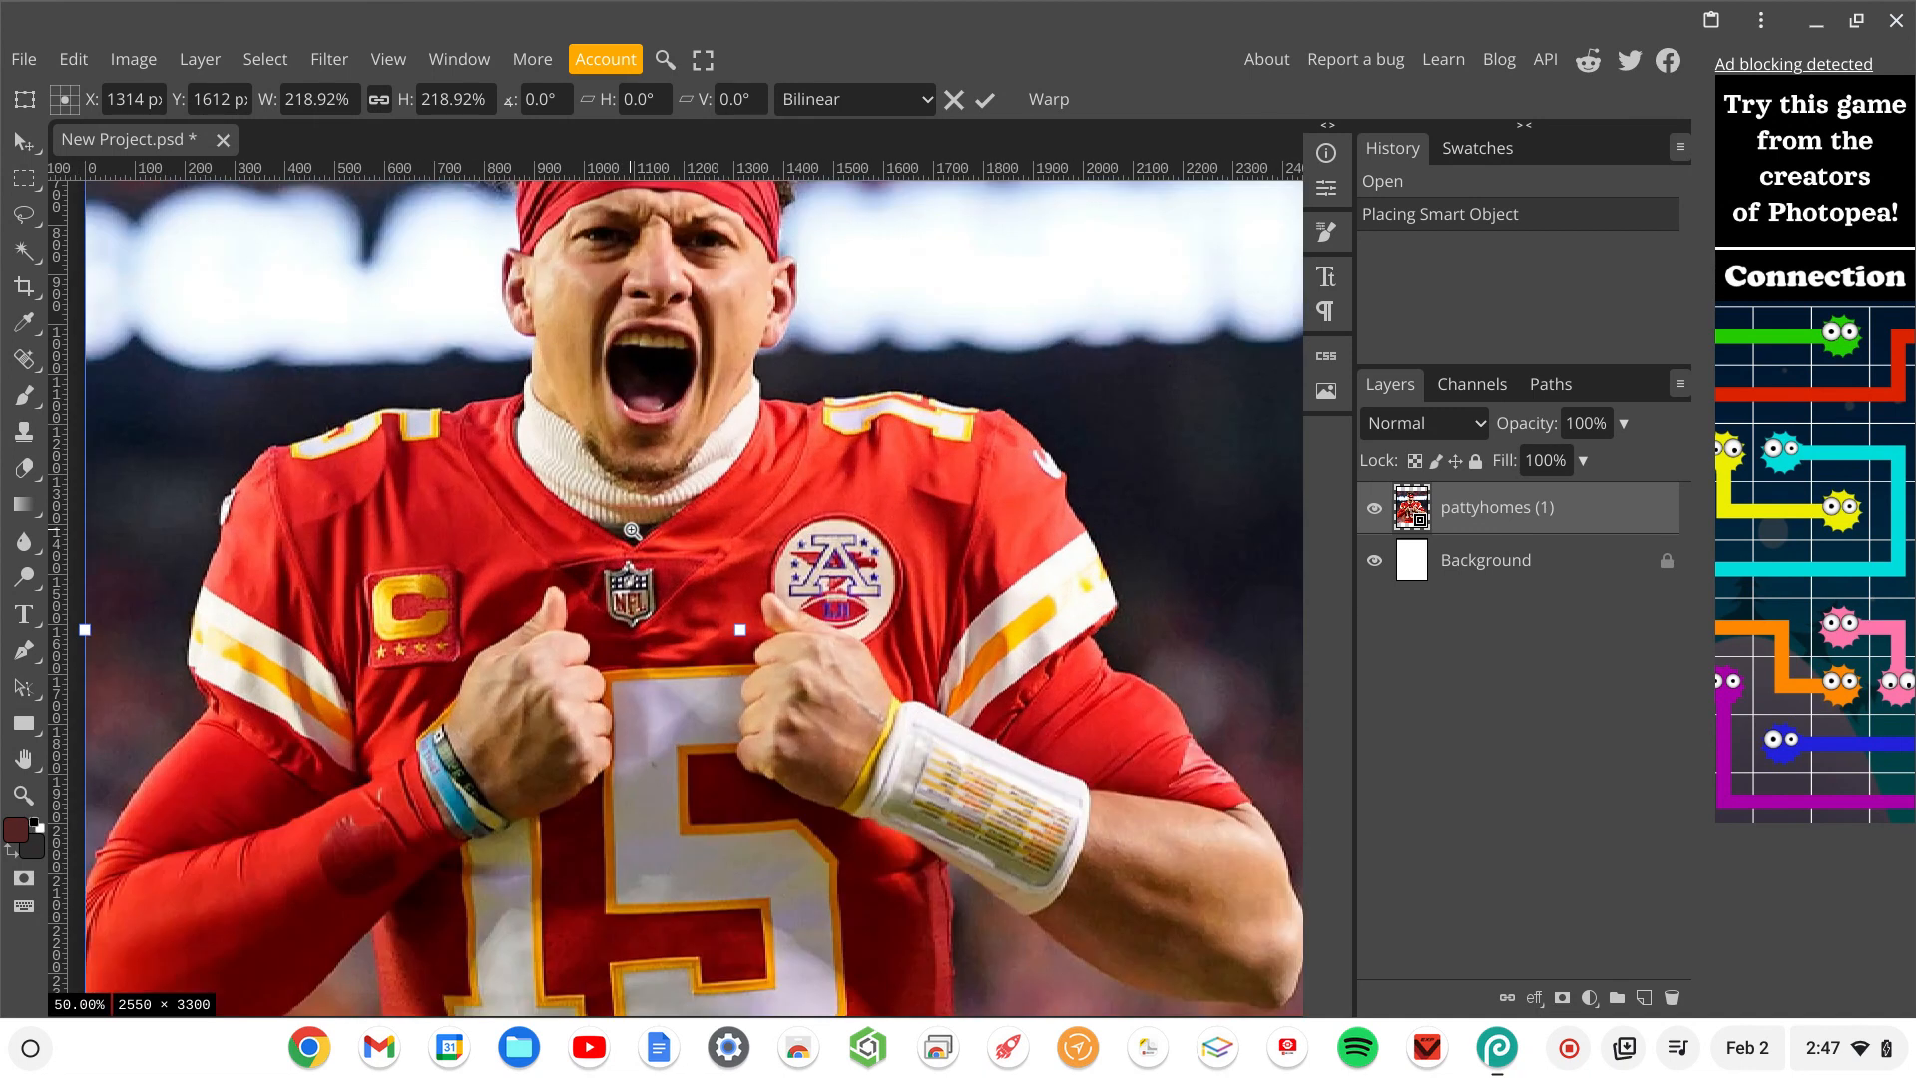
pyautogui.scroll(3, 632, 531)
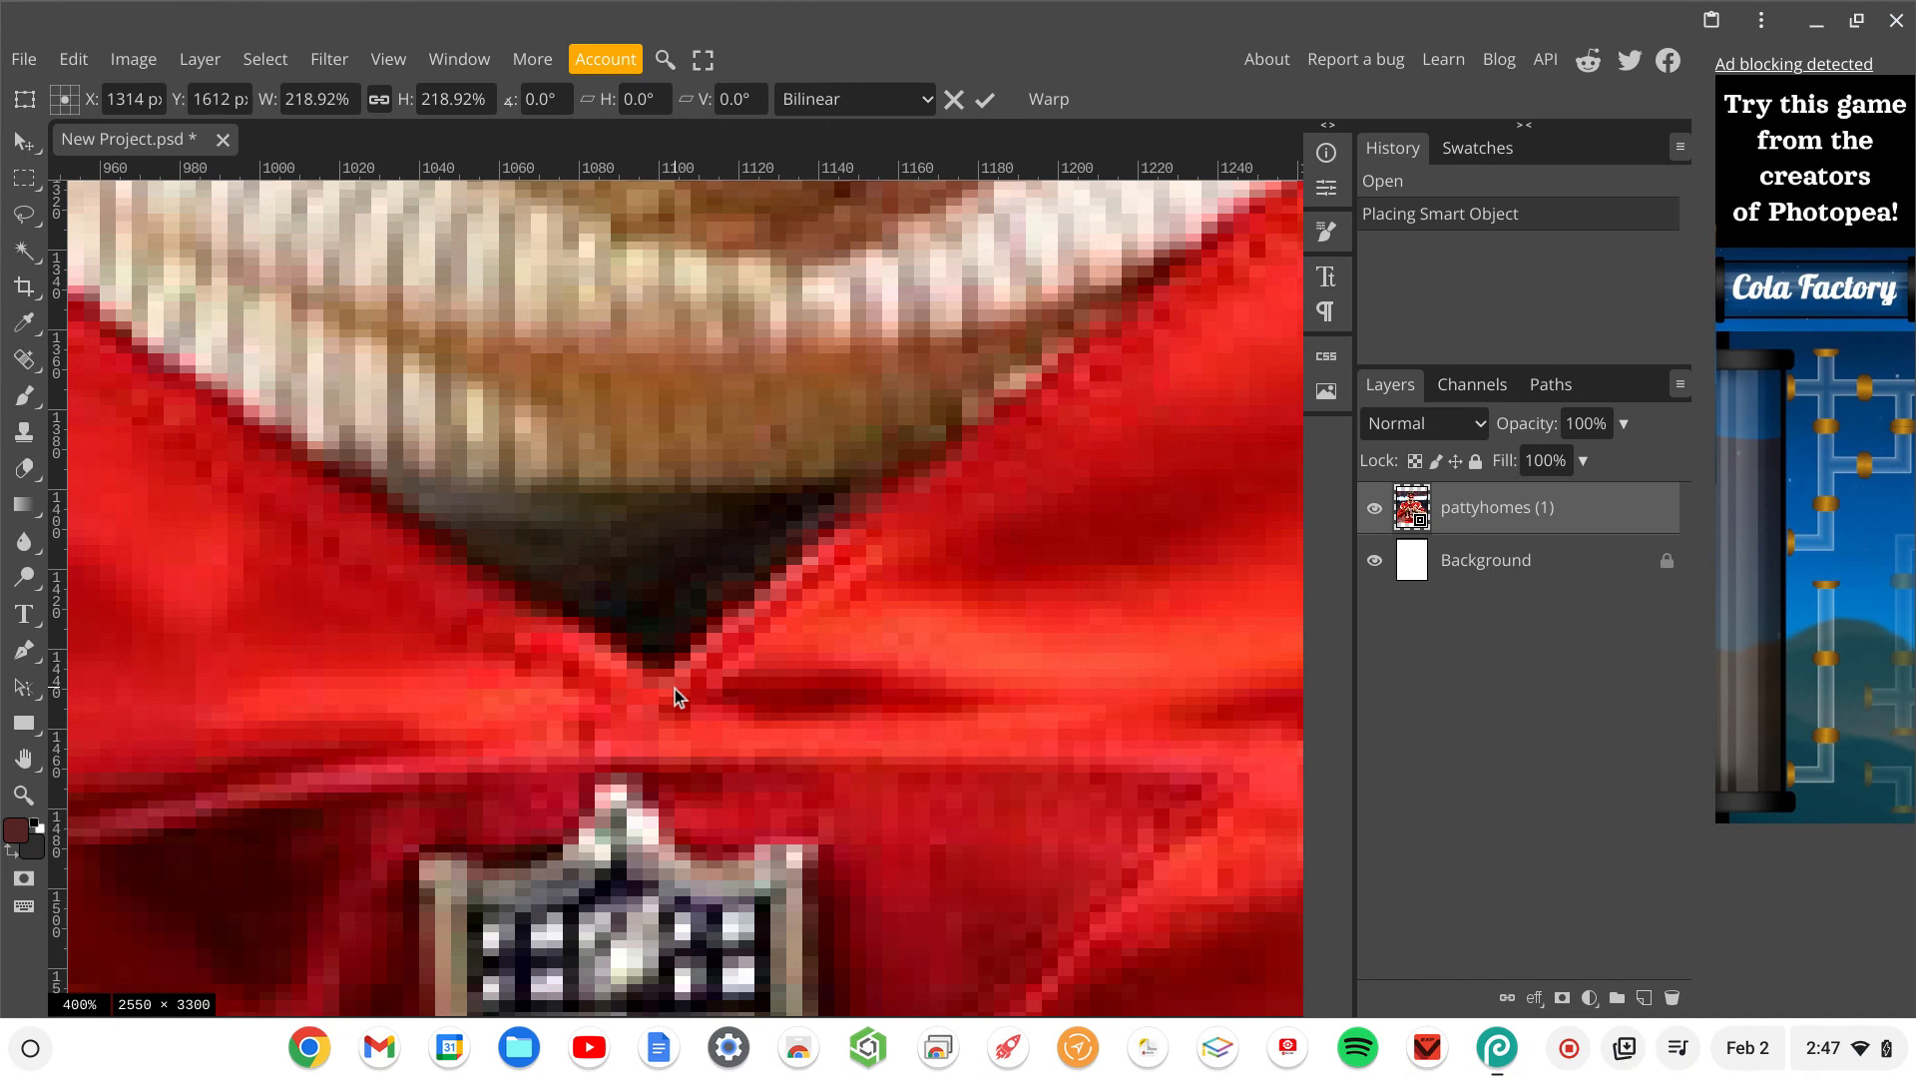
pyautogui.scroll(-6, 676, 696)
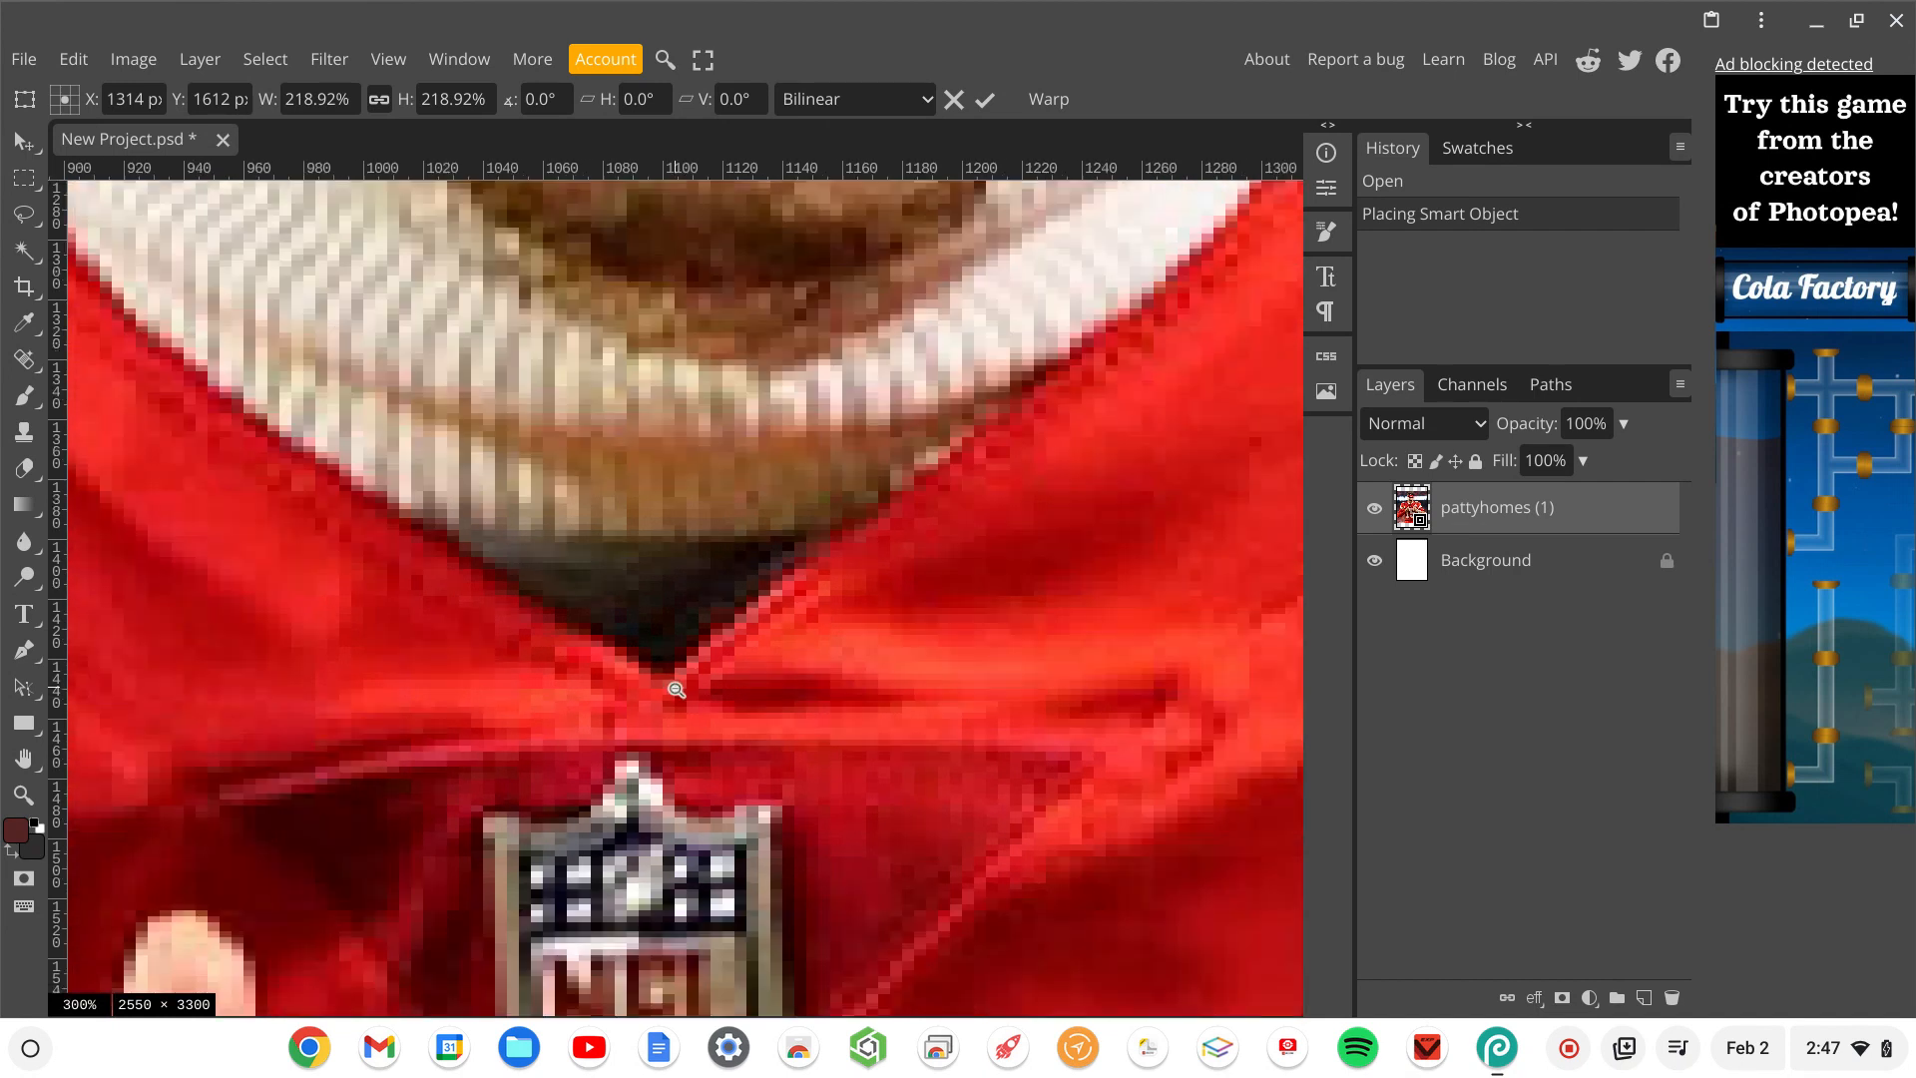
pyautogui.scroll(-2, 676, 691)
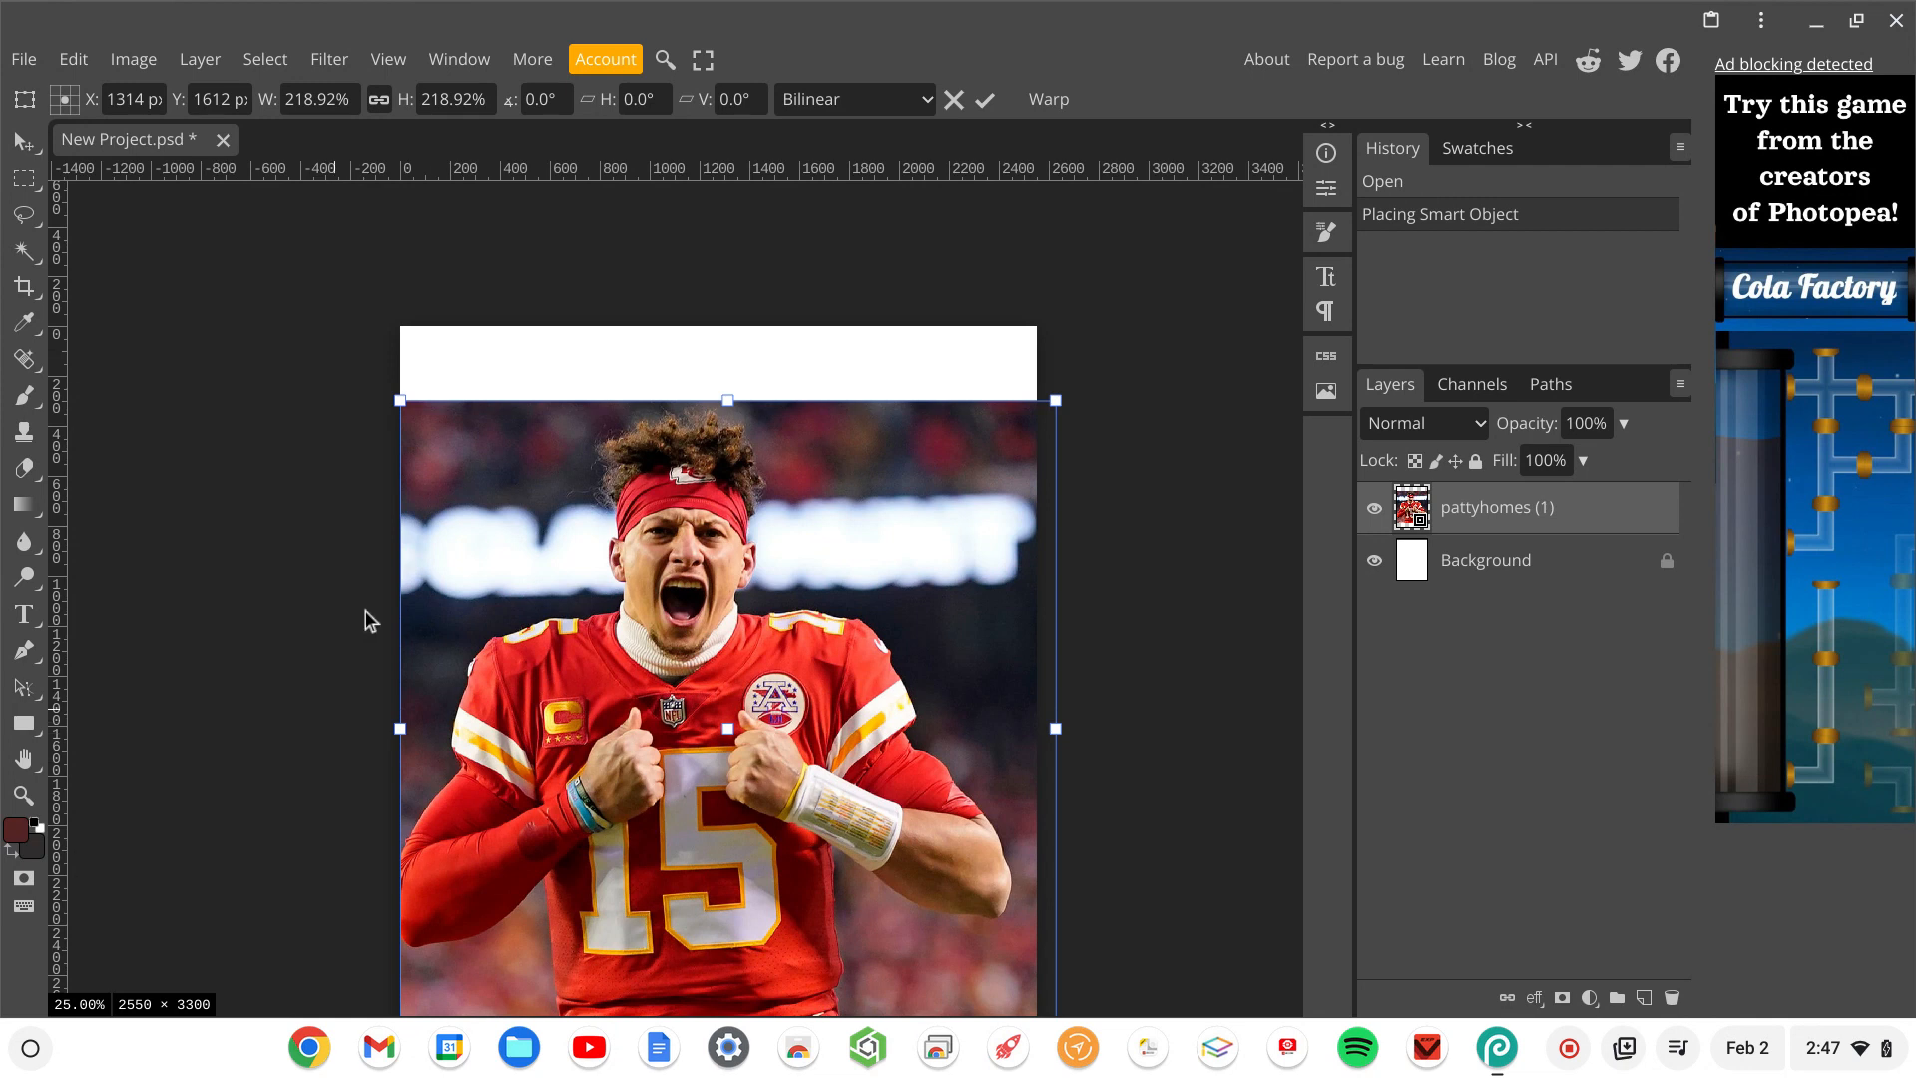
# Switch to the Quick Selection tool and reduce its brush size to 6 px.
pyautogui.press('z')
pyautogui.rightClick(24, 251)
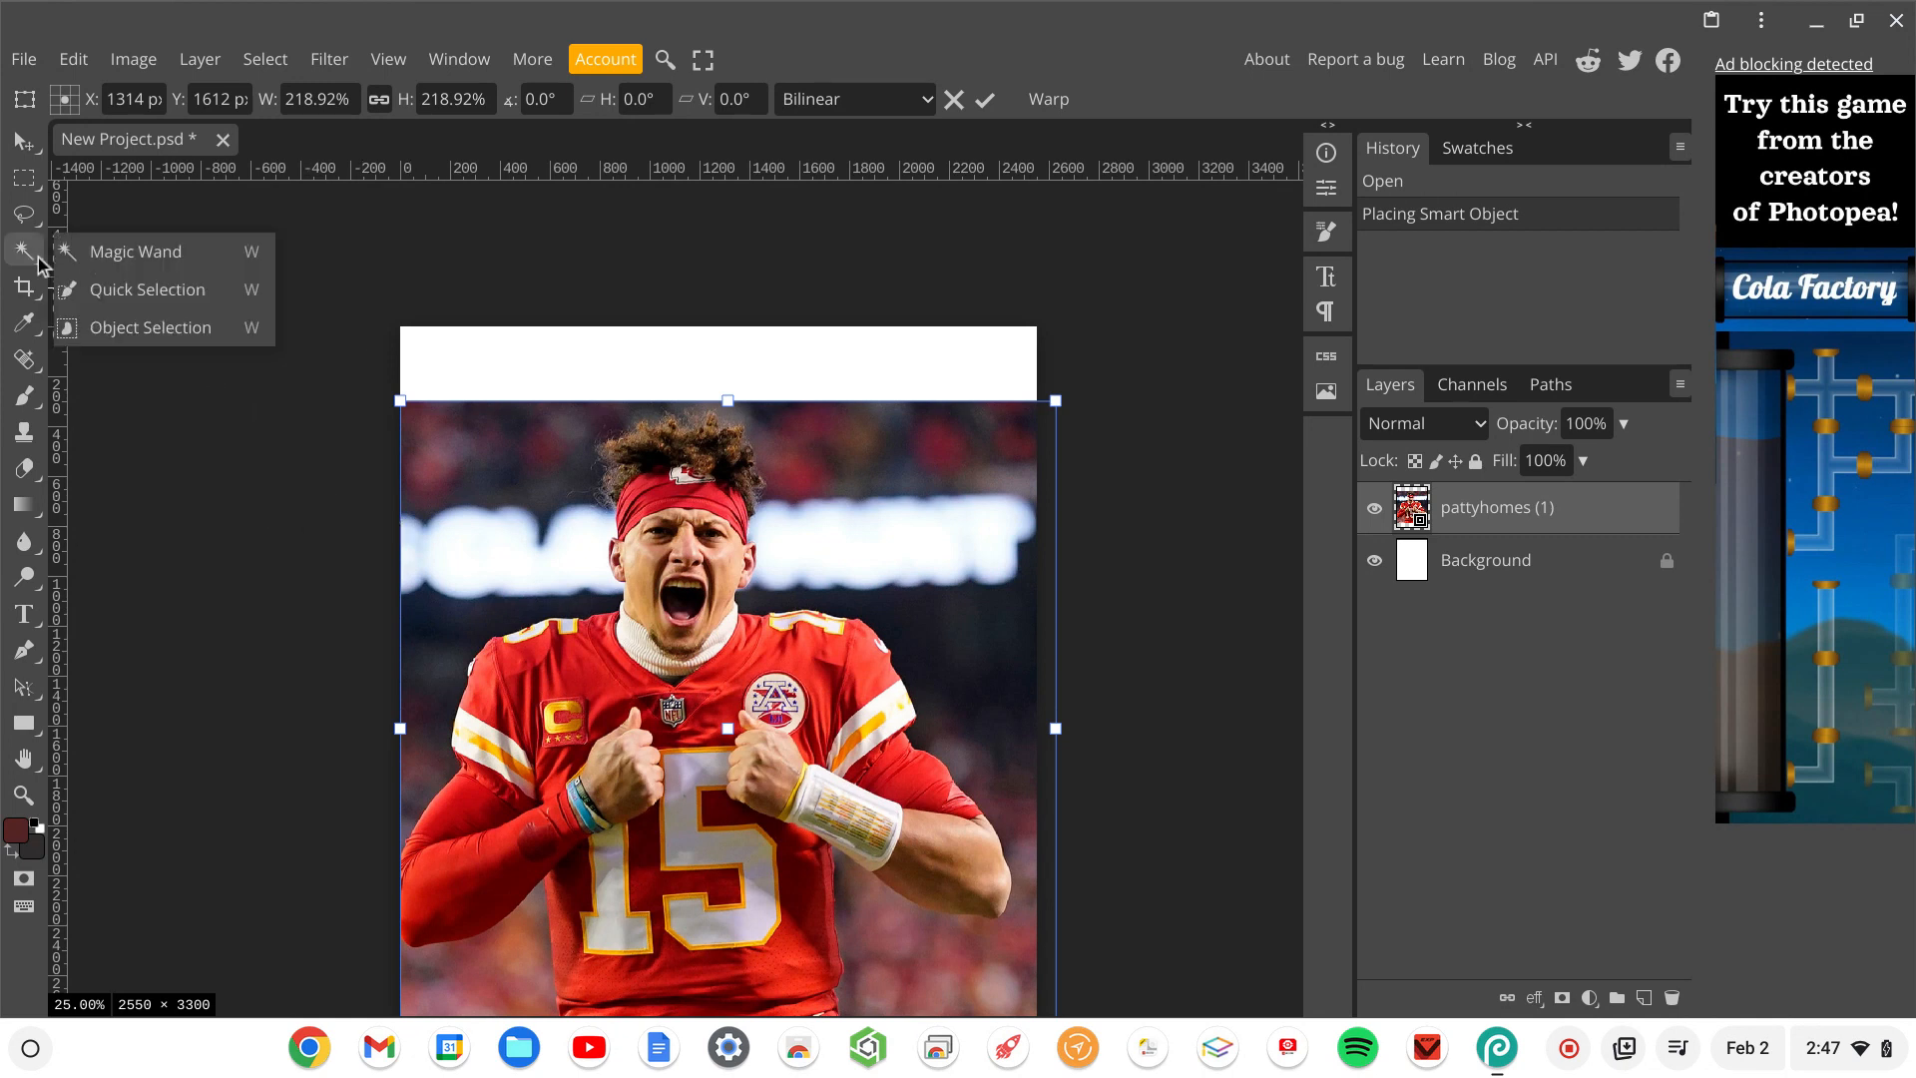
pyautogui.click(163, 299)
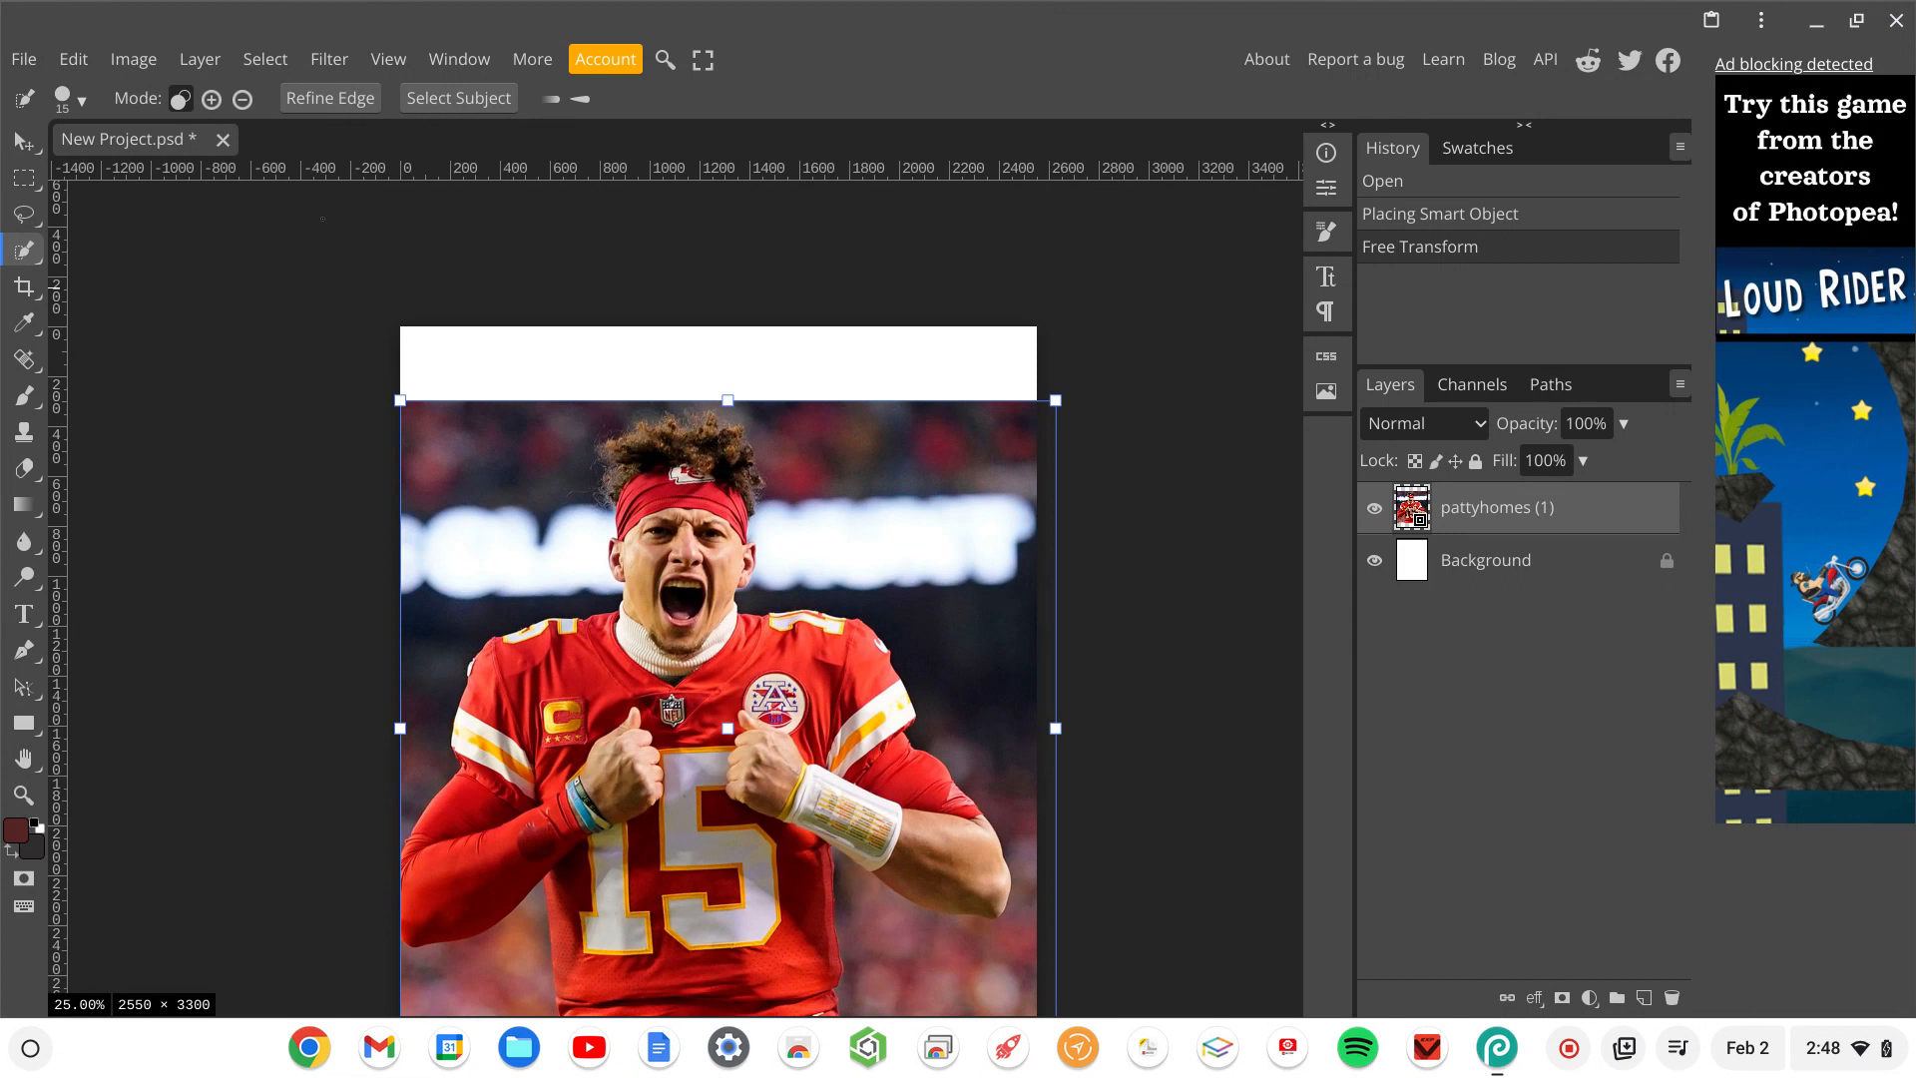
pyautogui.click(62, 100)
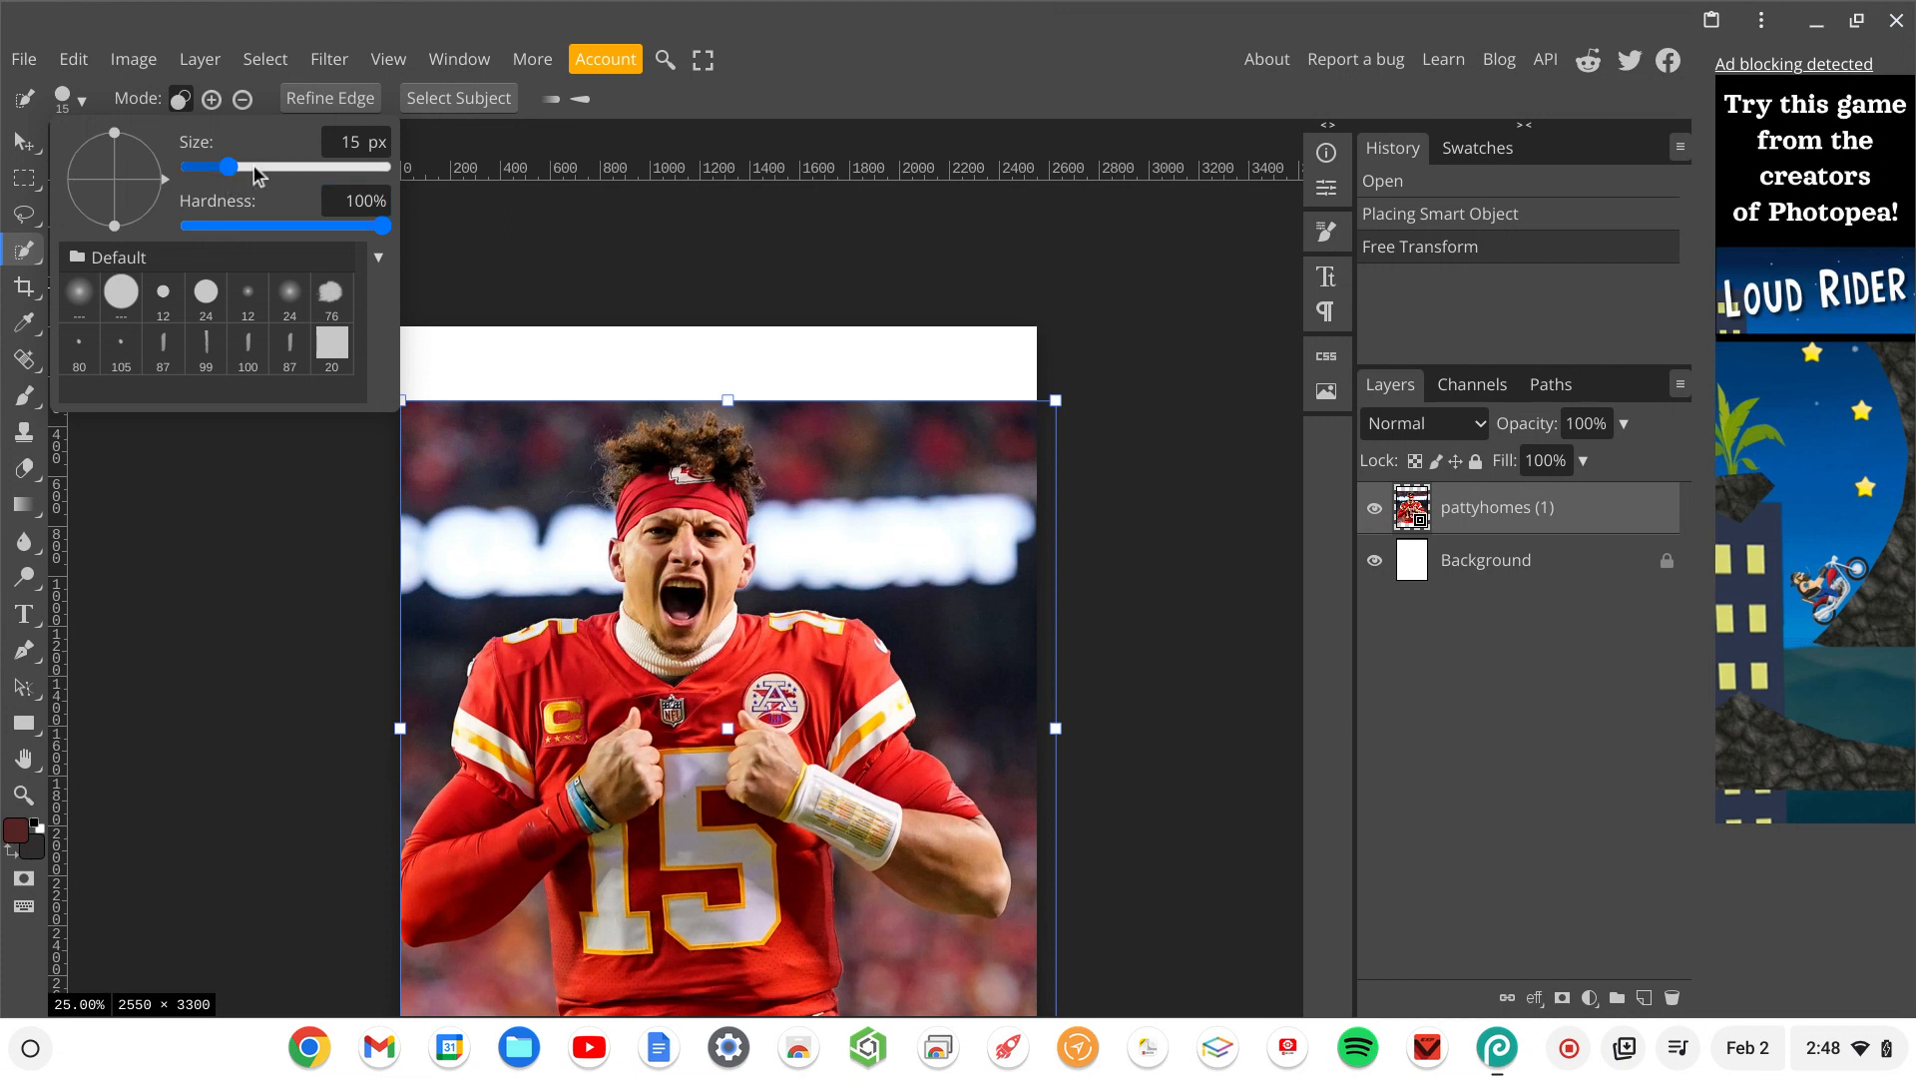
pyautogui.moveTo(220, 172); pyautogui.dragTo(210, 172)
pyautogui.click(846, 66)
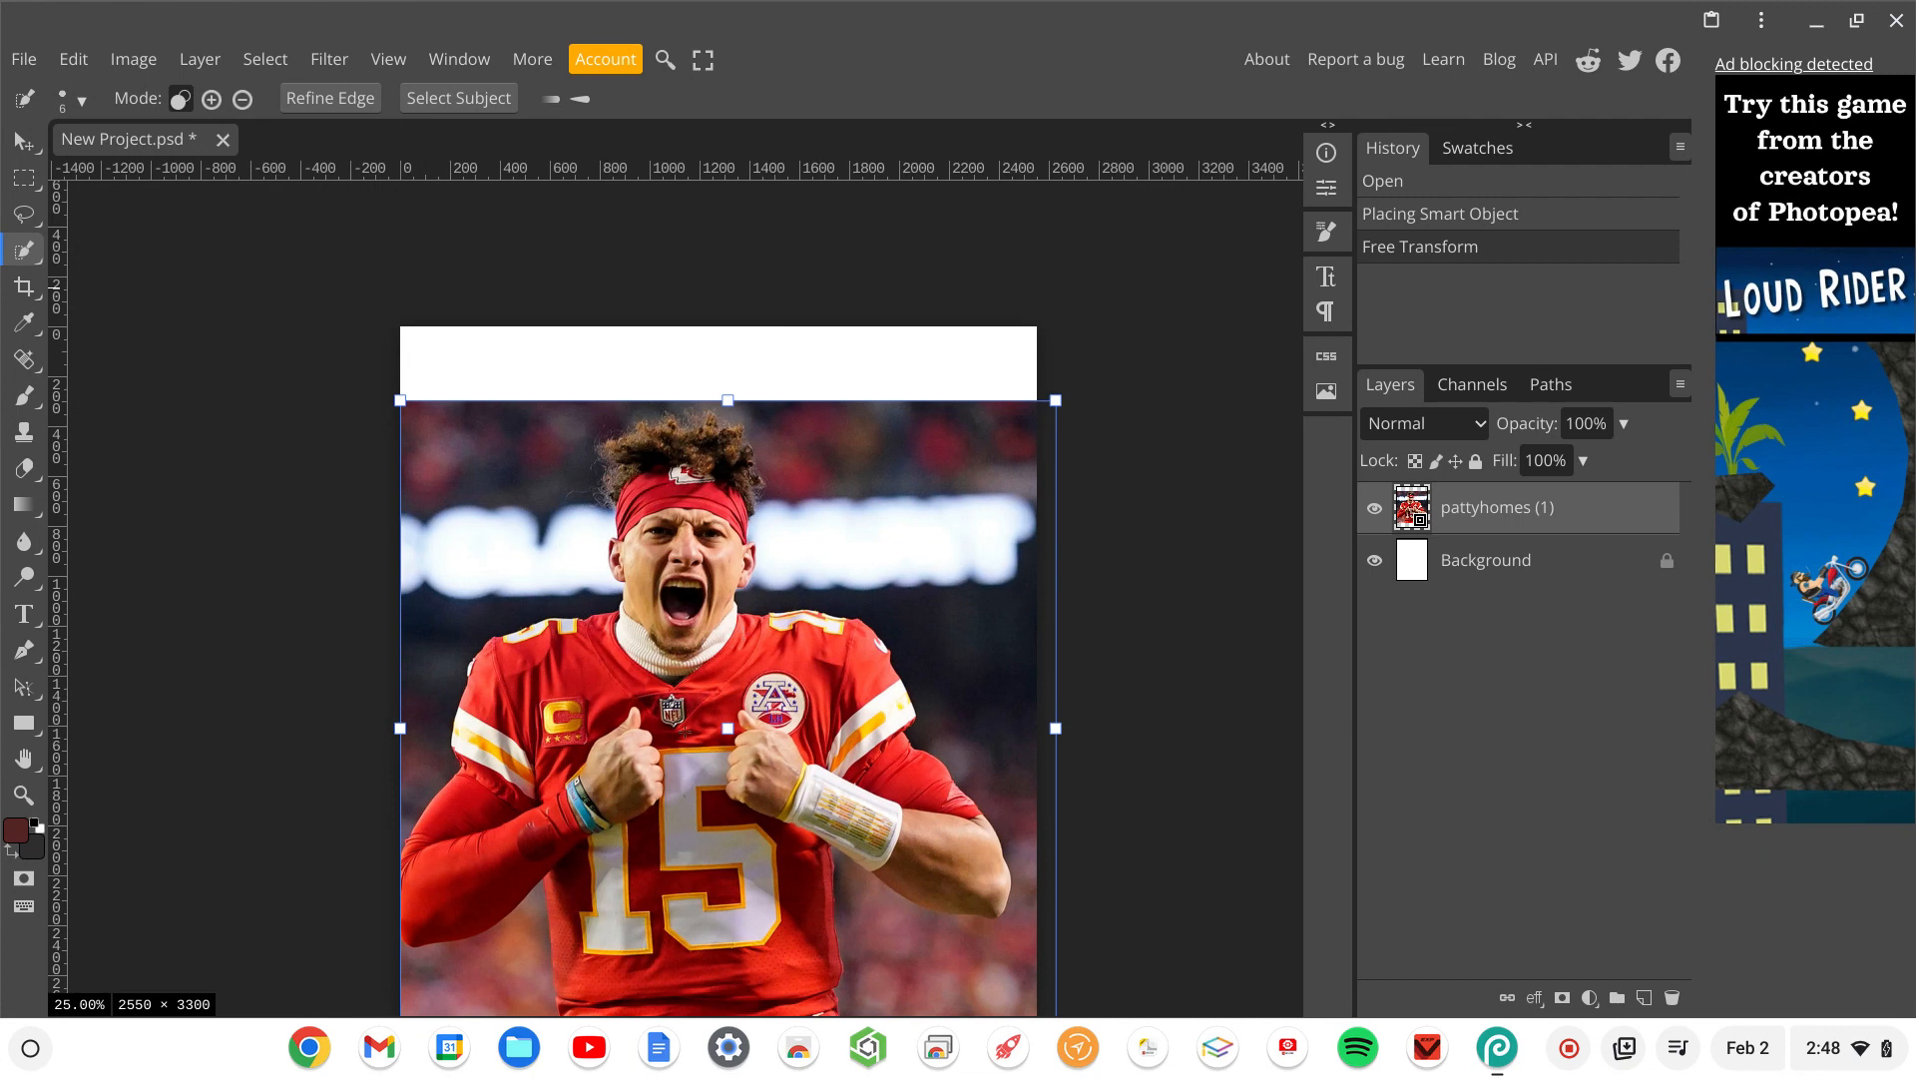
# Undo the first selection stroke, then quick-select the jersey's digit 5 and small areas around the hand and chest patch.
pyautogui.moveTo(687, 733); pyautogui.dragTo(692, 720)
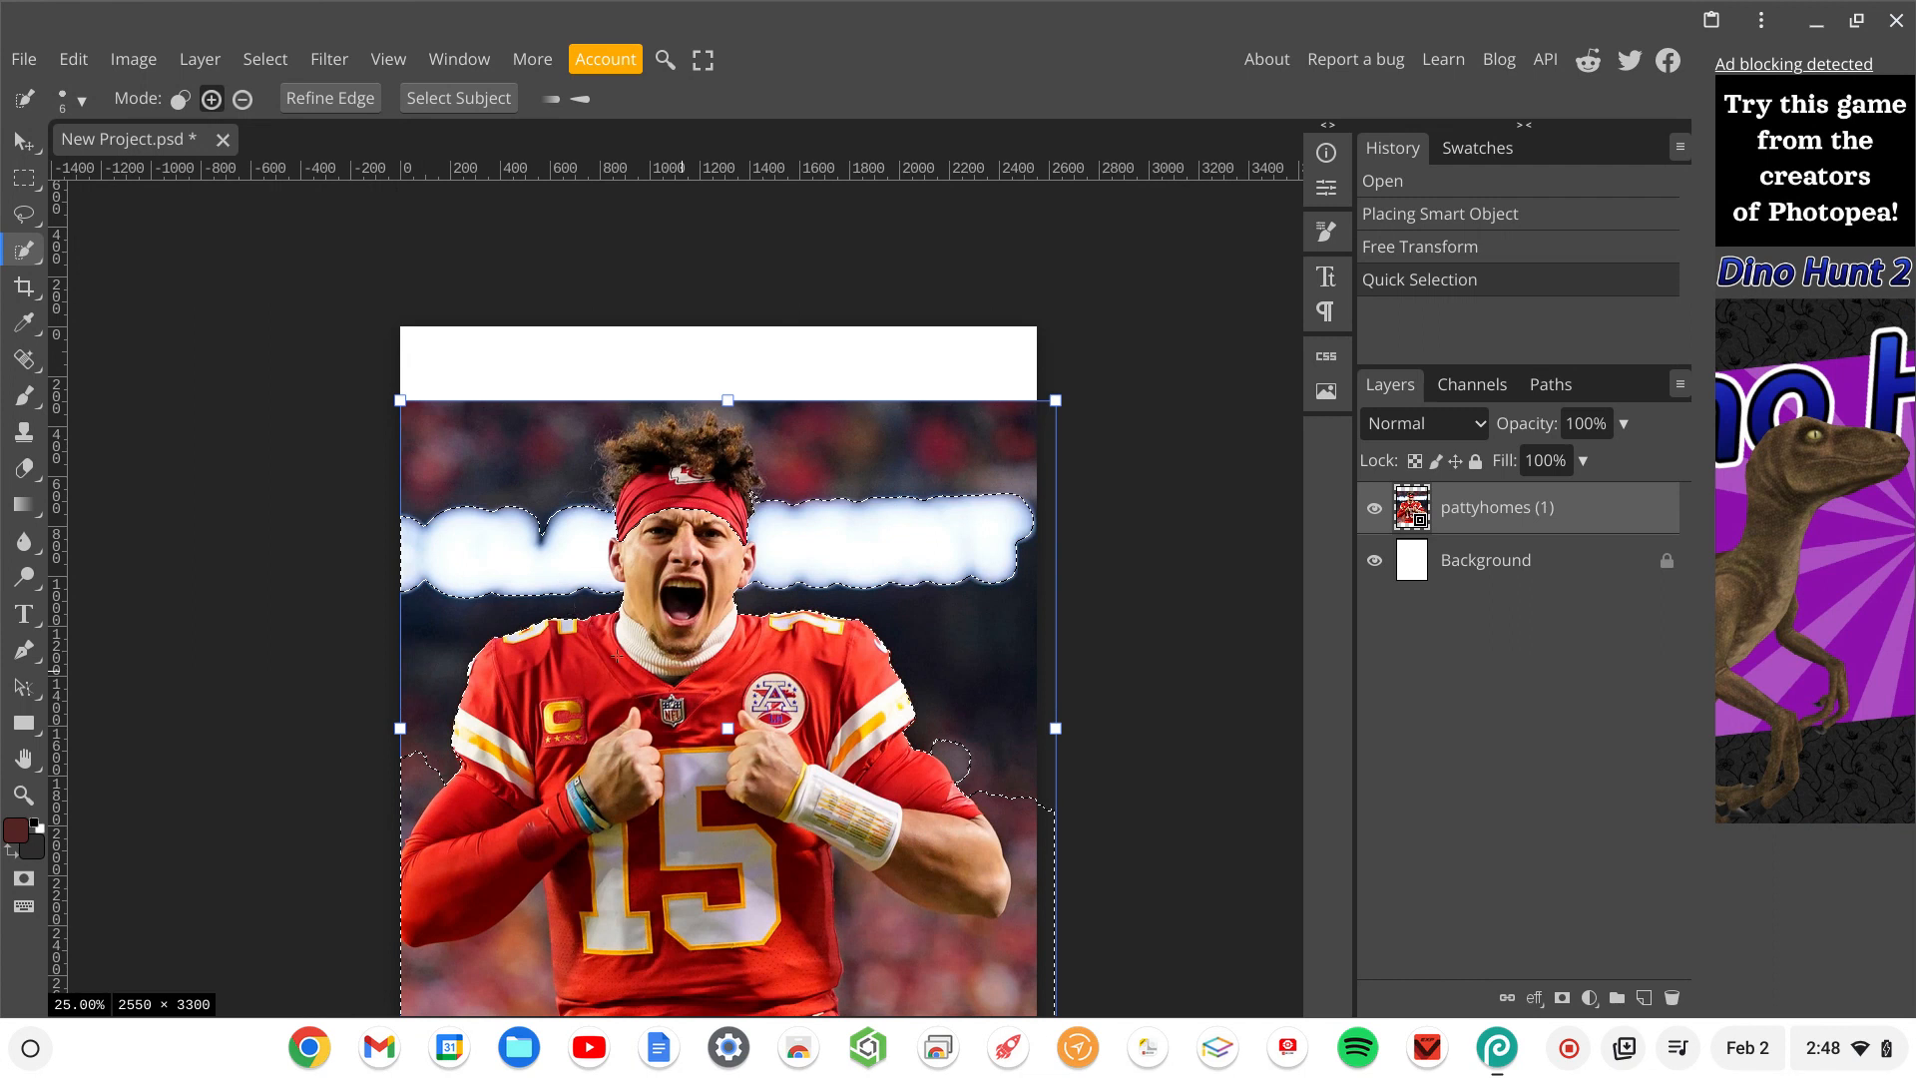
pyautogui.hotkey('ctrl', 'z')
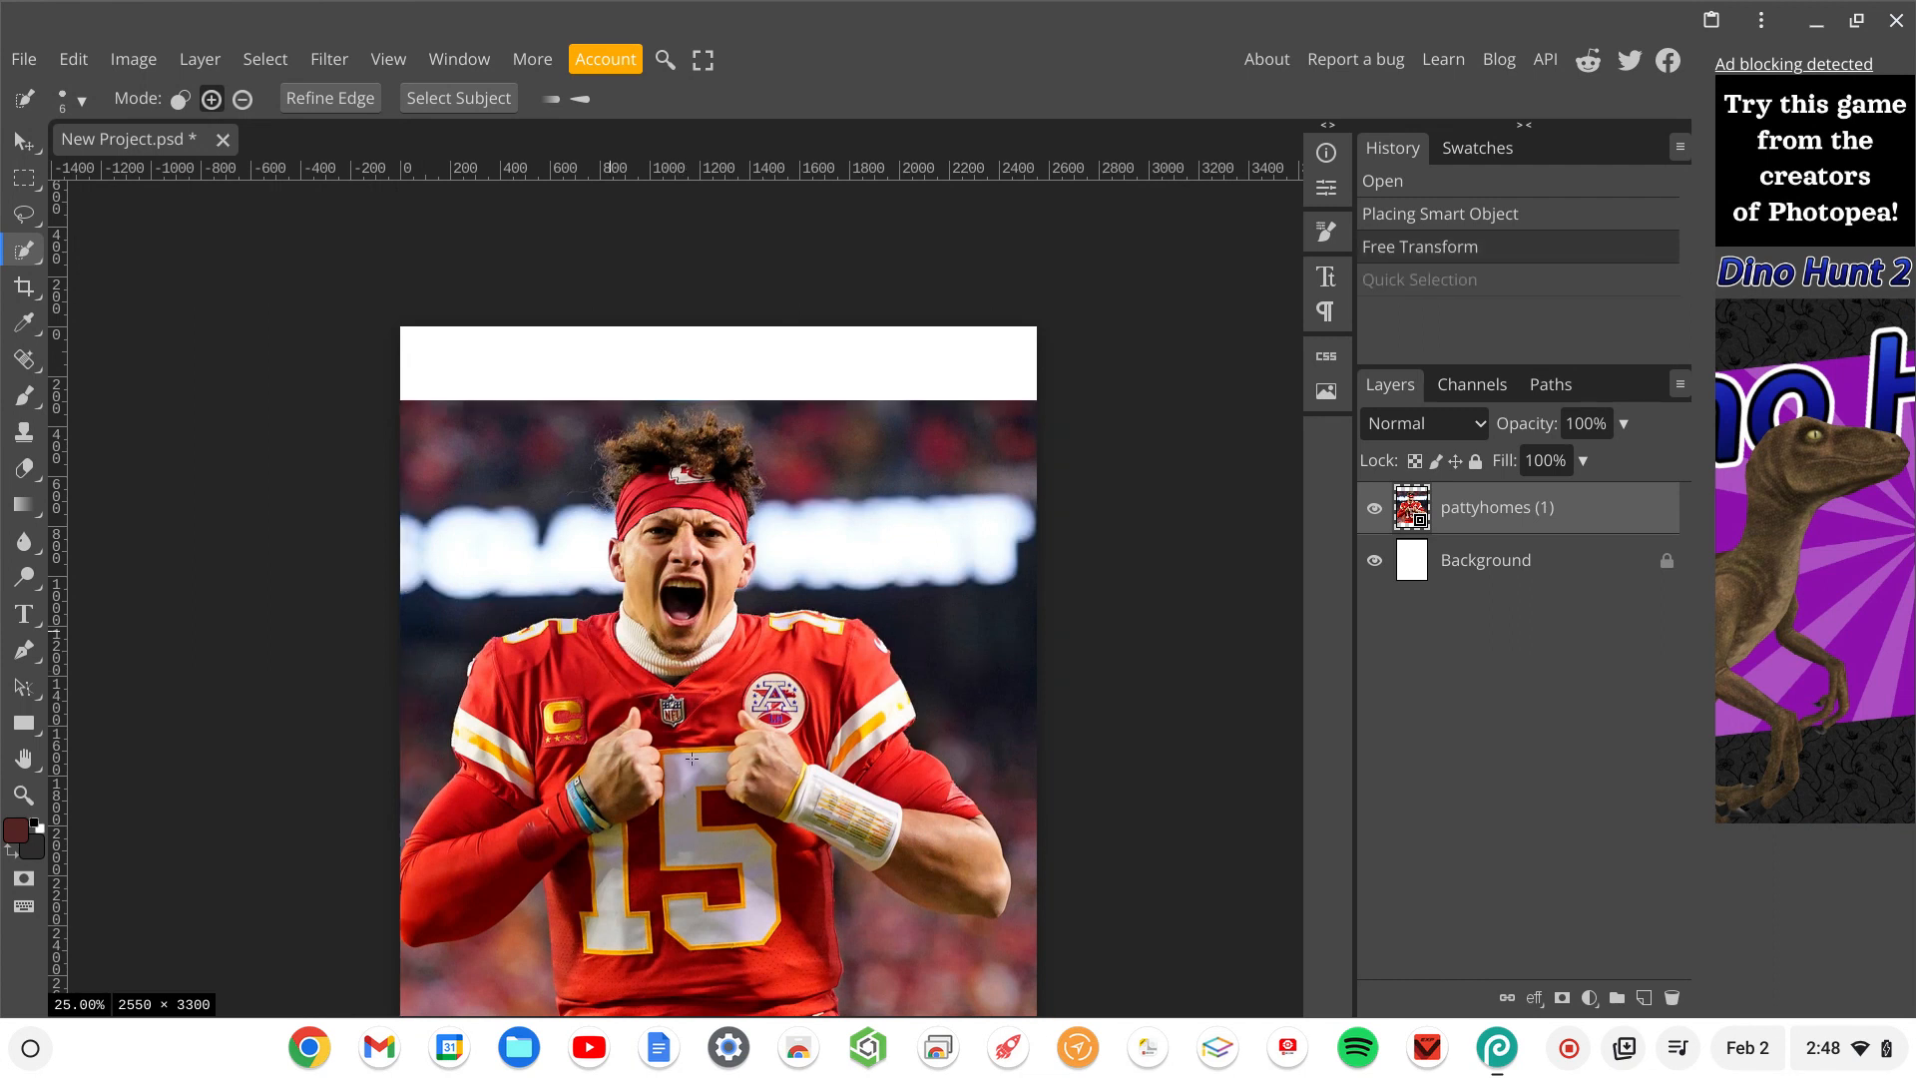
pyautogui.moveTo(694, 756); pyautogui.dragTo(696, 744)
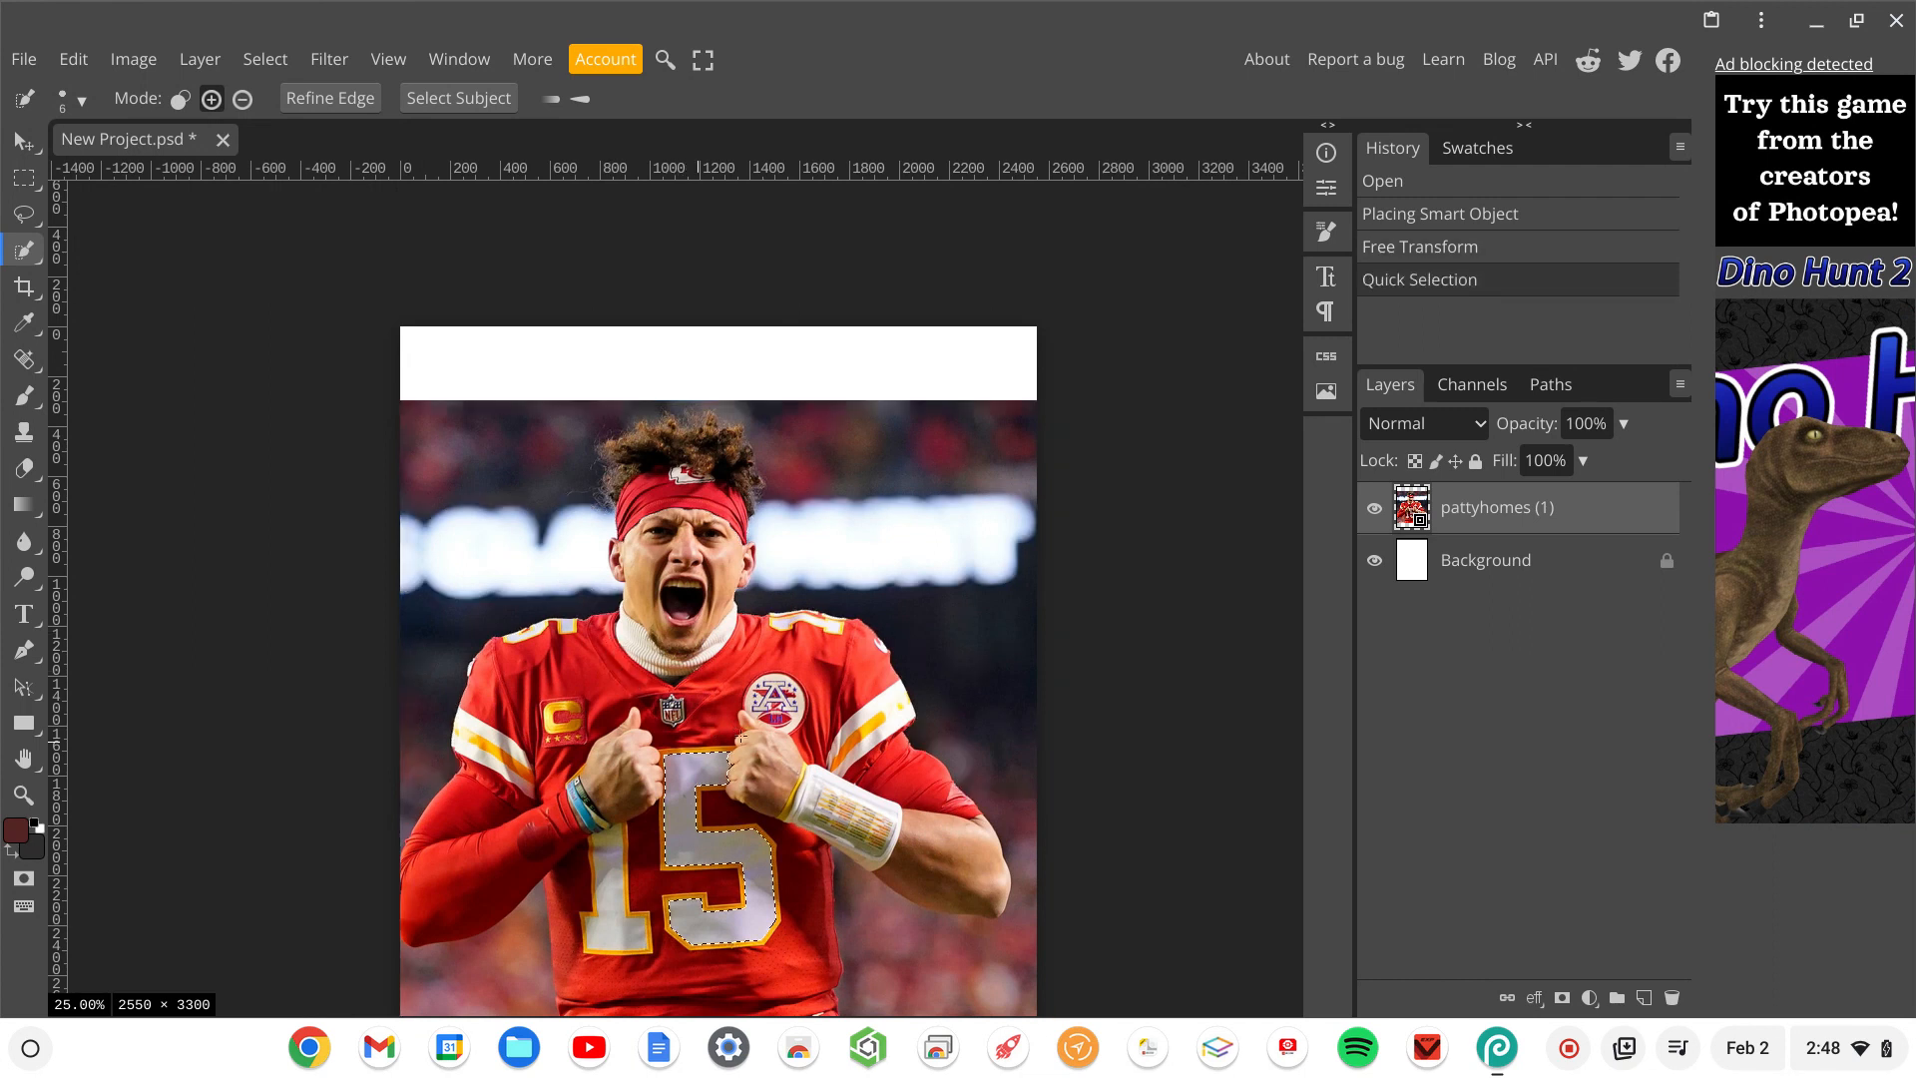
pyautogui.click(743, 740)
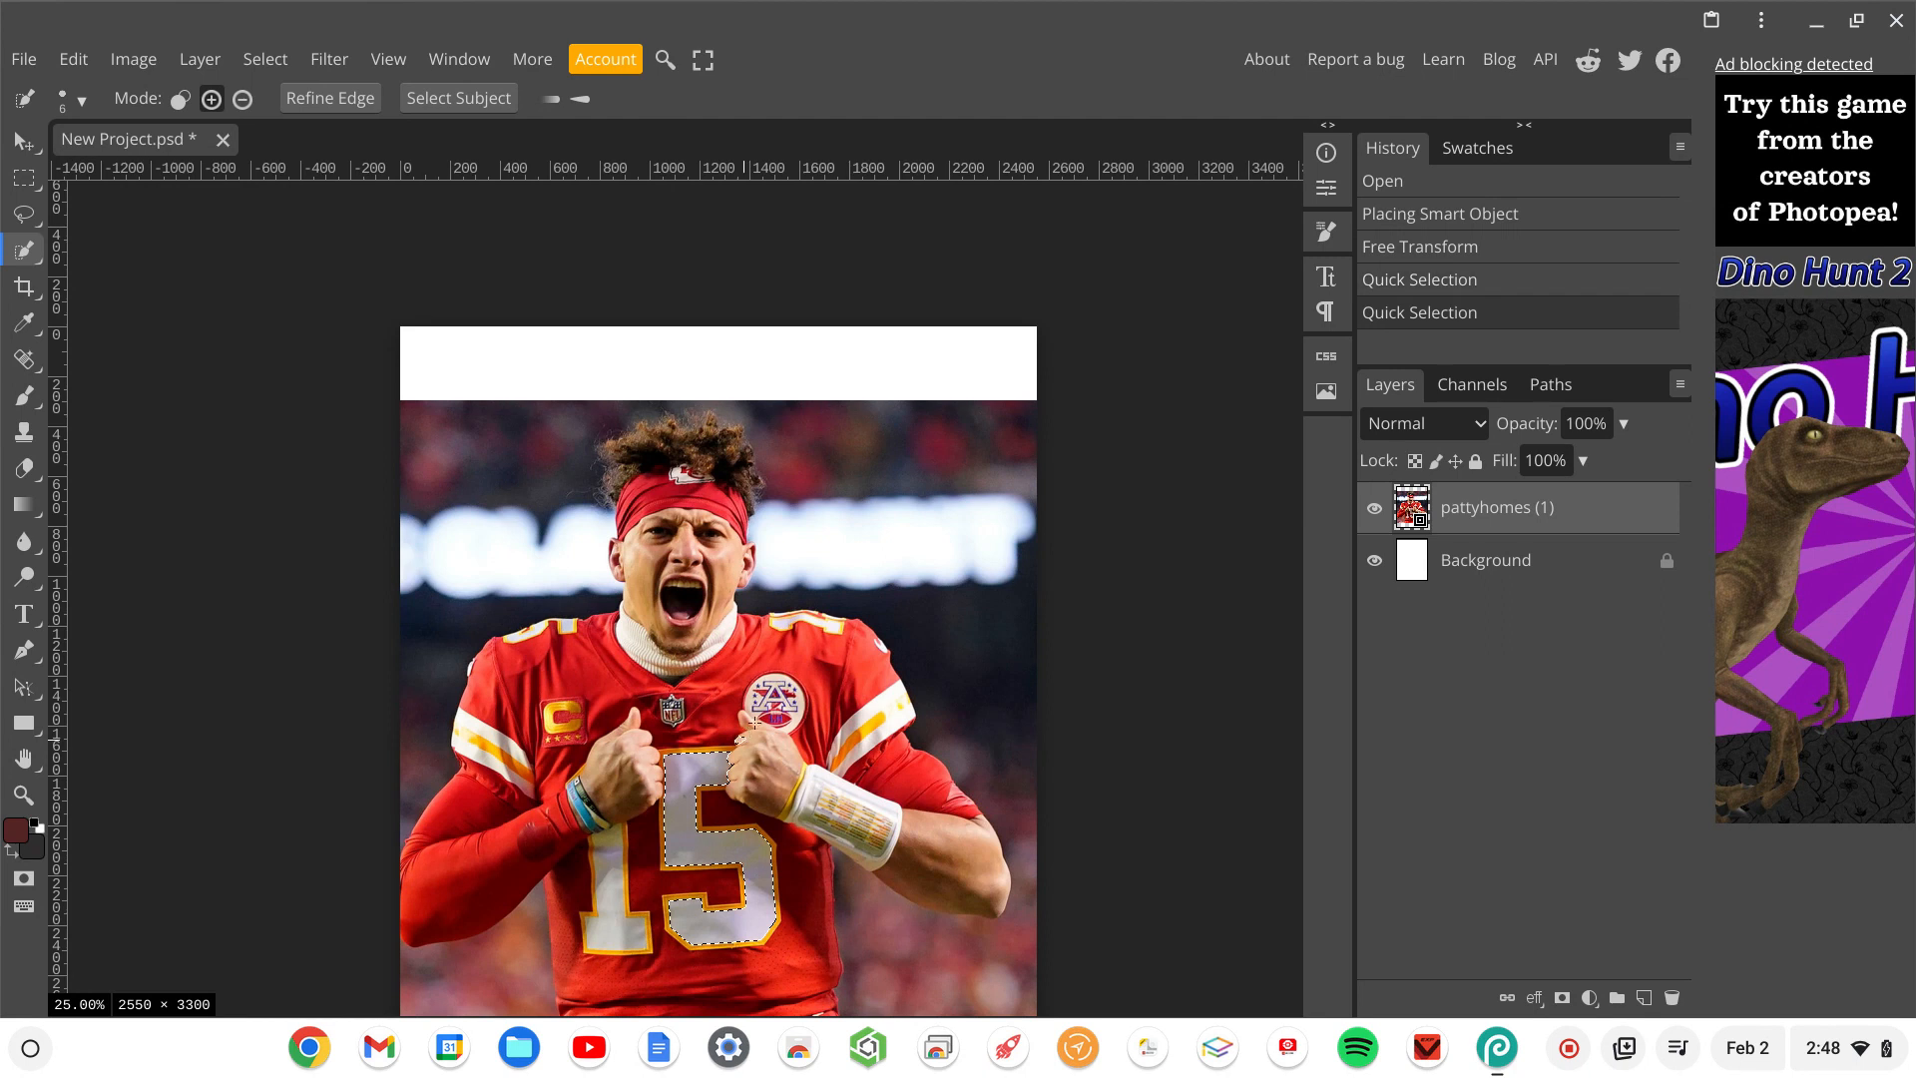
pyautogui.click(753, 723)
pyautogui.click(755, 721)
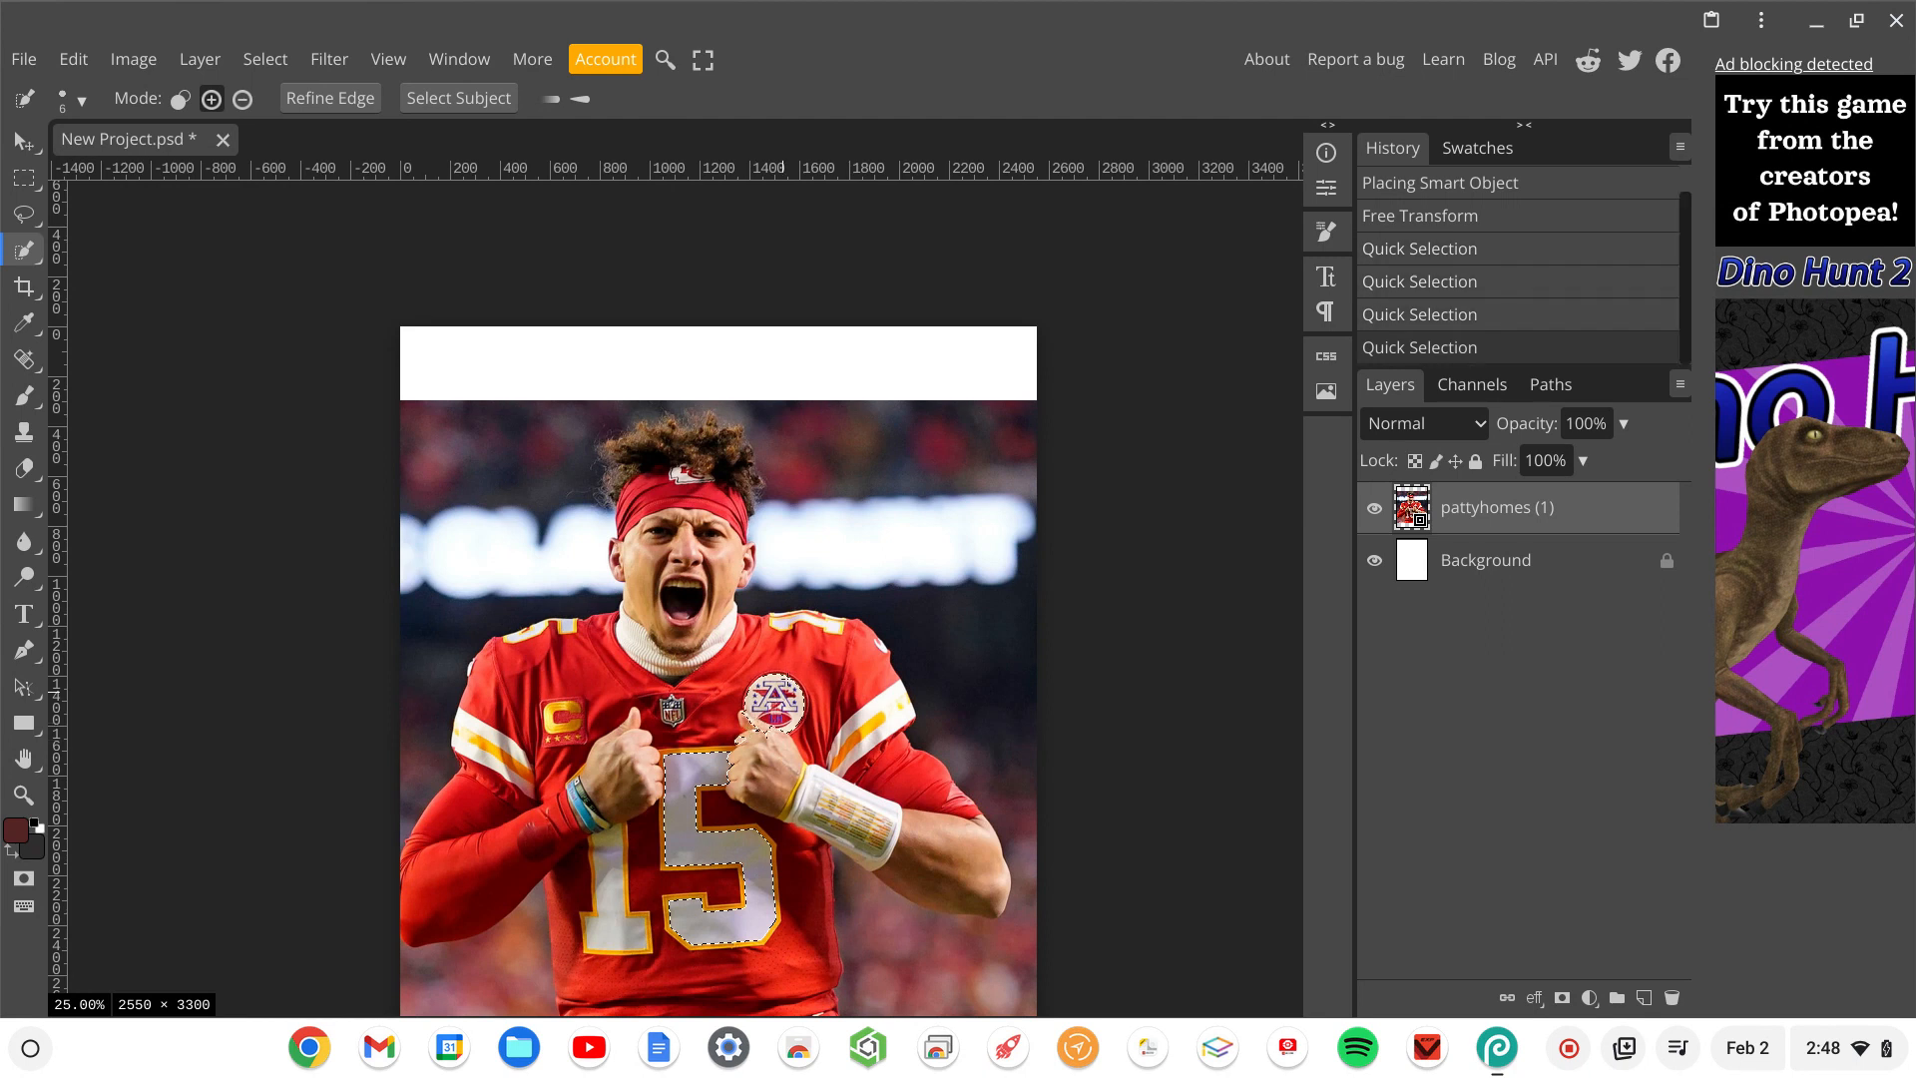
pyautogui.click(794, 669)
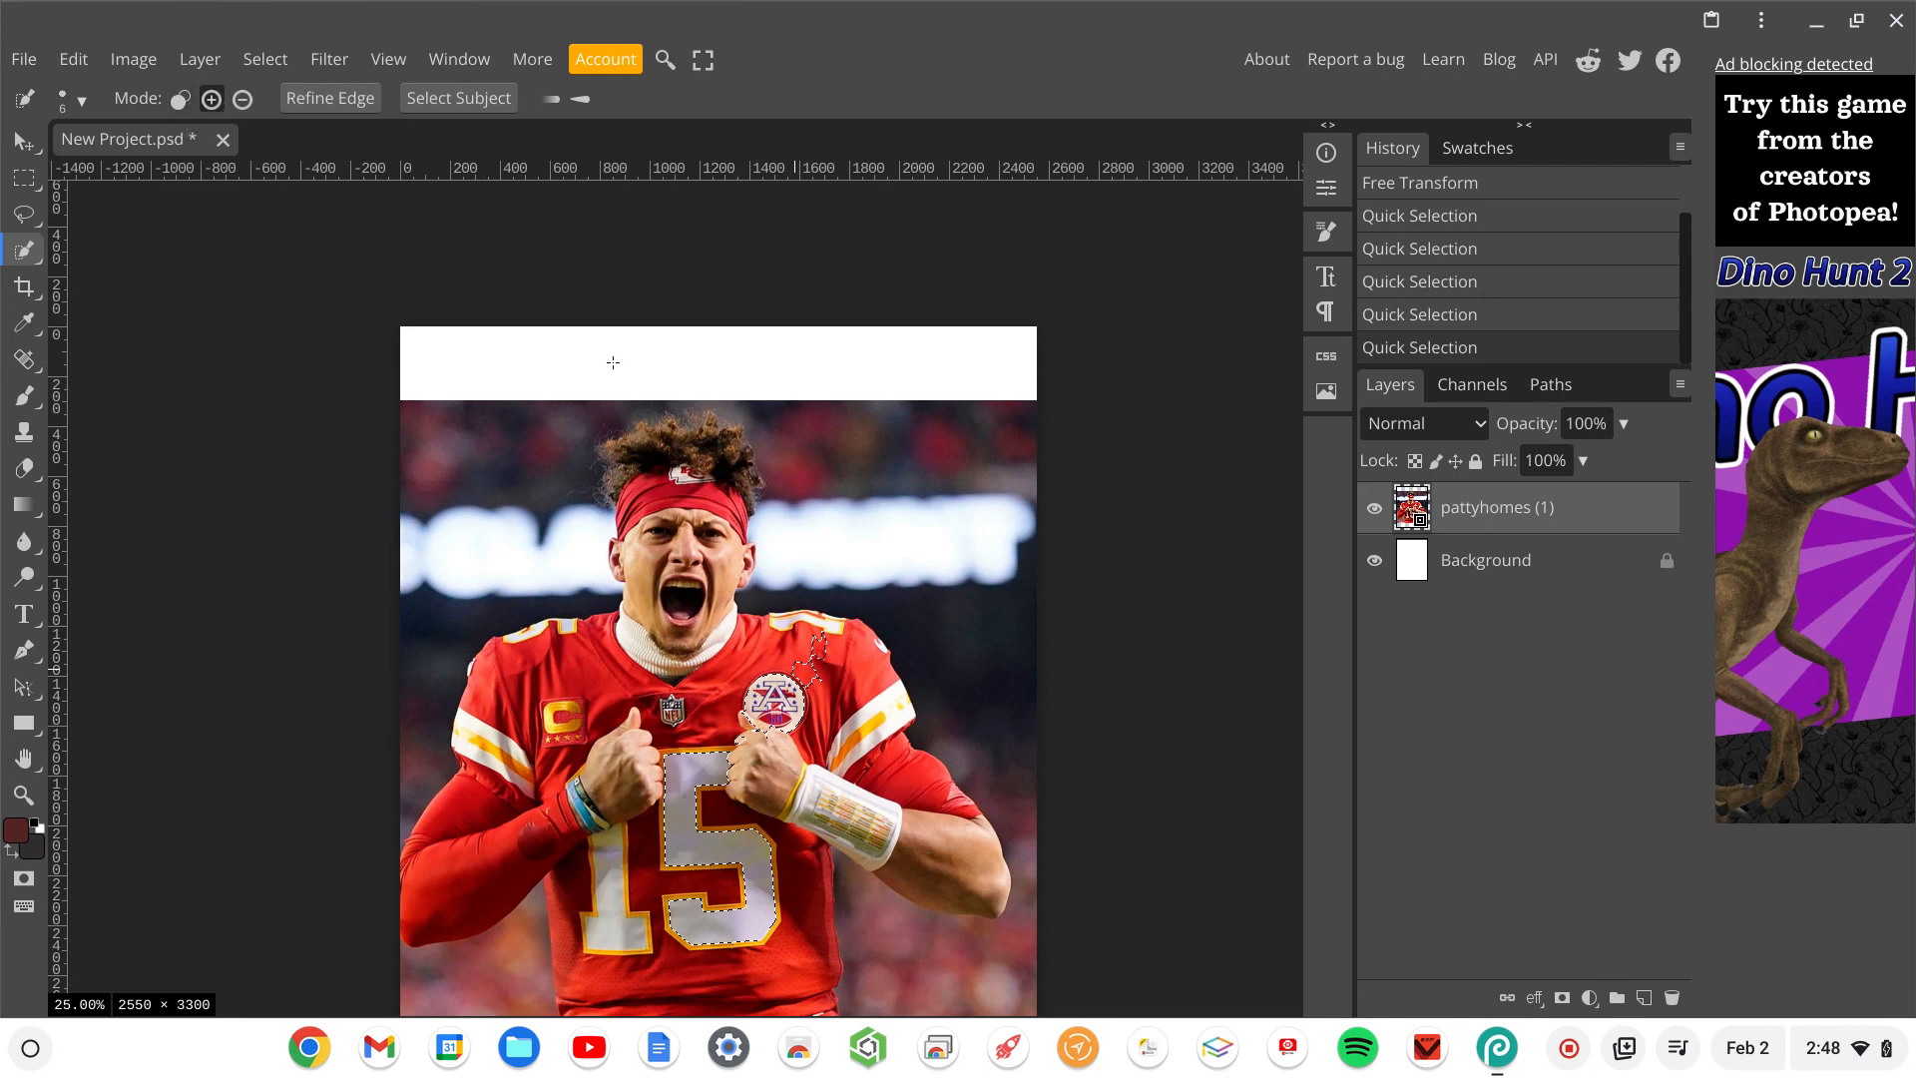
# Enlarge the selection brush to 41 px and add the player's jersey and body to the selection.
pyautogui.click(84, 102)
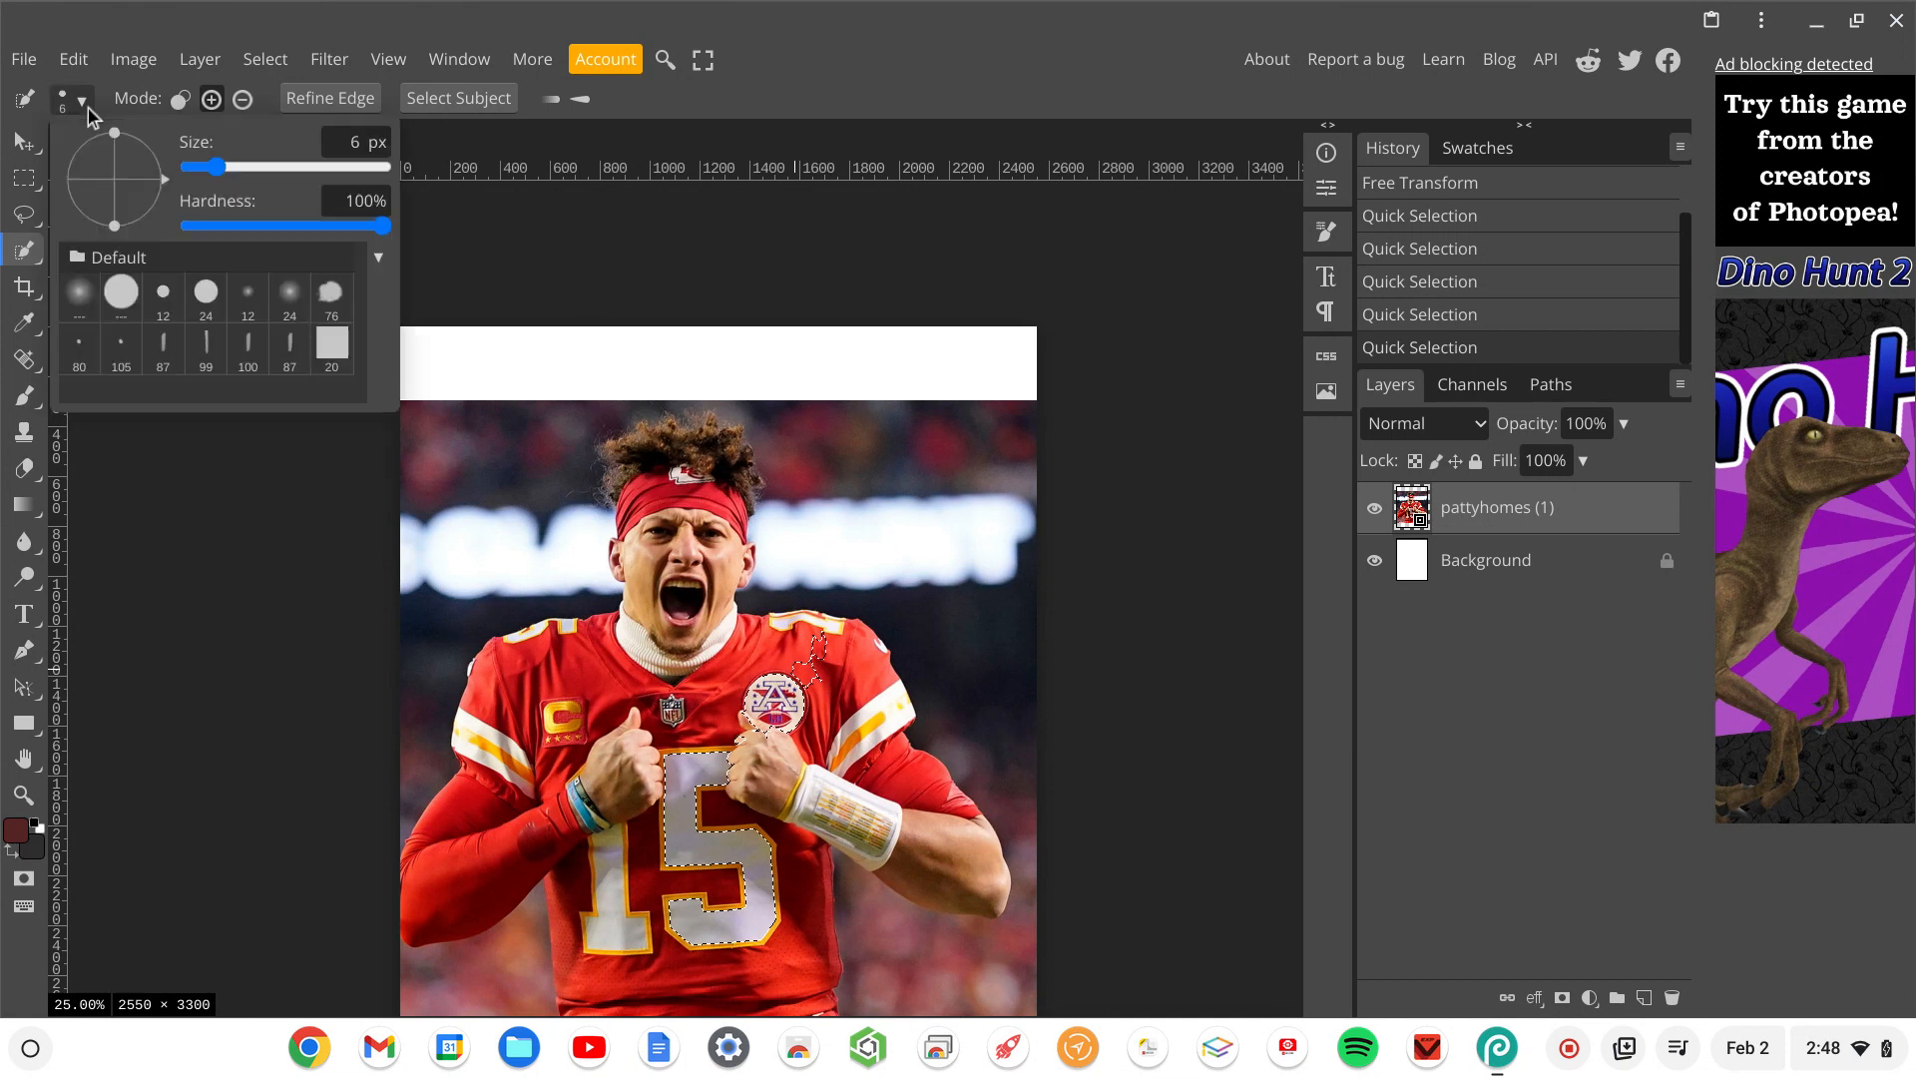
pyautogui.moveTo(237, 172); pyautogui.dragTo(255, 168)
pyautogui.click(666, 675)
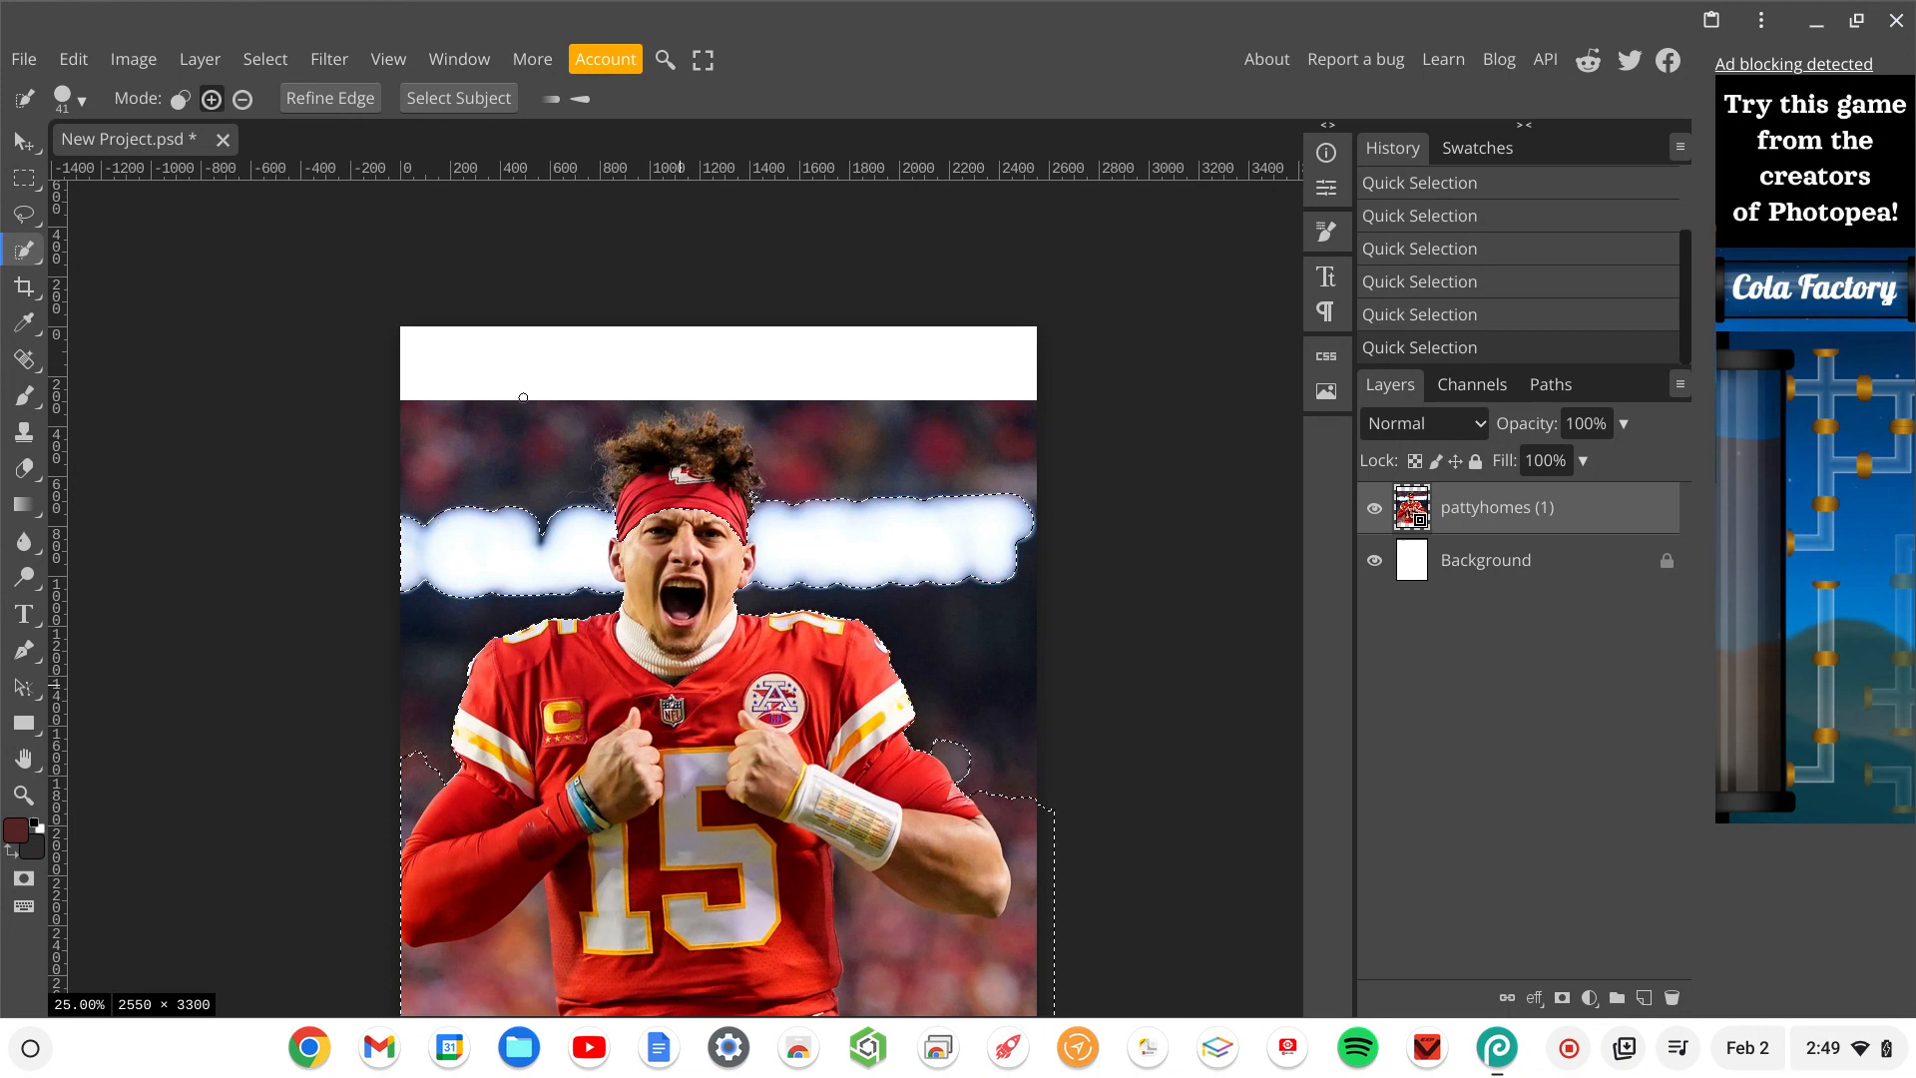
# Subtract the bright stadium sign to the left of the player's head from the selection.
pyautogui.click(242, 99)
pyautogui.click(245, 101)
pyautogui.moveTo(457, 524)
pyautogui.mouseDown()
pyautogui.moveTo(462, 543)
pyautogui.moveTo(547, 541)
pyautogui.mouseUp()
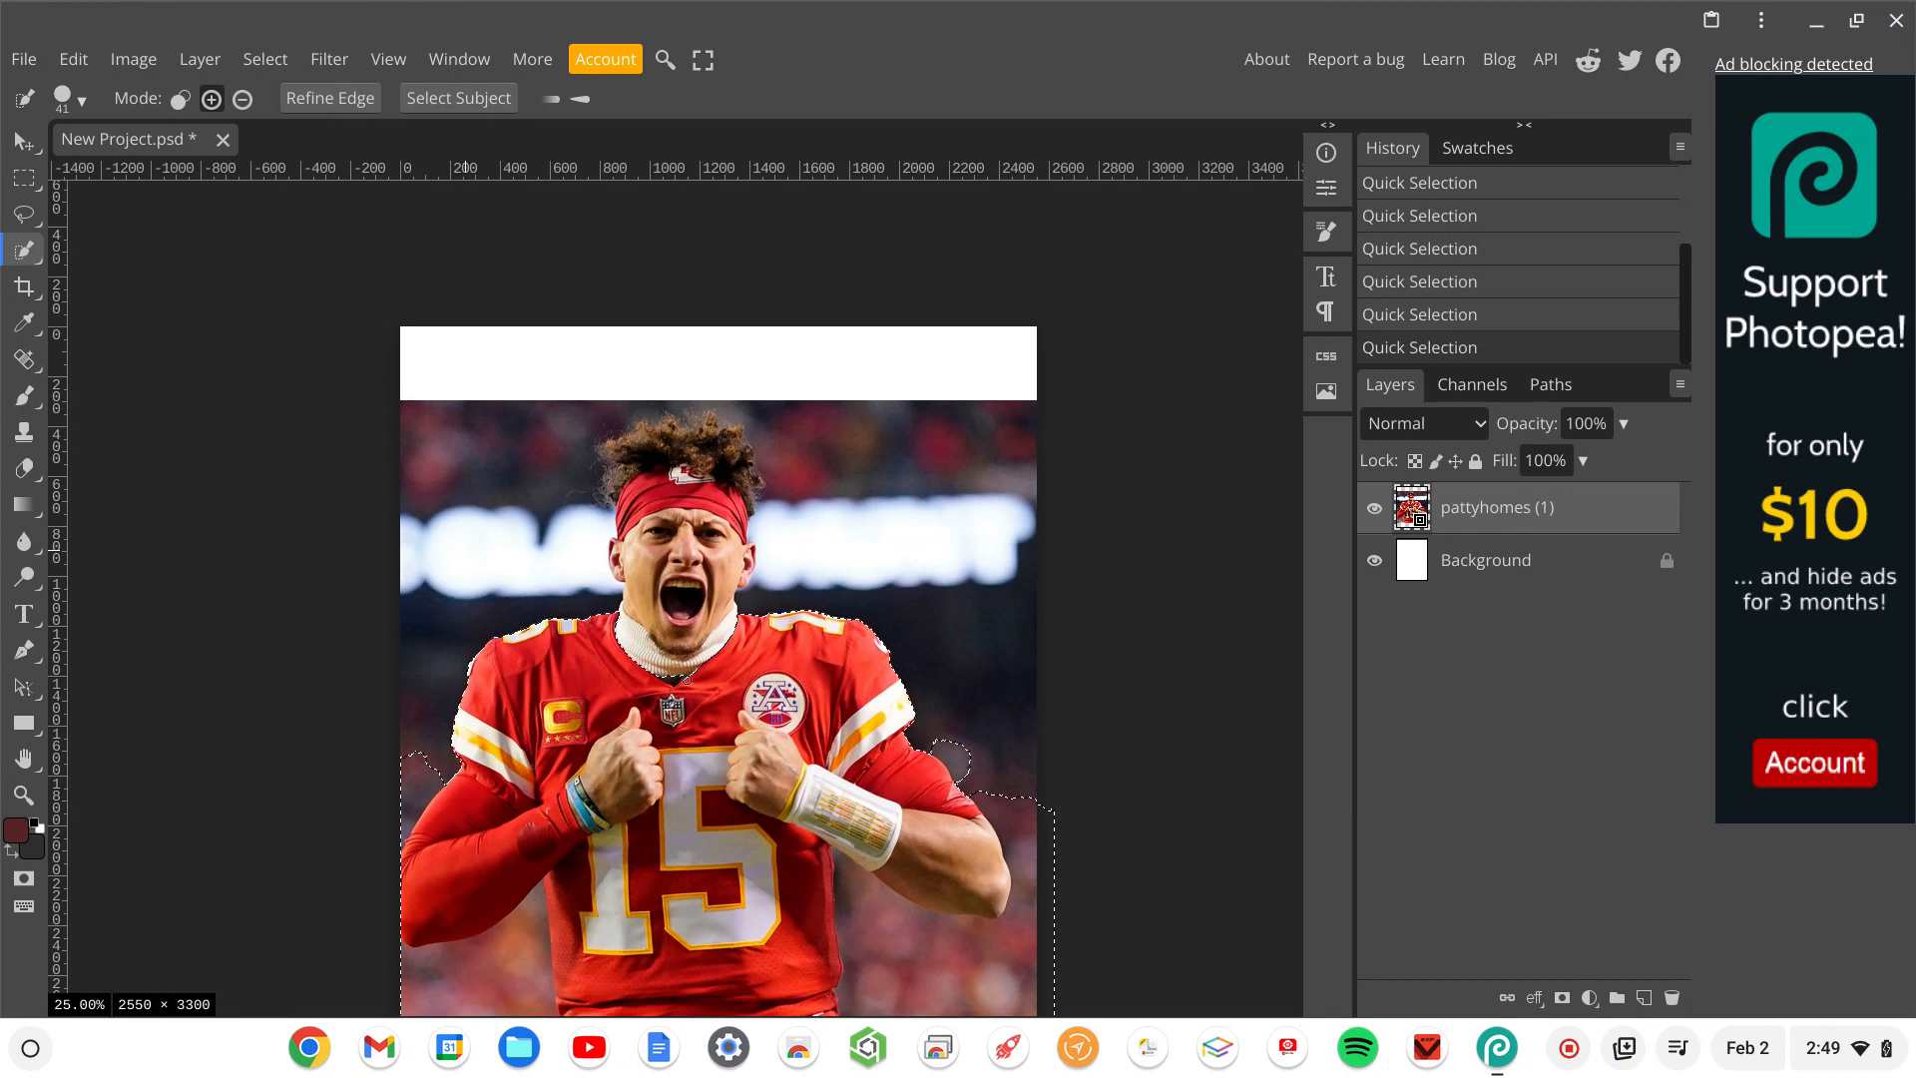
# Add the player's neck, face and headband to the selection, and subtract the bright sign to the right of the head.
pyautogui.moveTo(687, 675); pyautogui.dragTo(688, 655)
pyautogui.moveTo(671, 513); pyautogui.dragTo(670, 499)
pyautogui.click(243, 99)
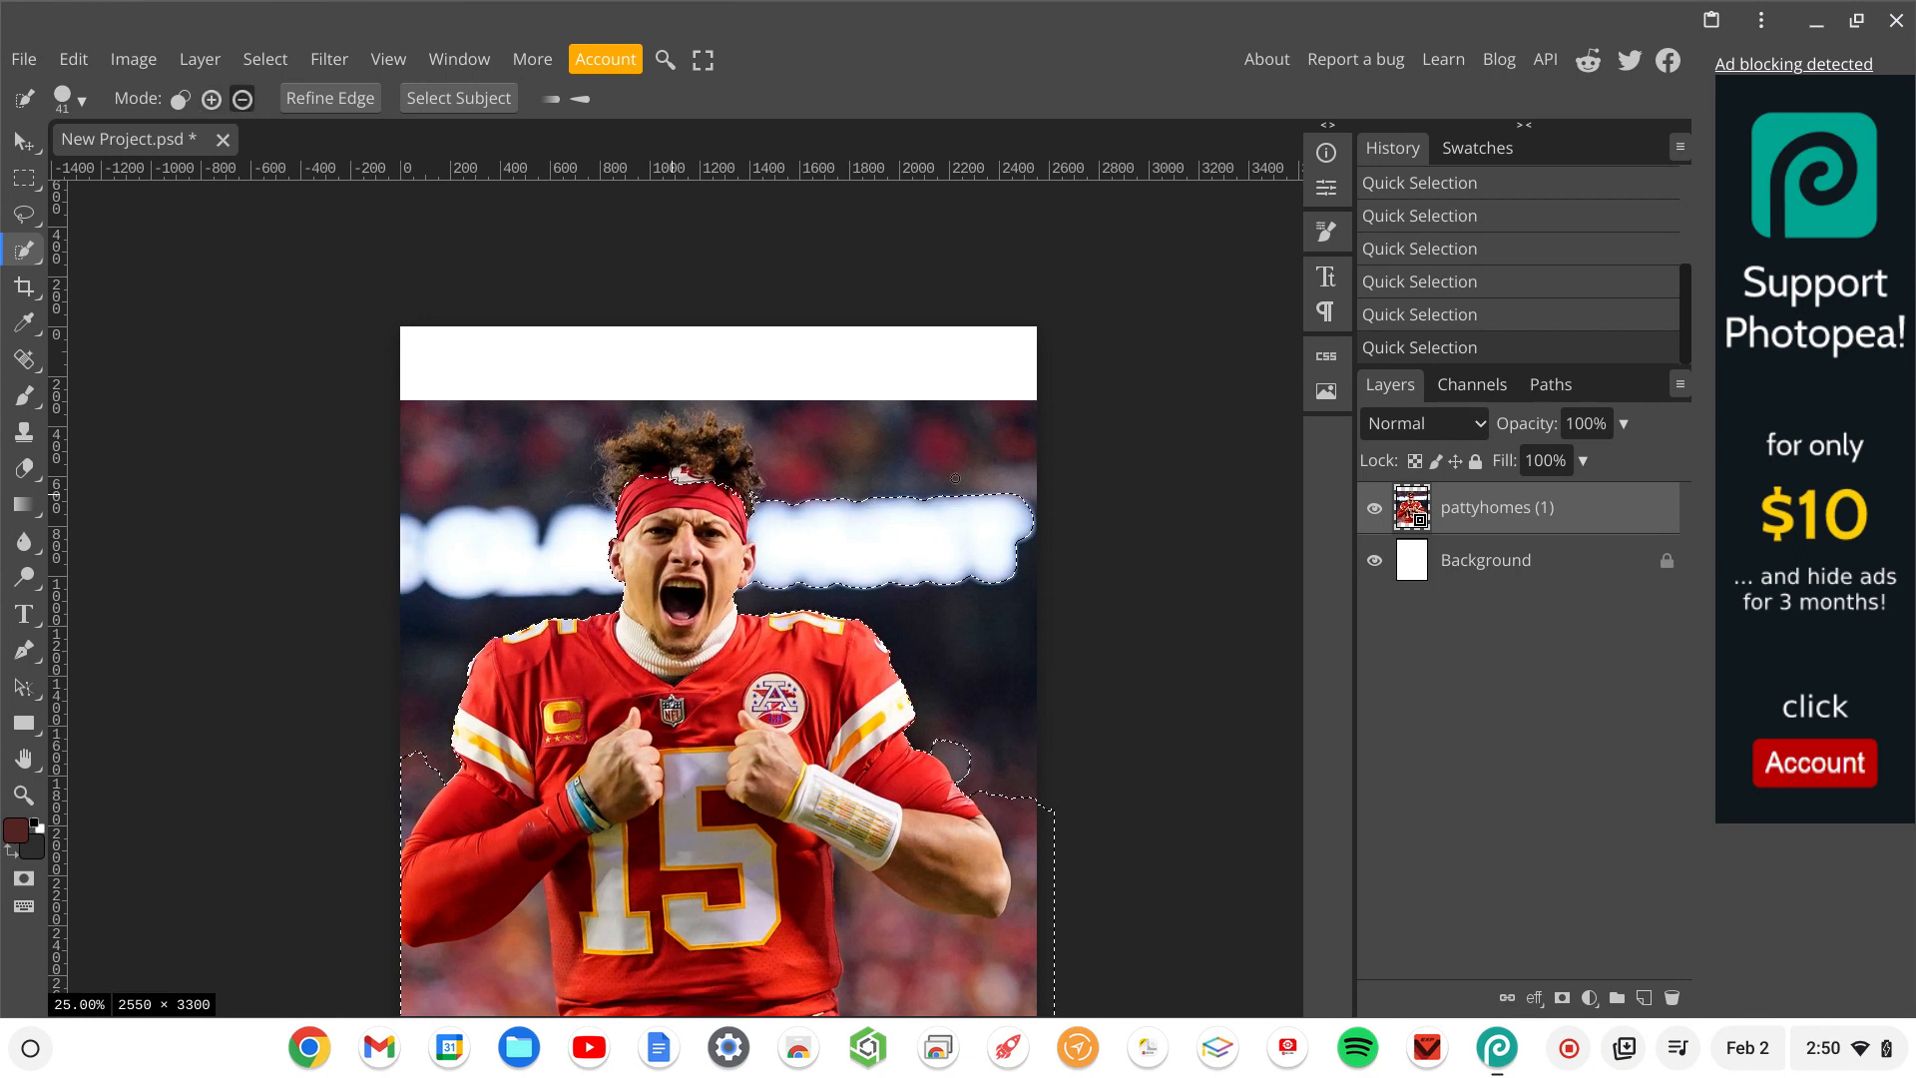
pyautogui.click(979, 501)
# Add the player's curly hair above the headband to the selection.
pyautogui.click(212, 100)
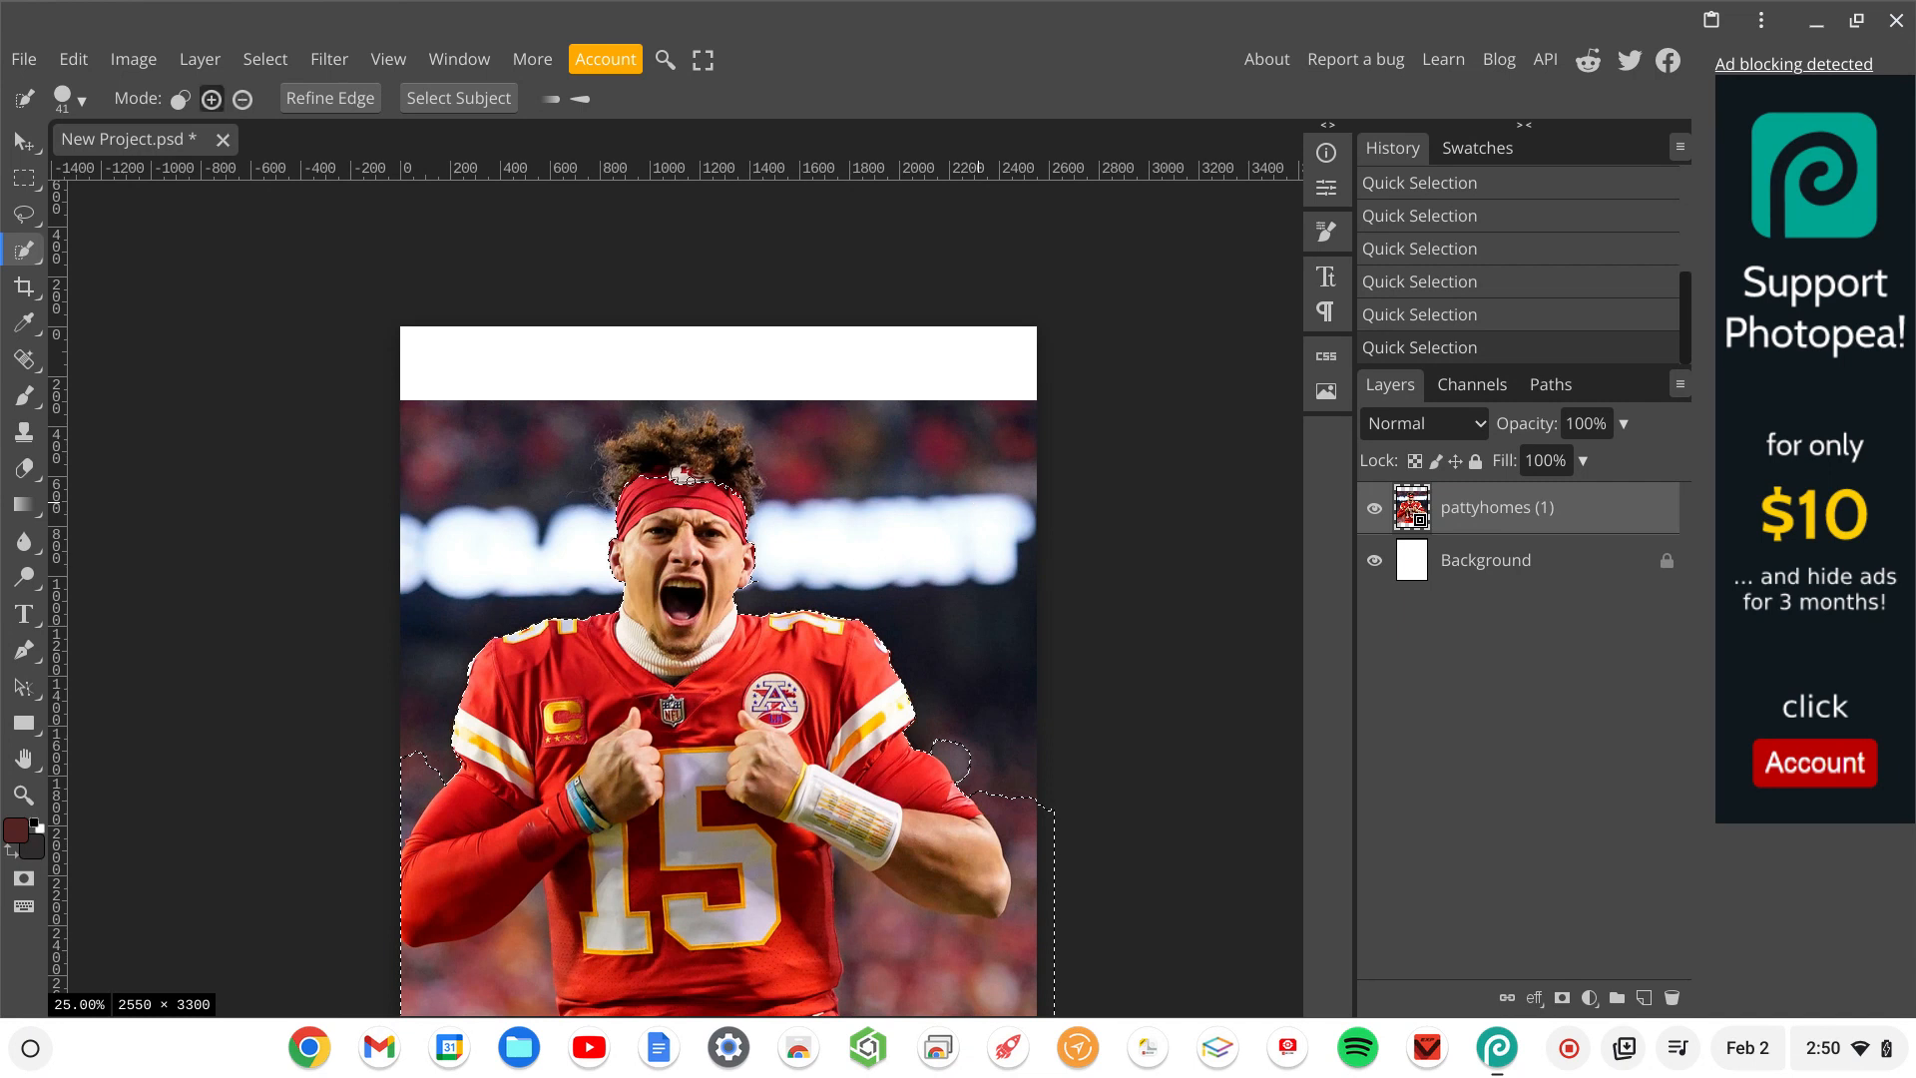
pyautogui.moveTo(696, 493); pyautogui.dragTo(701, 457)
pyautogui.click(641, 468)
# Subtract the dark background around the top and right of the hair from the selection.
pyautogui.press('alt')
pyautogui.moveTo(803, 429); pyautogui.dragTo(786, 459)
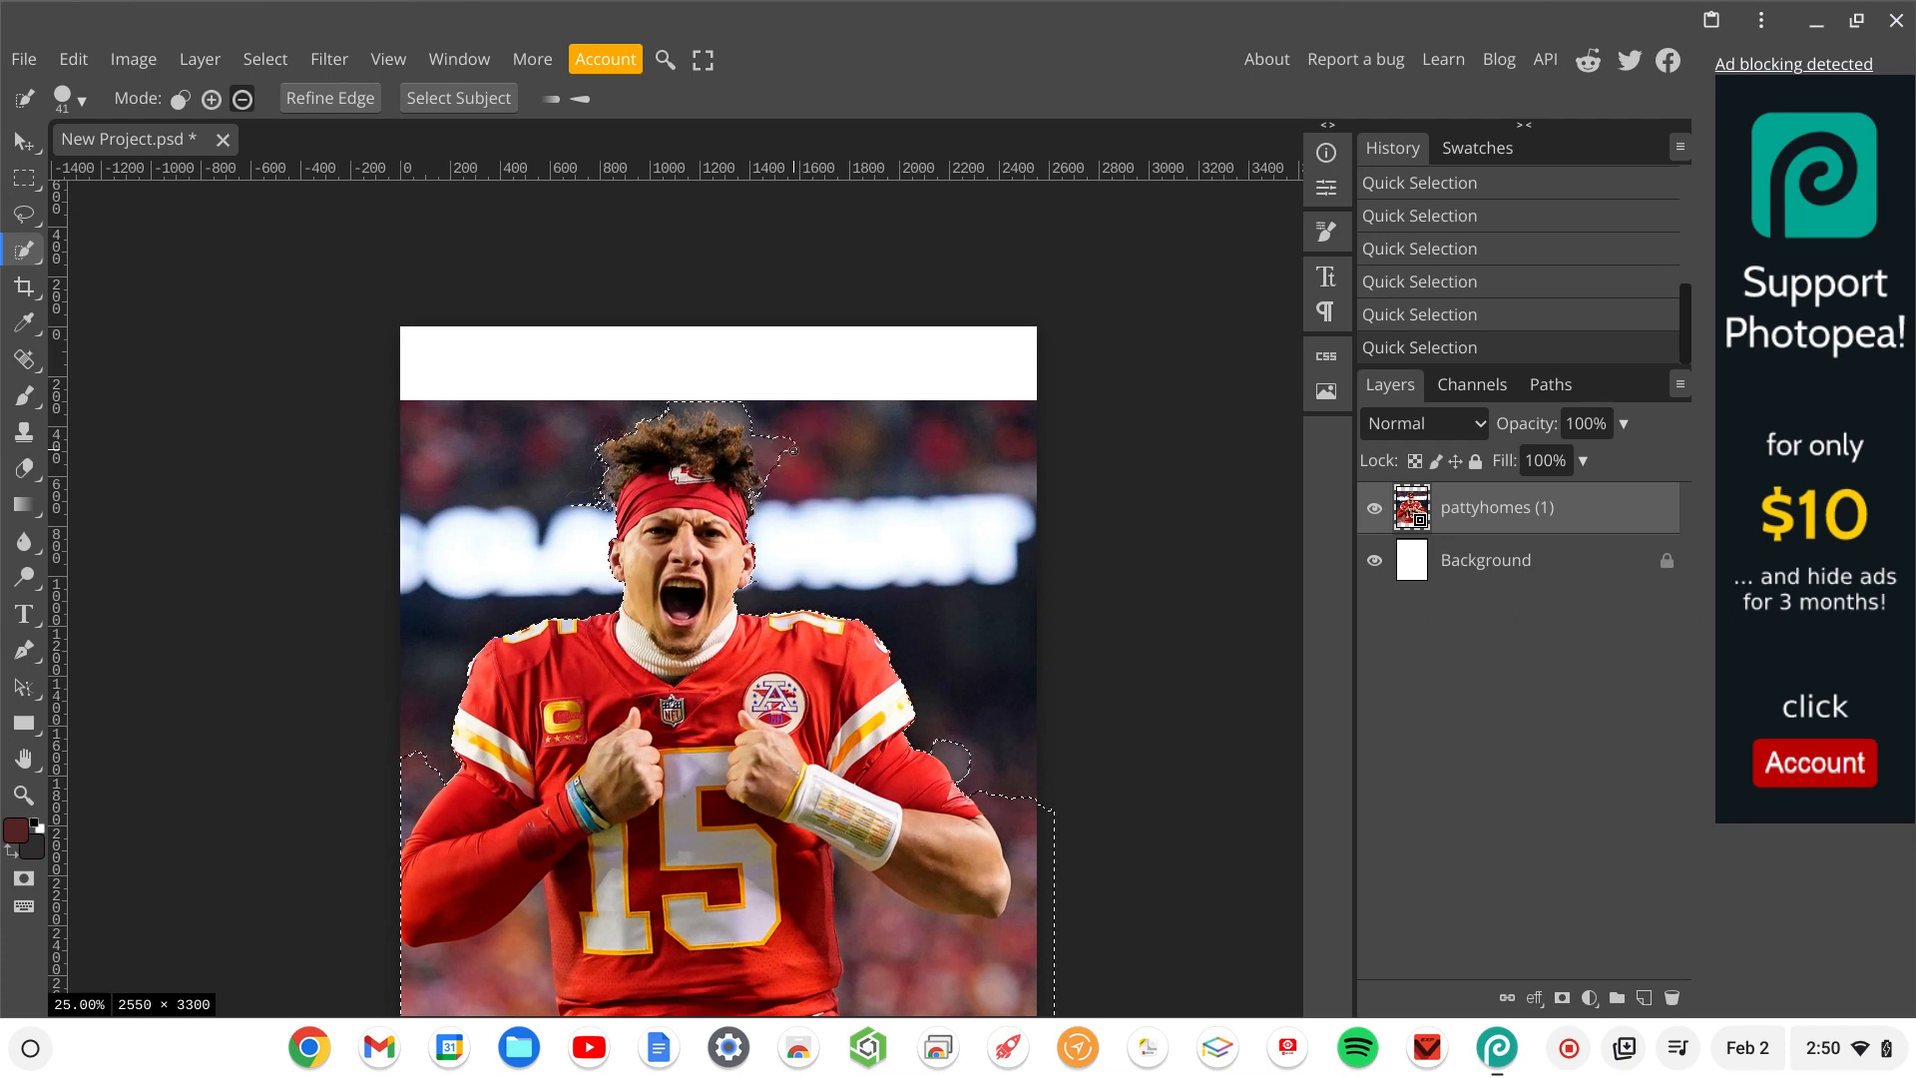
pyautogui.moveTo(781, 454); pyautogui.dragTo(766, 440)
pyautogui.moveTo(744, 412); pyautogui.dragTo(718, 415)
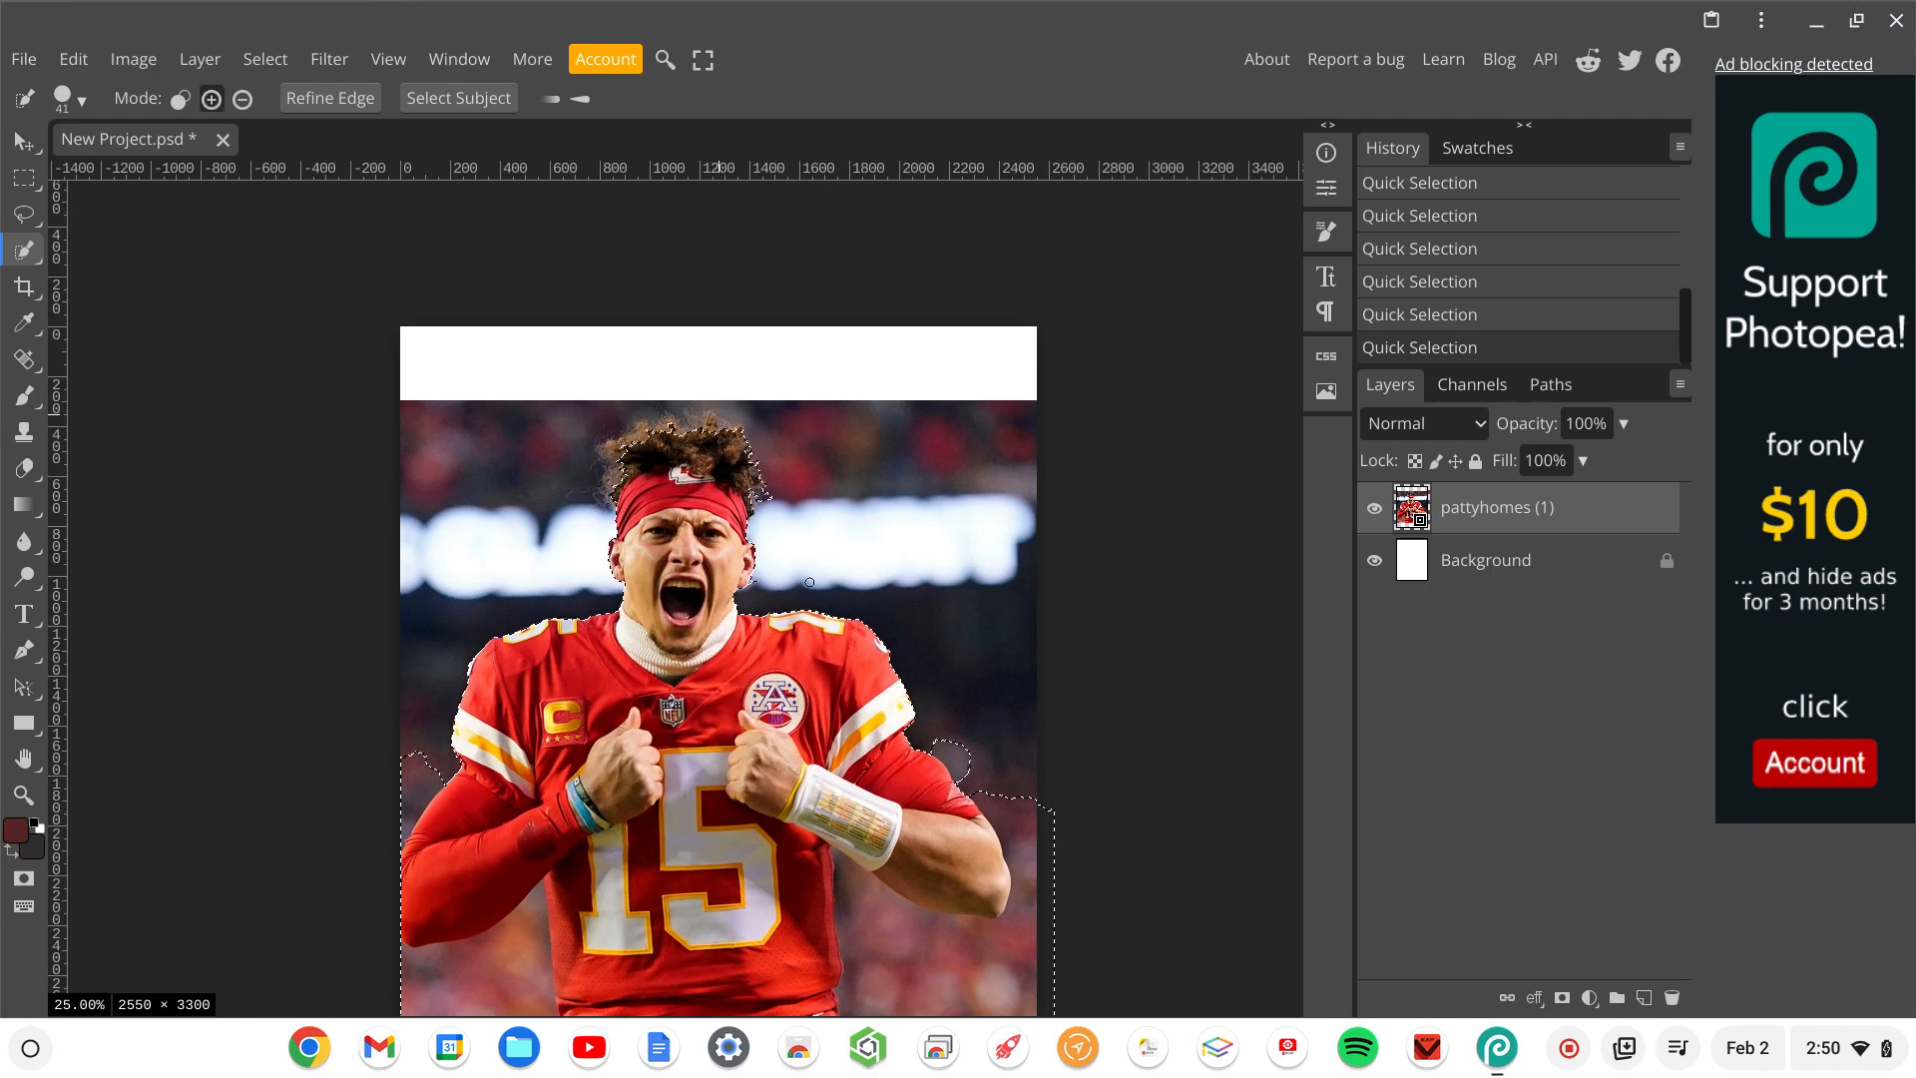
# Subtract the crowd background around and below the bare arm with the white wristband from the selection.
pyautogui.press('alt')
pyautogui.moveTo(966, 741); pyautogui.dragTo(960, 751)
pyautogui.press('space')
pyautogui.moveTo(1063, 870); pyautogui.dragTo(1043, 458)
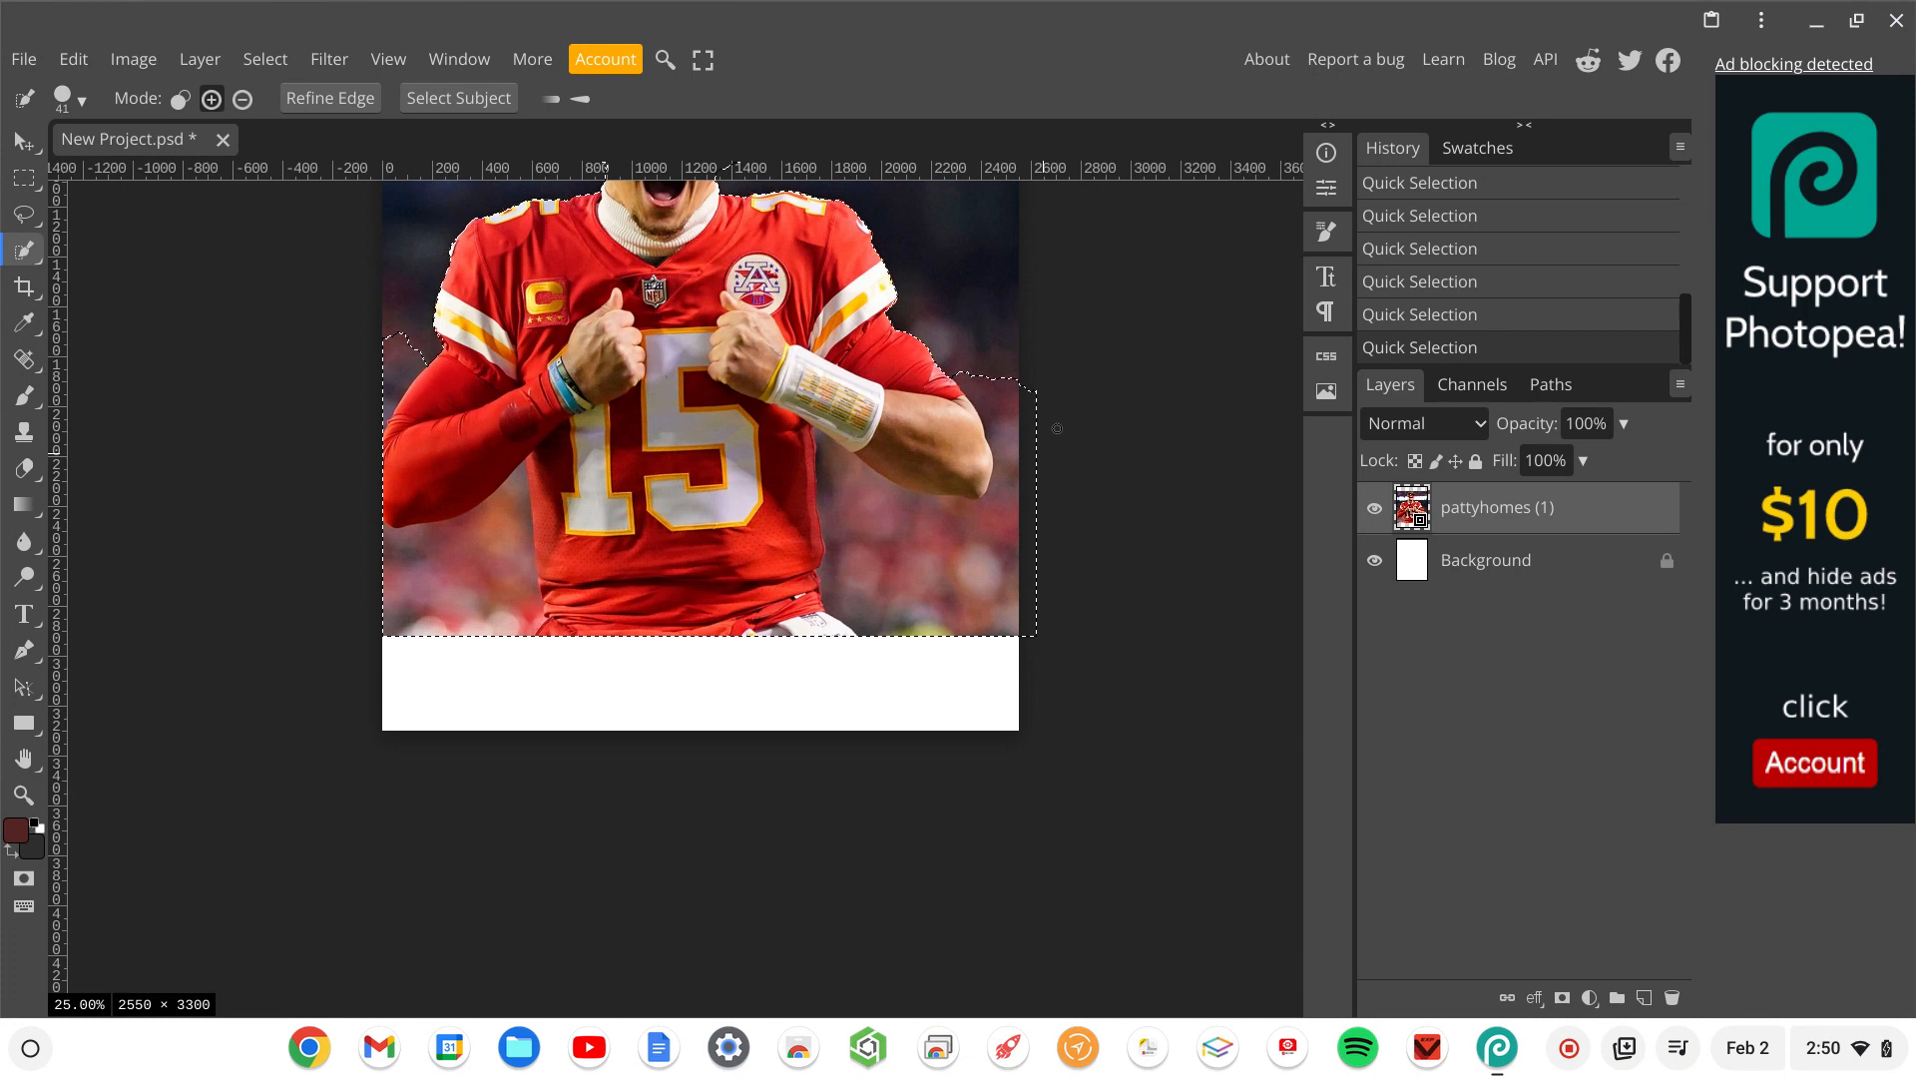
pyautogui.press('alt')
pyautogui.keyDown('alt'); pyautogui.click(1014, 471); pyautogui.keyUp('alt')
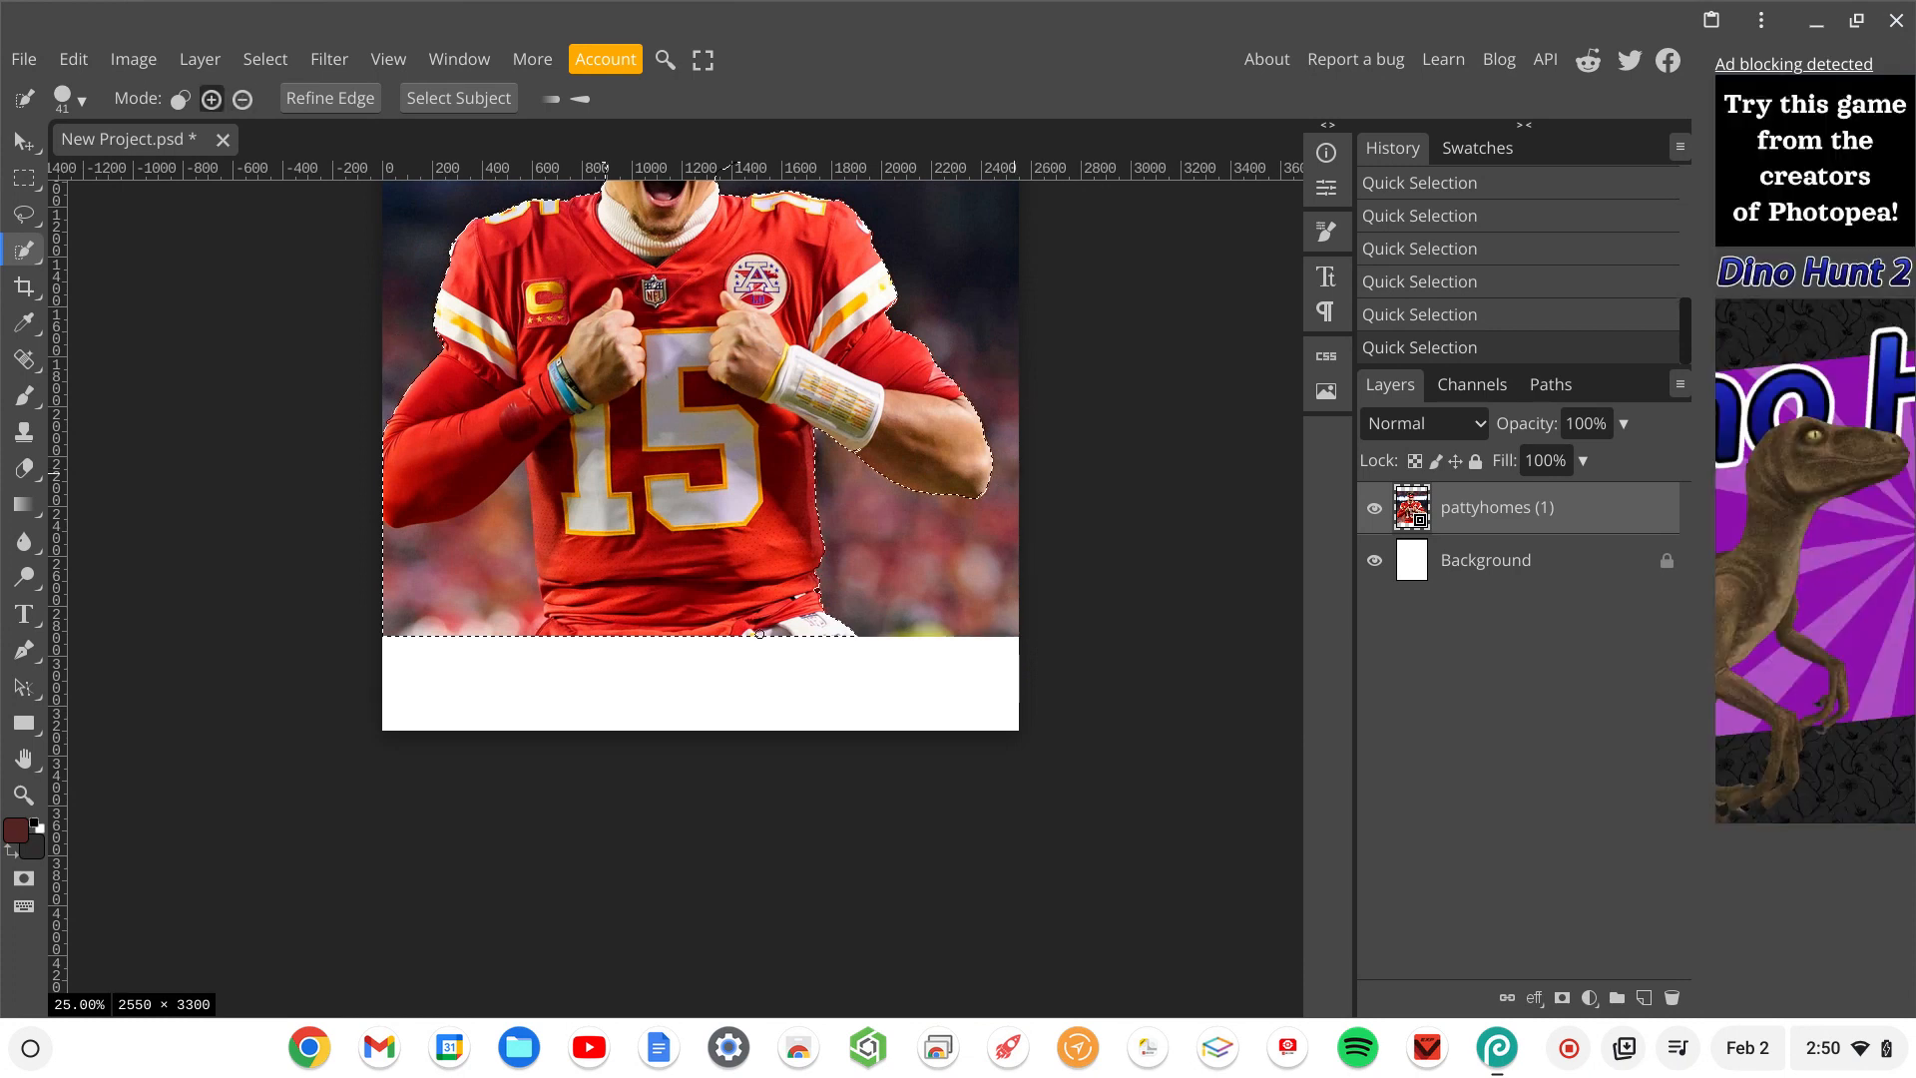
# Subtract the crowd background below the fully sleeved arm, and trim the leftover patch beside the waist with the Lasso in subtract mode.
pyautogui.press('alt')
pyautogui.moveTo(405, 632); pyautogui.dragTo(426, 618)
pyautogui.scroll(3, 531, 621)
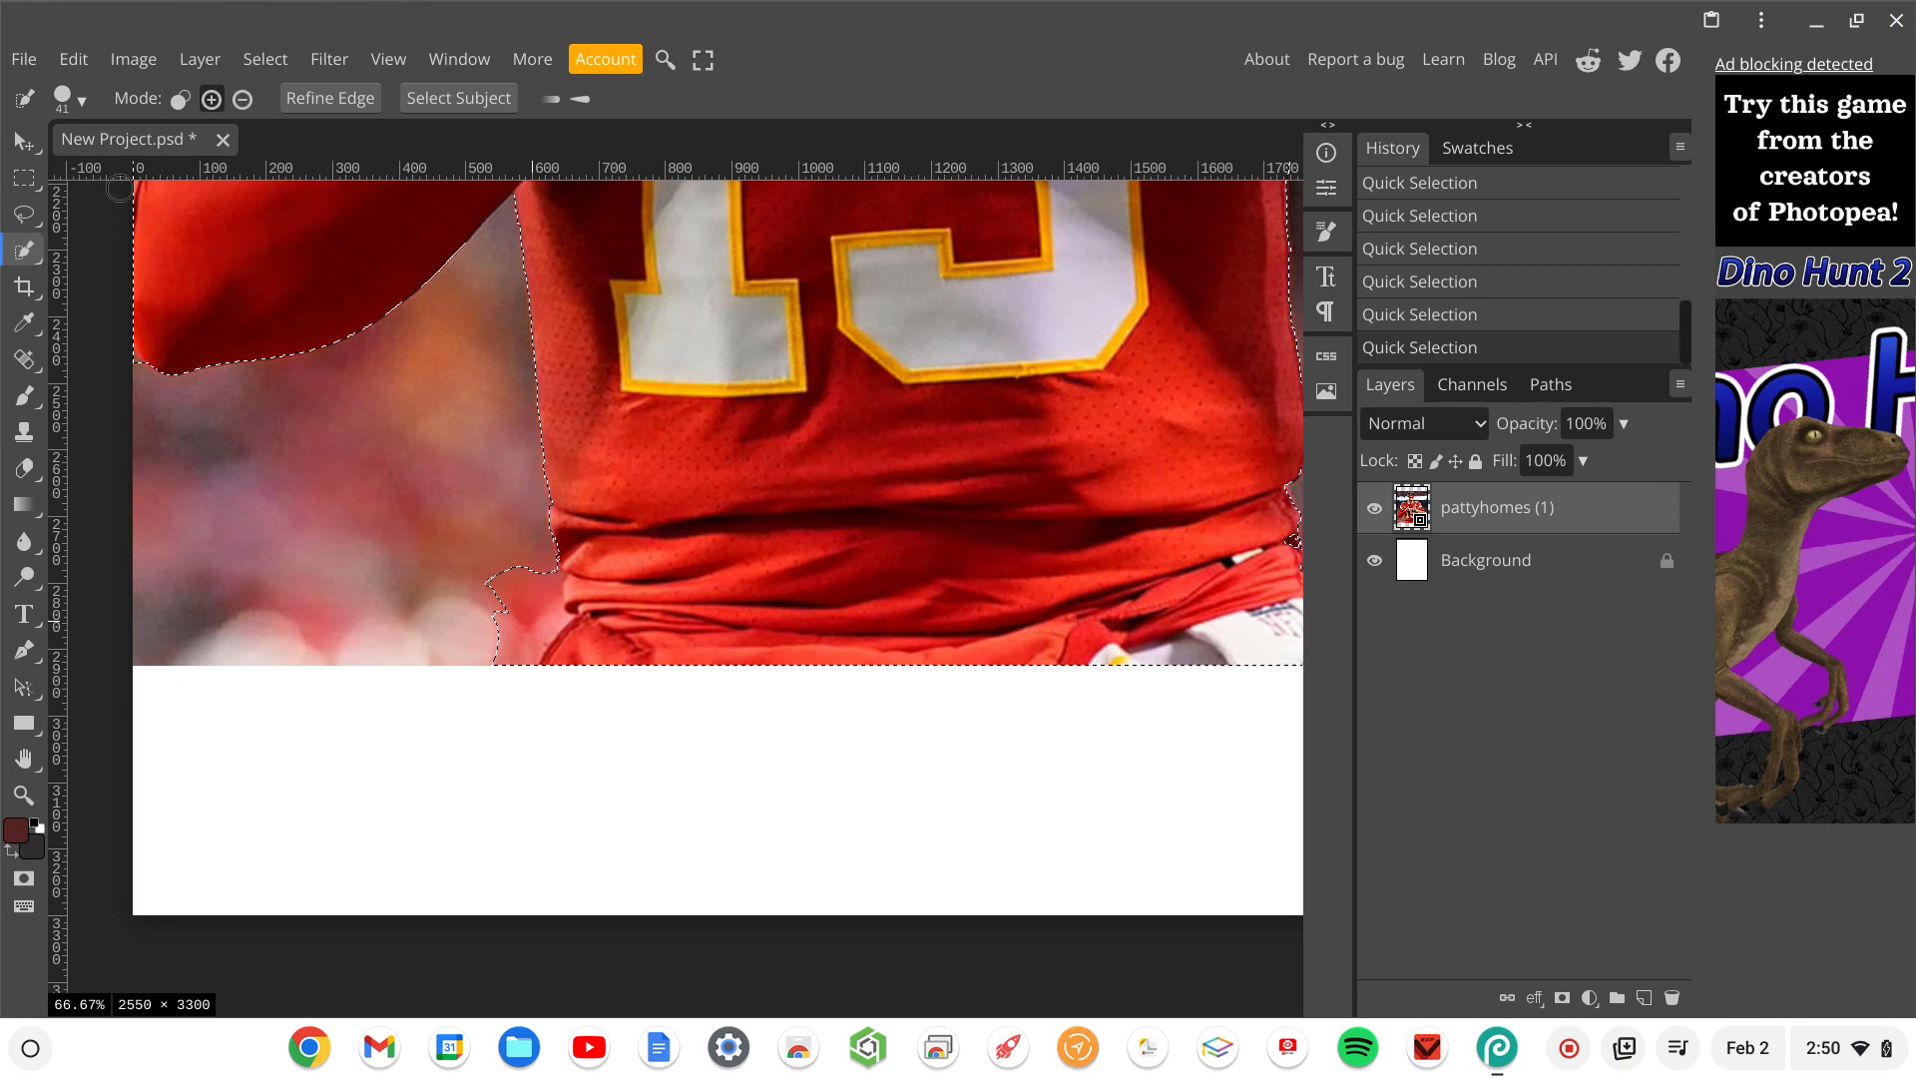
pyautogui.click(30, 224)
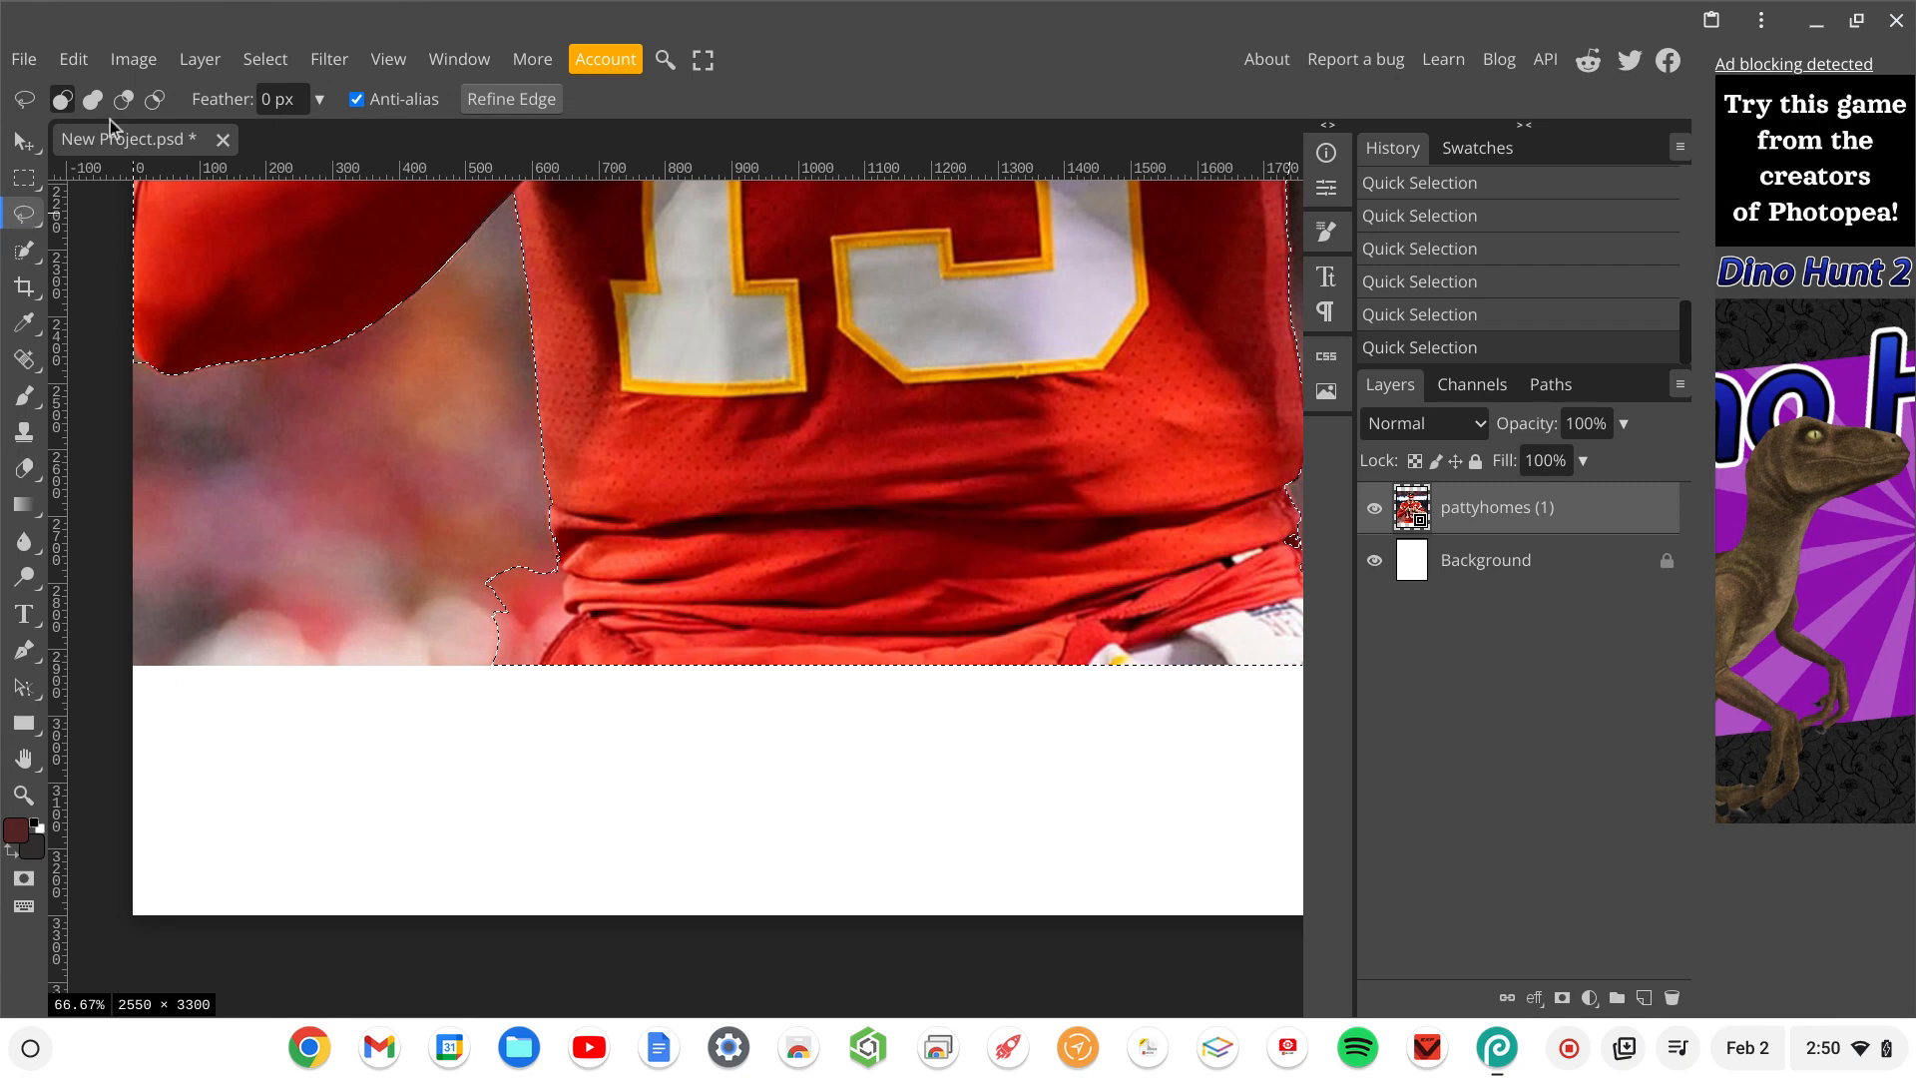
pyautogui.click(132, 102)
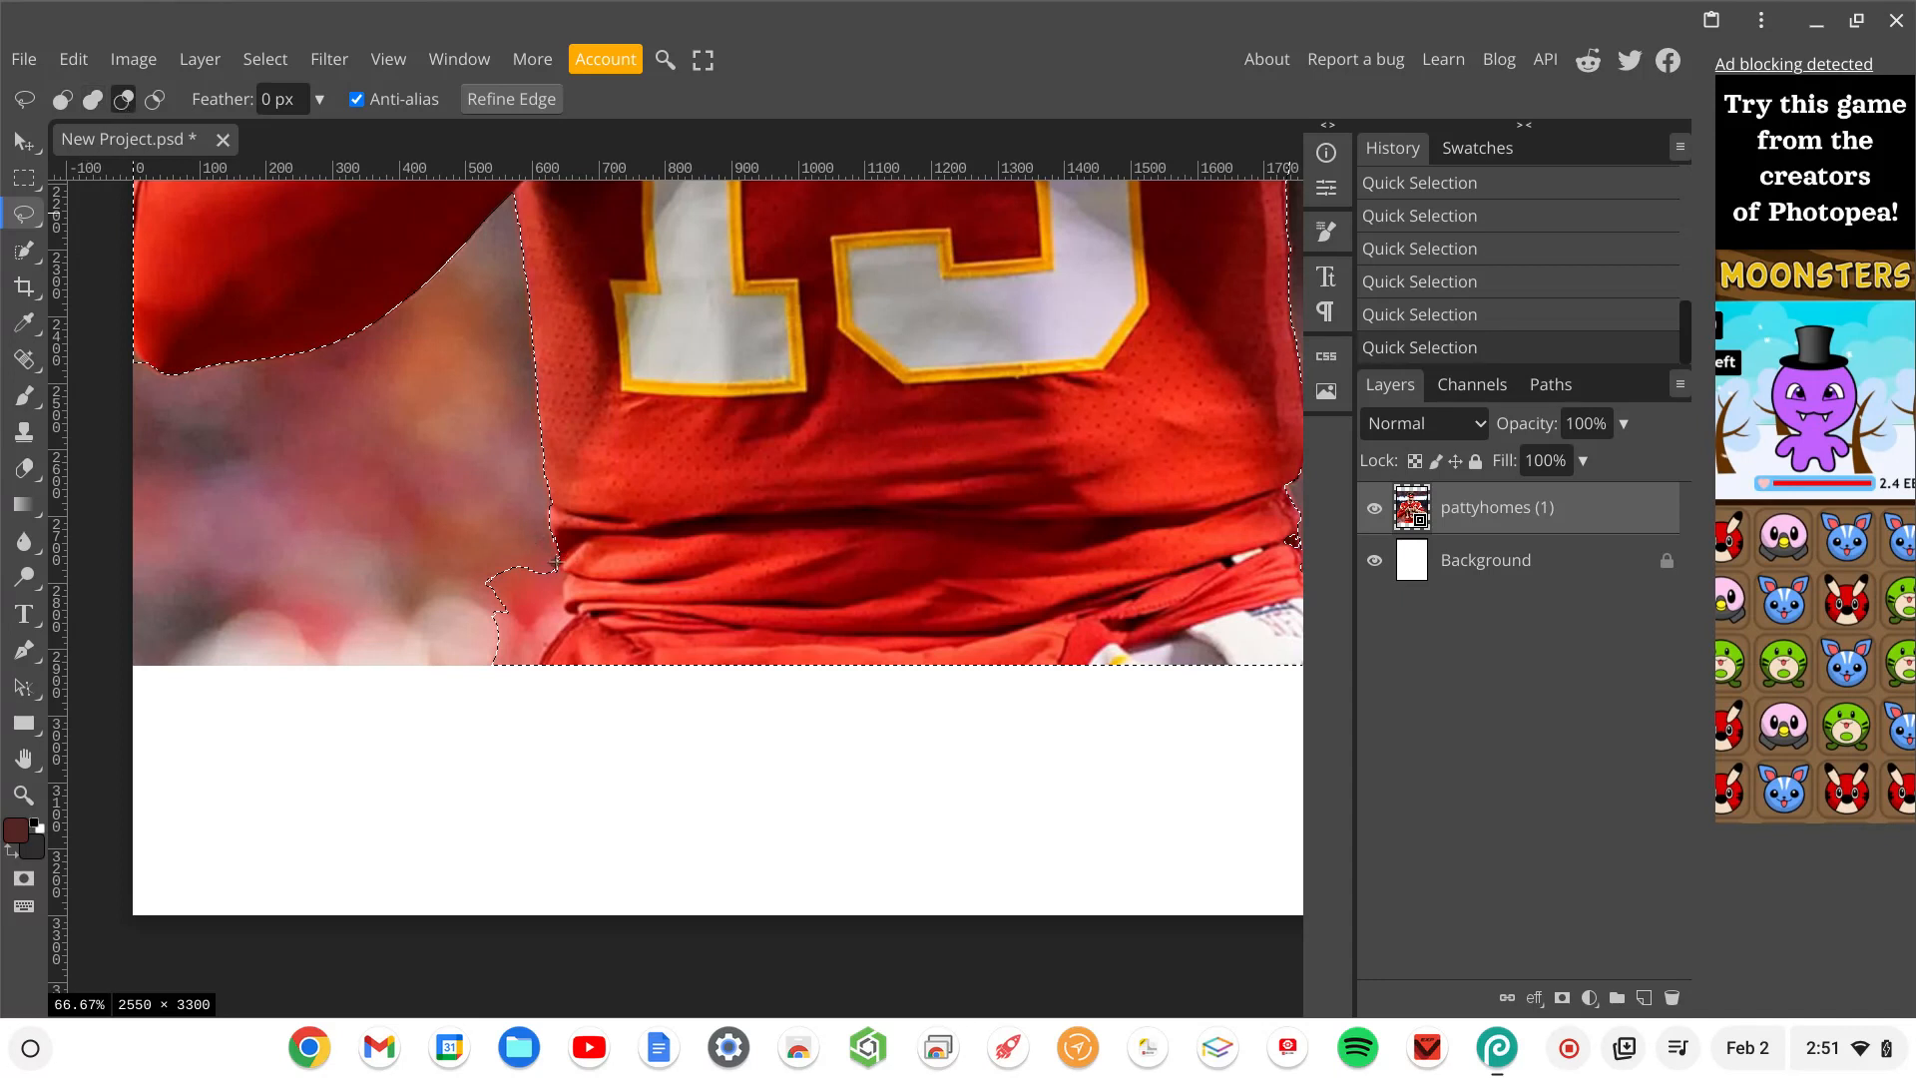
pyautogui.moveTo(560, 577)
pyautogui.mouseDown()
pyautogui.moveTo(517, 685)
pyautogui.moveTo(489, 678)
pyautogui.moveTo(472, 597)
pyautogui.moveTo(501, 550)
pyautogui.moveTo(564, 561)
pyautogui.mouseUp()
# Subtract the leftover sliver of background beside the earlobe on the right of the face with the Lasso.
pyautogui.scroll(-5, 1037, 523)
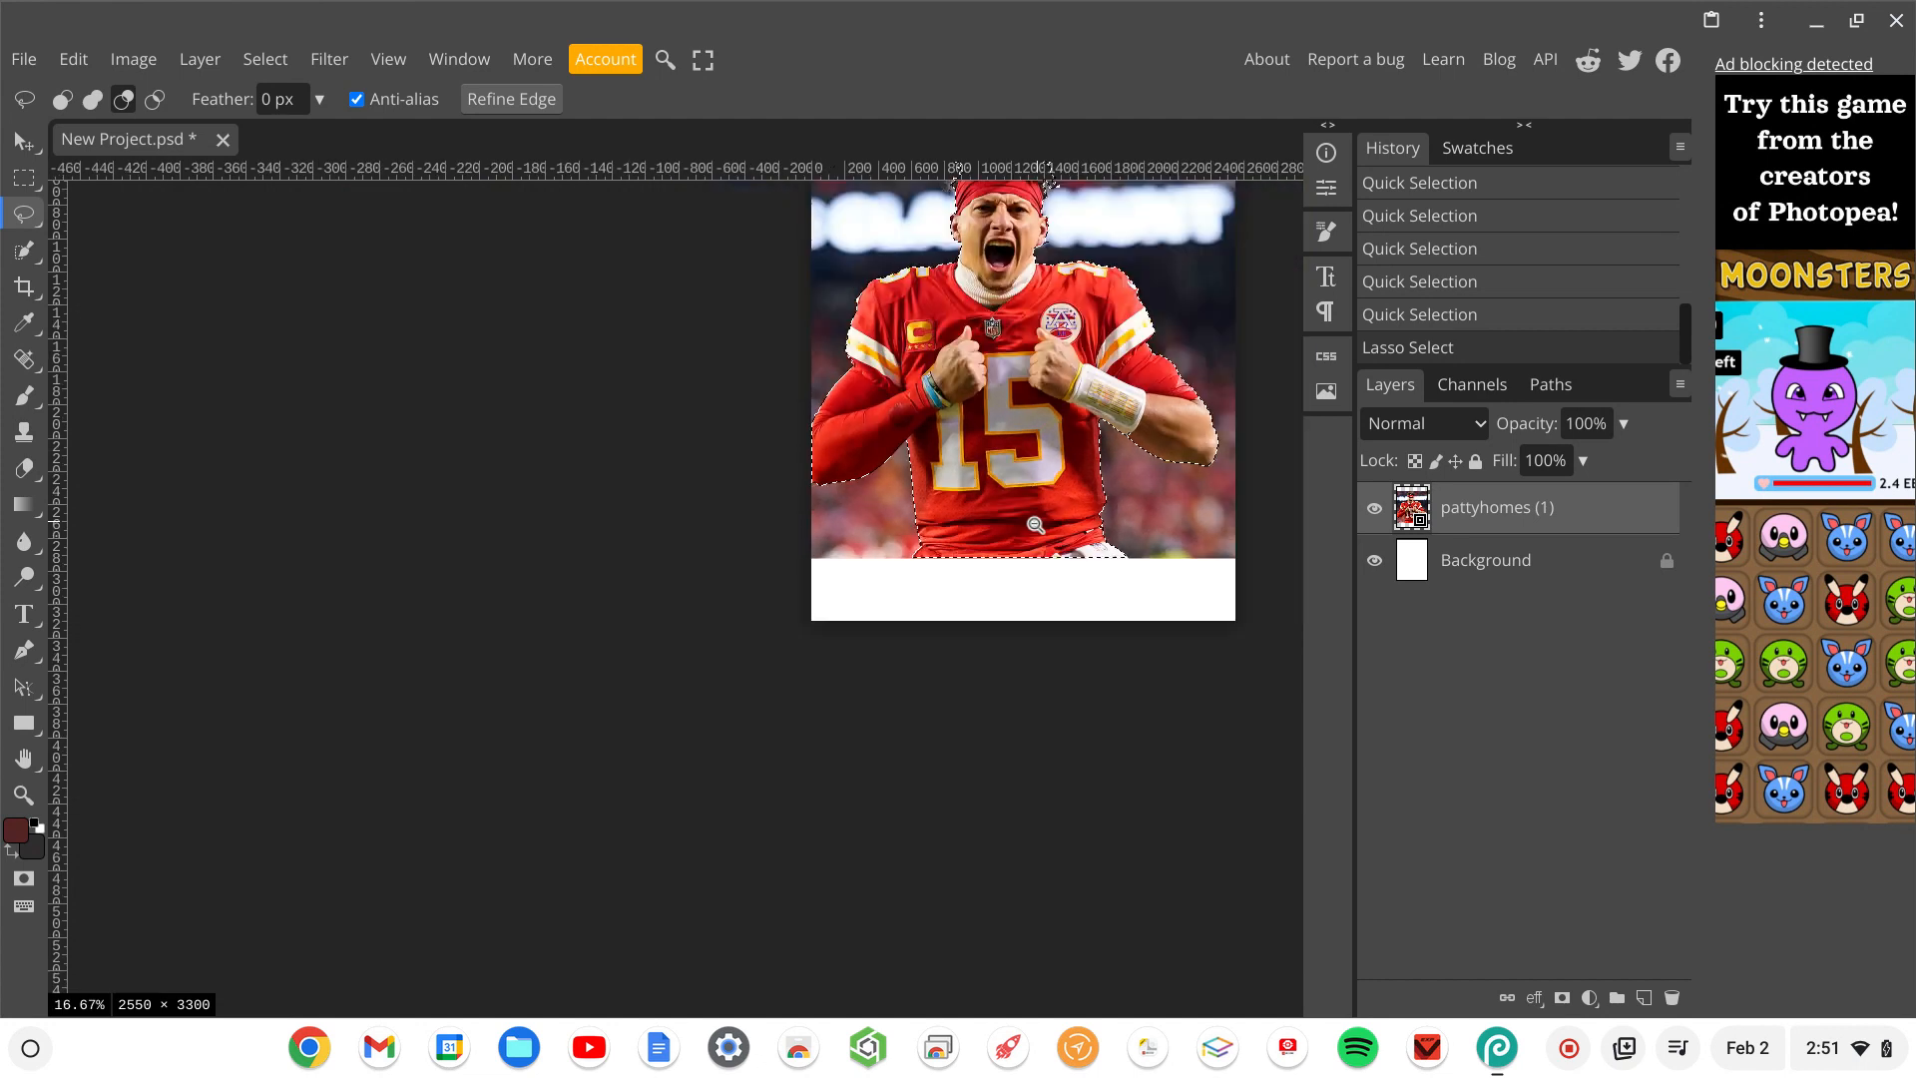
pyautogui.moveTo(1128, 260); pyautogui.dragTo(966, 601)
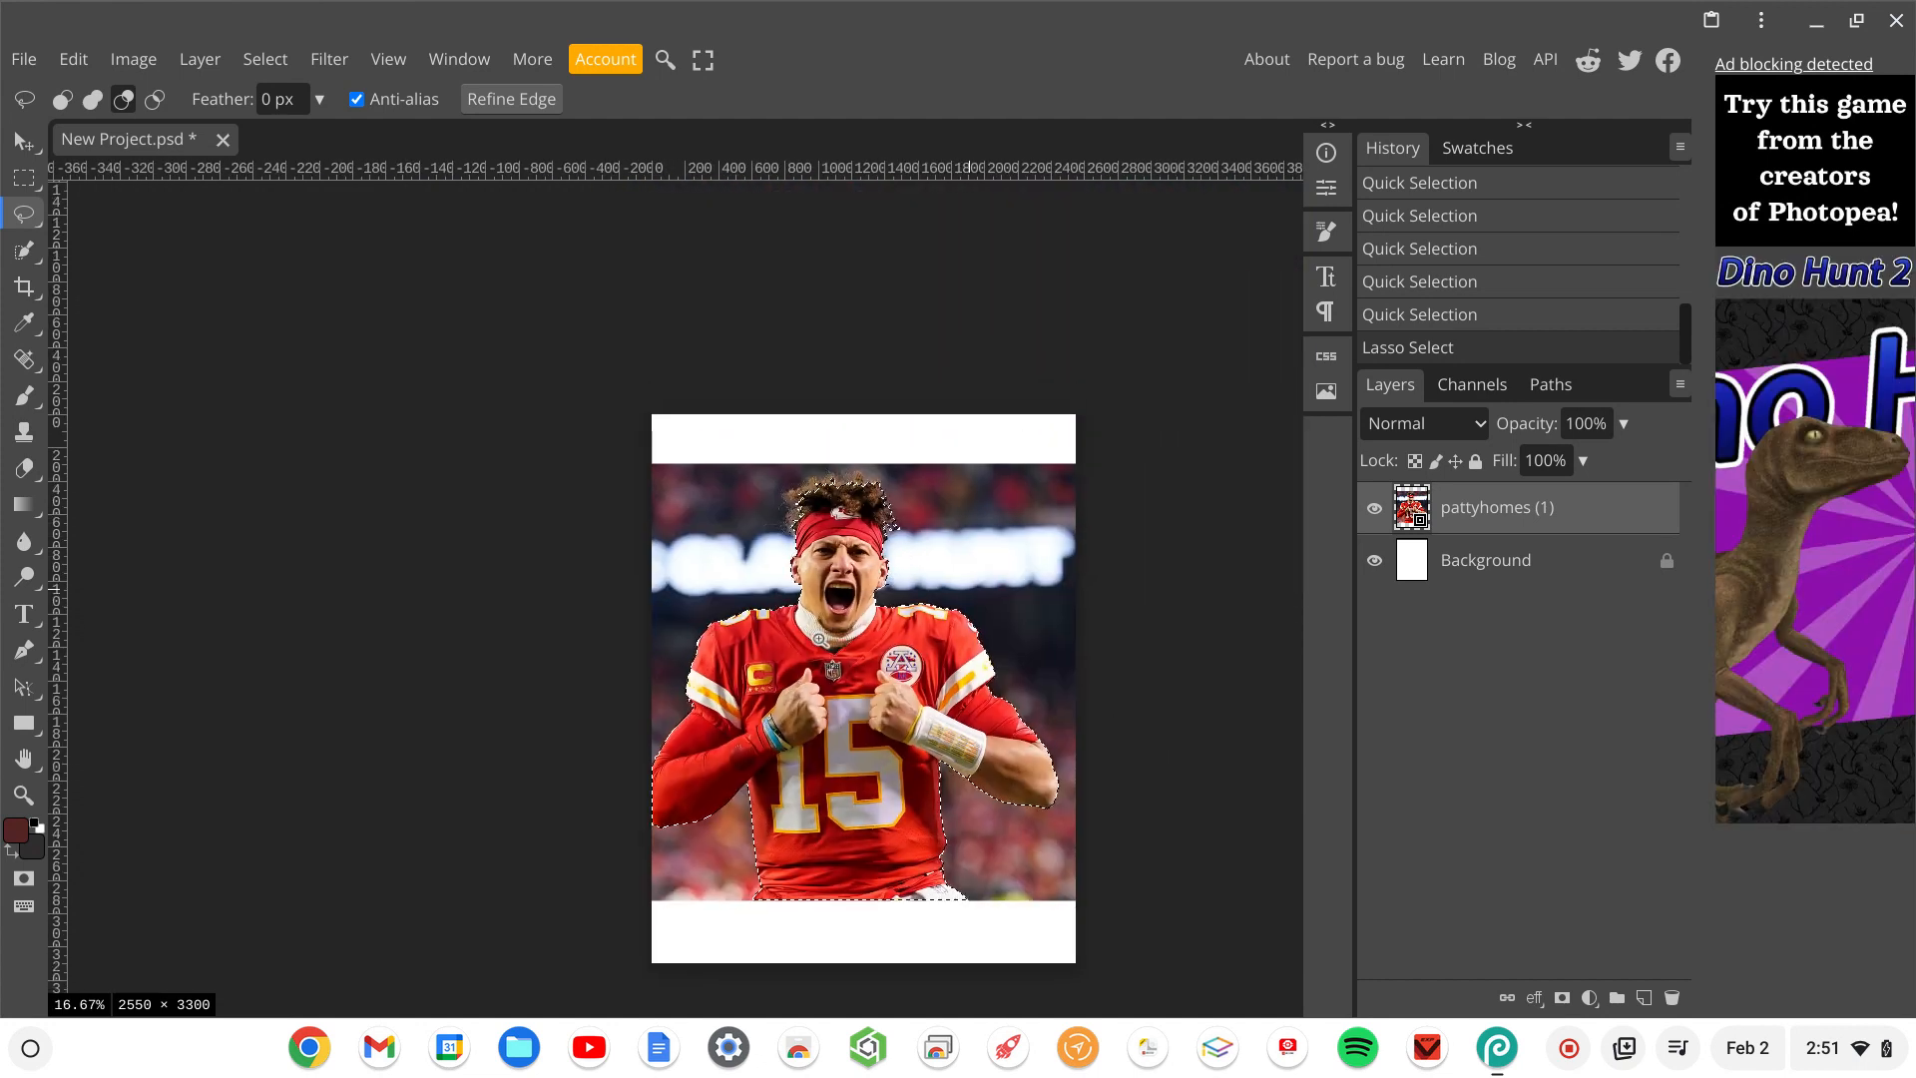
pyautogui.scroll(5, 893, 589)
pyautogui.scroll(2, 893, 589)
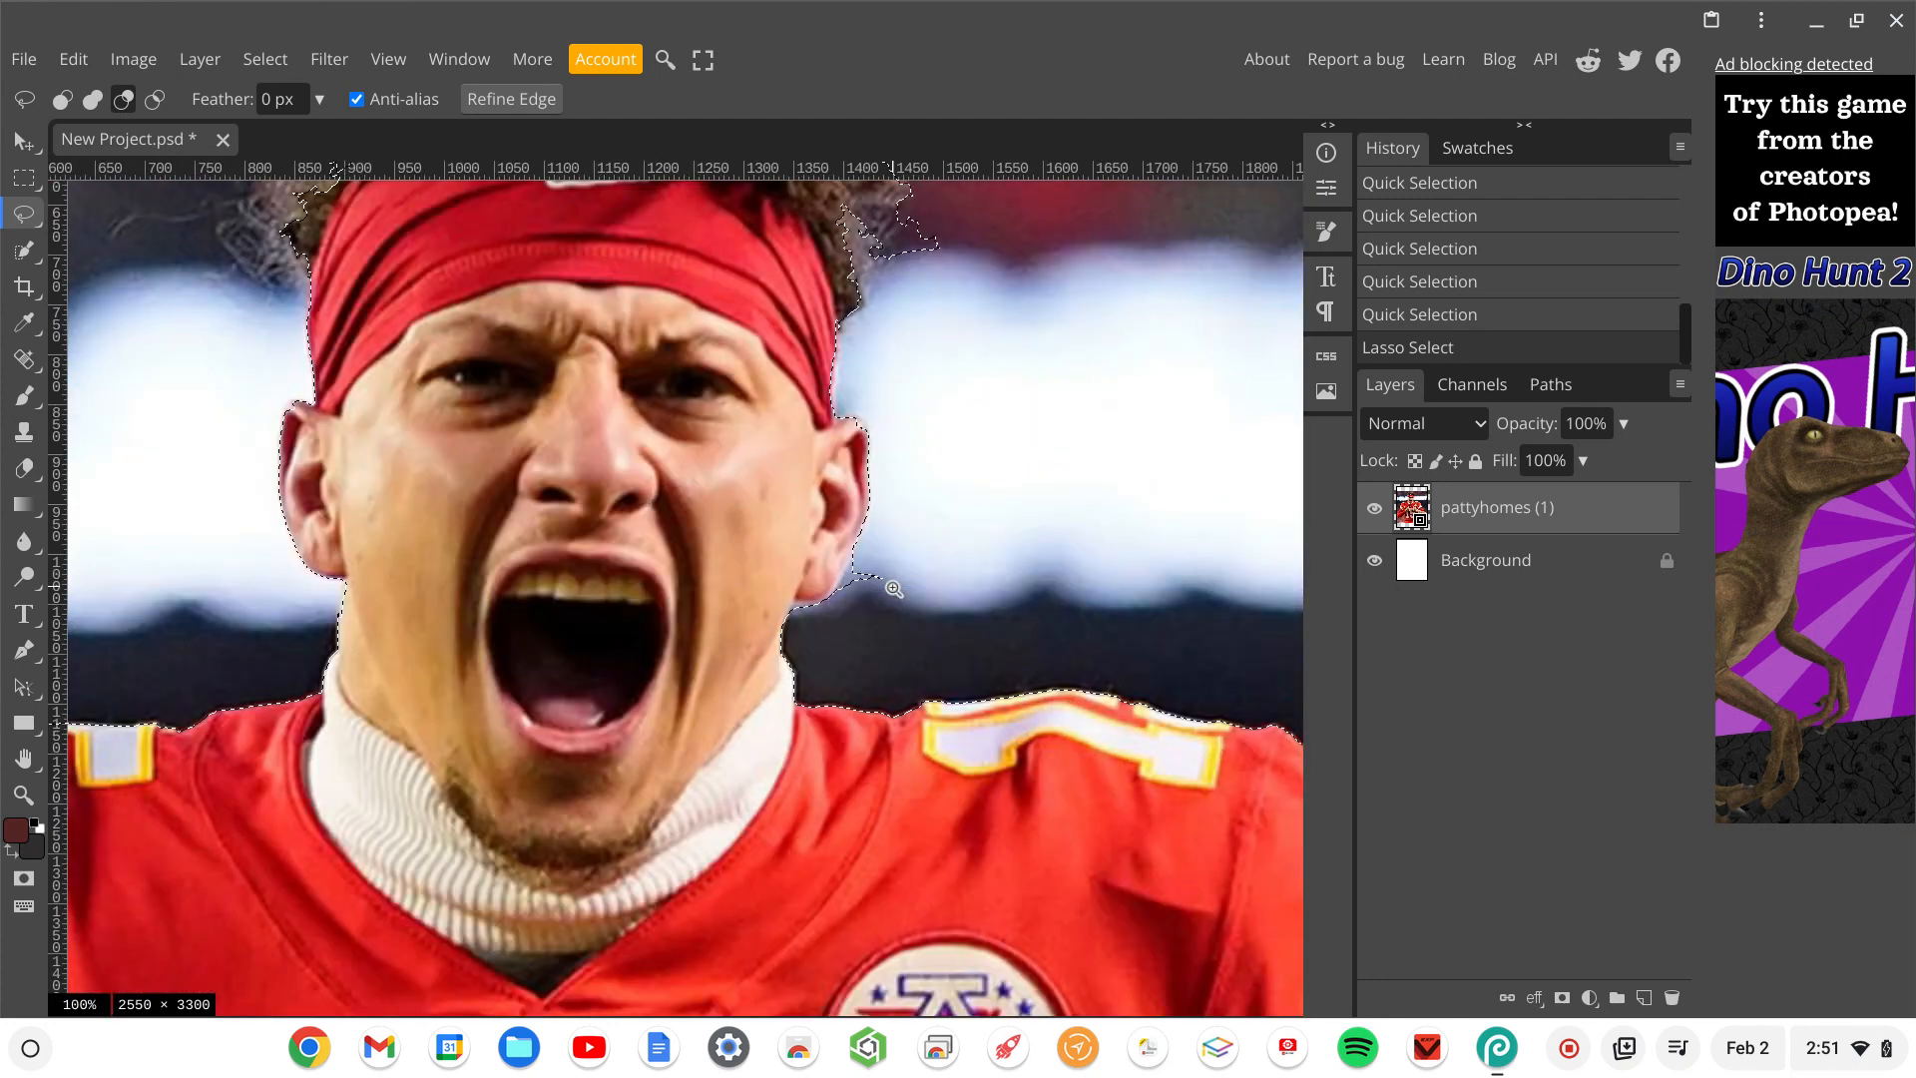
pyautogui.scroll(4, 870, 564)
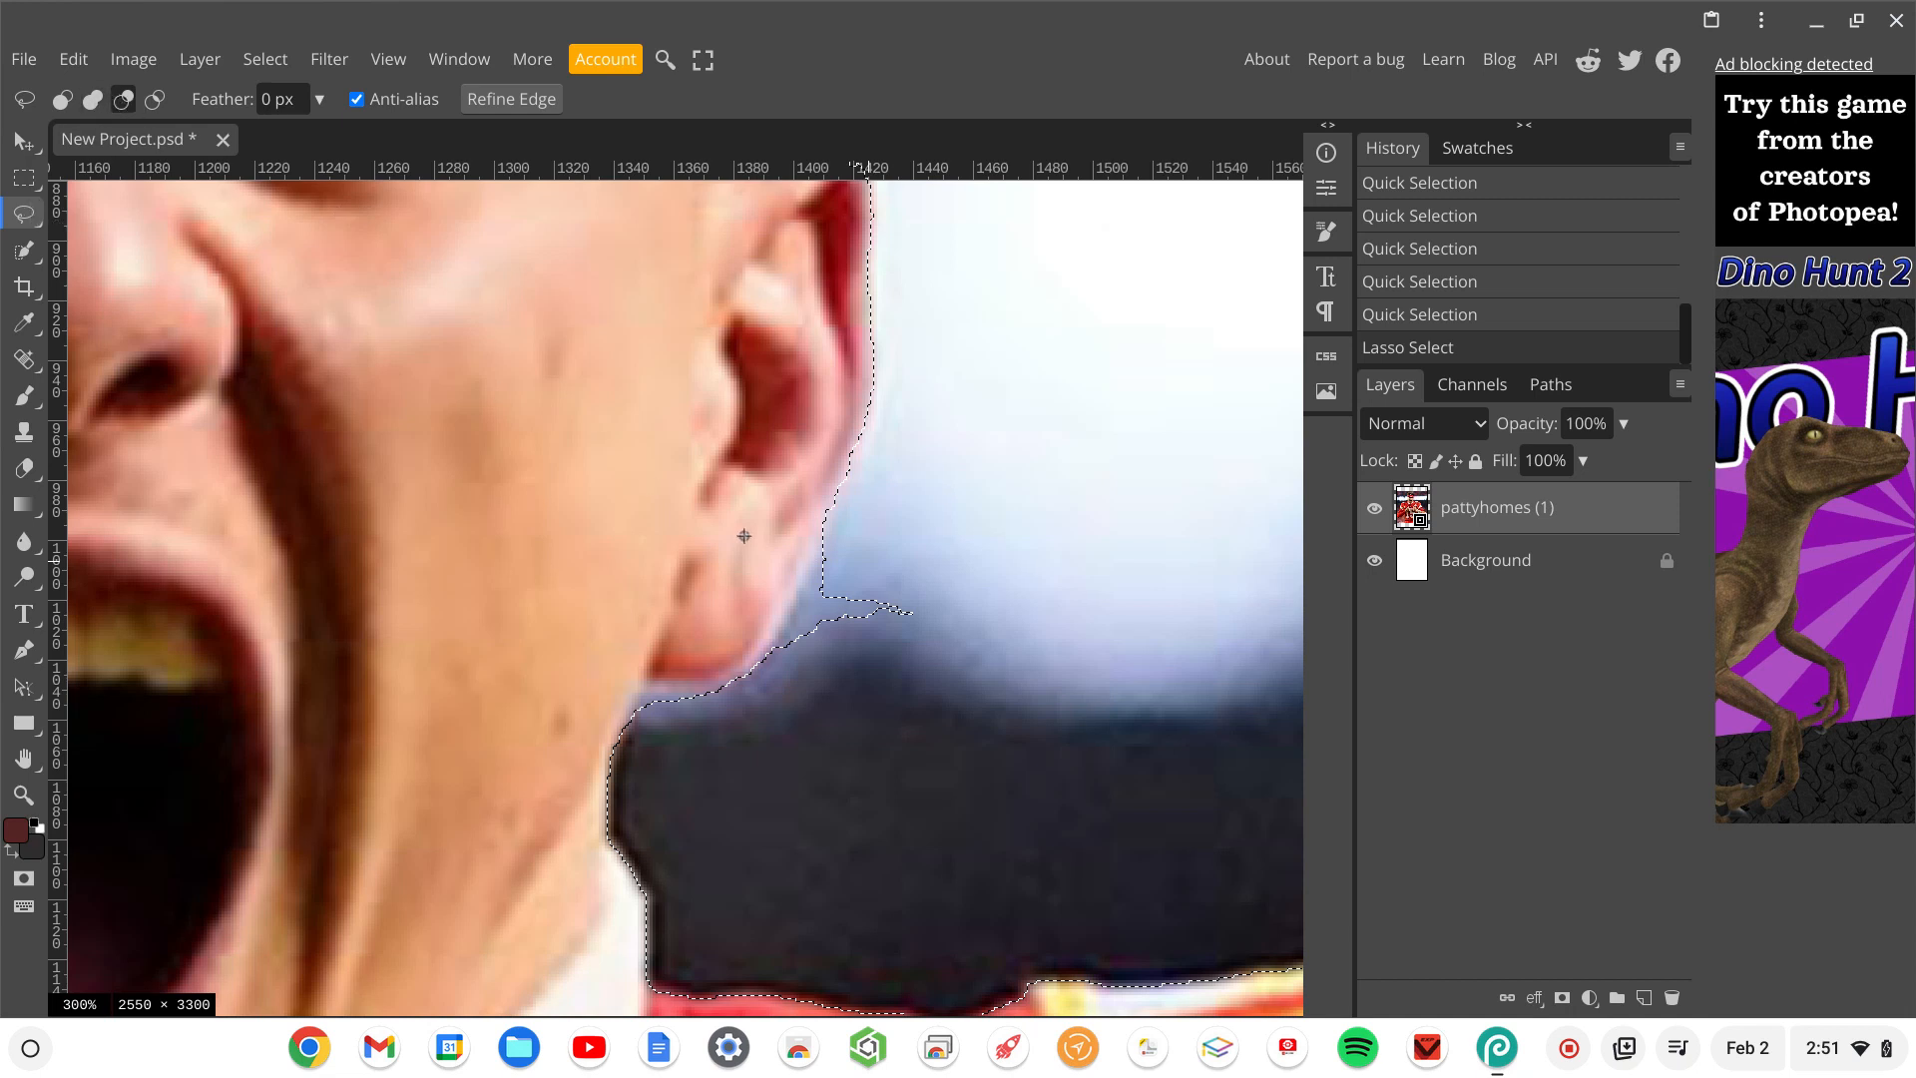
pyautogui.moveTo(831, 544)
pyautogui.mouseDown()
pyautogui.moveTo(772, 650)
pyautogui.moveTo(779, 689)
pyautogui.moveTo(837, 704)
pyautogui.moveTo(946, 626)
pyautogui.moveTo(835, 543)
pyautogui.mouseUp()
# Switch the Lasso to add mode and add the missed bits at the jersey's right waist edge and under the white wristband.
pyautogui.scroll(-2, 789, 723)
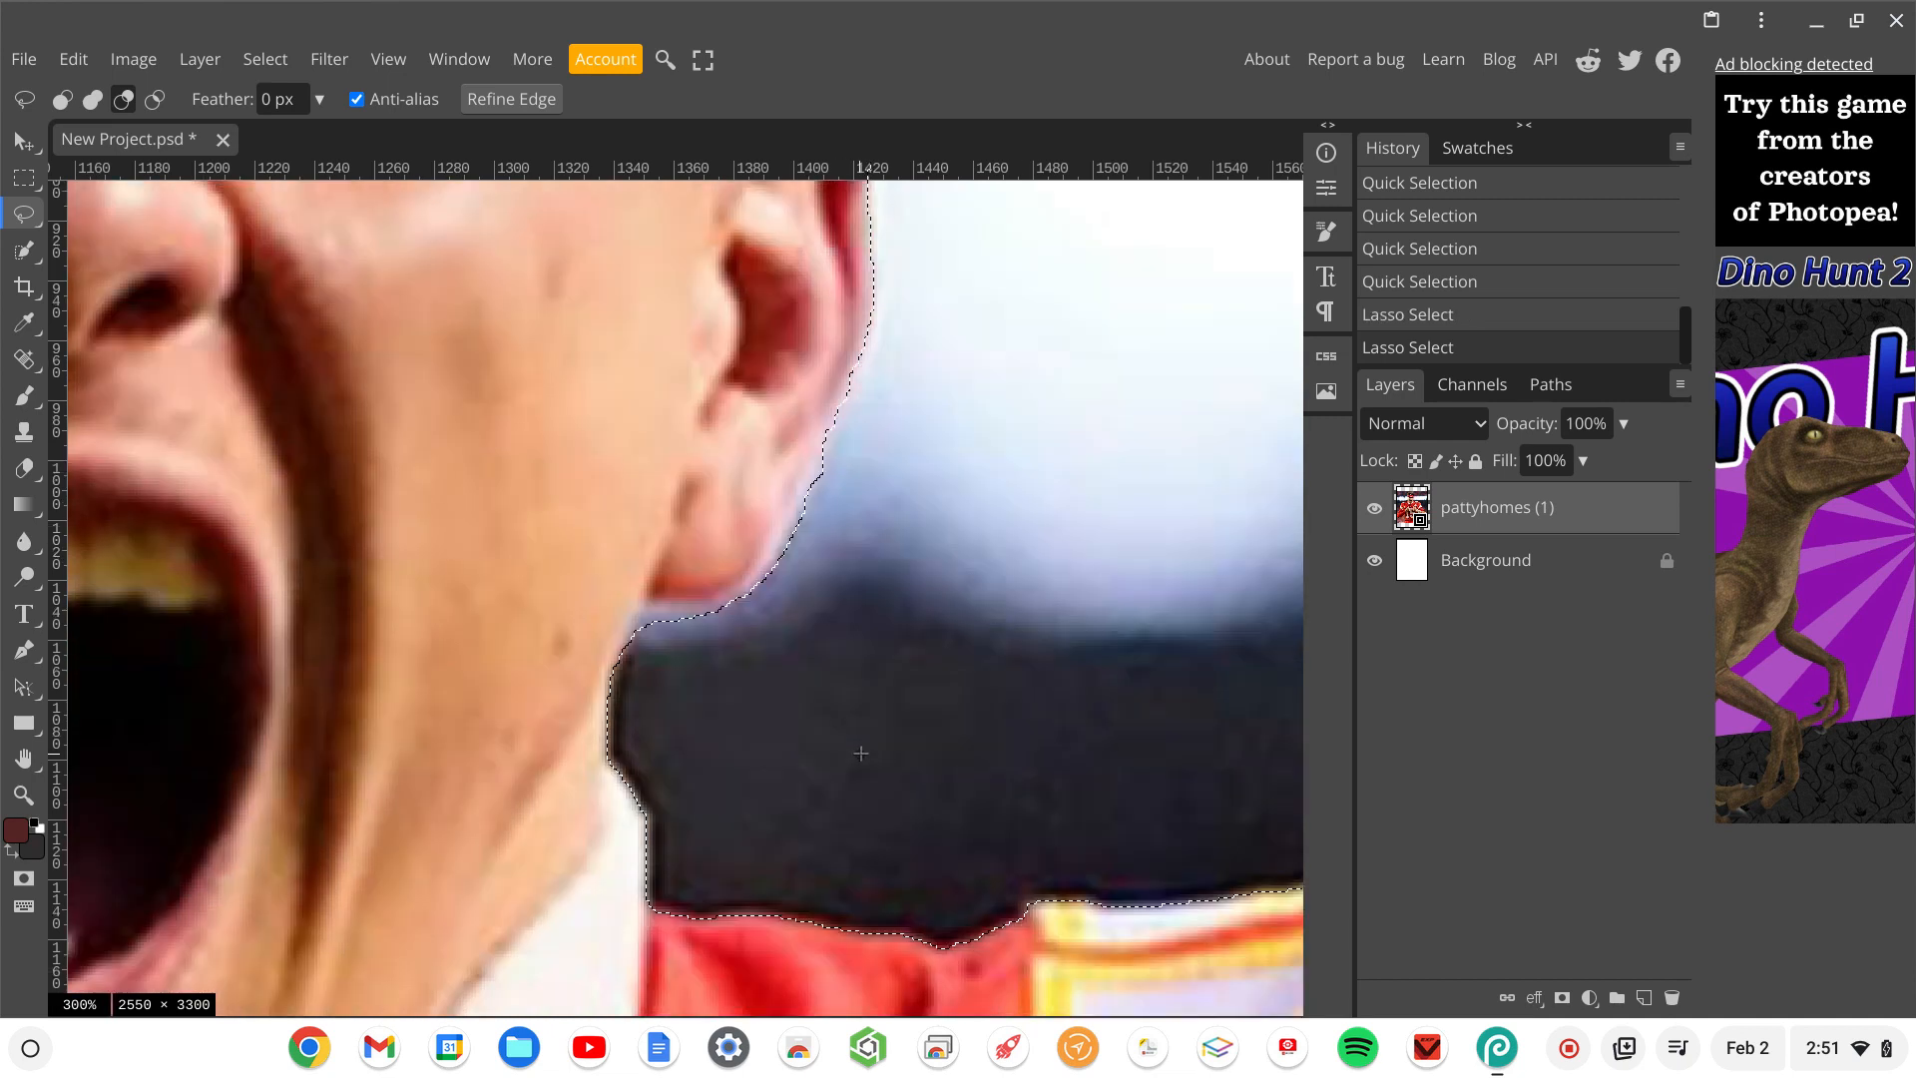
pyautogui.scroll(-10, 650, 711)
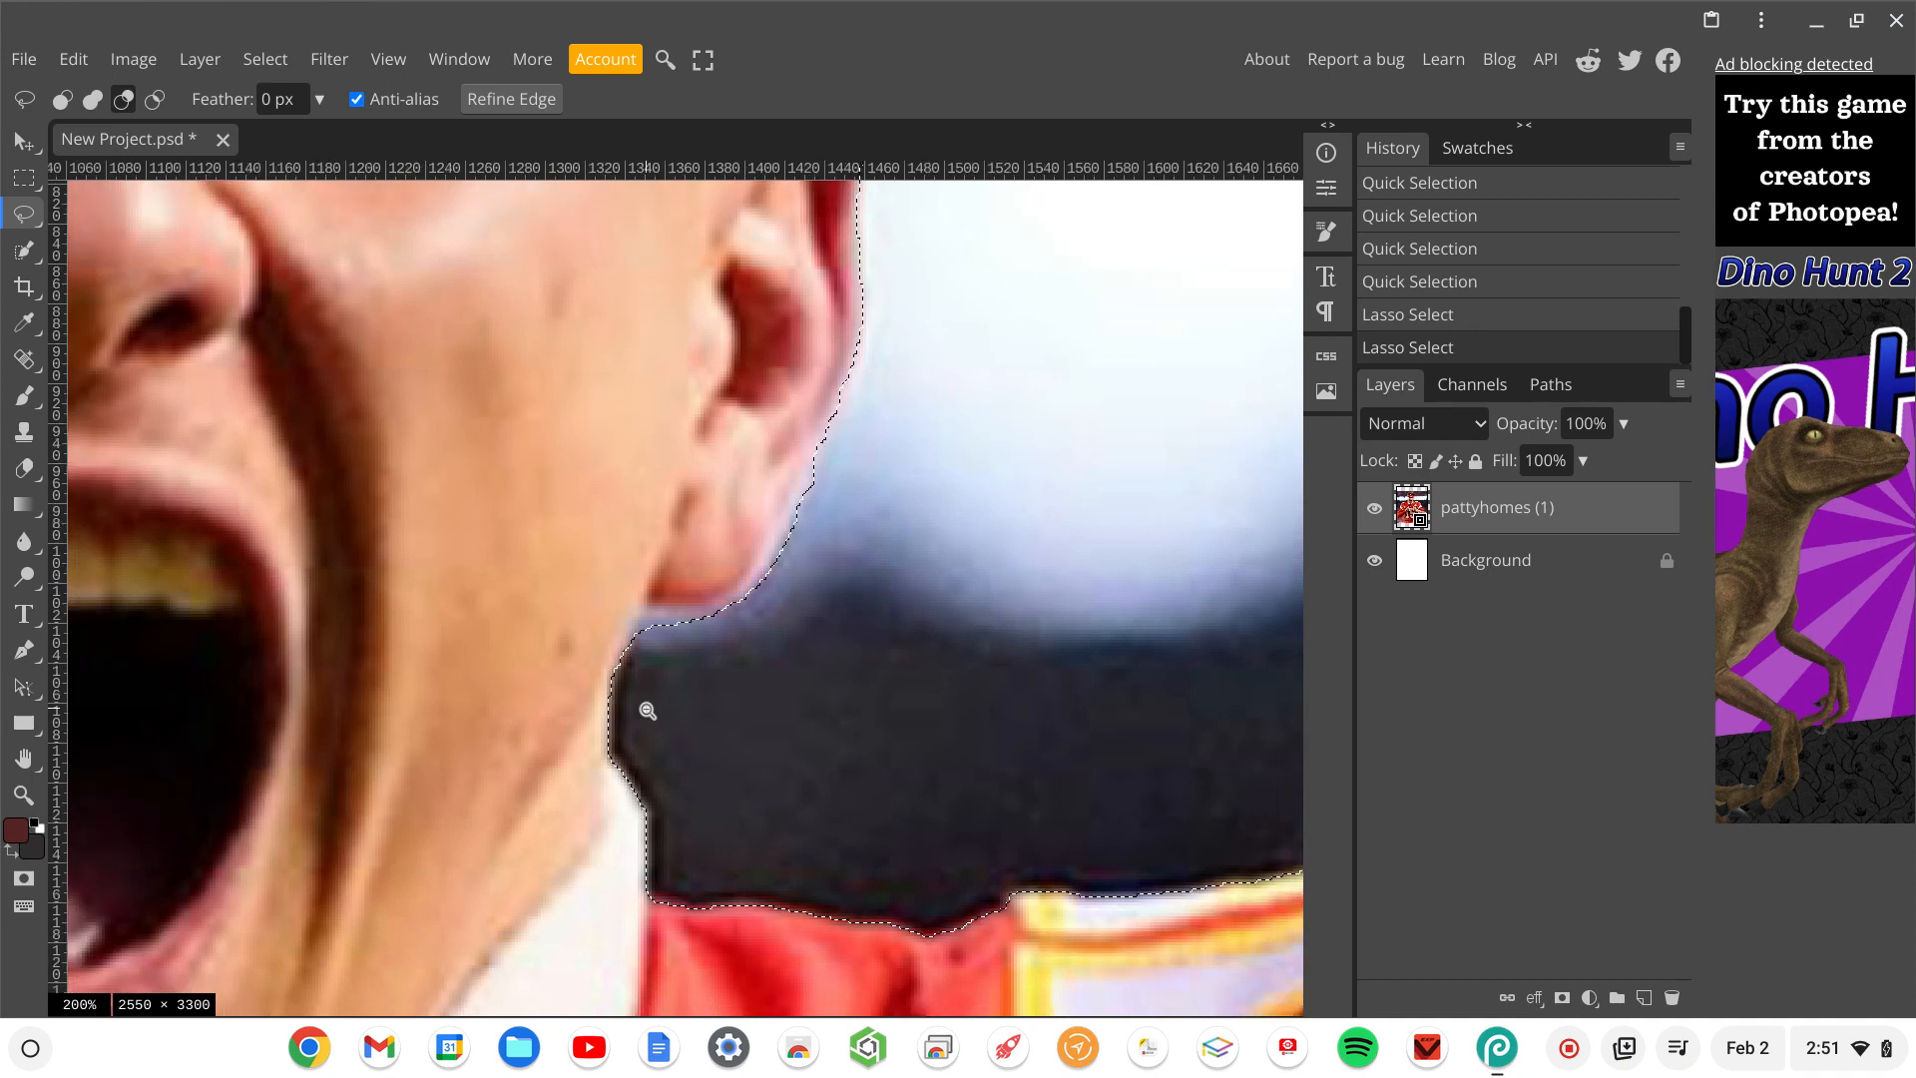
pyautogui.scroll(-3, 649, 711)
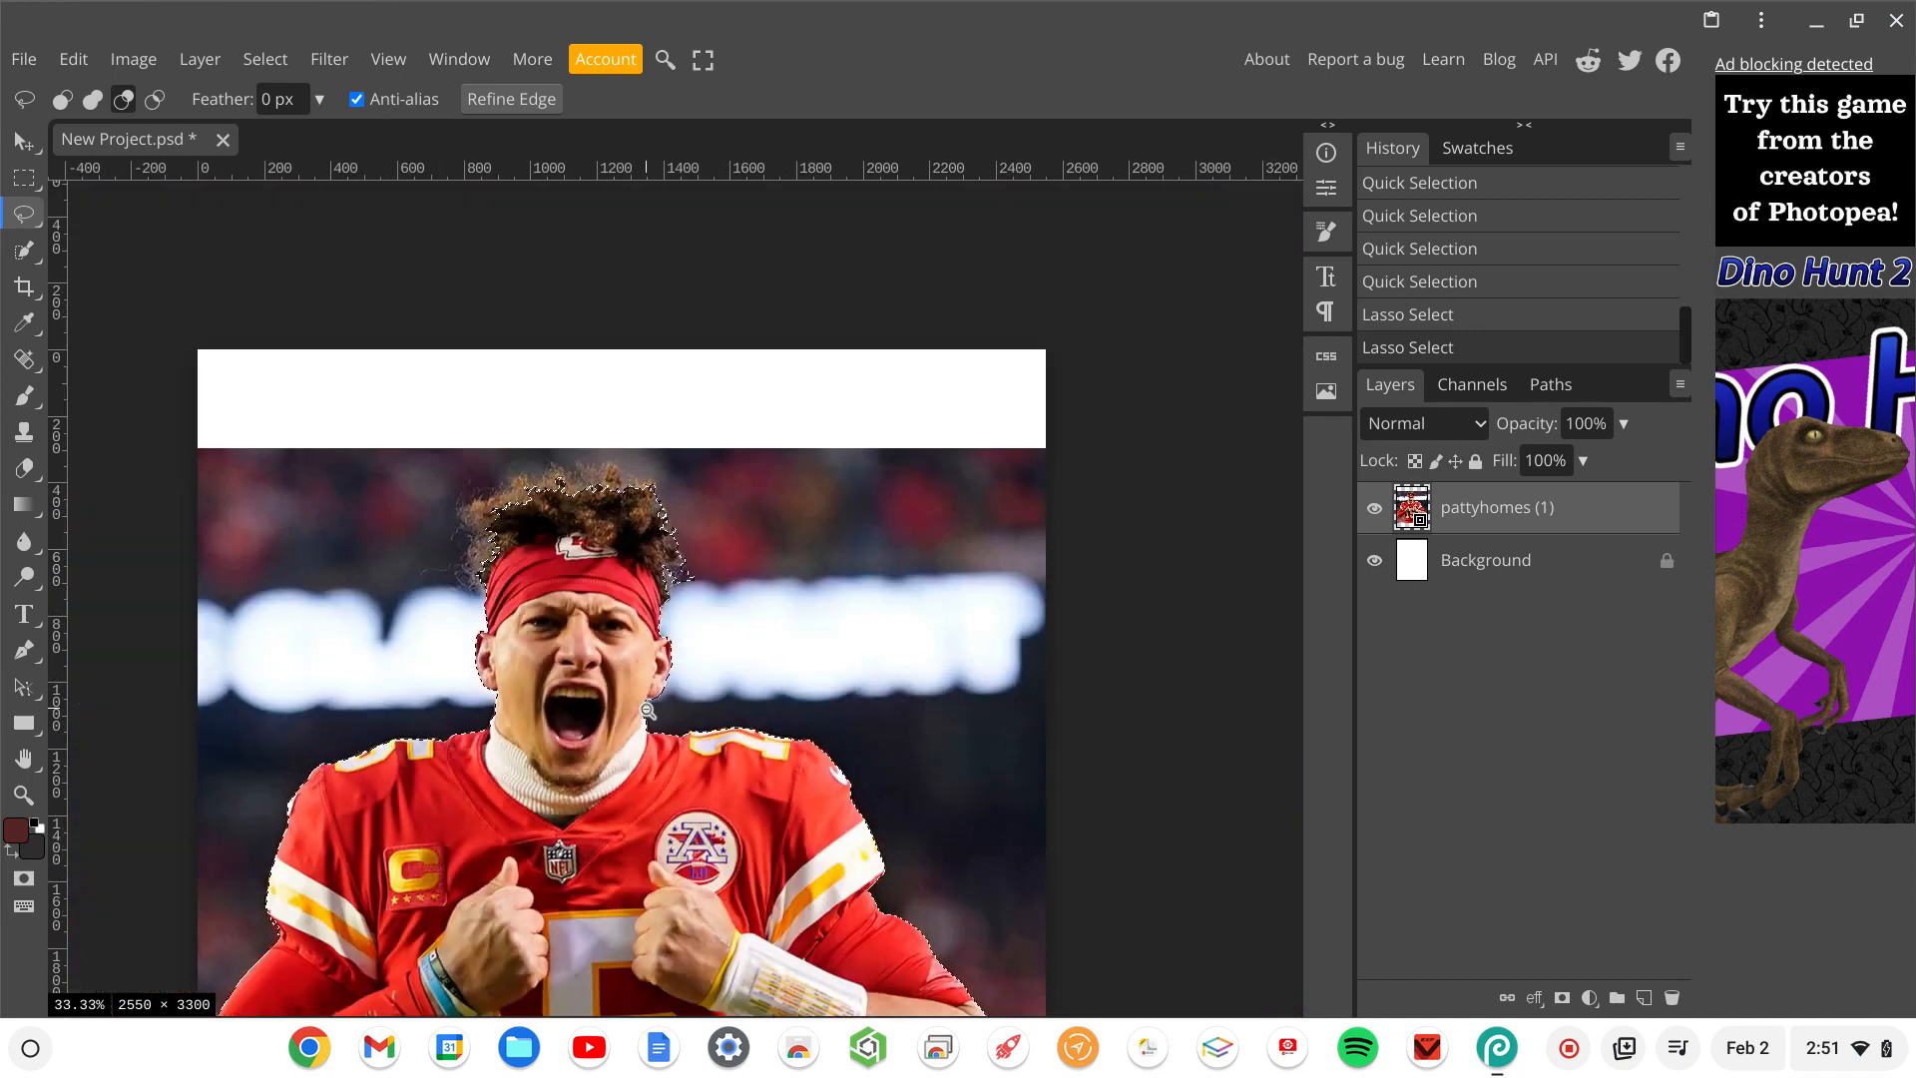
pyautogui.scroll(-1, 649, 710)
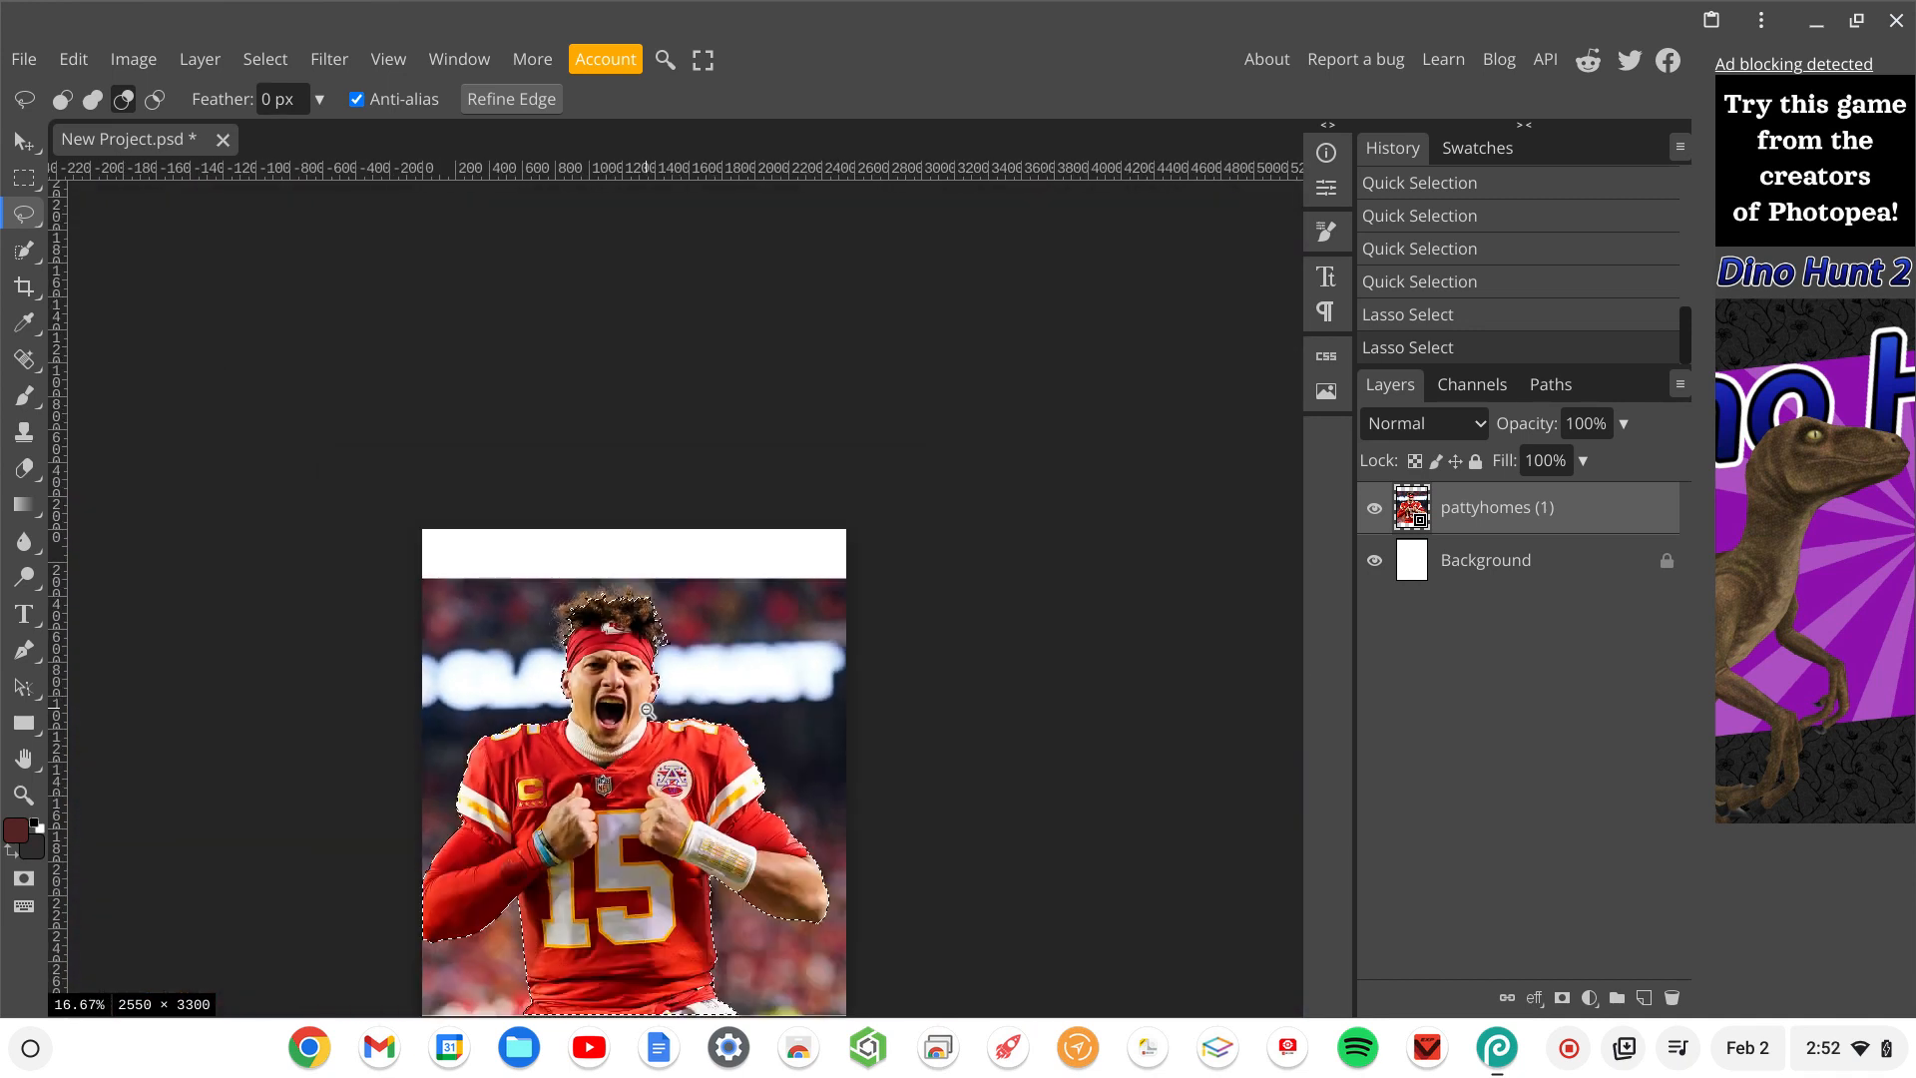
pyautogui.scroll(-1, 648, 711)
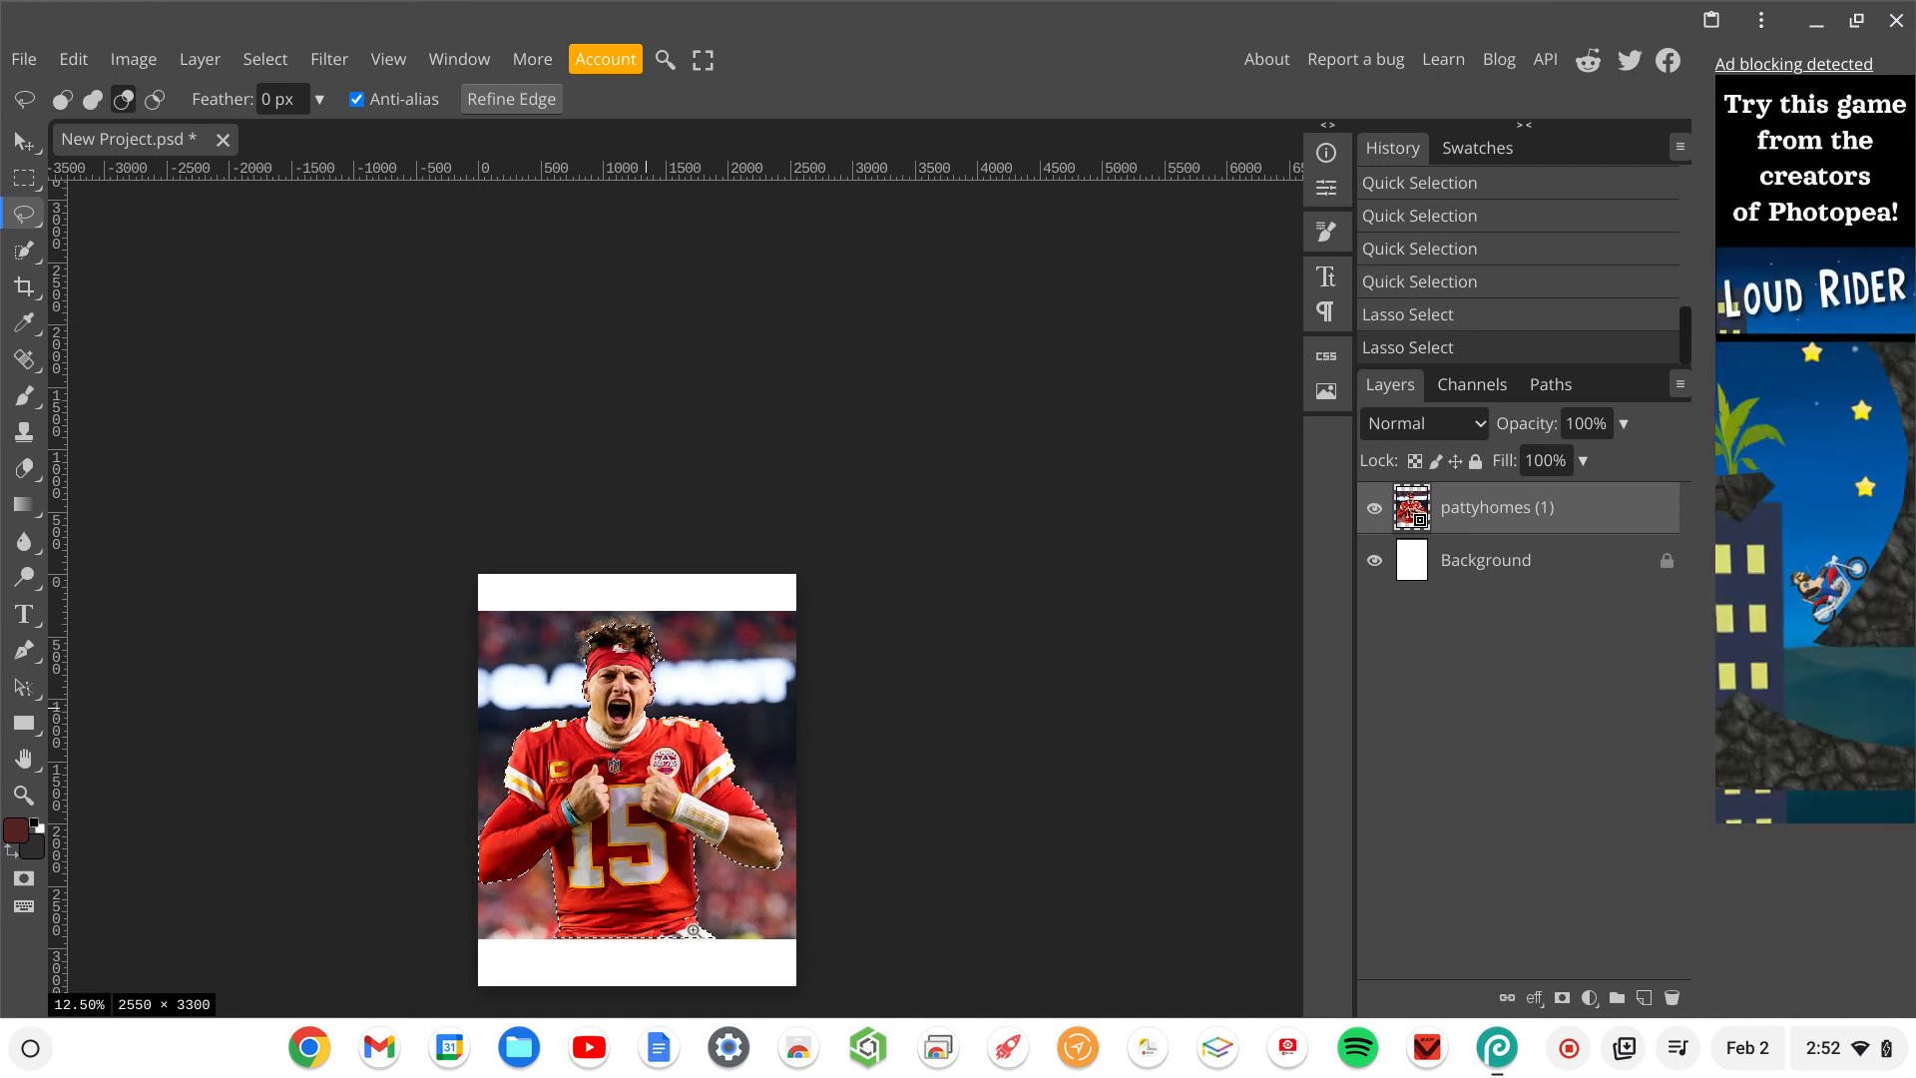
pyautogui.scroll(5, 690, 930)
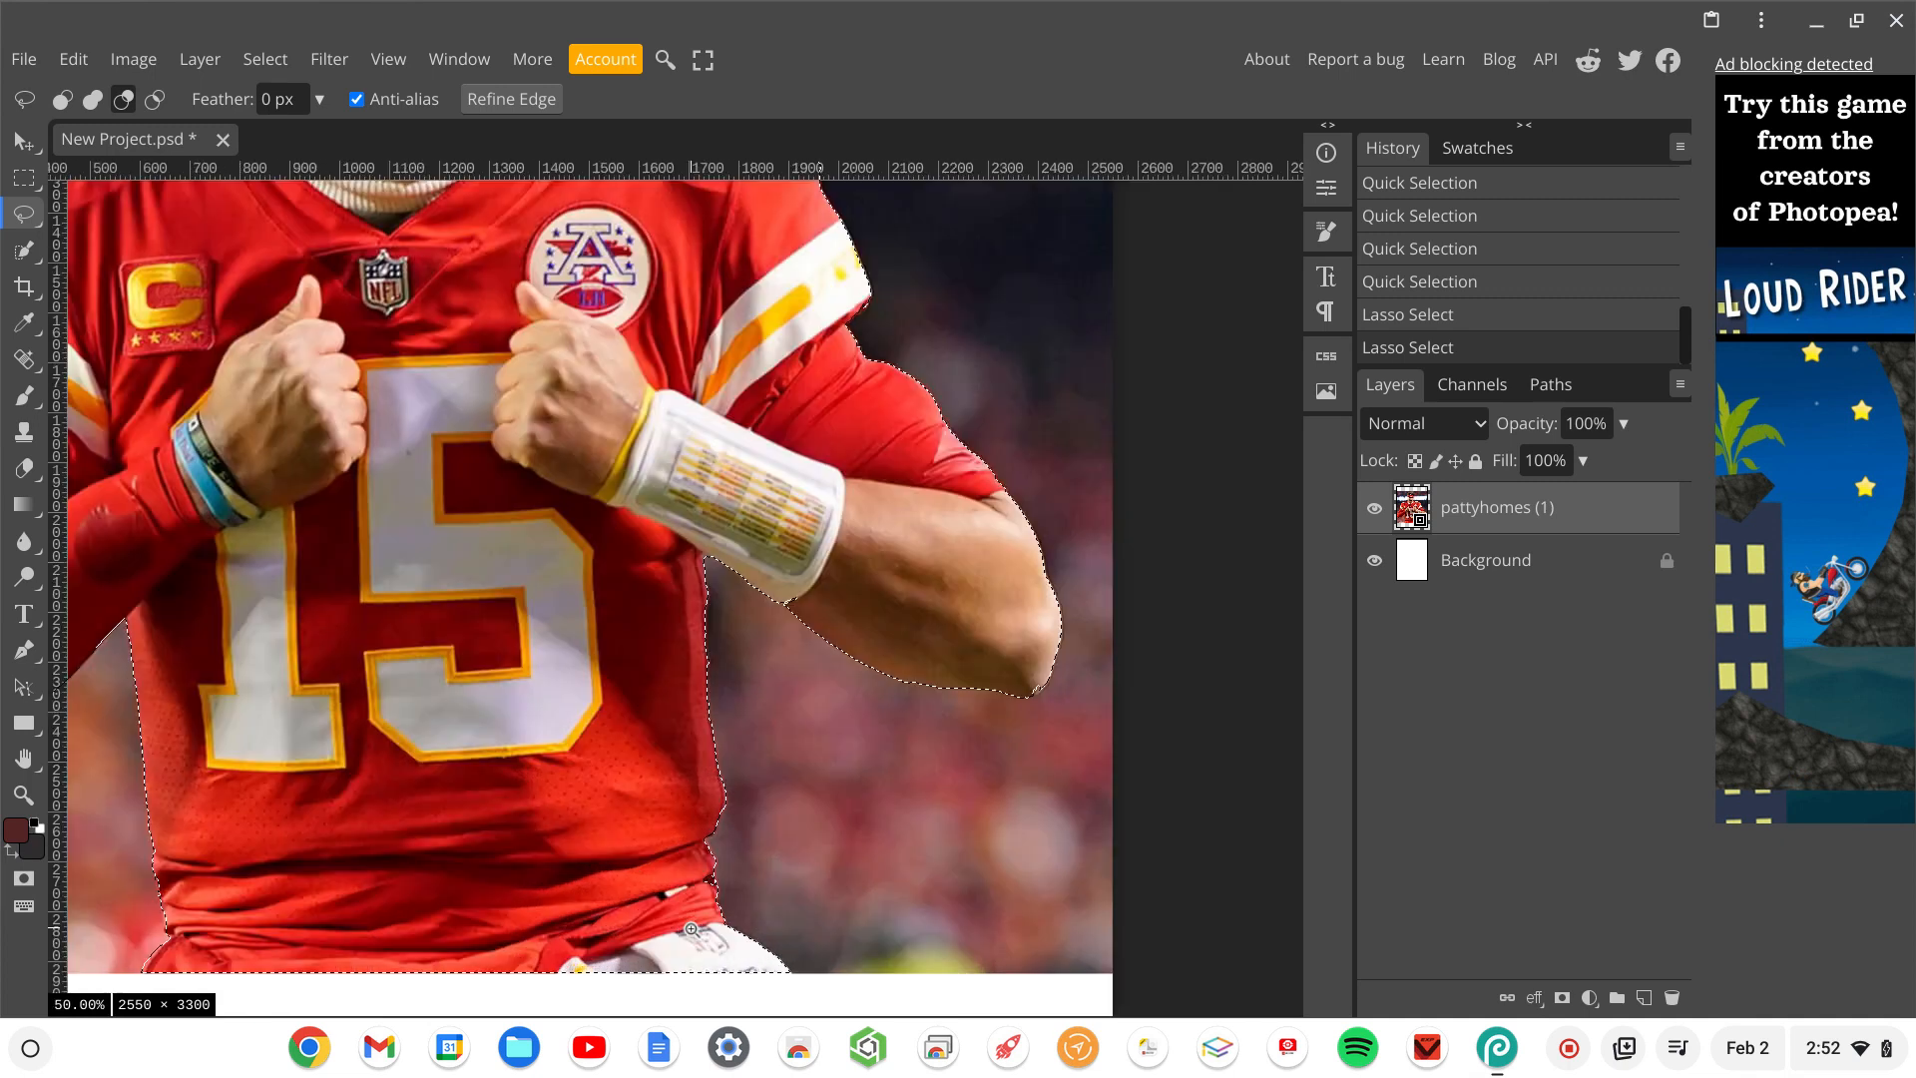
pyautogui.scroll(2, 699, 885)
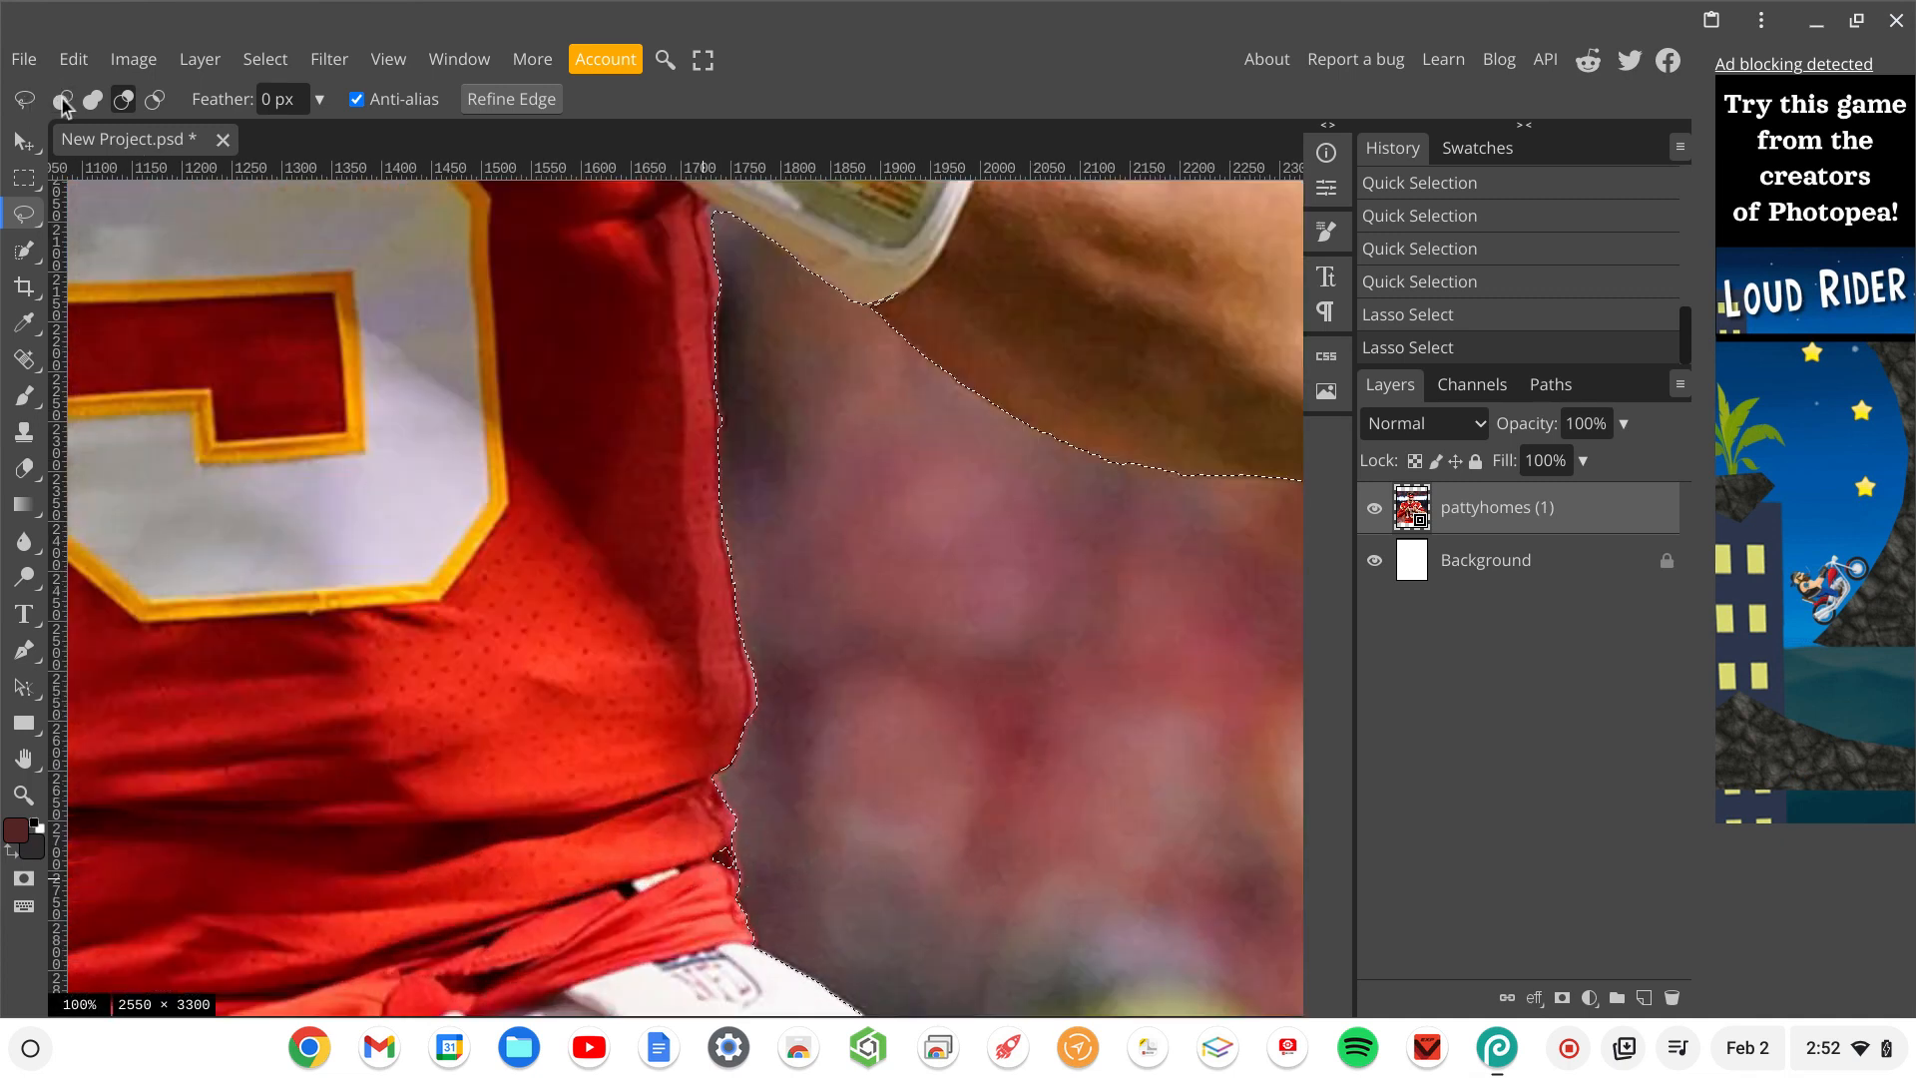
pyautogui.click(98, 102)
pyautogui.moveTo(702, 909)
pyautogui.mouseDown()
pyautogui.moveTo(674, 868)
pyautogui.moveTo(705, 833)
pyautogui.moveTo(736, 851)
pyautogui.mouseUp()
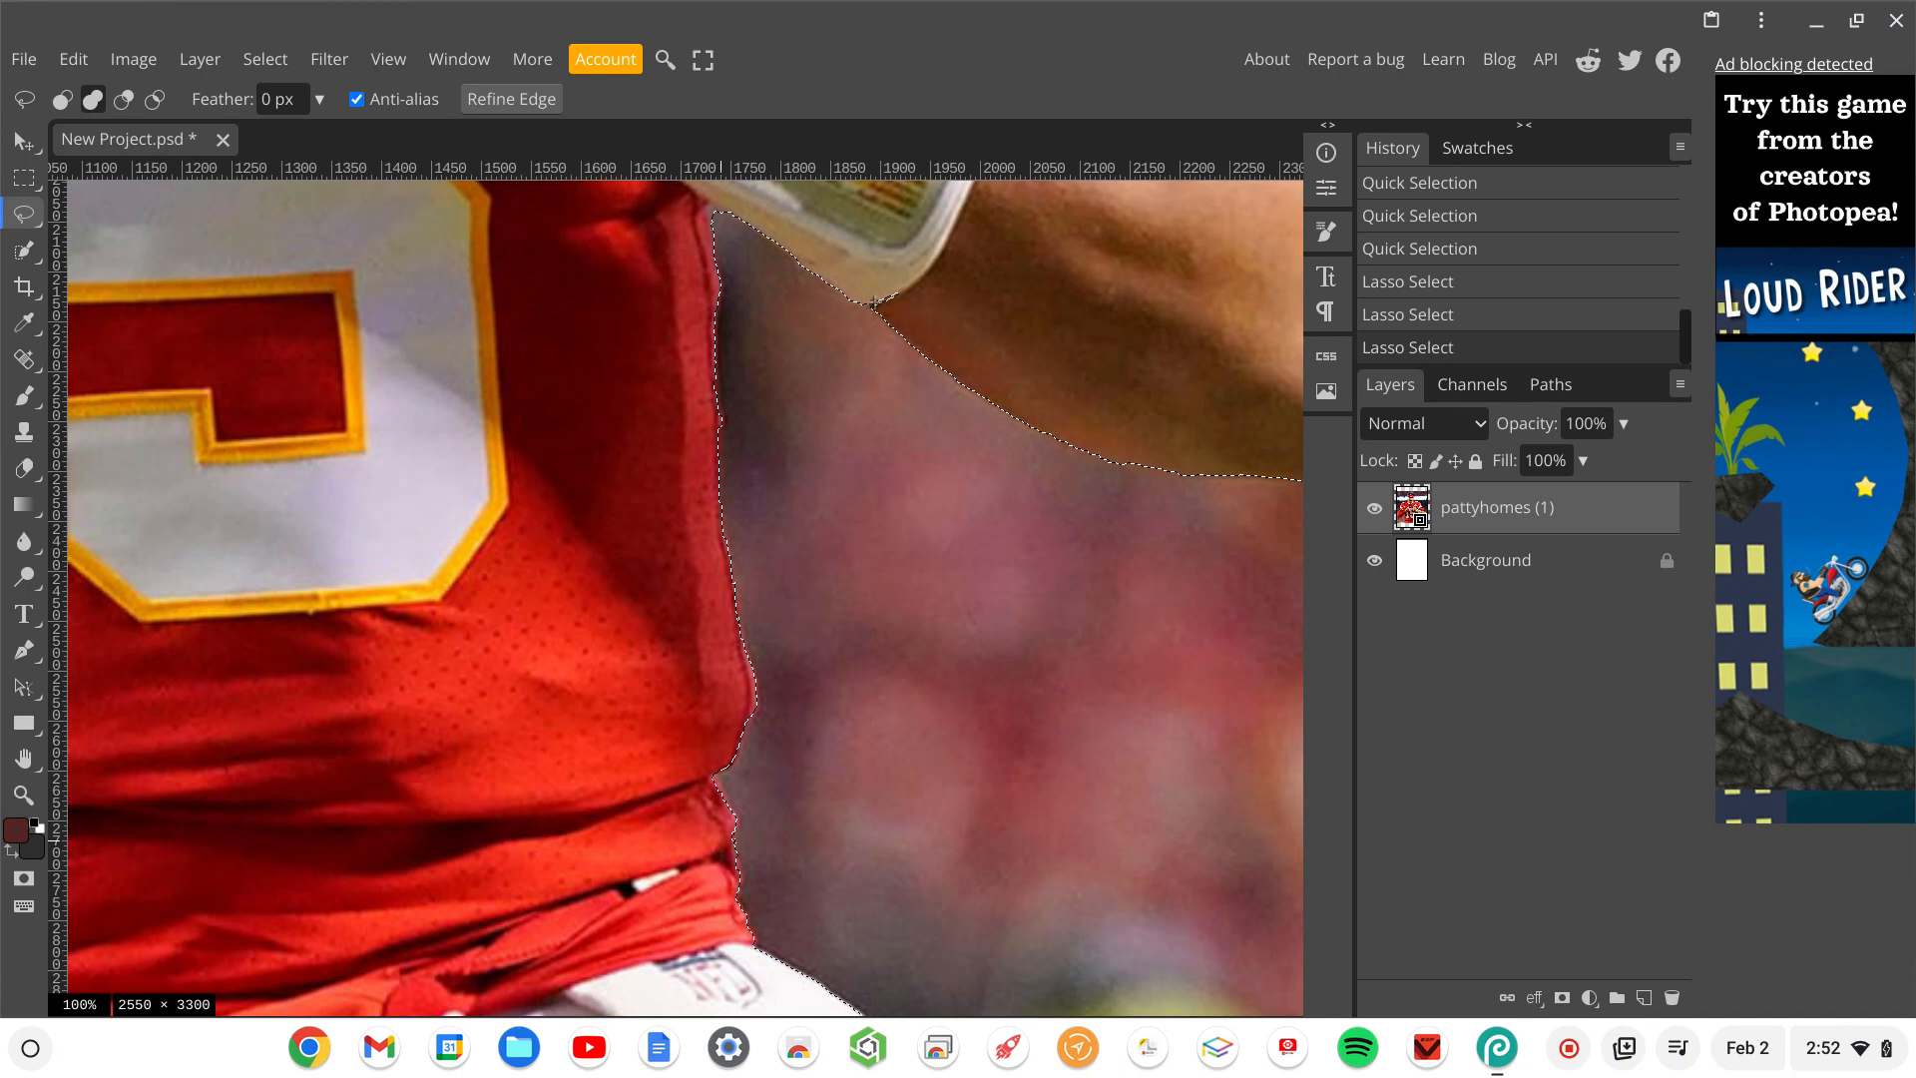
pyautogui.moveTo(865, 299)
pyautogui.mouseDown()
pyautogui.moveTo(917, 299)
pyautogui.moveTo(913, 283)
pyautogui.moveTo(864, 298)
pyautogui.mouseUp()
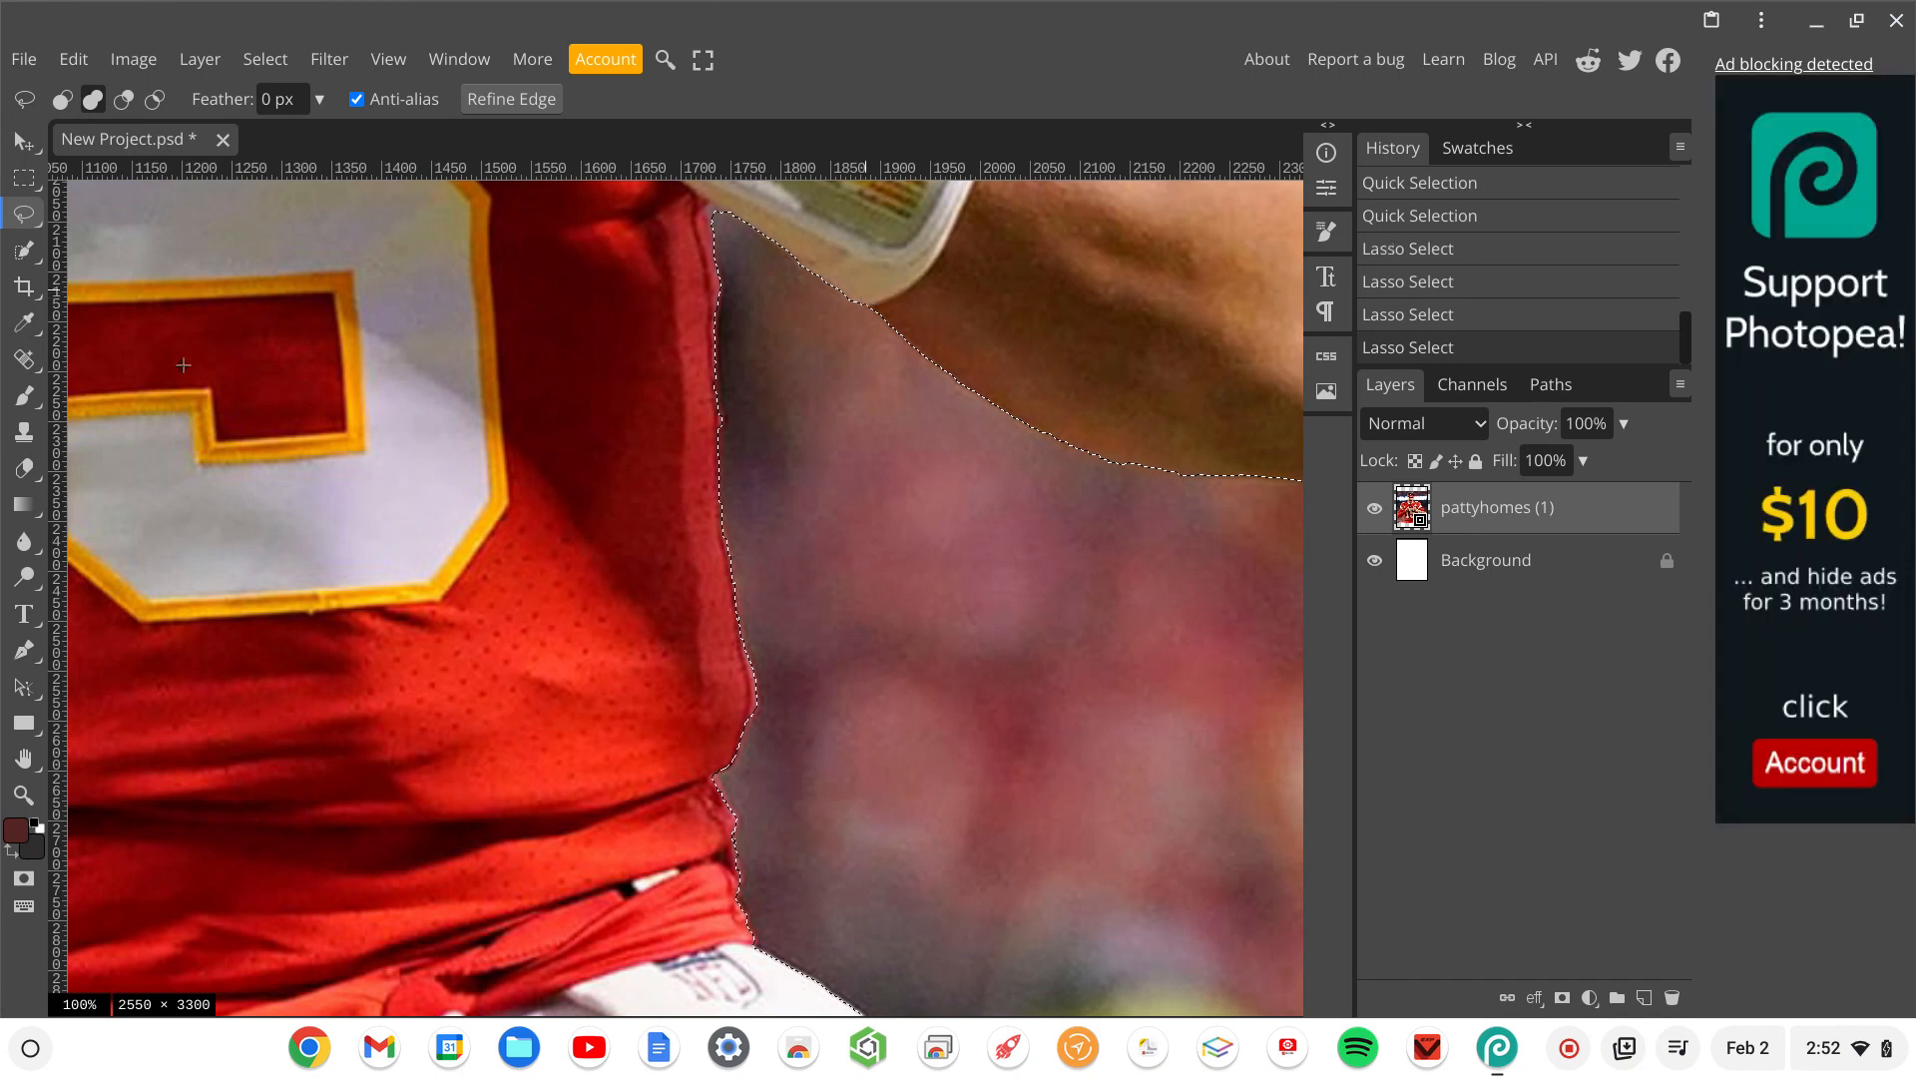
# Open Refine Edge for the player's selection from the Quick Selection tool.
pyautogui.scroll(-5, 183, 366)
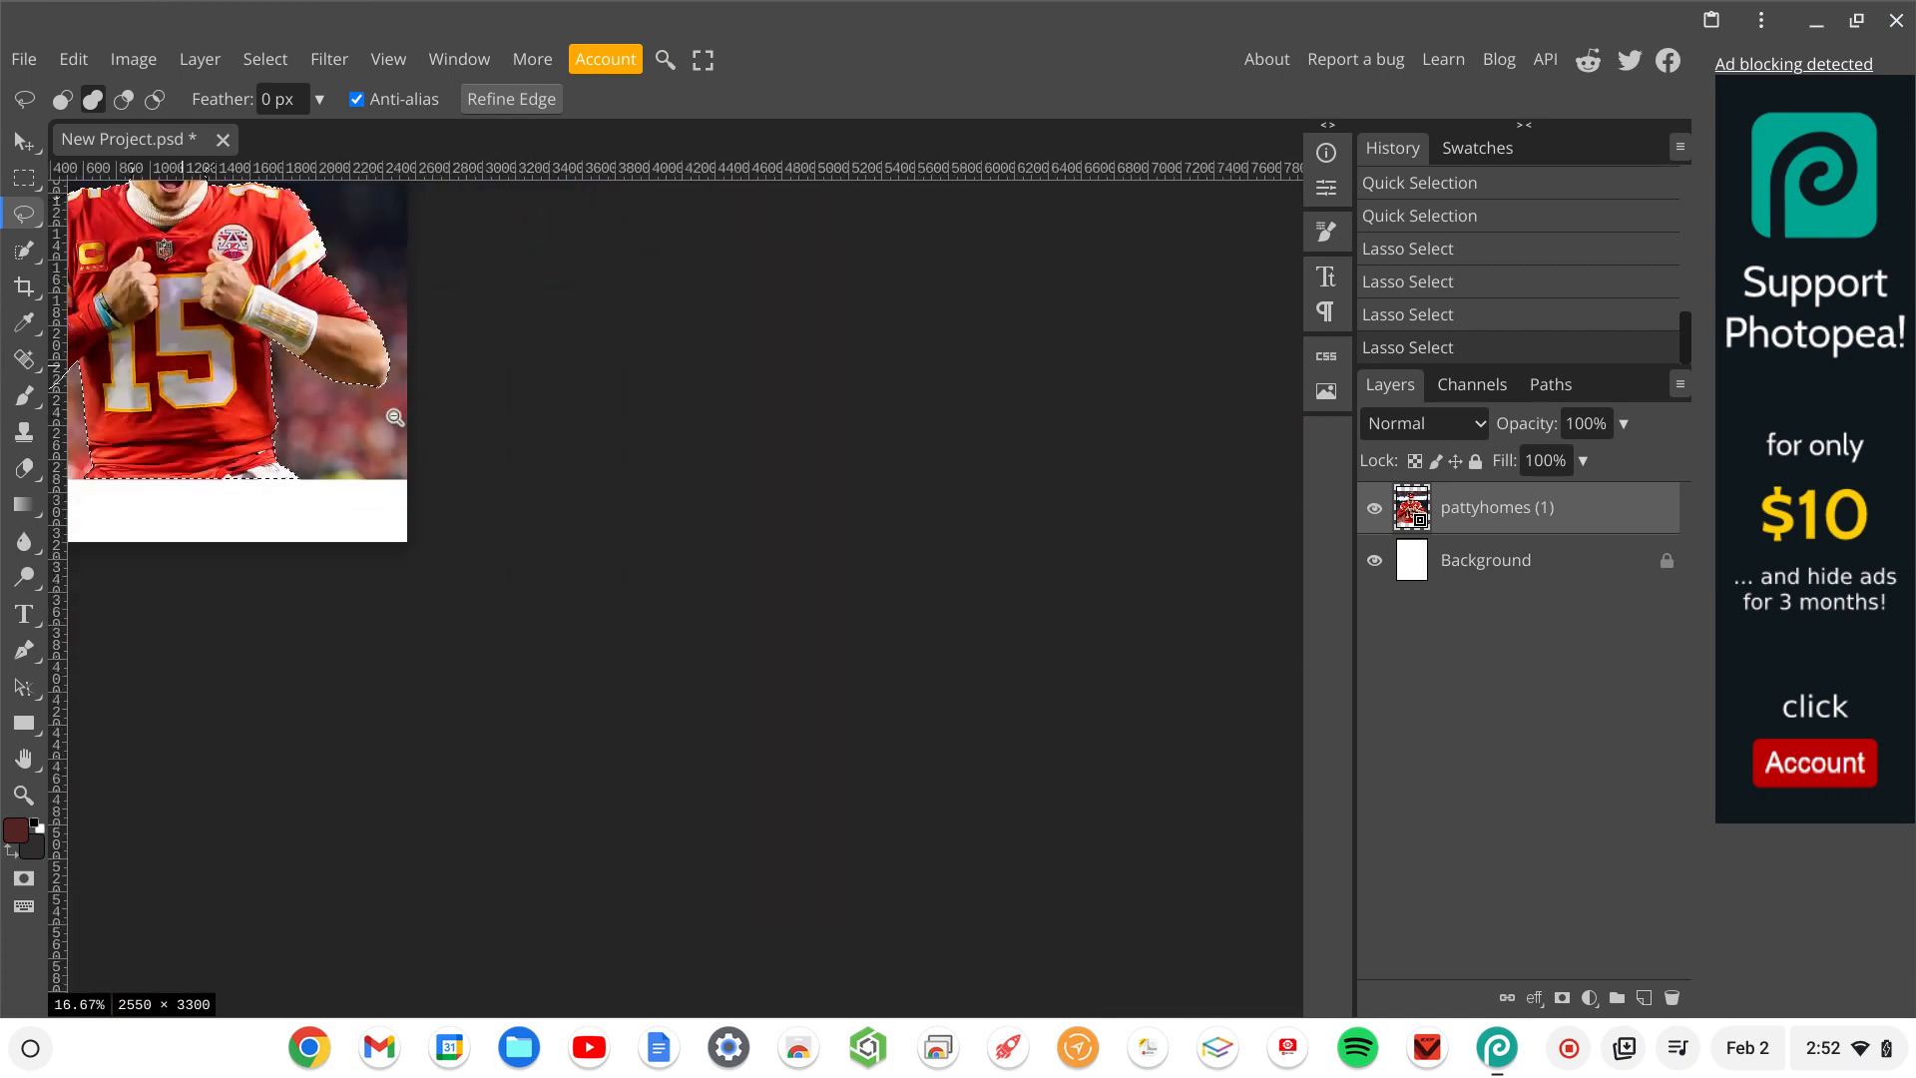
pyautogui.scroll(2, 474, 436)
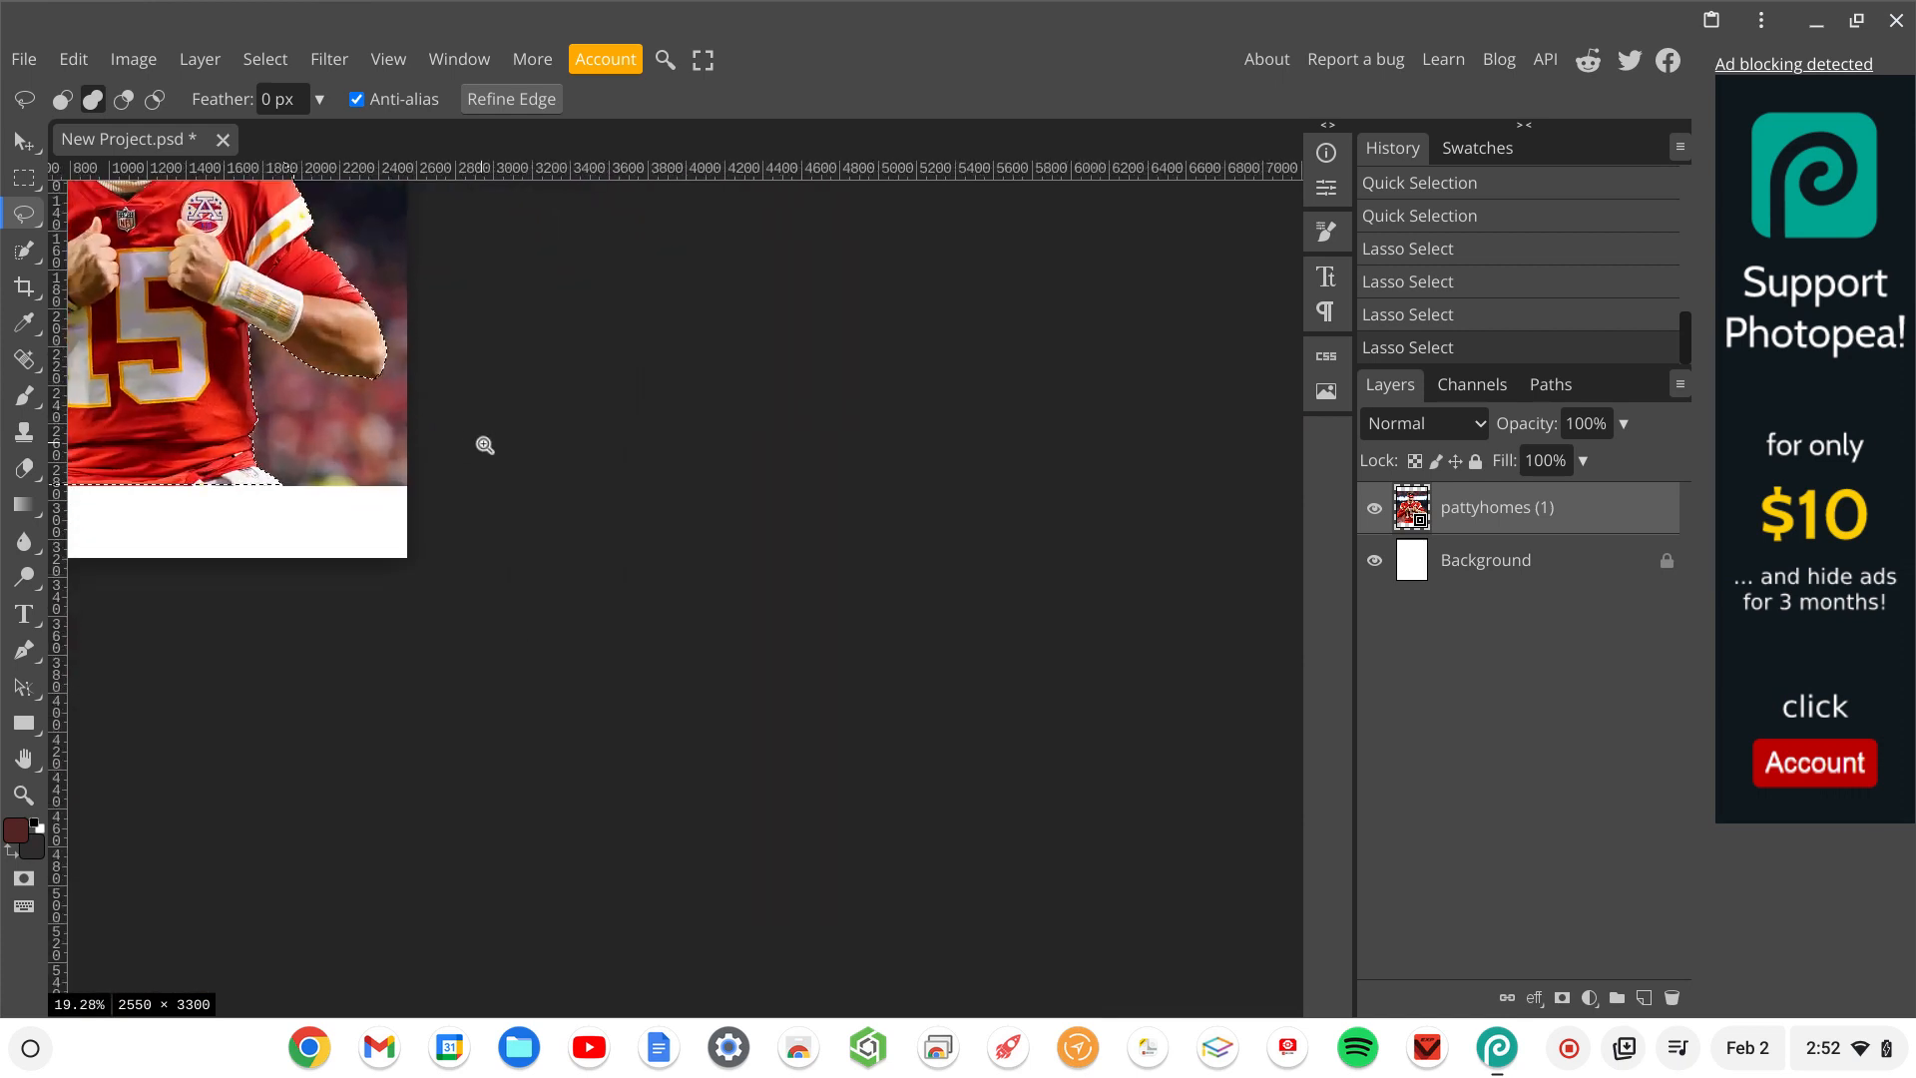
pyautogui.moveTo(526, 496); pyautogui.dragTo(897, 812)
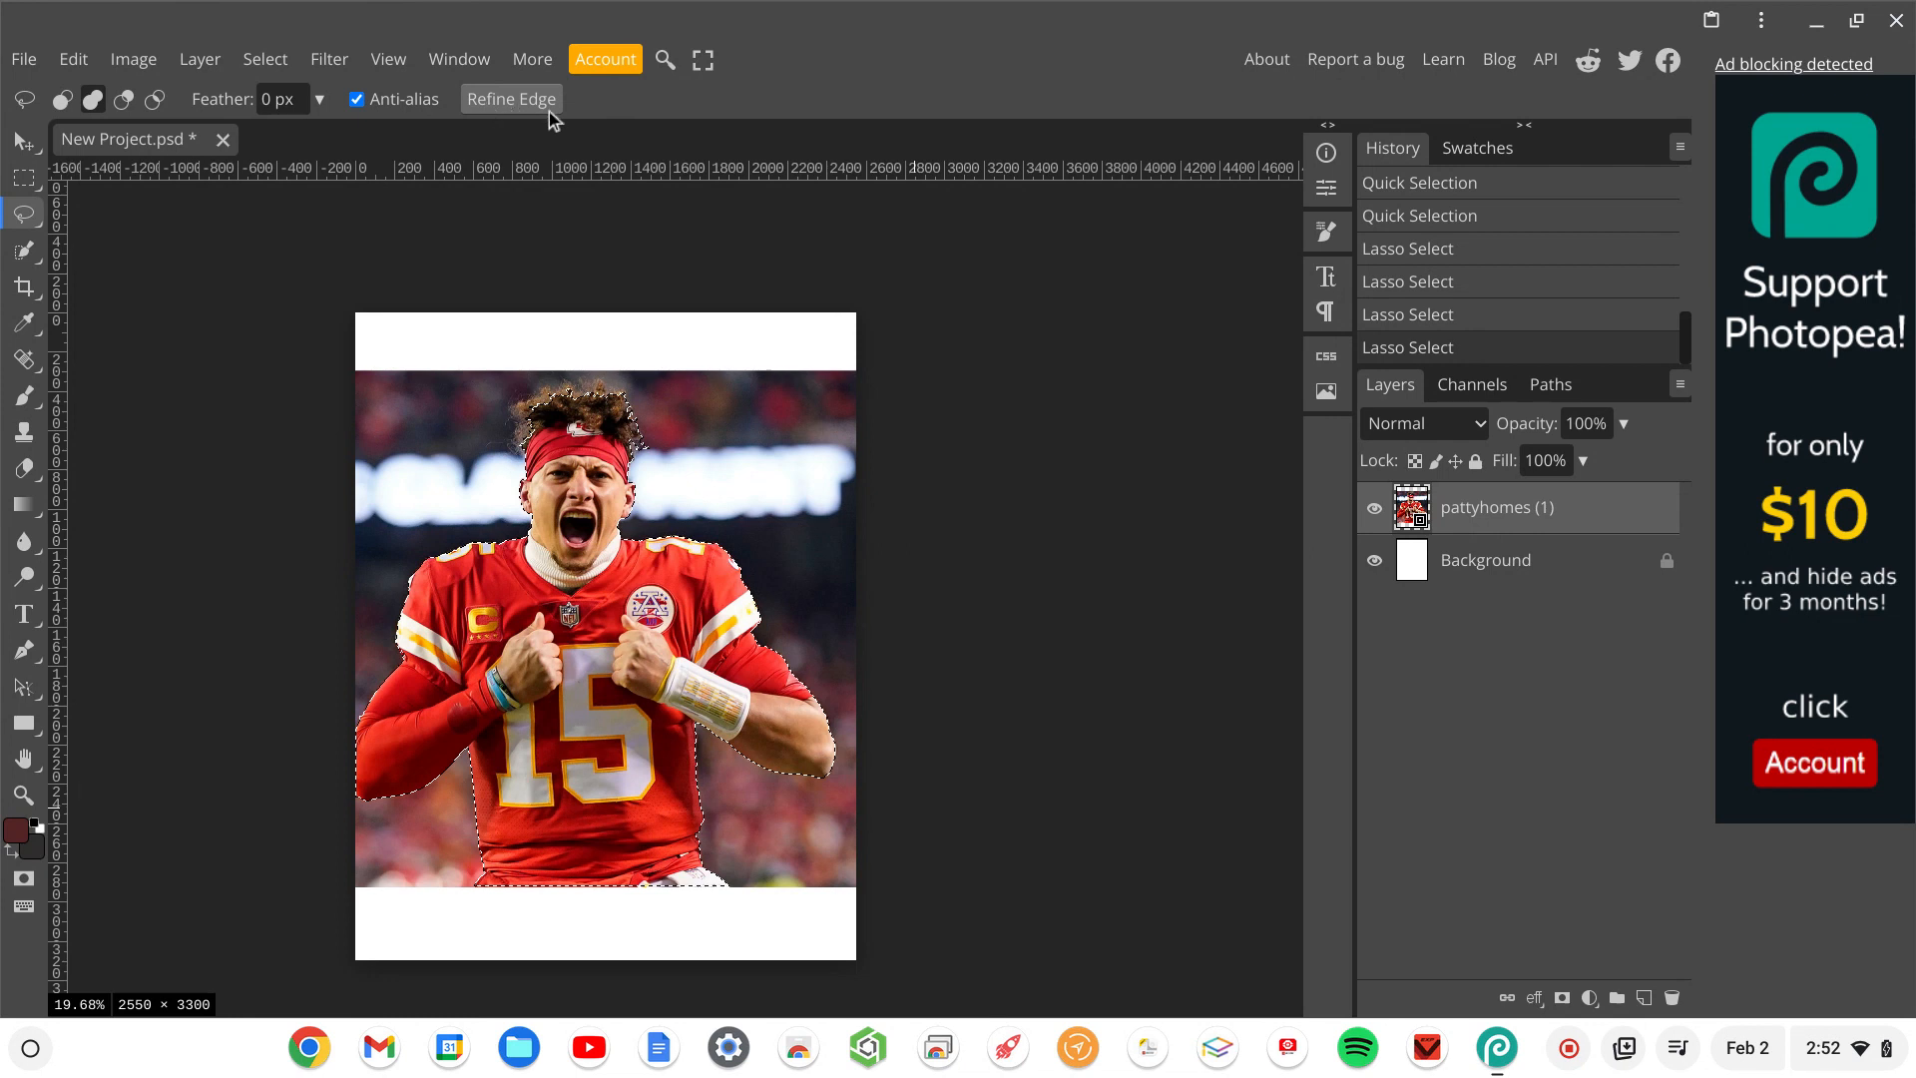
pyautogui.click(30, 184)
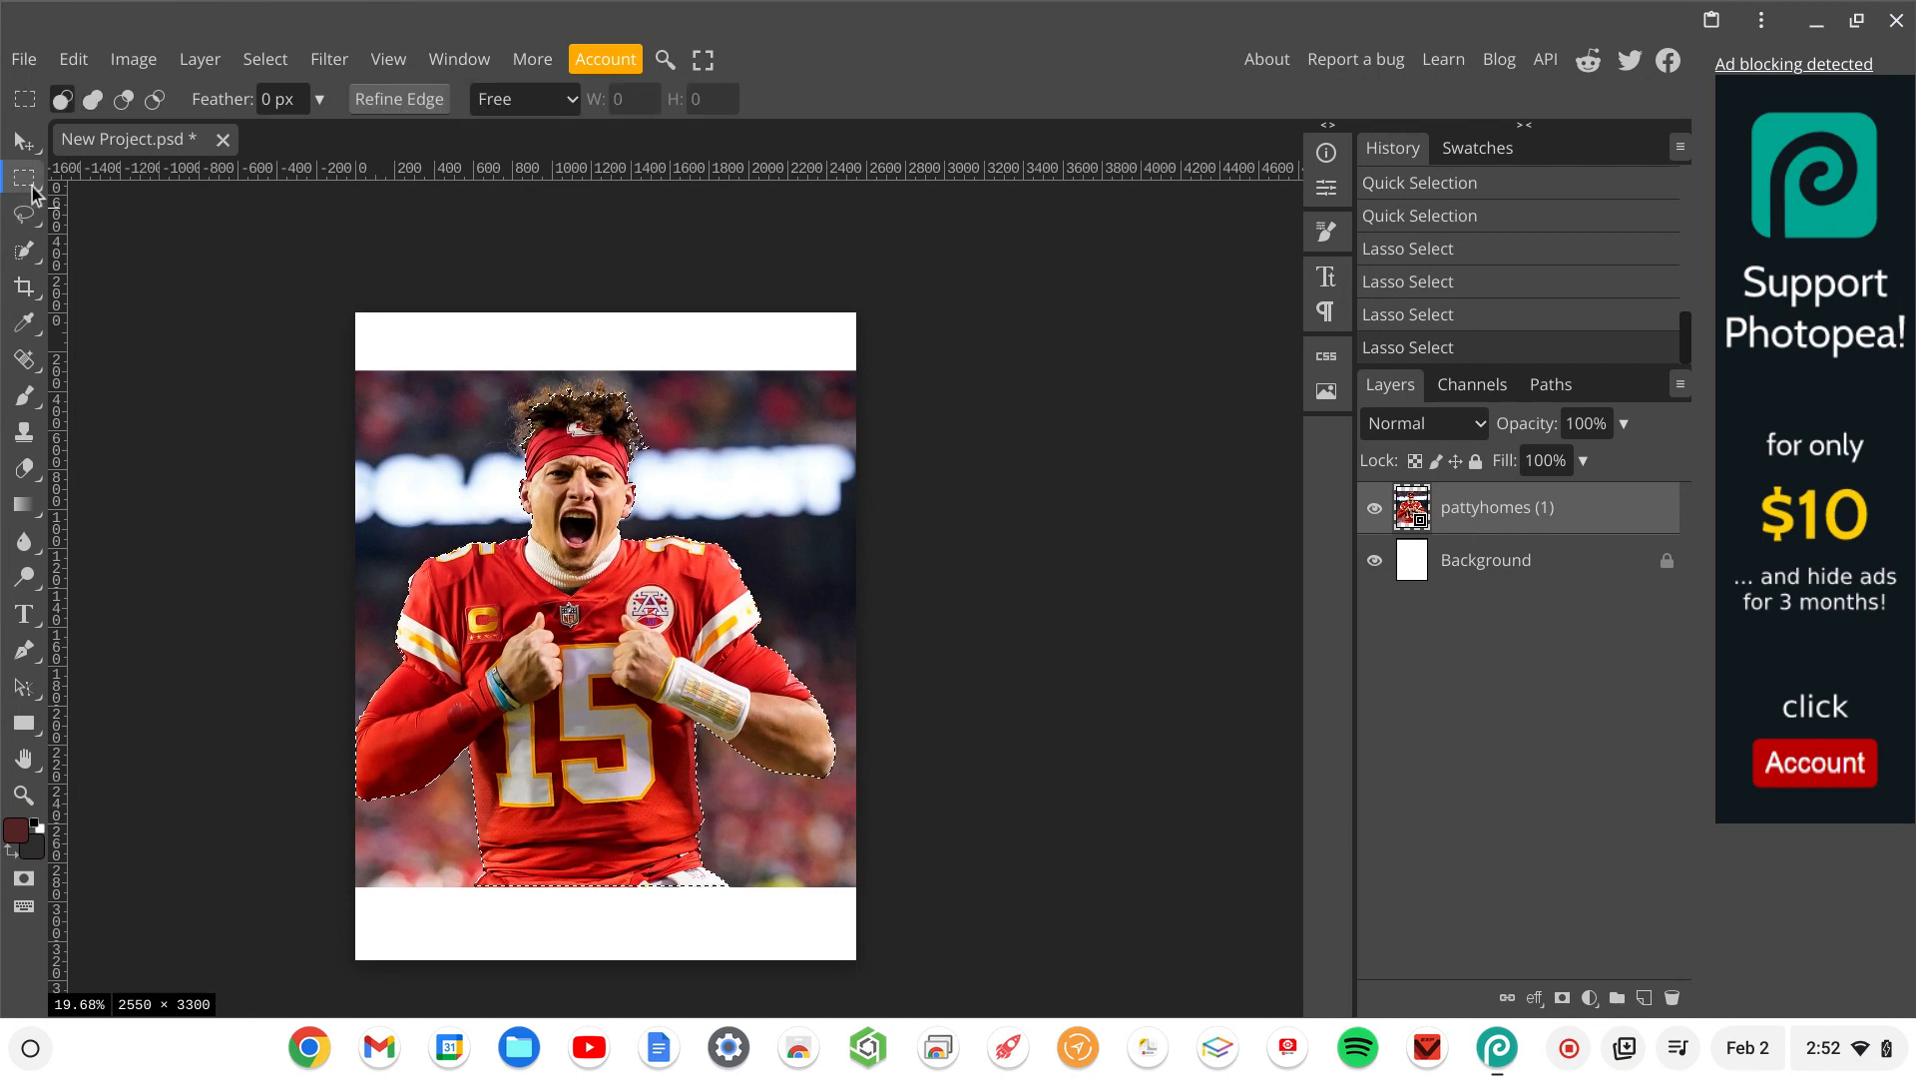
pyautogui.click(26, 251)
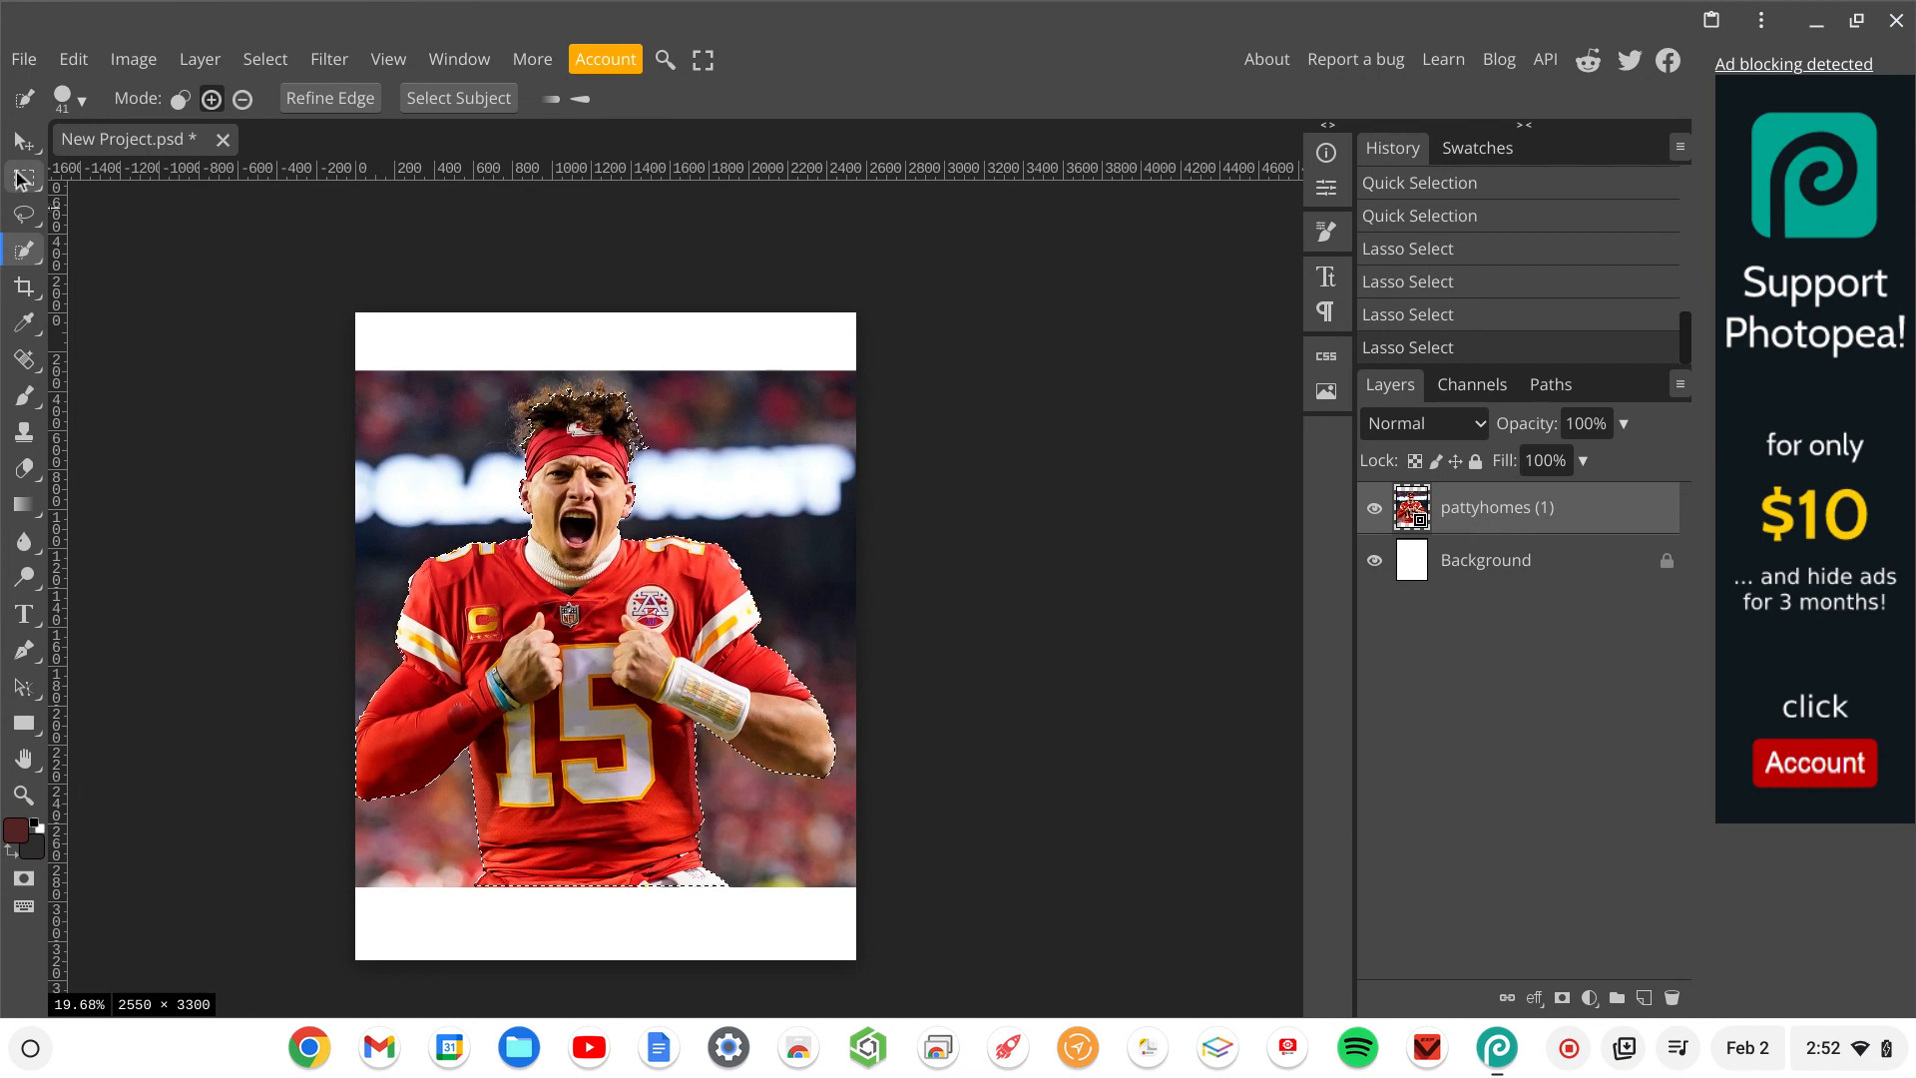
pyautogui.click(341, 97)
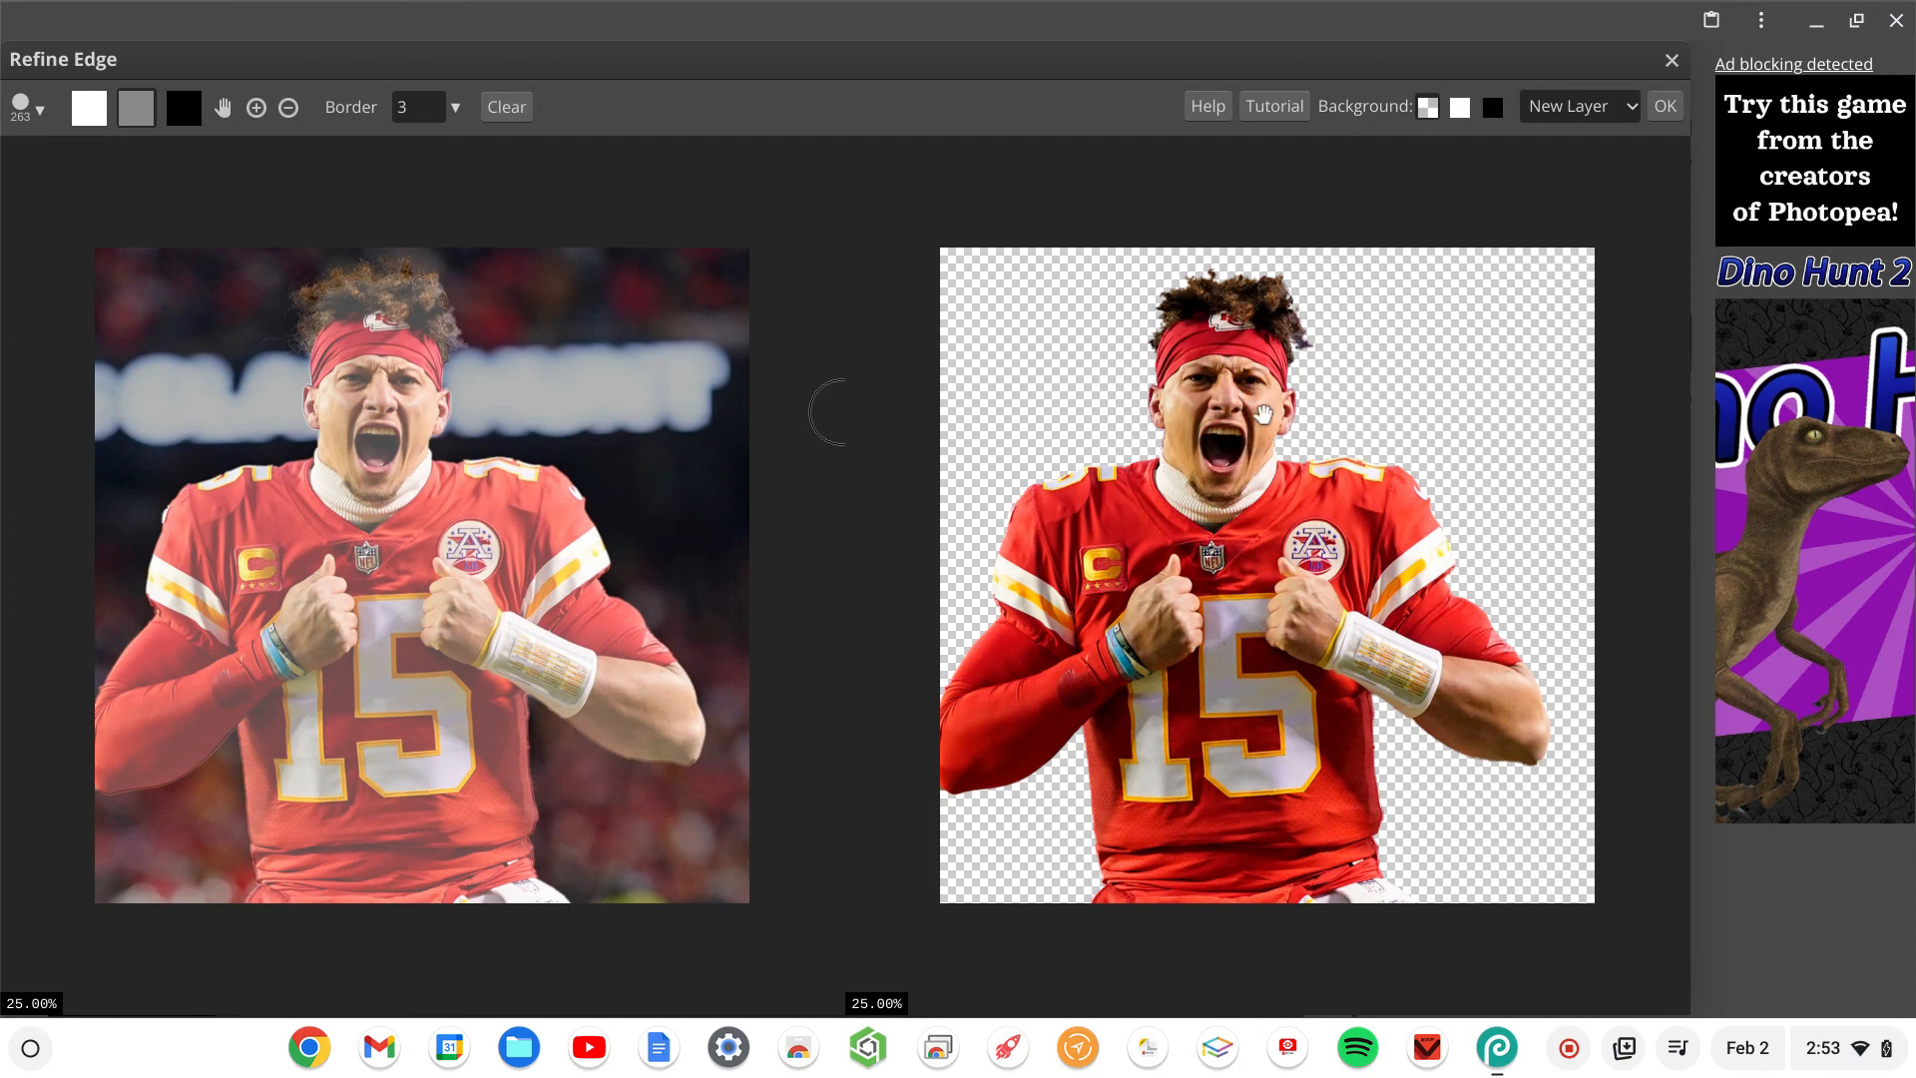
# Set the Refine Edge brush size to 18 px for detailed work around the ear on the right of the face.
pyautogui.click(506, 457)
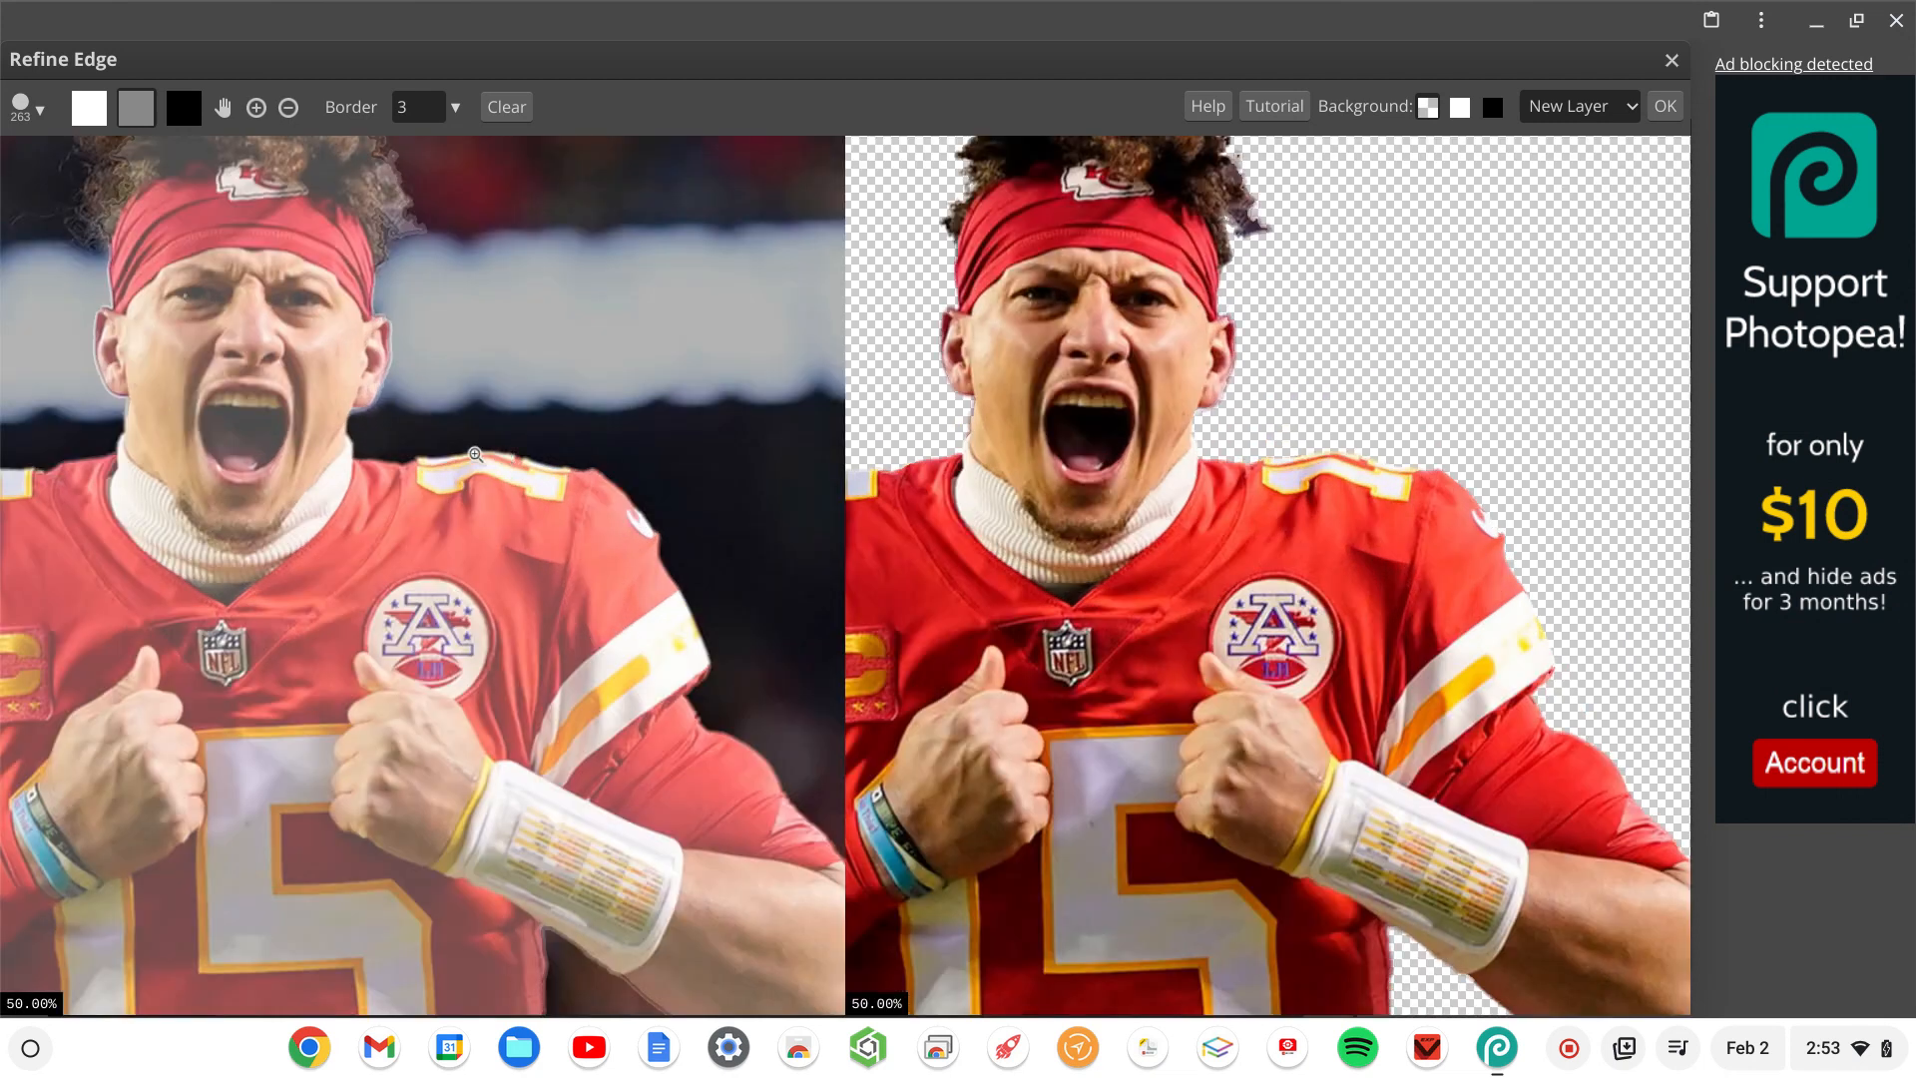
pyautogui.click(476, 454)
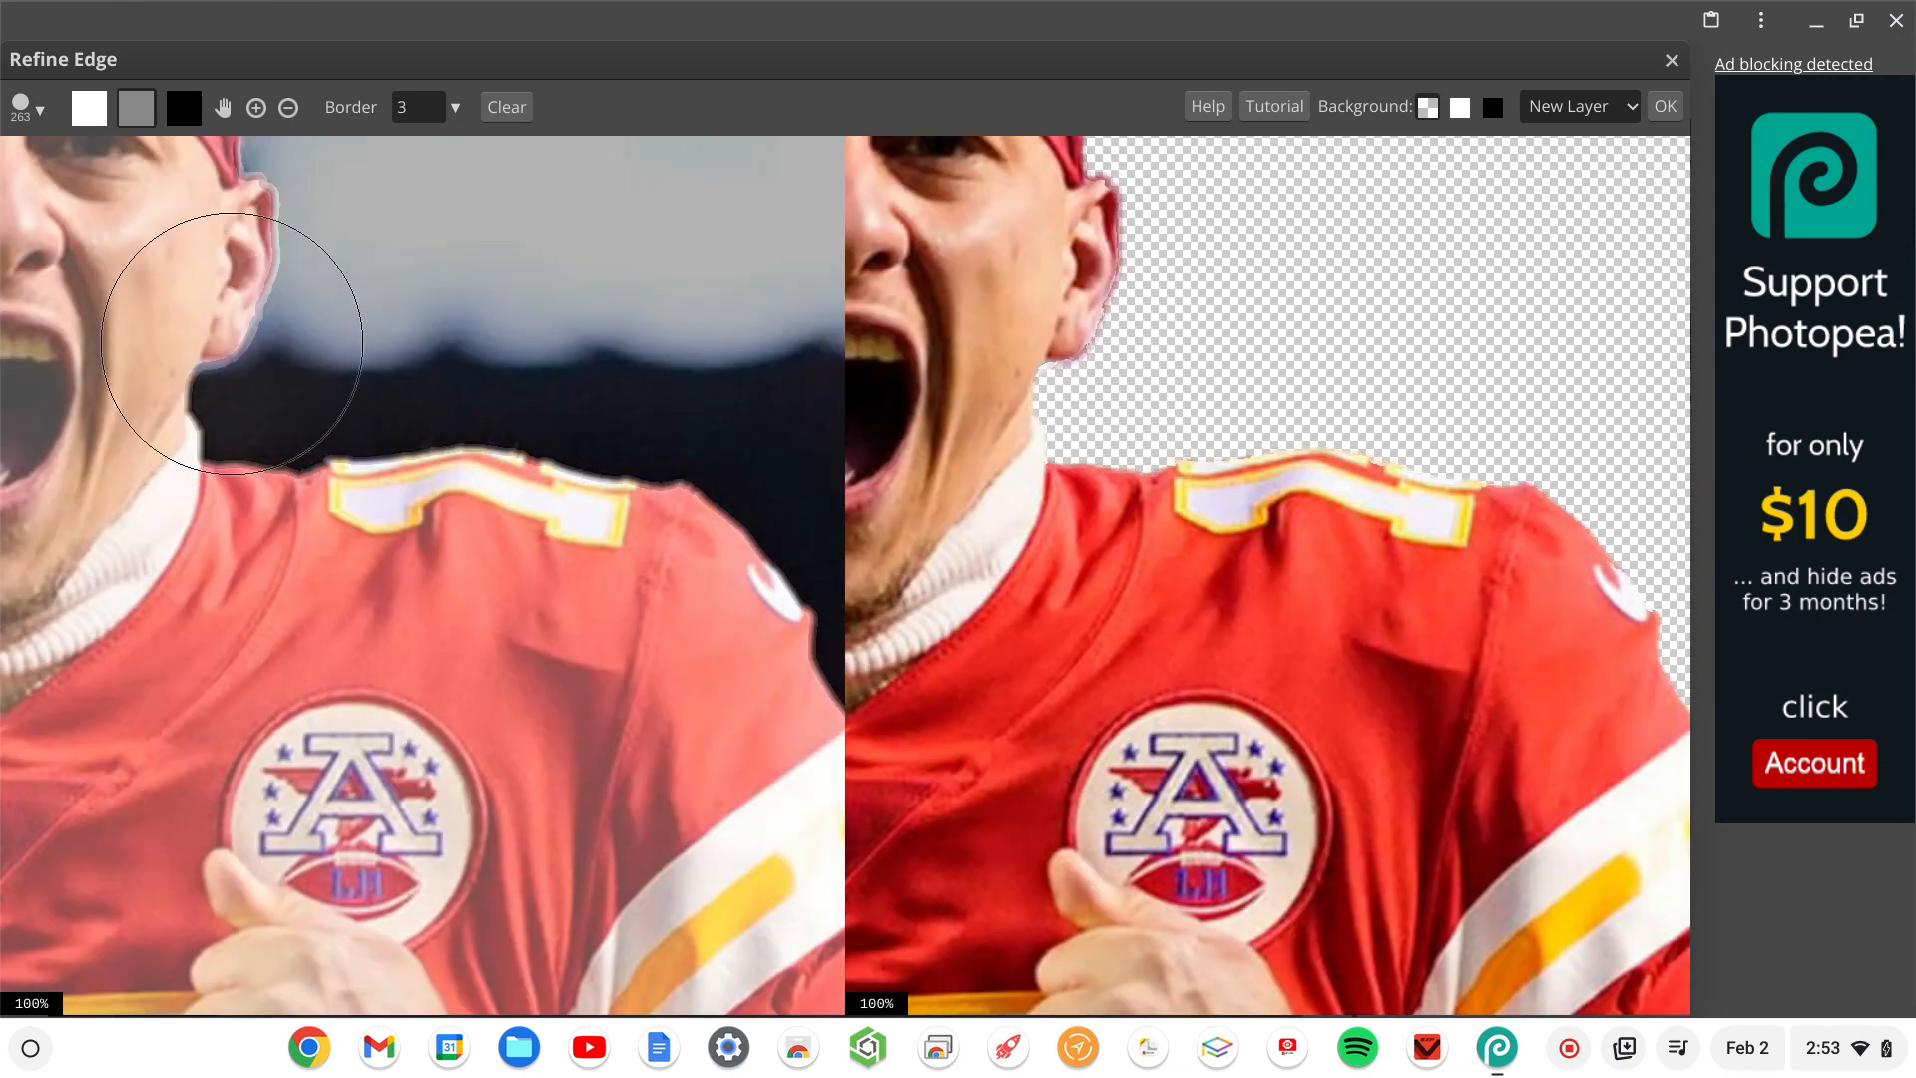
pyautogui.scroll(1, 266, 243)
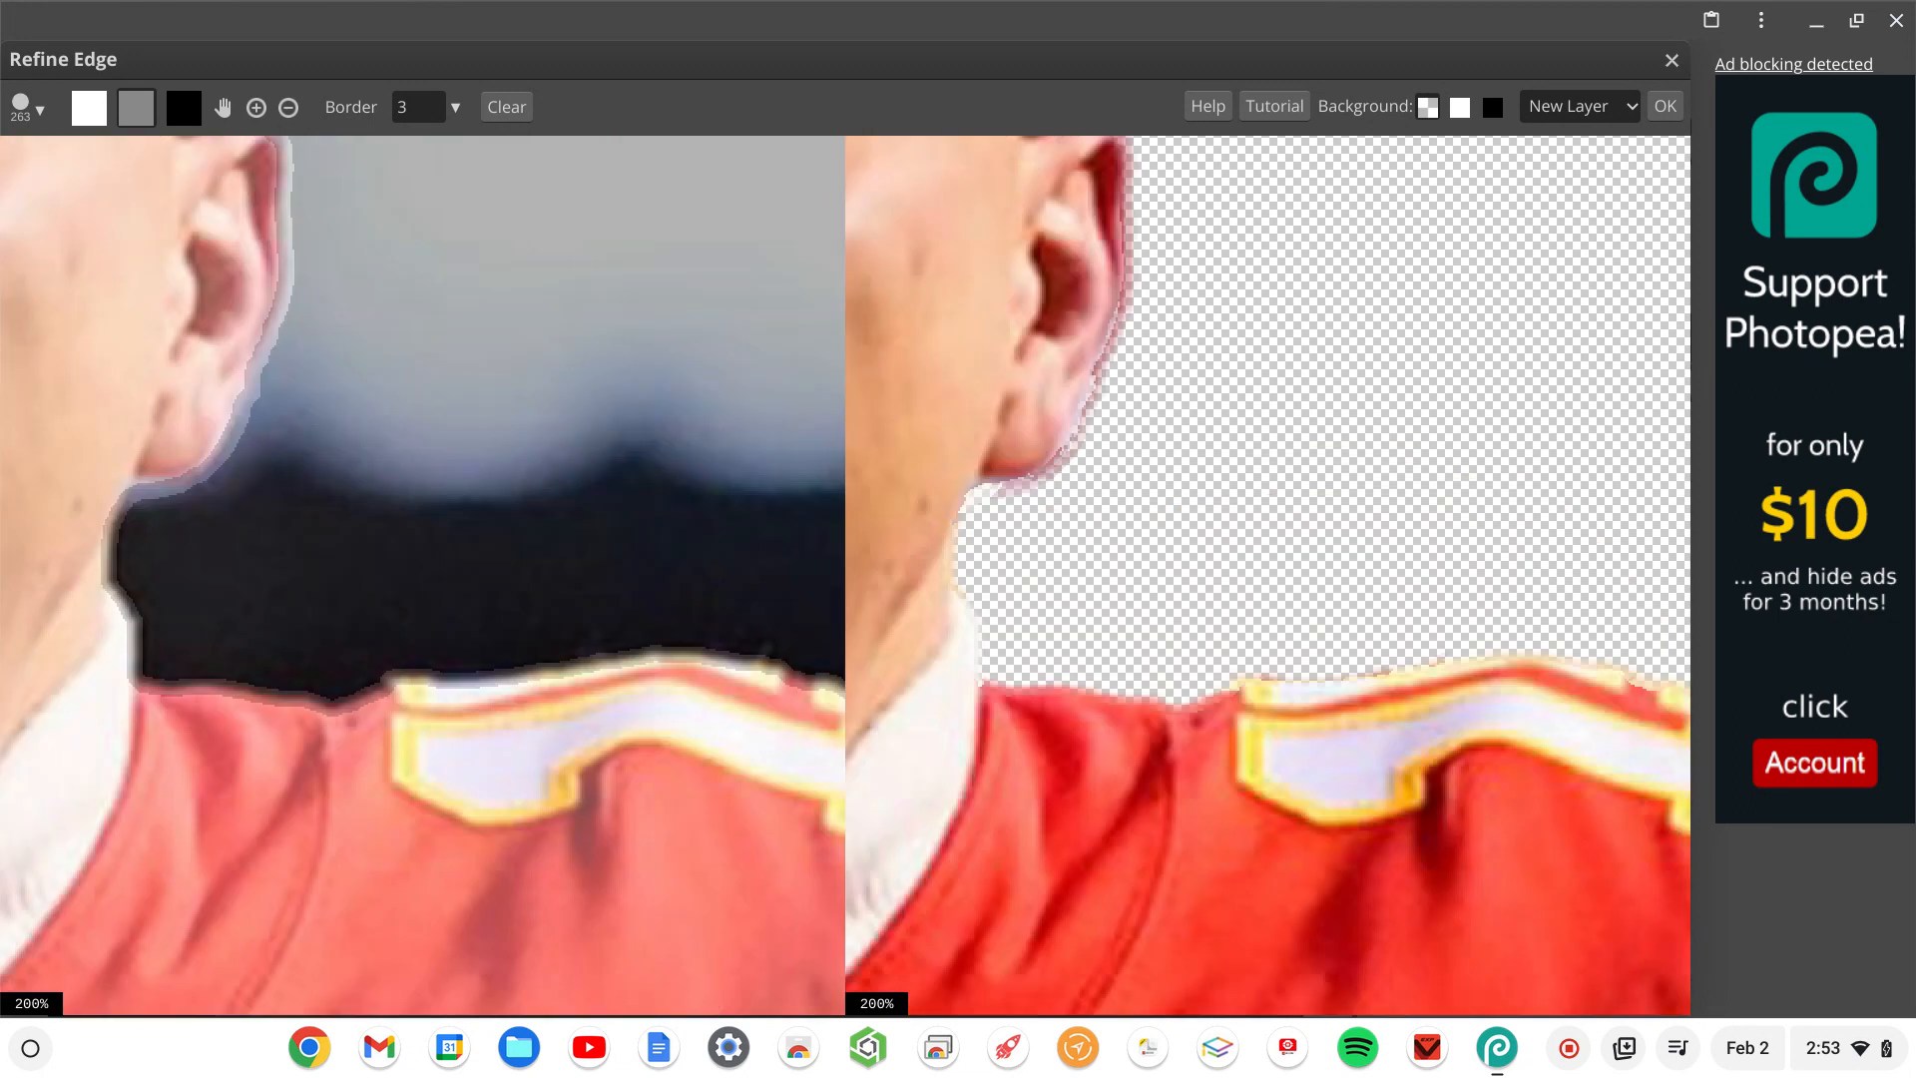
pyautogui.moveTo(387, 336); pyautogui.dragTo(642, 599)
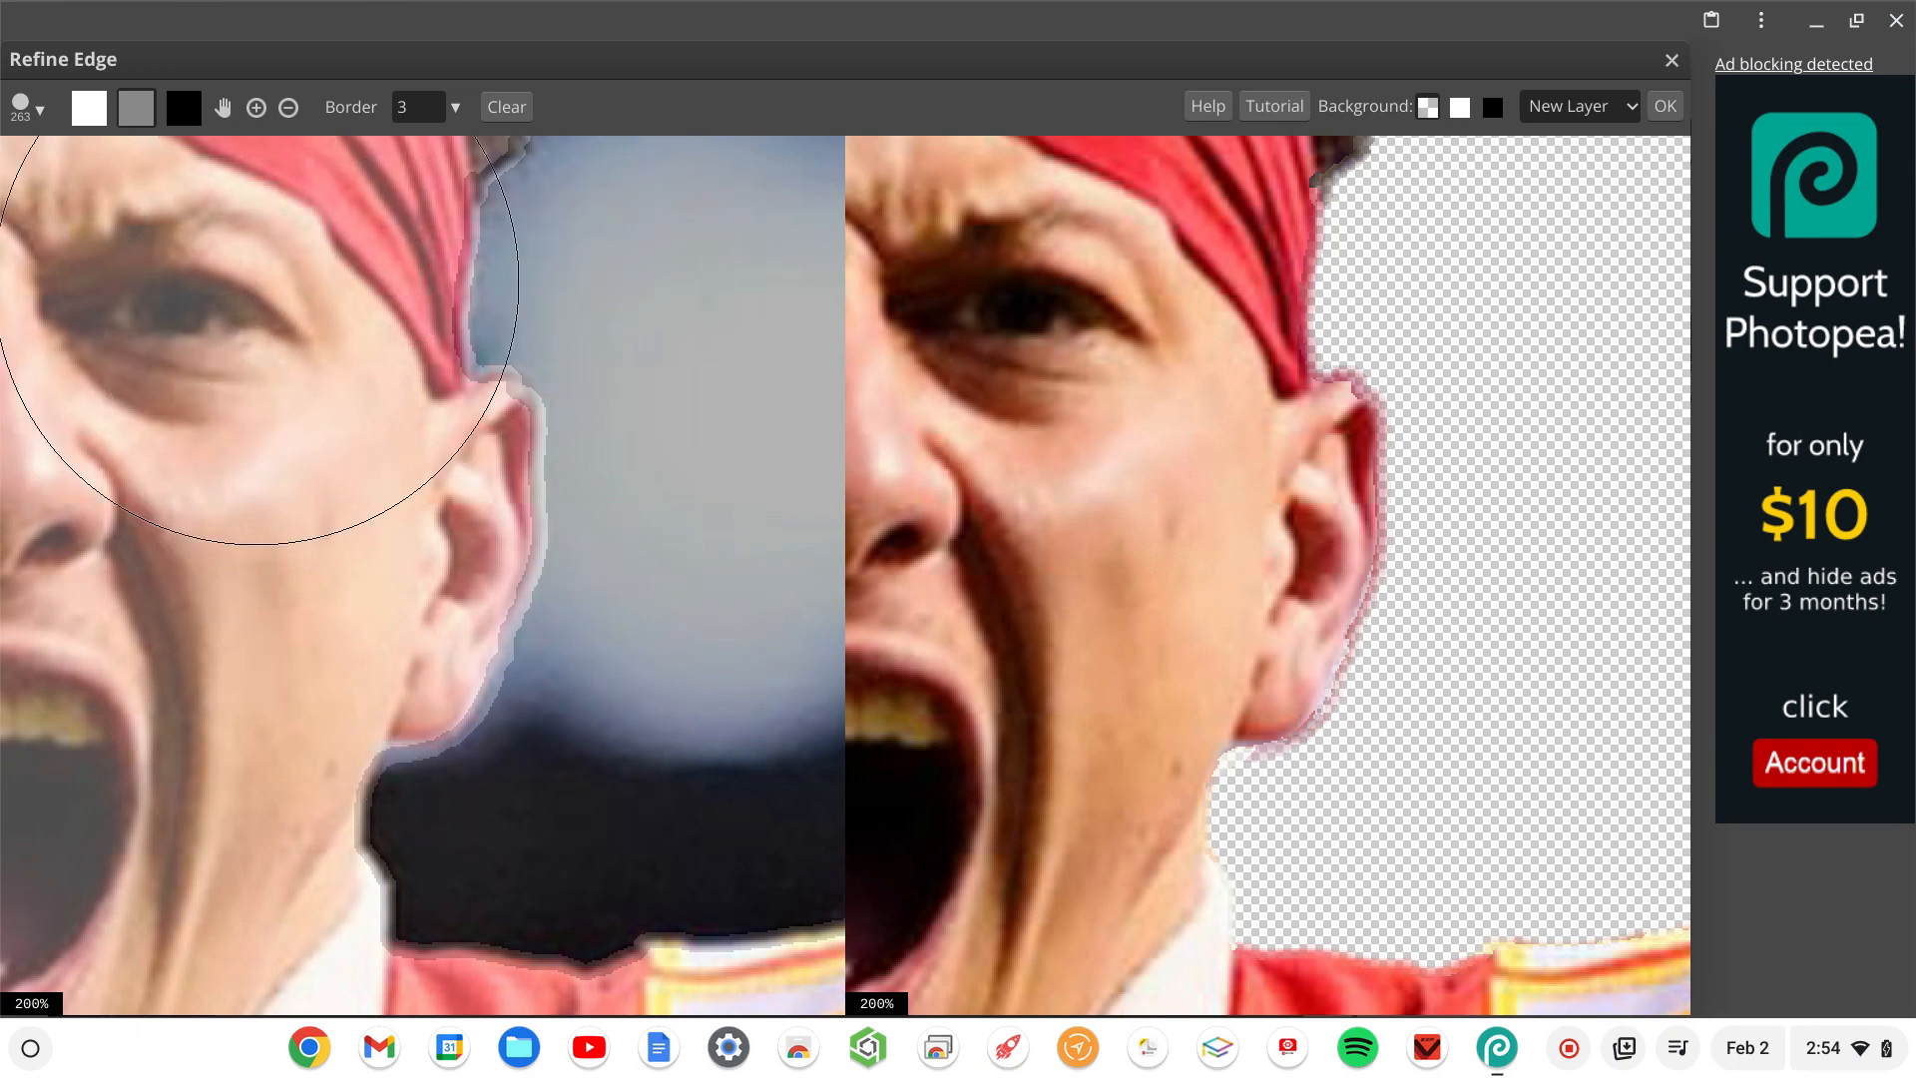
pyautogui.click(20, 106)
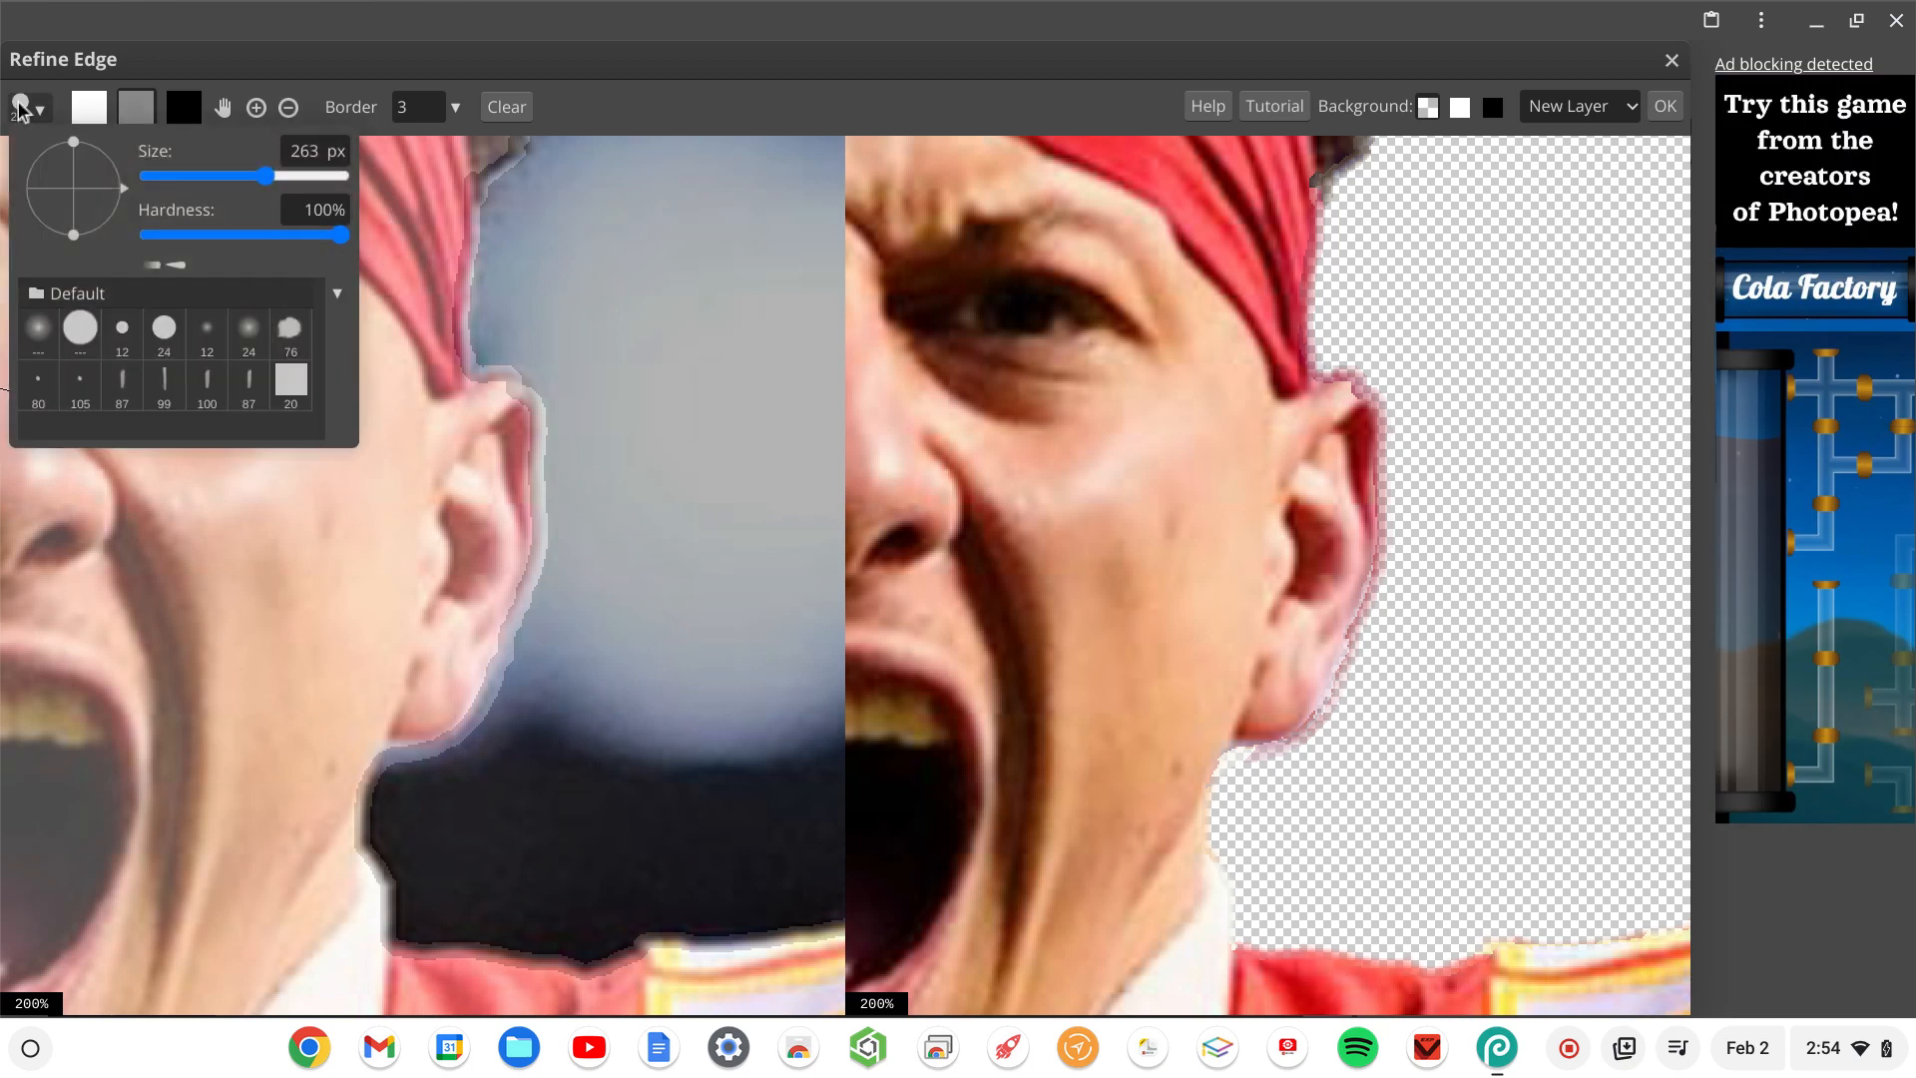
pyautogui.click(201, 177)
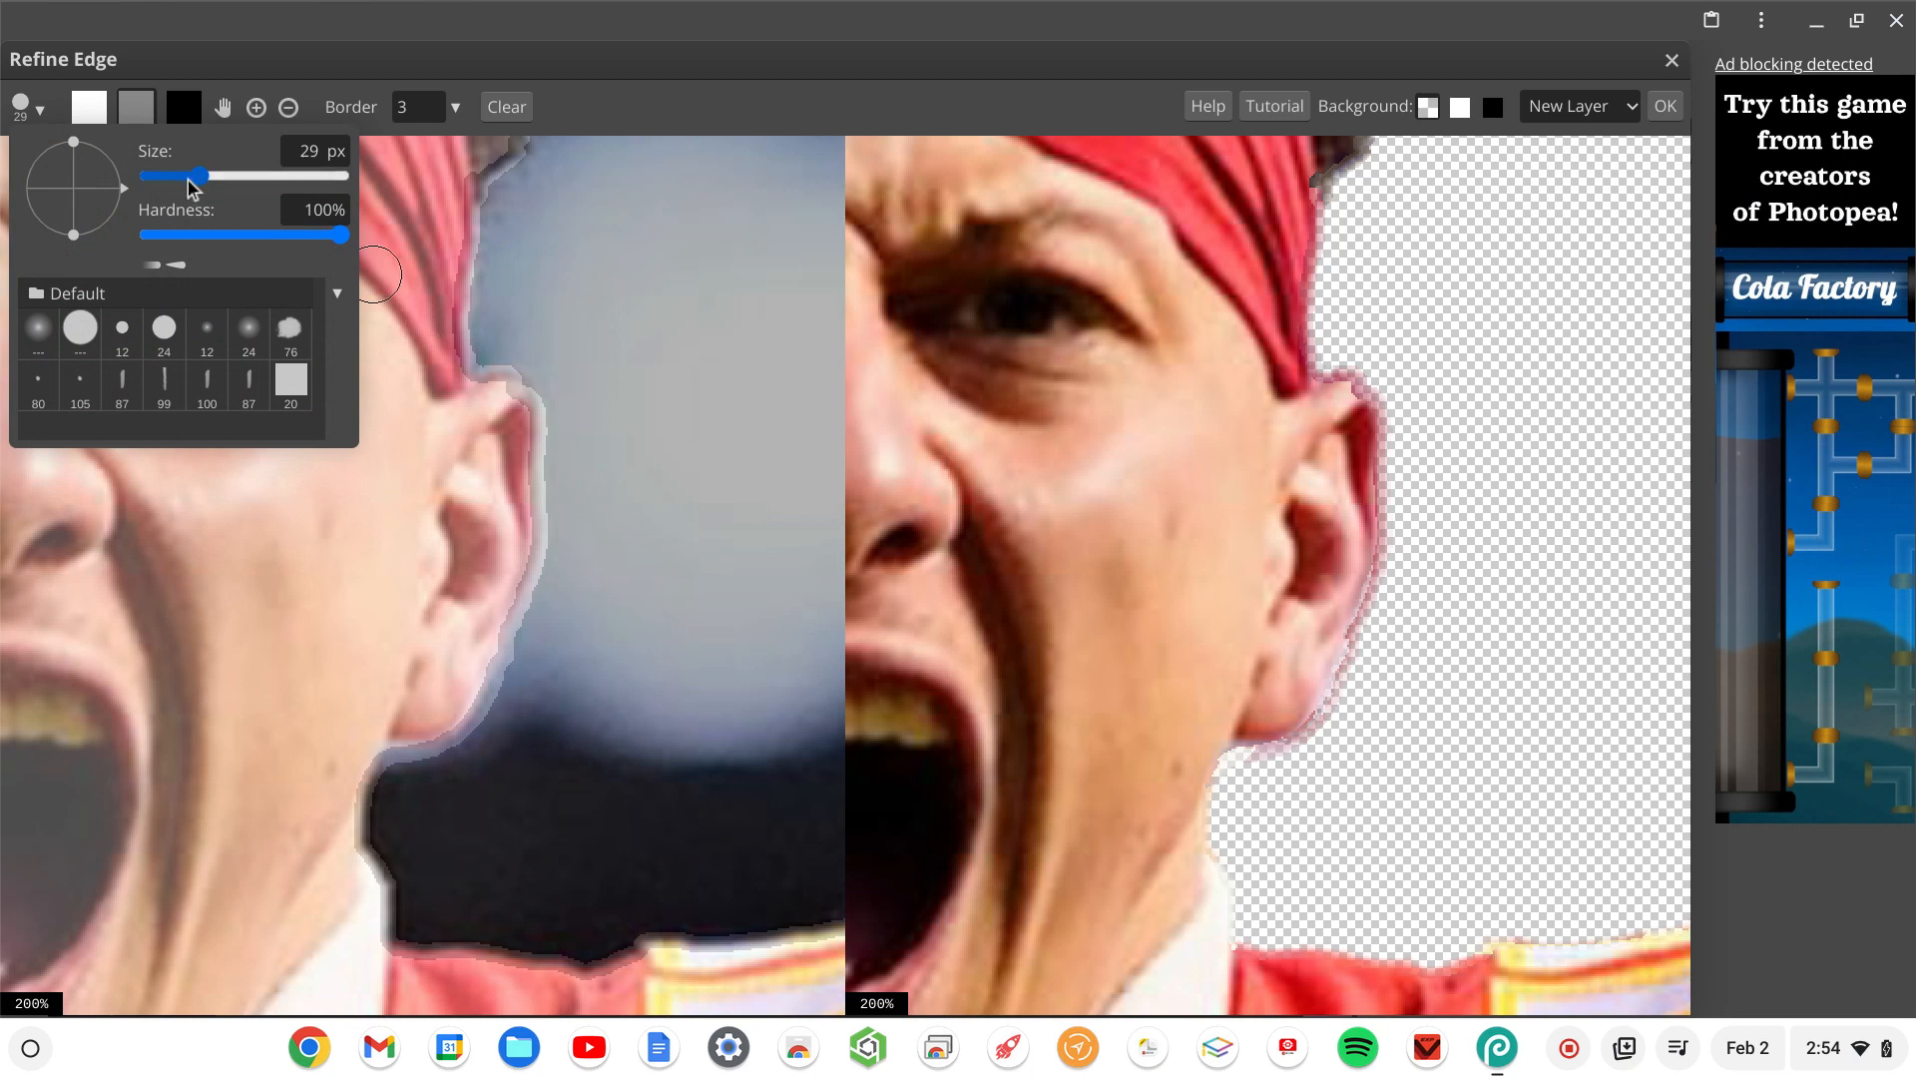
pyautogui.moveTo(187, 181); pyautogui.dragTo(196, 176)
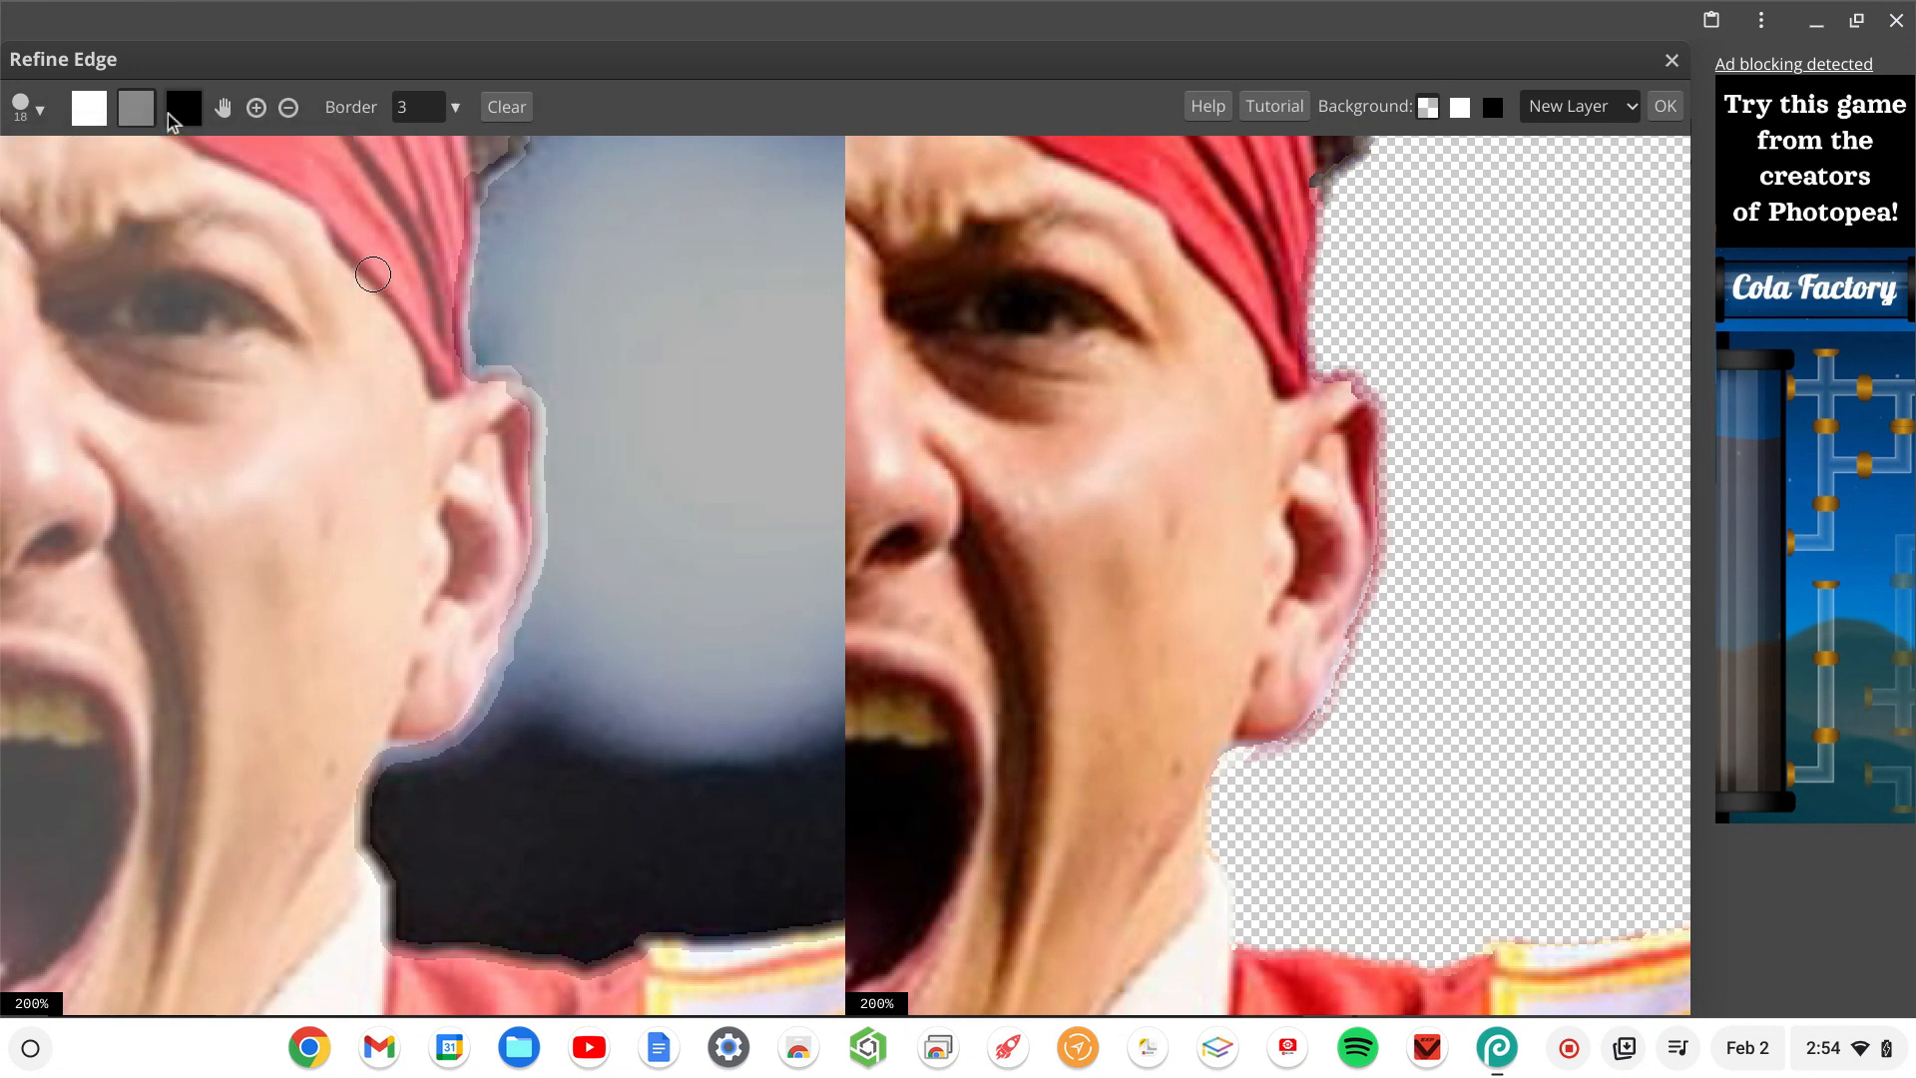
# Paint the right ear and headband edges white to keep them, and paint the background fringe along them black.
pyautogui.click(97, 118)
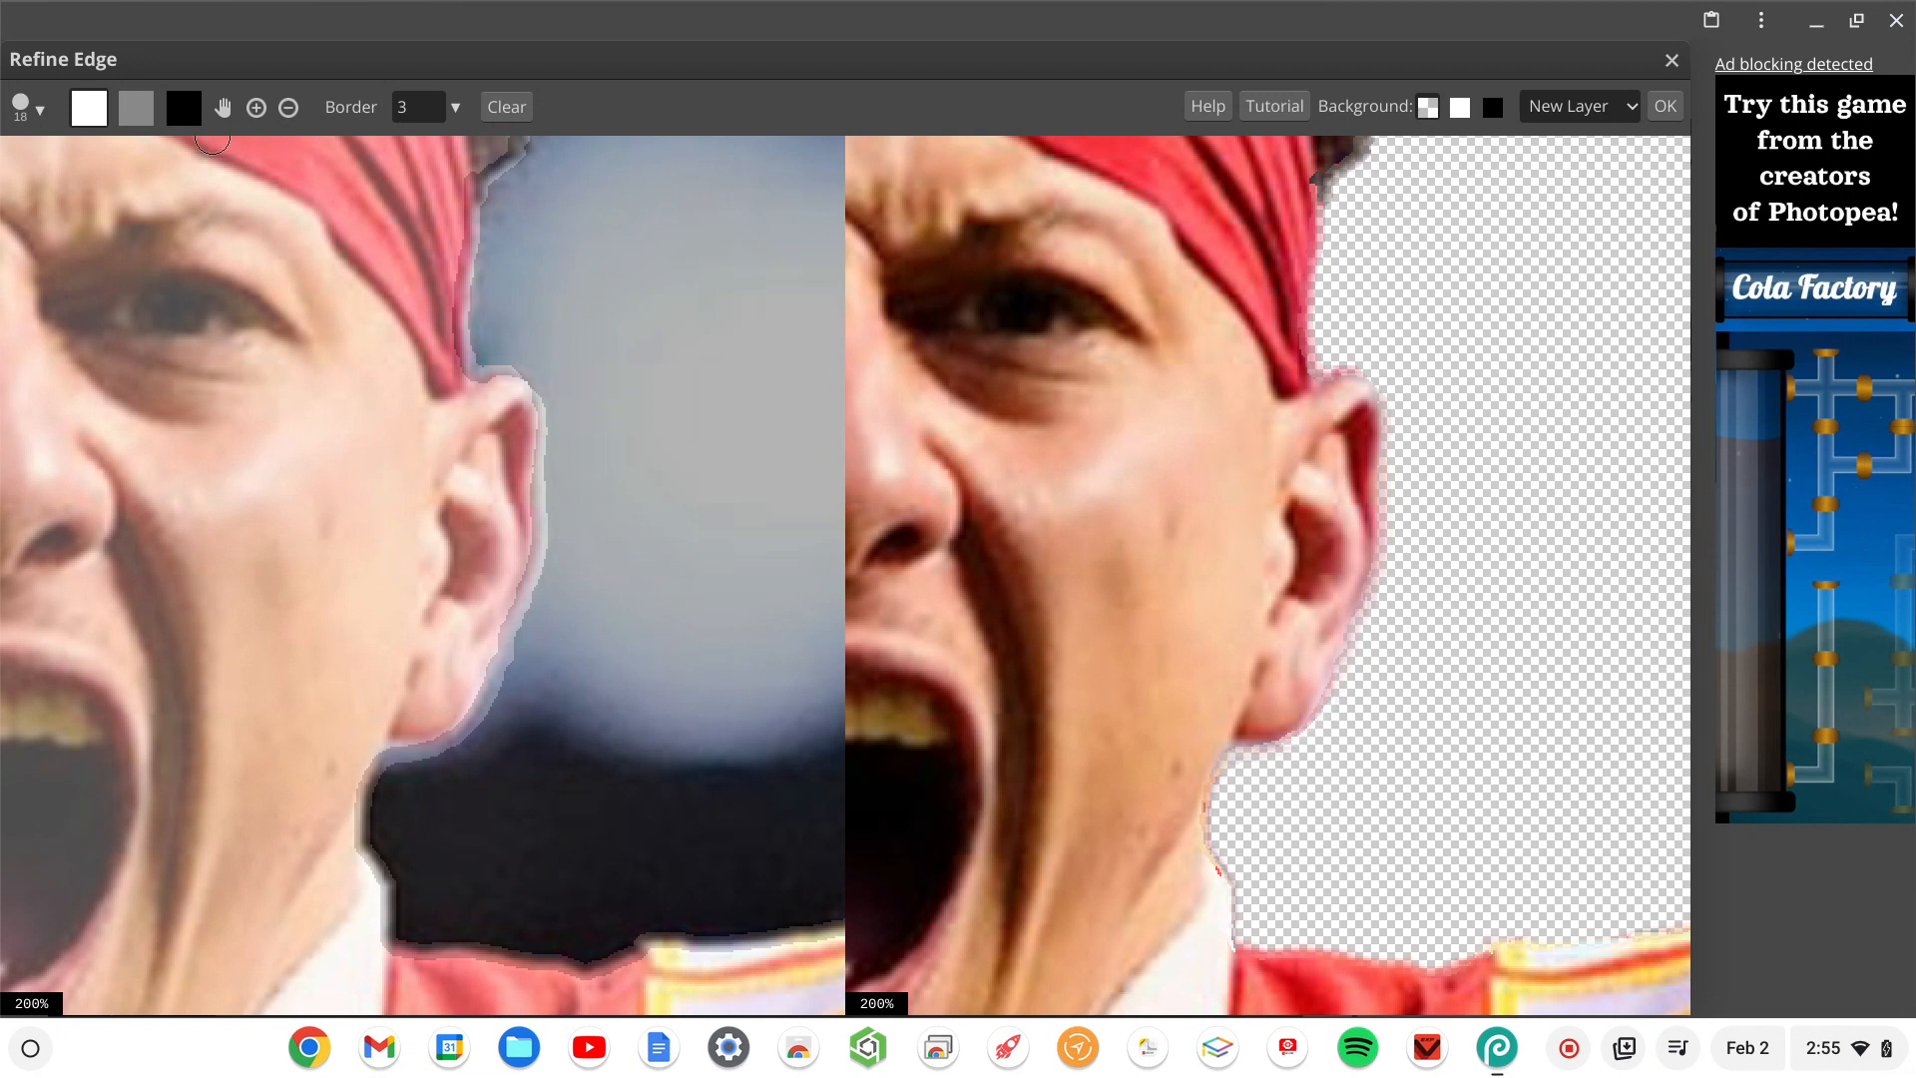
pyautogui.click(185, 112)
pyautogui.moveTo(494, 341); pyautogui.dragTo(682, 289)
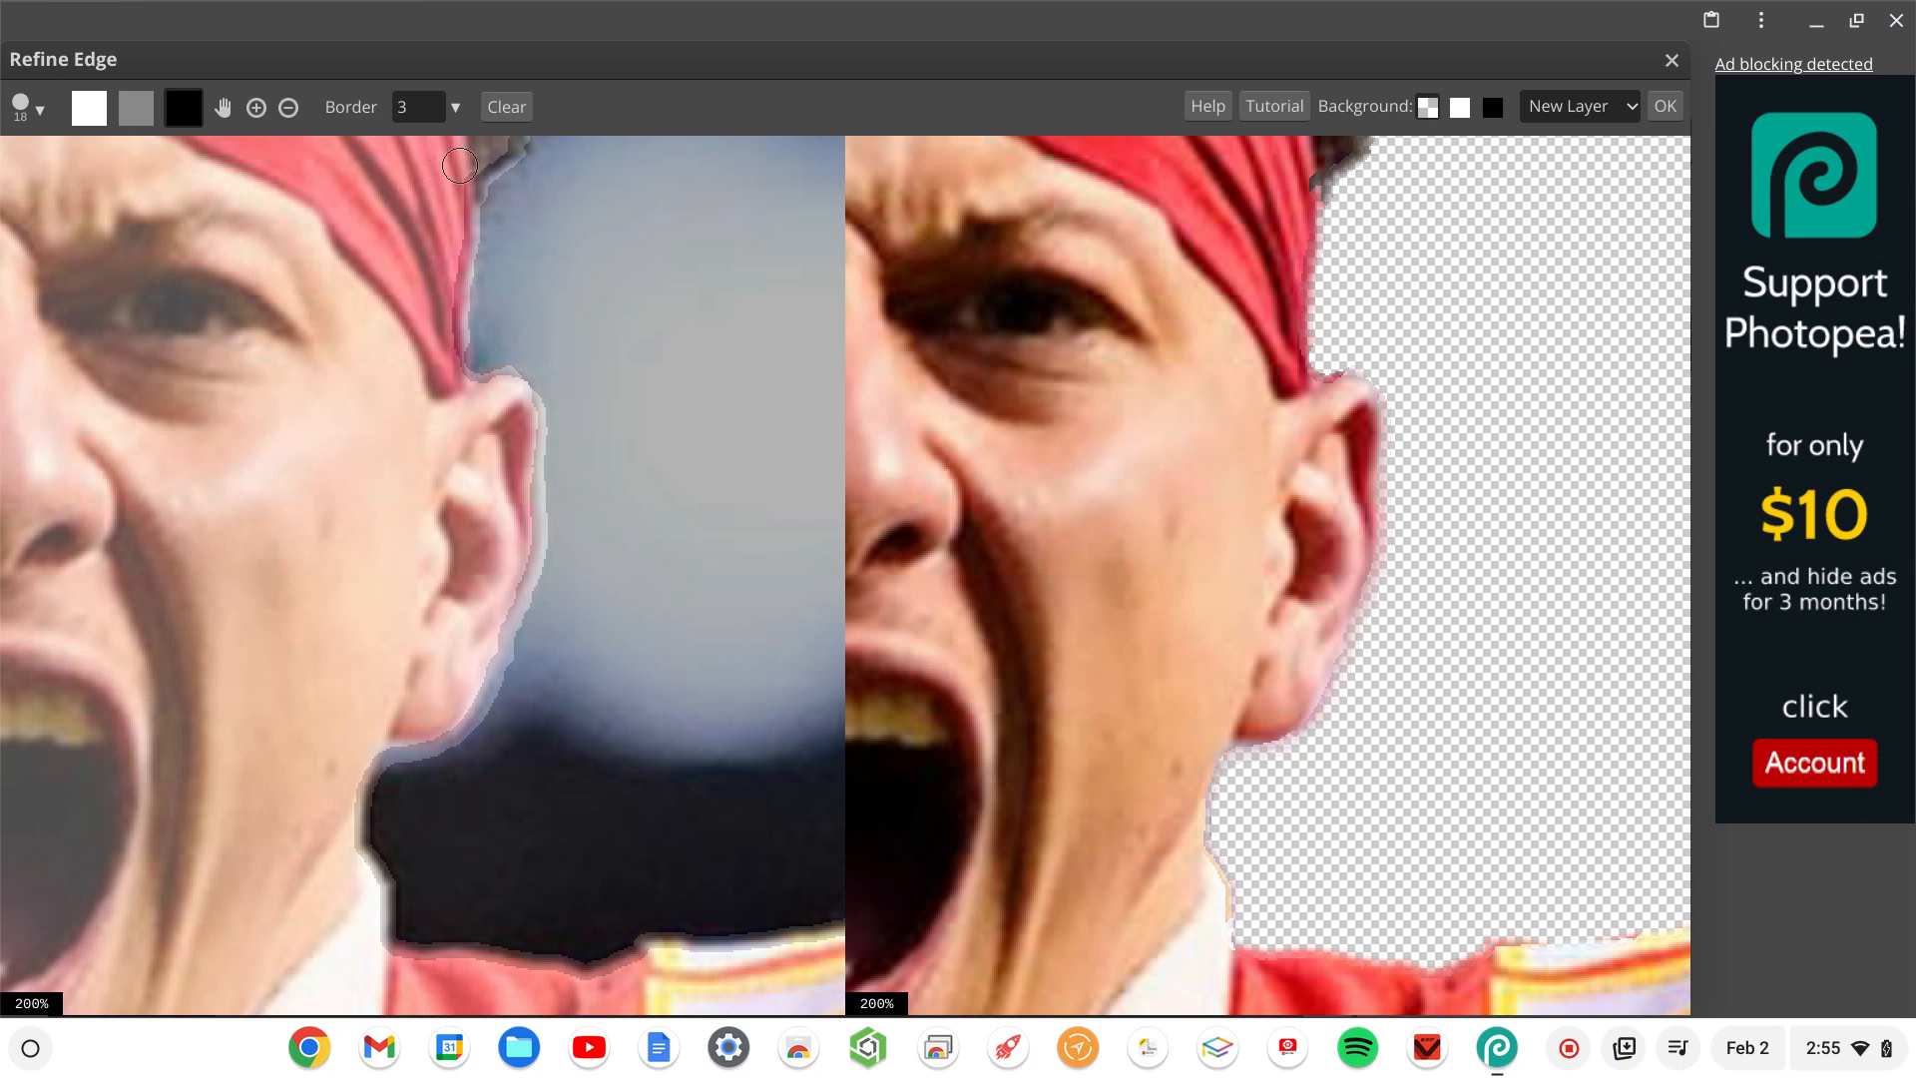
pyautogui.click(92, 110)
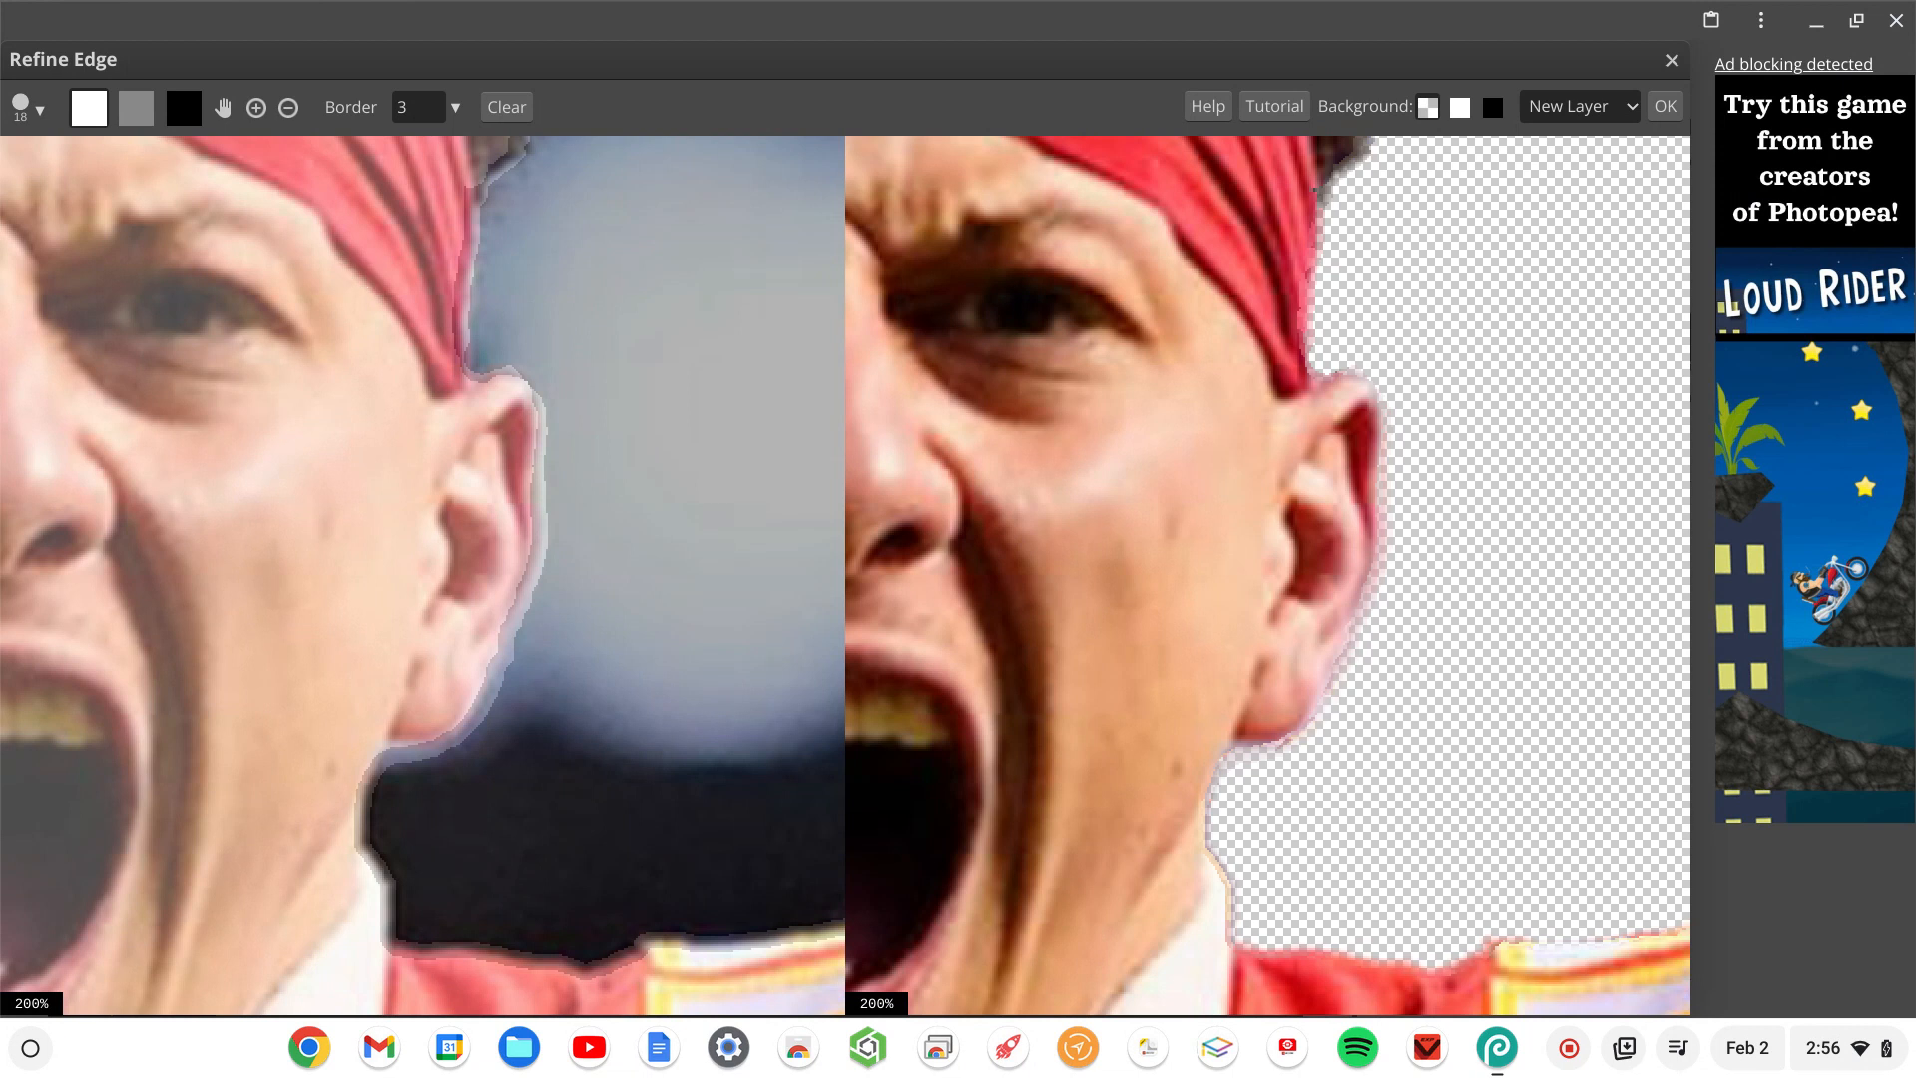
# Paint the curl at the top of the hair white to keep it and the stray background beside the right side of the hair black.
pyautogui.click(366, 264)
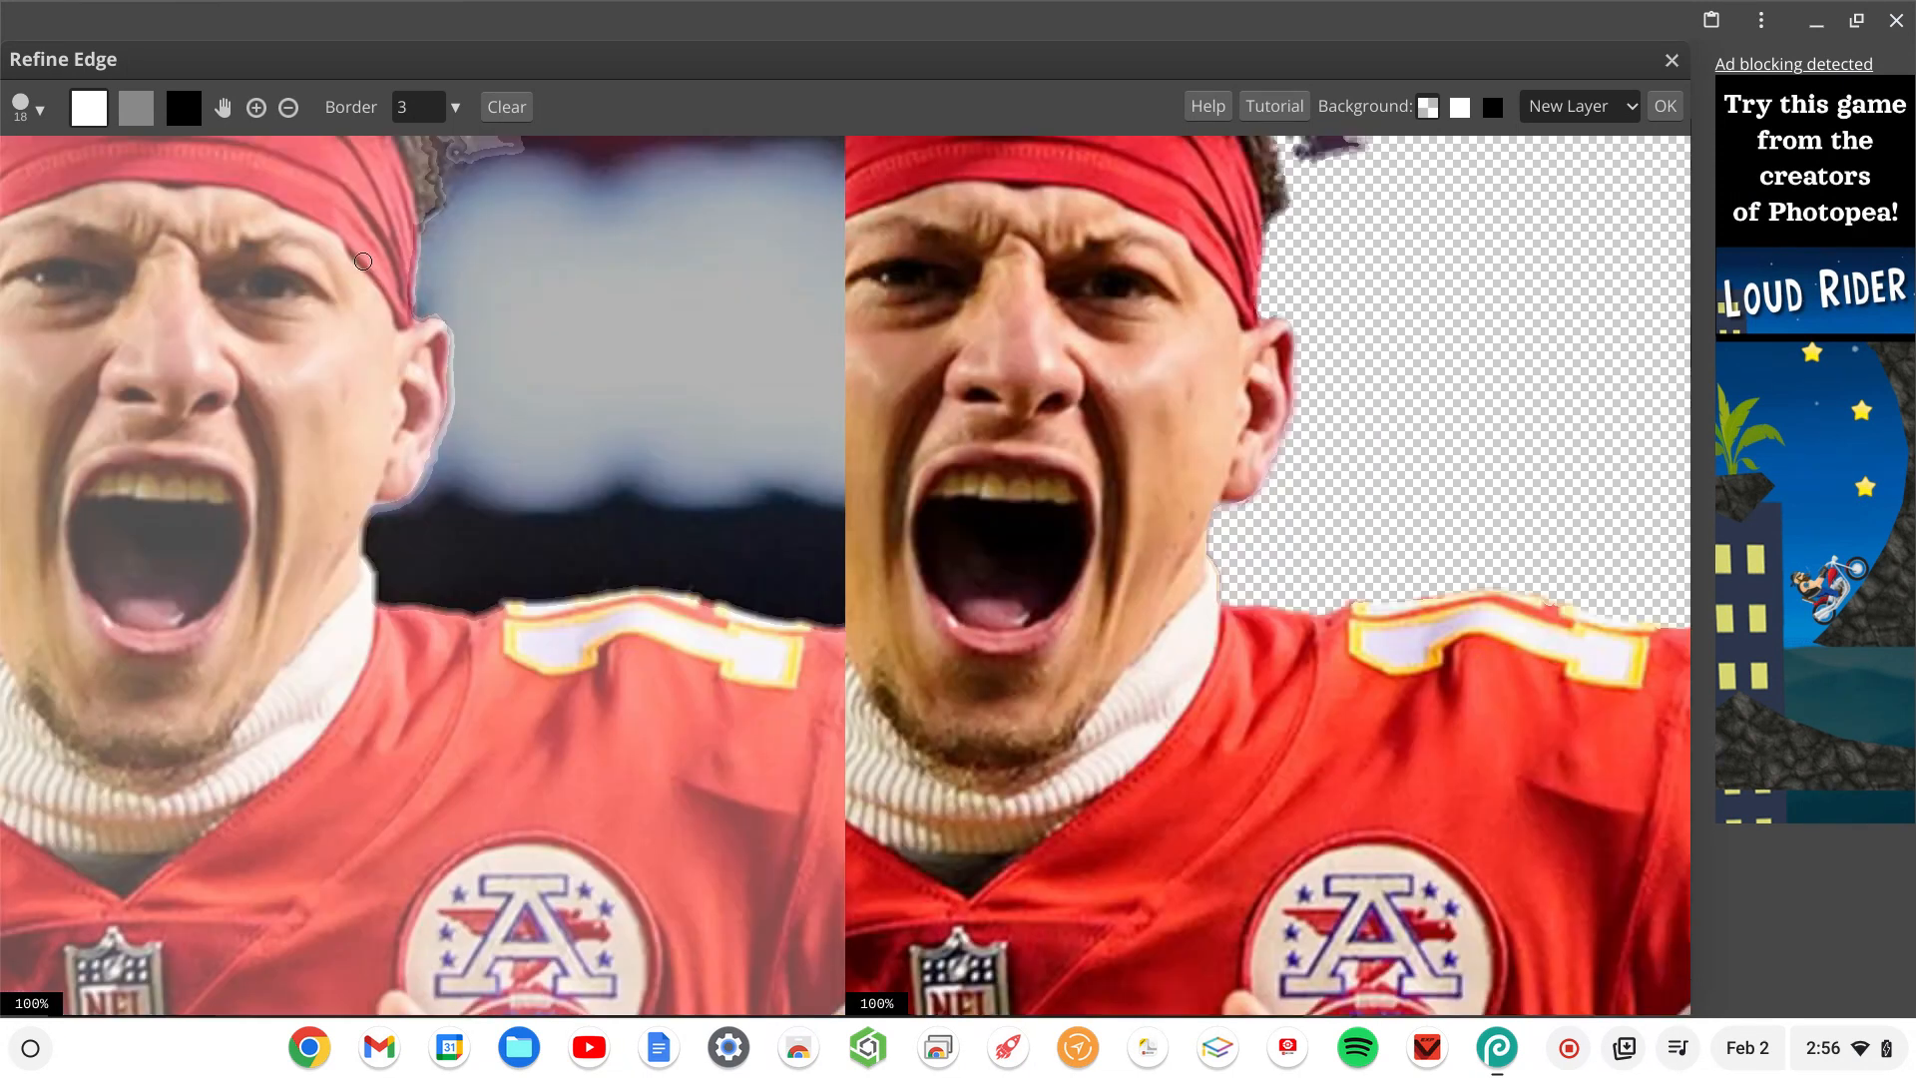
pyautogui.moveTo(395, 257); pyautogui.dragTo(641, 660)
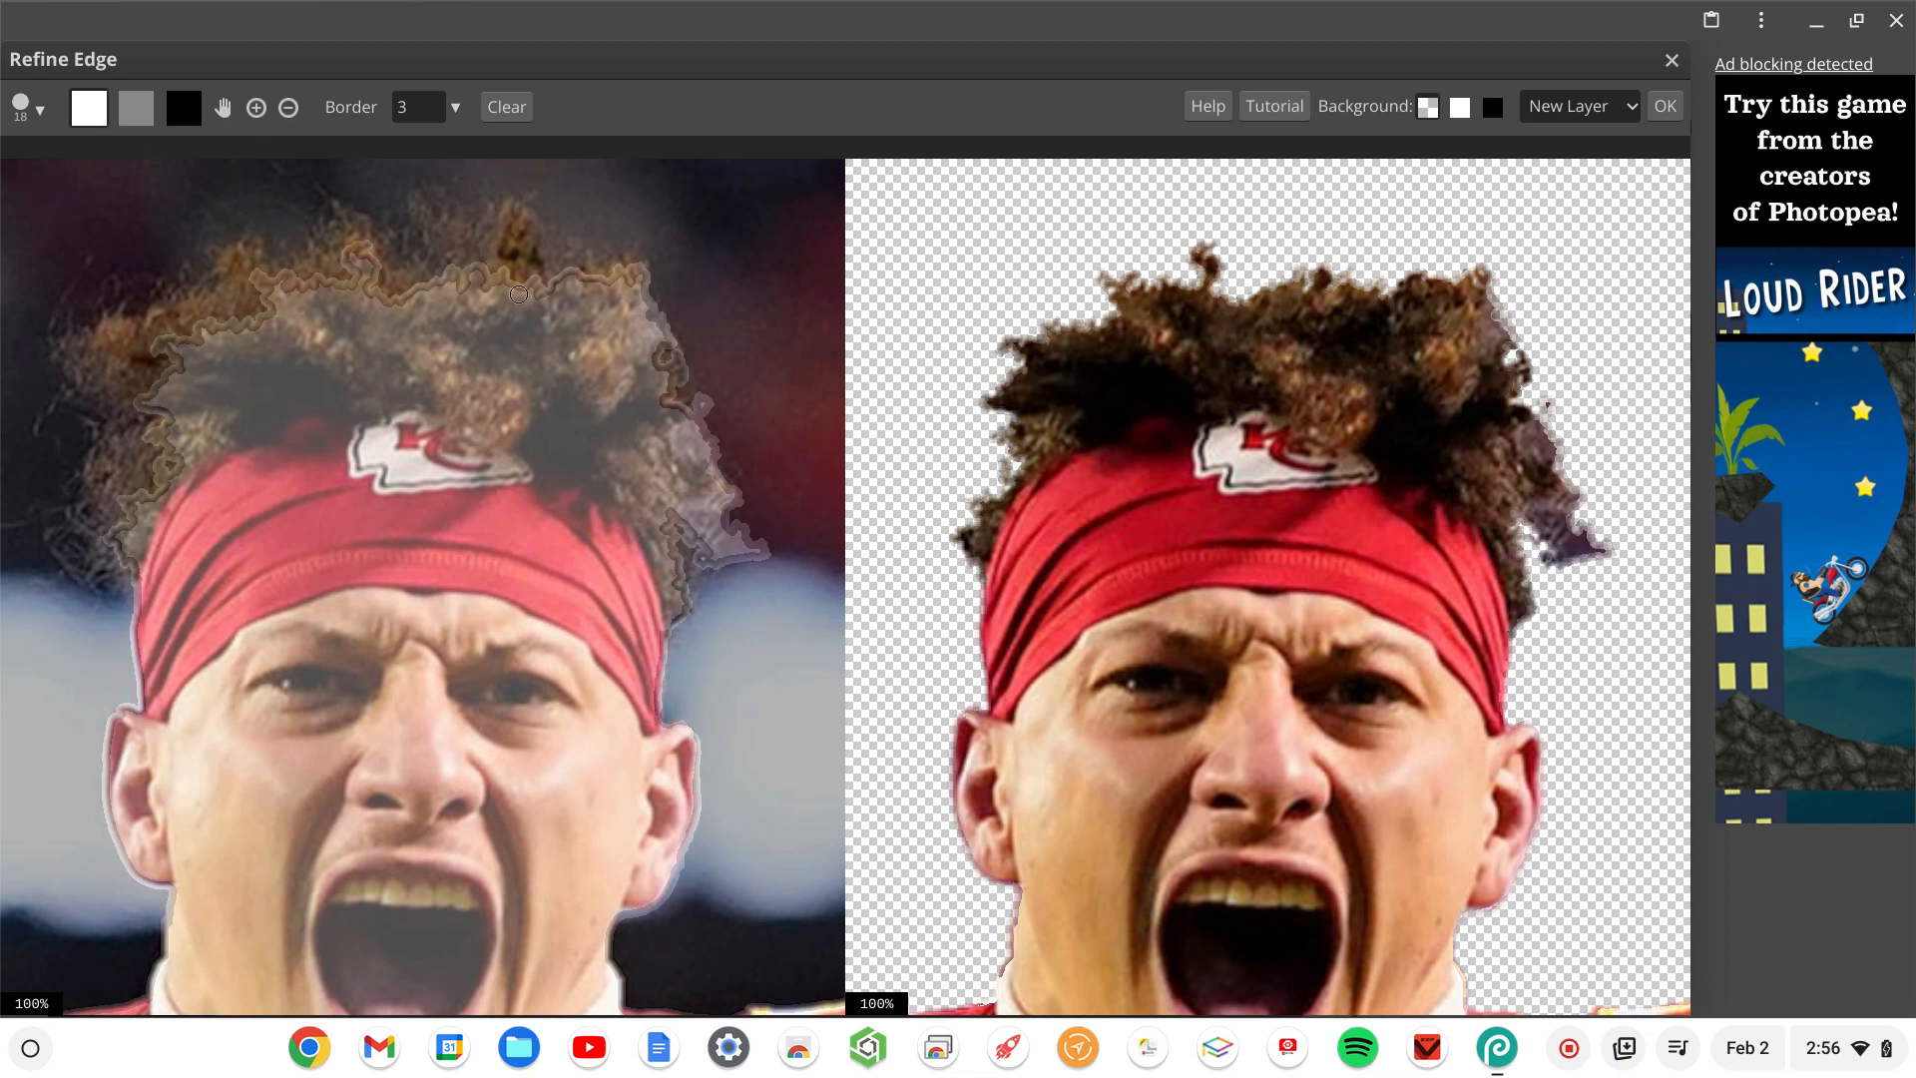
pyautogui.moveTo(522, 298)
pyautogui.mouseDown()
pyautogui.moveTo(524, 257)
pyautogui.moveTo(524, 292)
pyautogui.mouseUp()
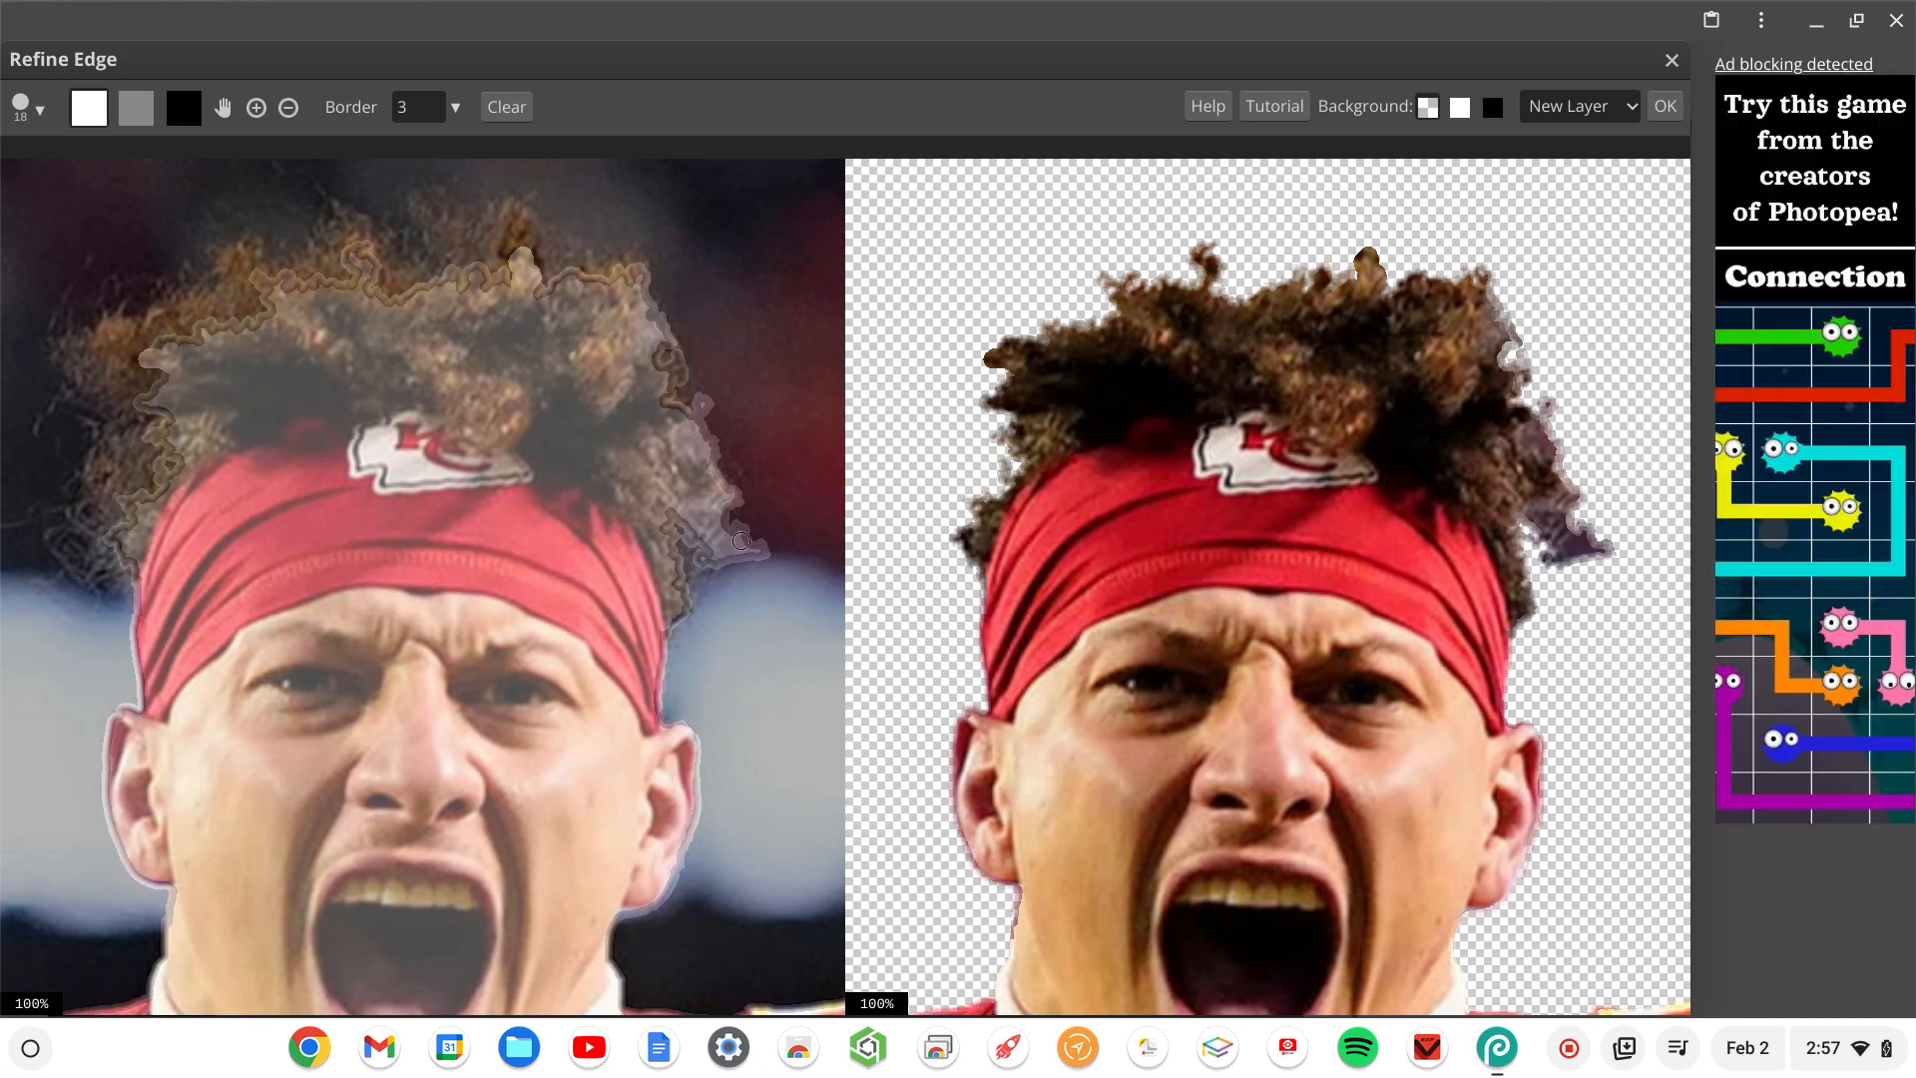
pyautogui.click(194, 113)
pyautogui.moveTo(751, 539)
pyautogui.mouseDown()
pyautogui.moveTo(767, 555)
pyautogui.moveTo(743, 552)
pyautogui.mouseUp()
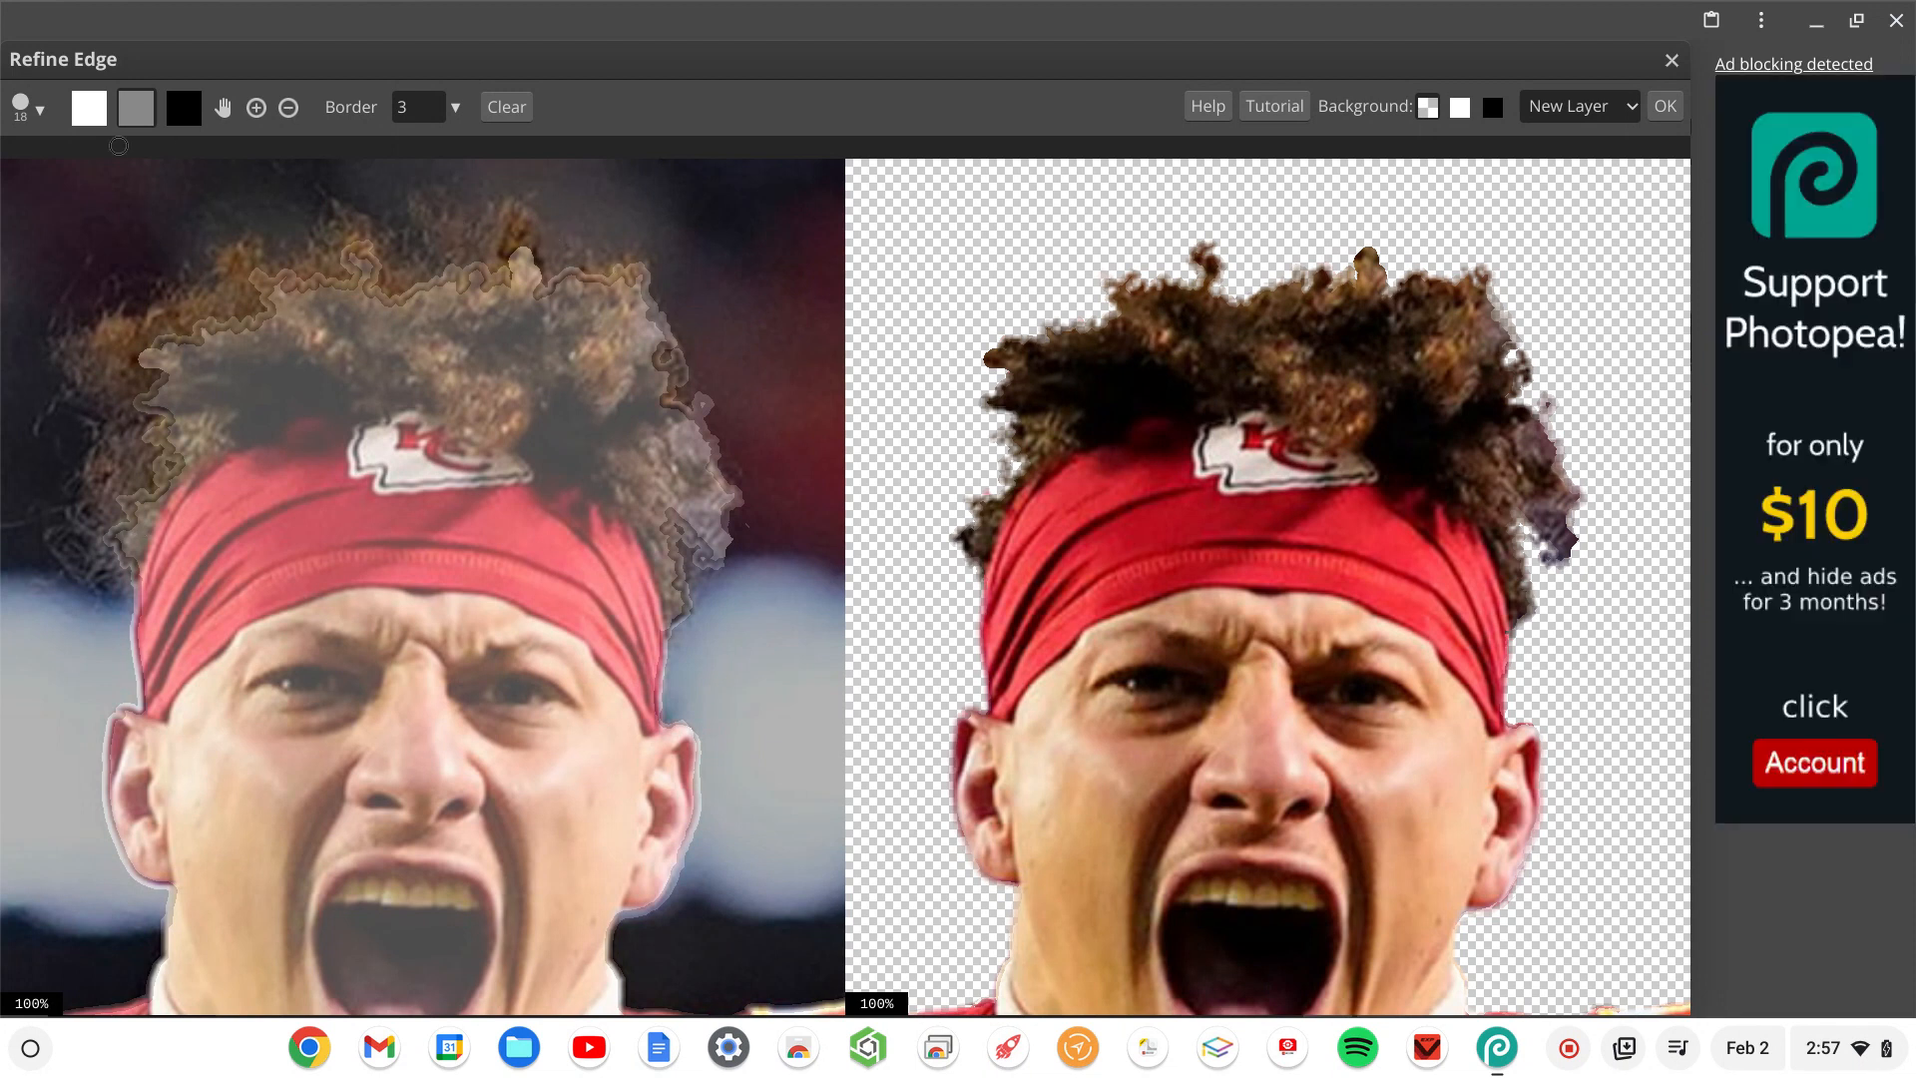
# Set the Refine Edge brush size to 41 px and paint the outer edge of the hair gray.
pyautogui.click(40, 110)
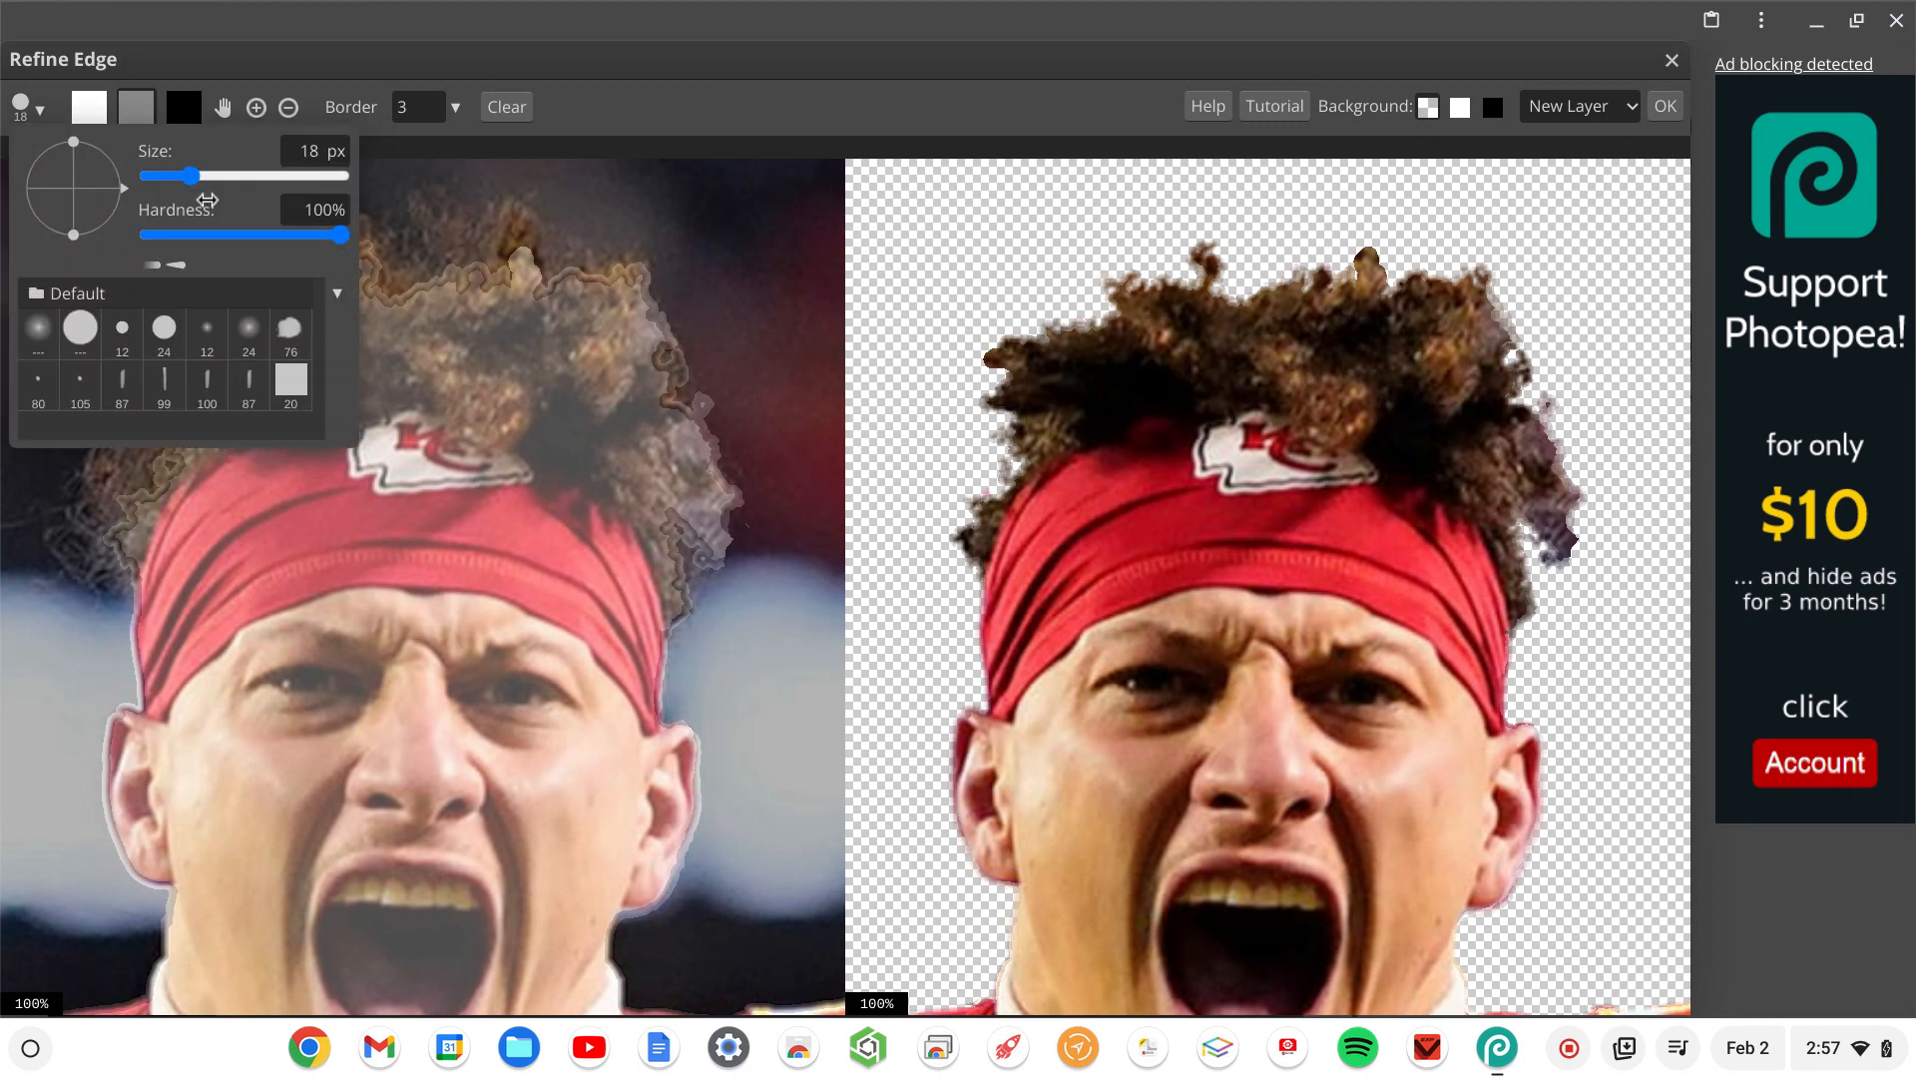
pyautogui.click(228, 177)
pyautogui.click(207, 177)
pyautogui.moveTo(638, 272)
pyautogui.mouseDown()
pyautogui.moveTo(539, 271)
pyautogui.moveTo(510, 208)
pyautogui.moveTo(497, 265)
pyautogui.moveTo(478, 266)
pyautogui.moveTo(439, 212)
pyautogui.moveTo(457, 256)
pyautogui.moveTo(404, 277)
pyautogui.moveTo(350, 223)
pyautogui.moveTo(333, 270)
pyautogui.moveTo(226, 261)
pyautogui.moveTo(236, 302)
pyautogui.moveTo(255, 299)
pyautogui.moveTo(172, 317)
pyautogui.moveTo(192, 321)
pyautogui.moveTo(217, 302)
pyautogui.moveTo(118, 325)
pyautogui.moveTo(102, 302)
pyautogui.moveTo(72, 349)
pyautogui.moveTo(162, 342)
pyautogui.moveTo(124, 398)
pyautogui.moveTo(157, 458)
pyautogui.moveTo(152, 499)
pyautogui.moveTo(126, 511)
pyautogui.moveTo(132, 444)
pyautogui.moveTo(114, 511)
pyautogui.mouseUp()
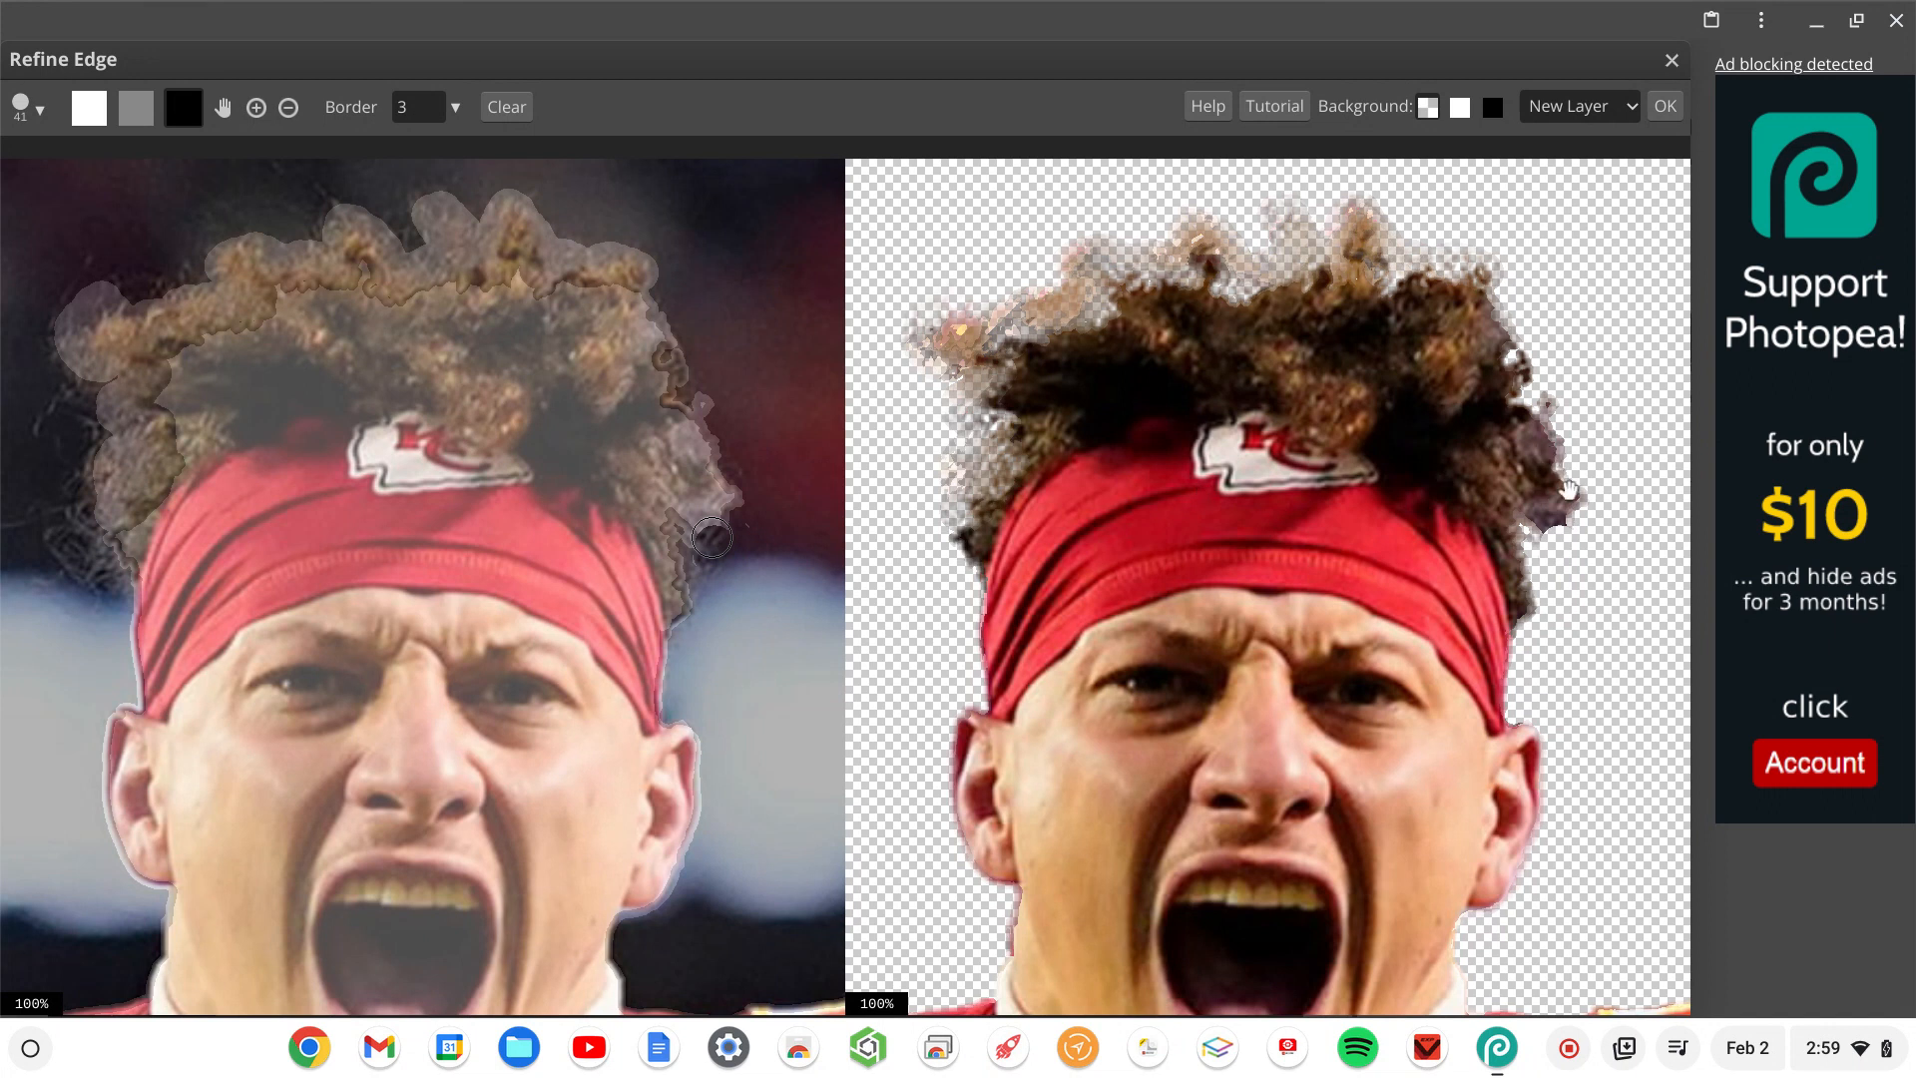
# Paint the stray fringe at the hair's right edge black and the solid hair on its upper left white.
pyautogui.moveTo(749, 514); pyautogui.dragTo(697, 529)
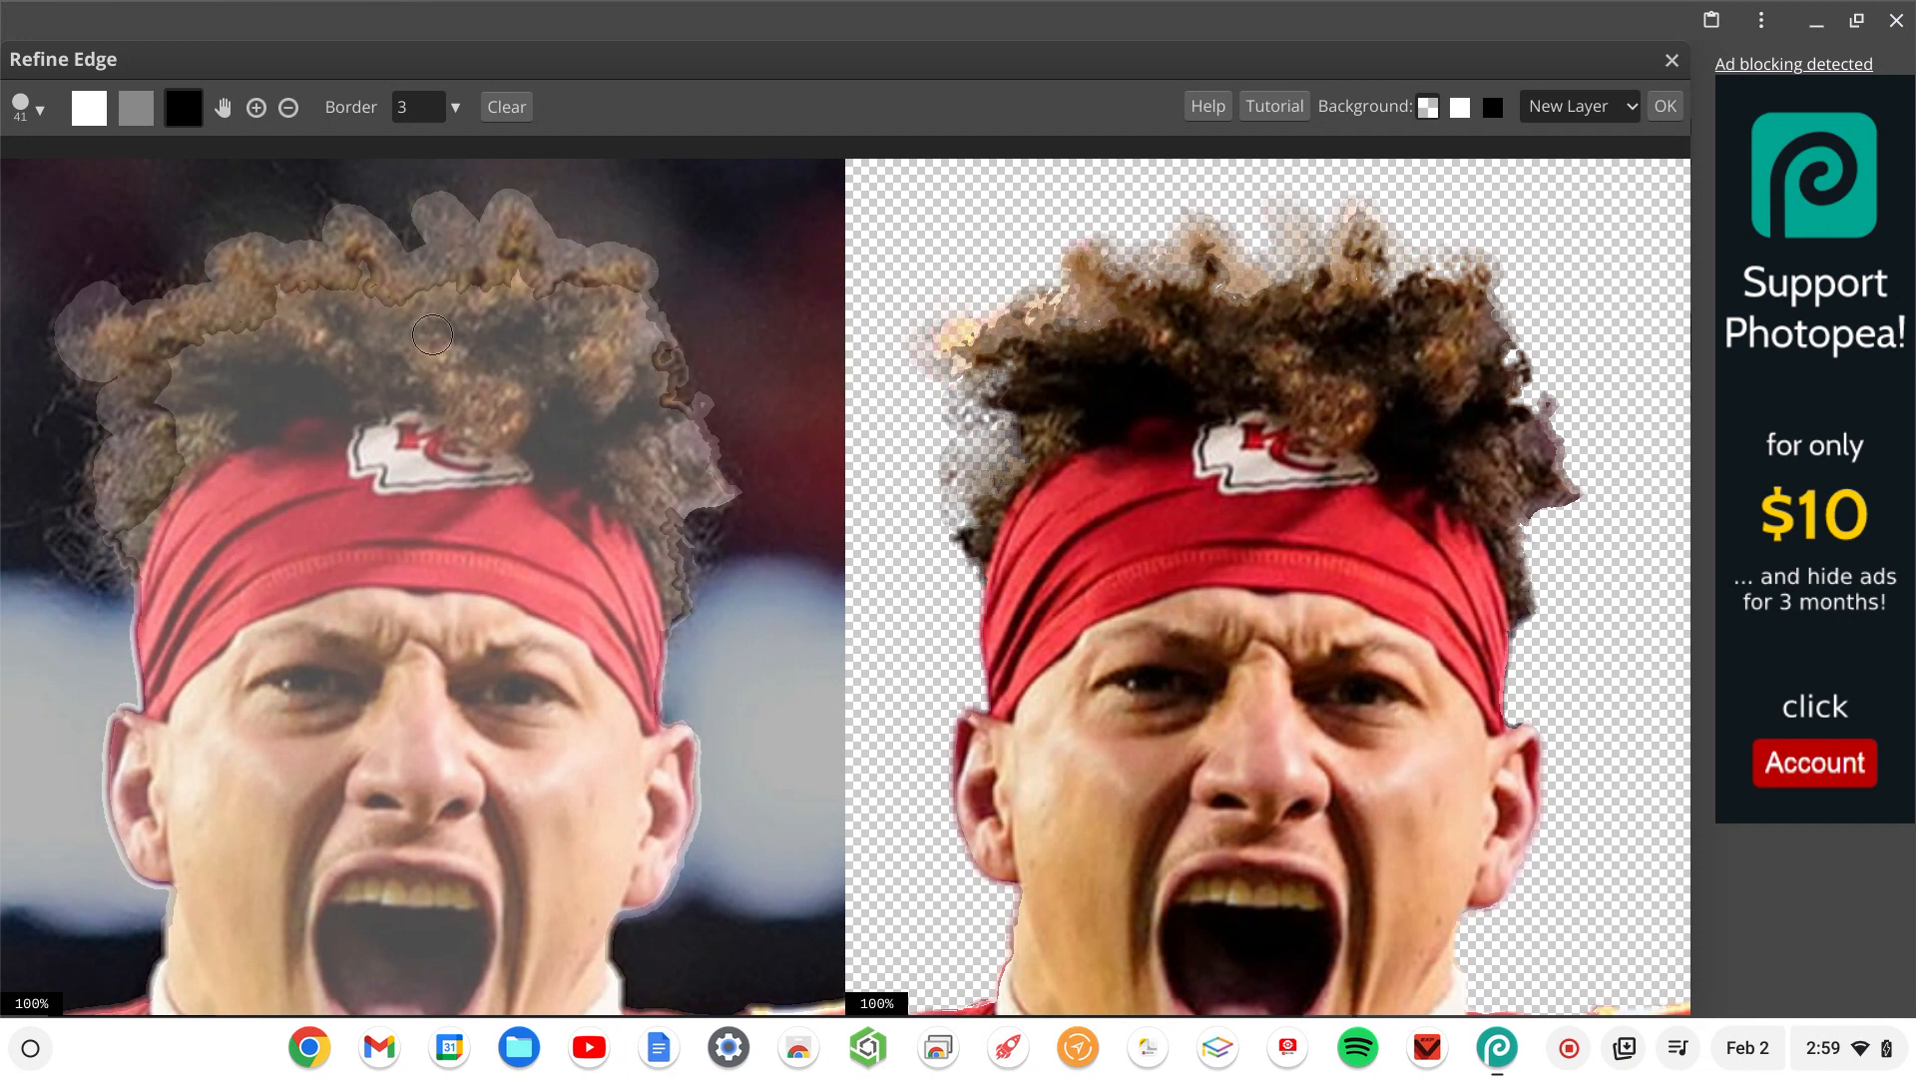
pyautogui.click(93, 114)
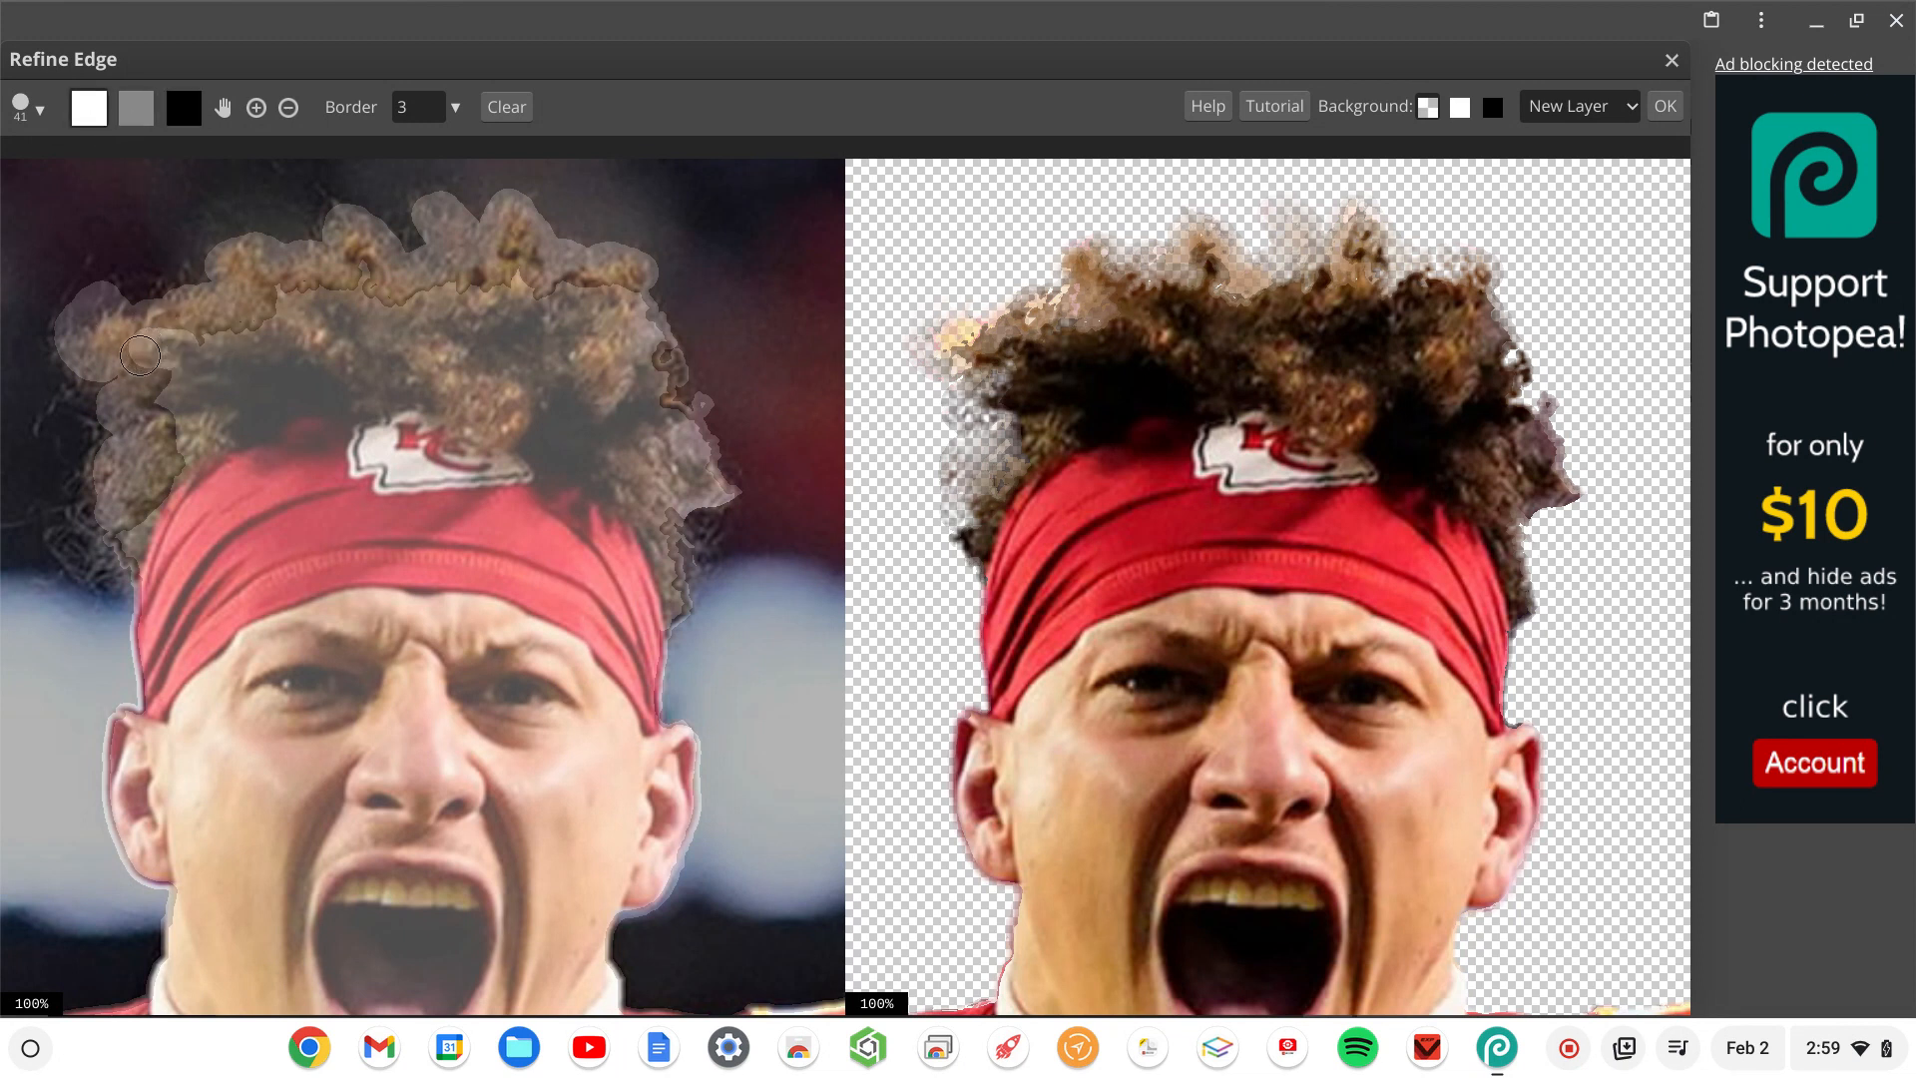
pyautogui.moveTo(139, 354); pyautogui.dragTo(167, 369)
pyautogui.moveTo(168, 370); pyautogui.dragTo(291, 364)
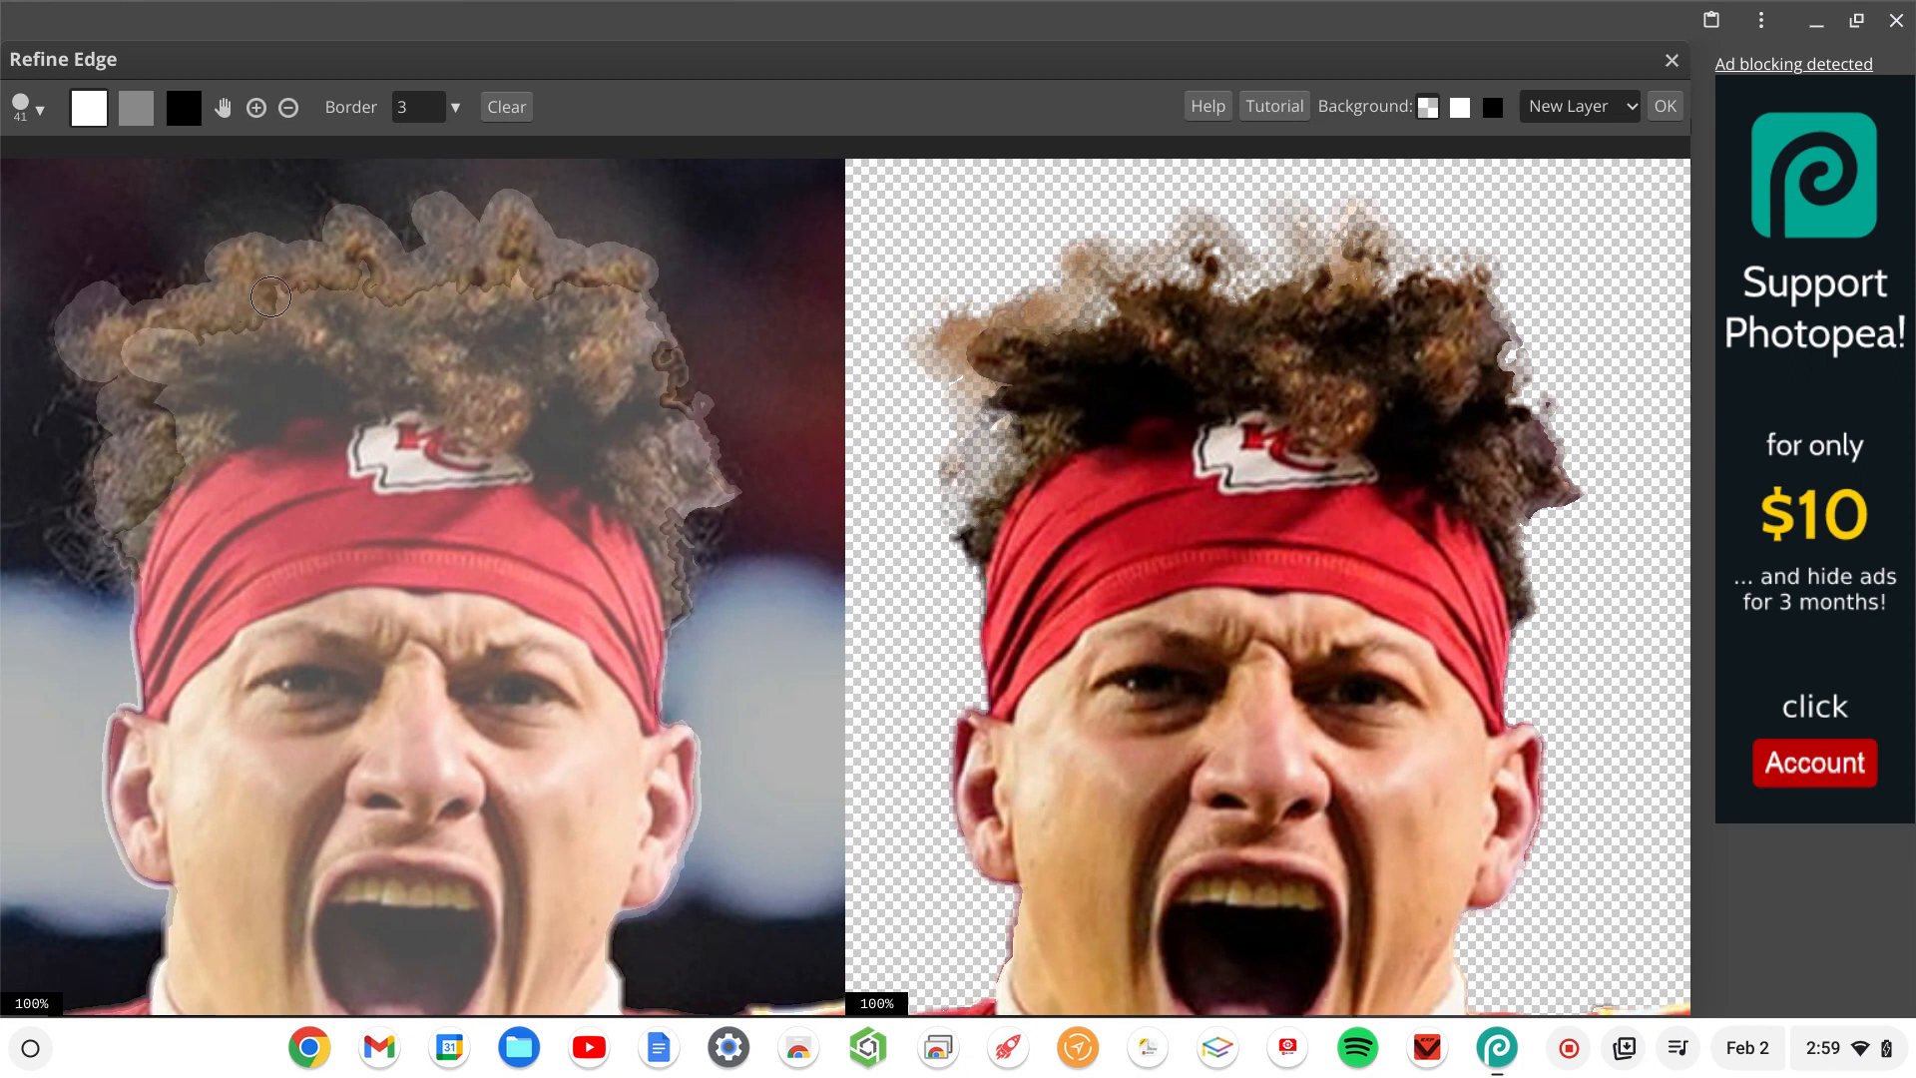
pyautogui.moveTo(264, 308); pyautogui.dragTo(210, 336)
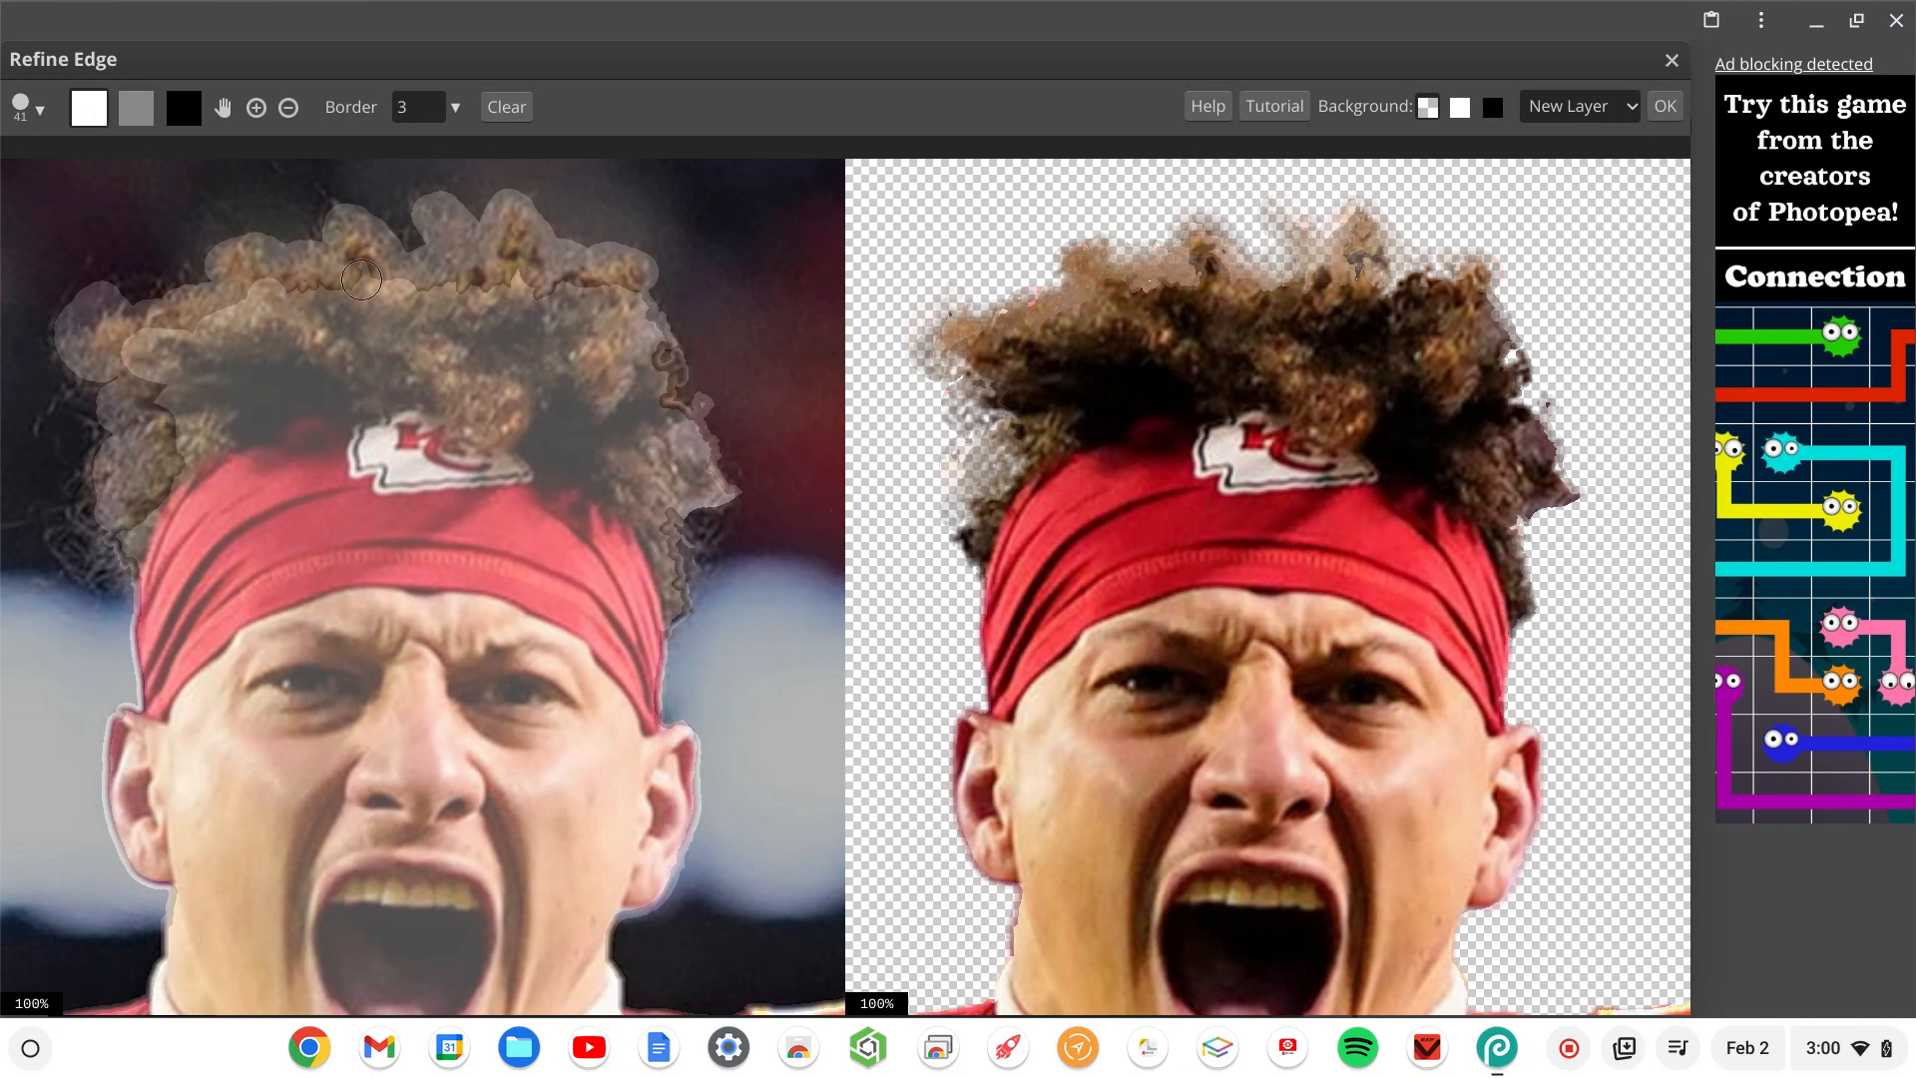
# Rework the hair's right edge by painting white over the tip, black over the outer fringe and gray along the boundary.
pyautogui.moveTo(737, 486); pyautogui.dragTo(720, 512)
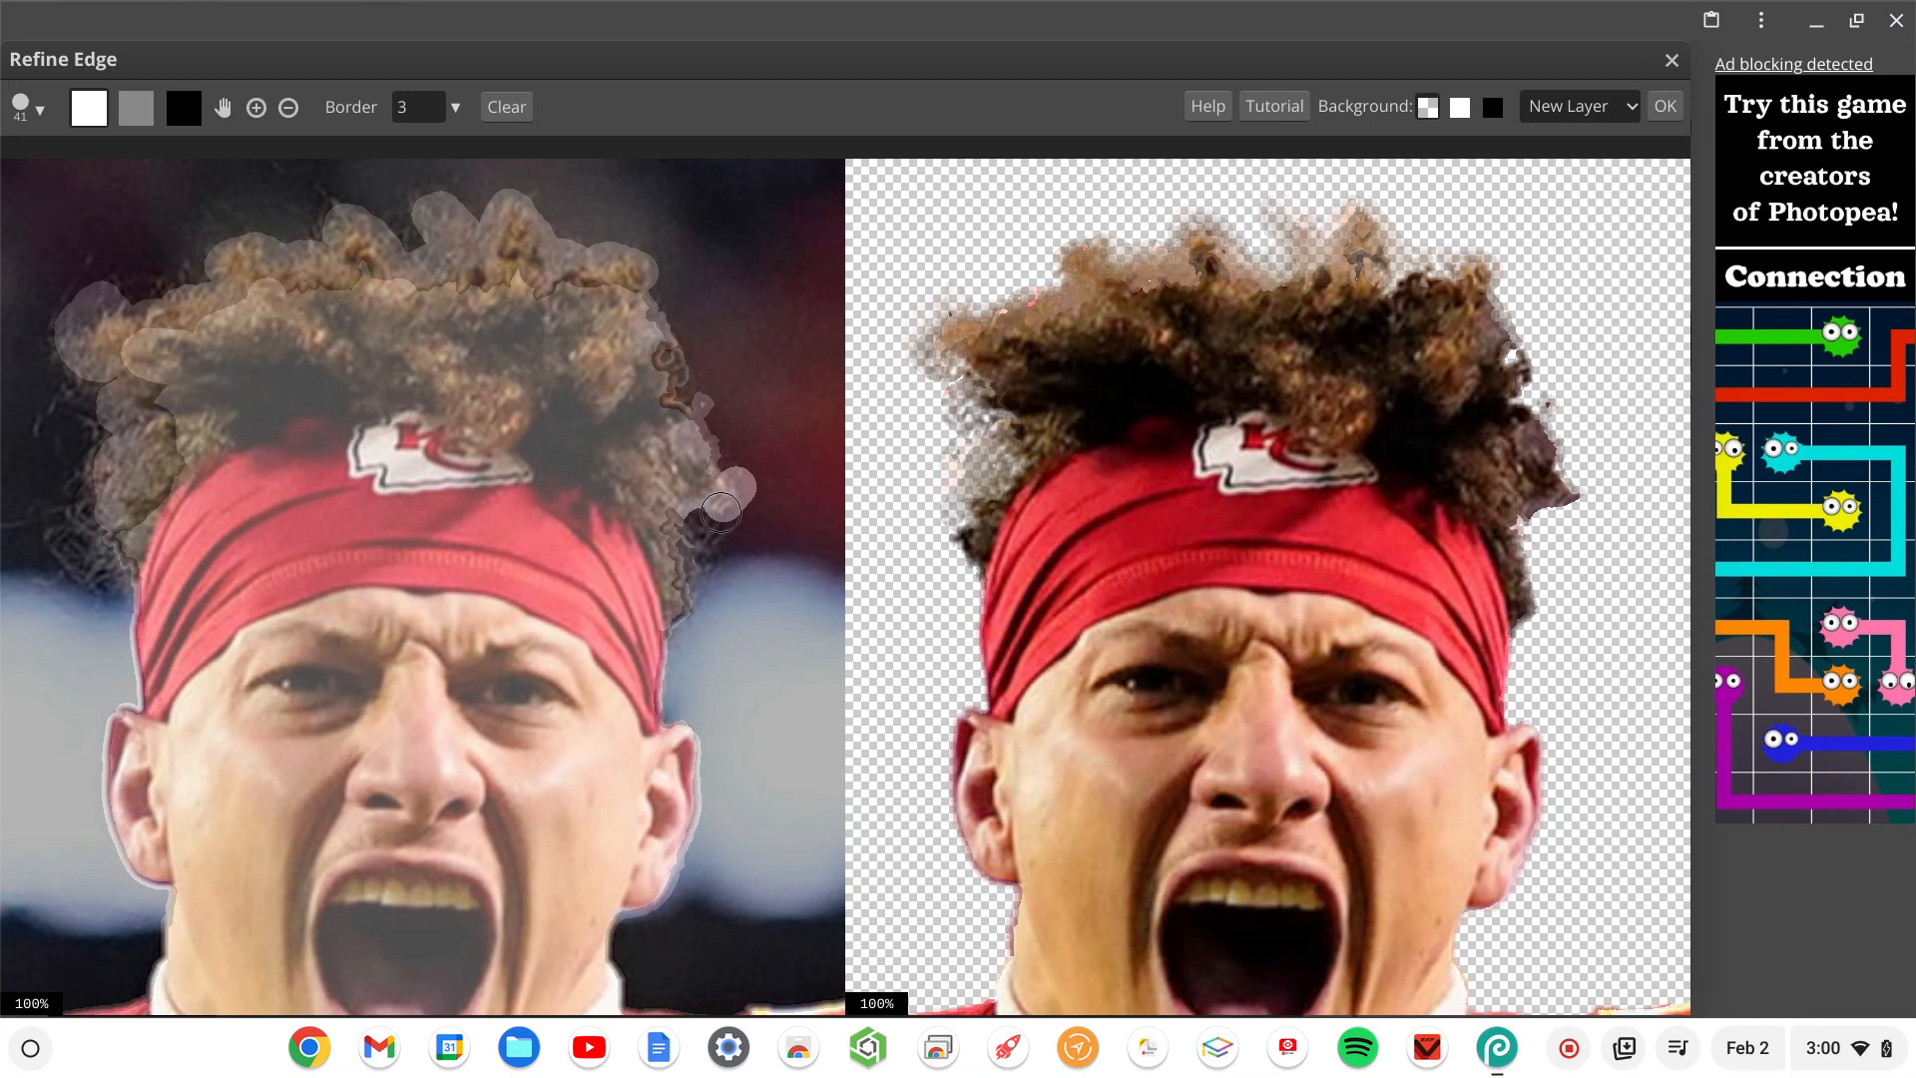
pyautogui.click(182, 102)
pyautogui.moveTo(757, 461)
pyautogui.mouseDown()
pyautogui.moveTo(724, 518)
pyautogui.moveTo(744, 457)
pyautogui.moveTo(723, 496)
pyautogui.mouseUp()
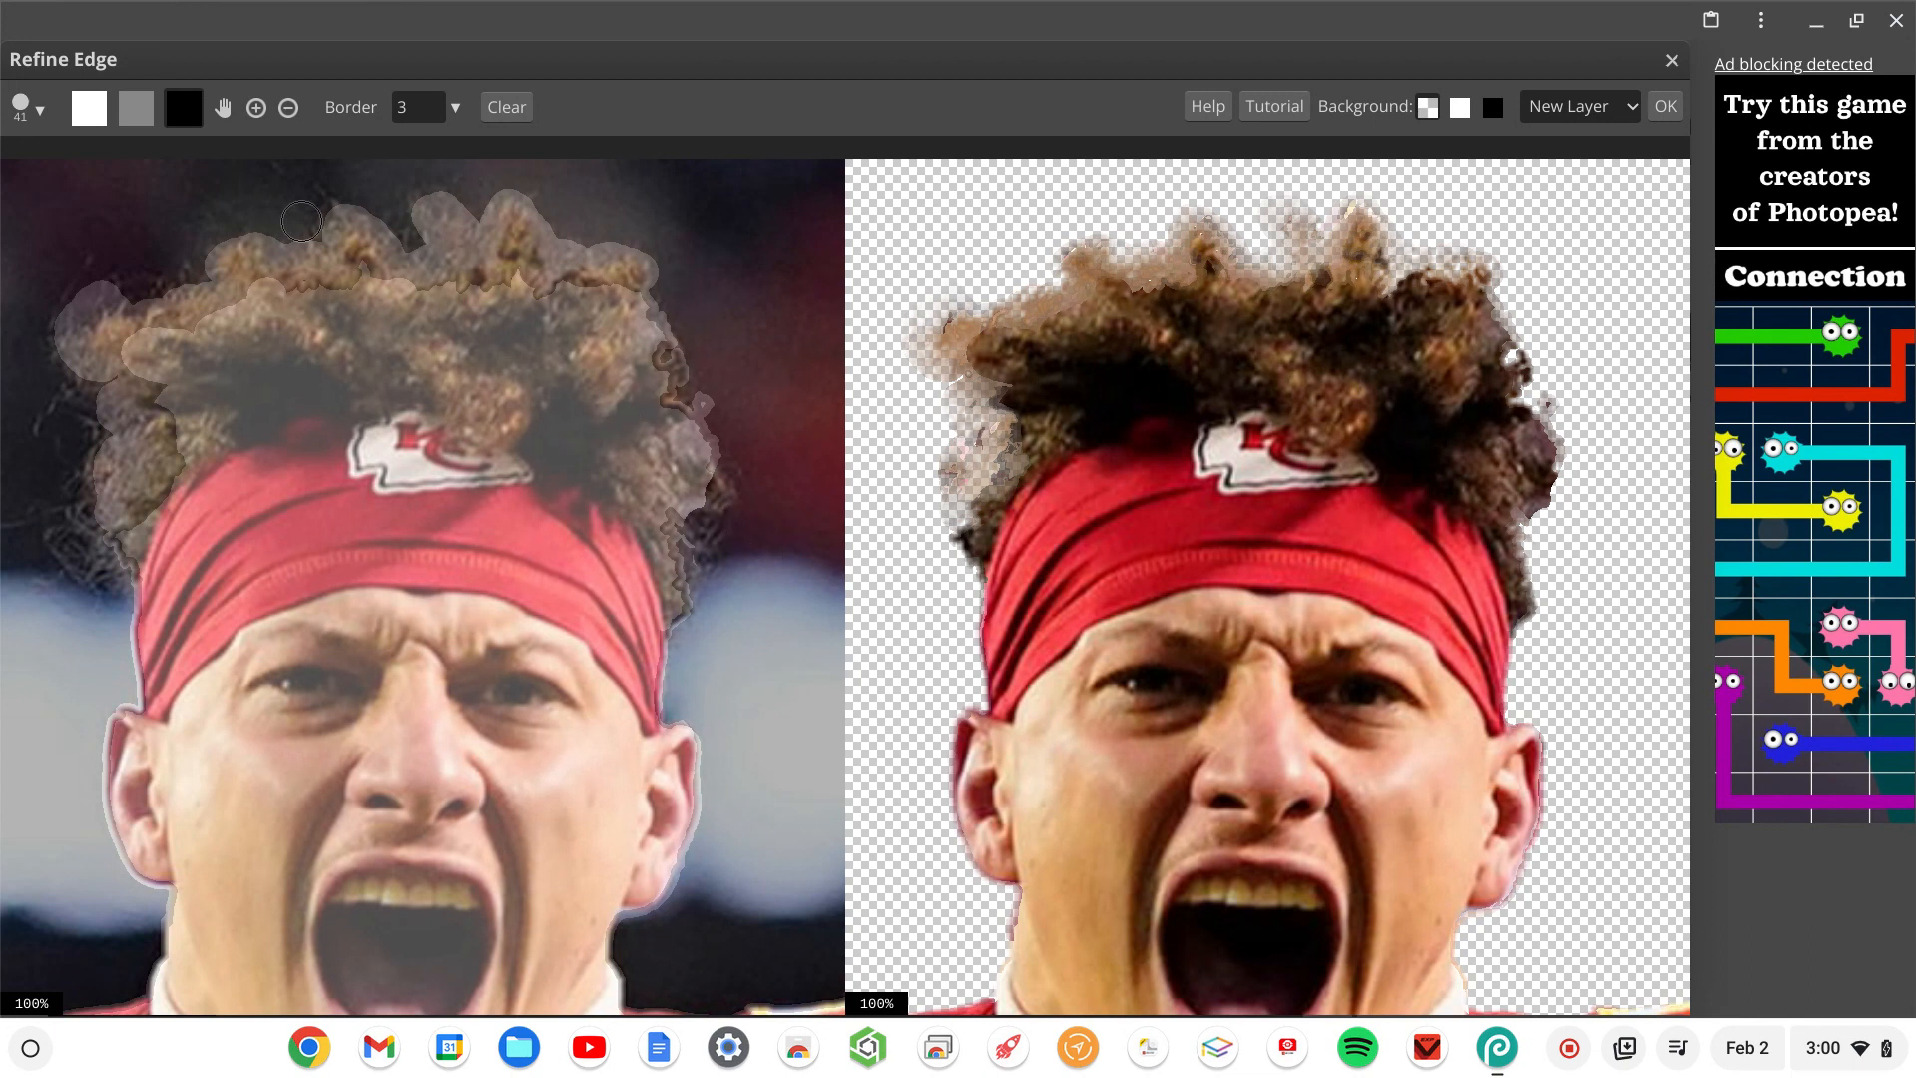
pyautogui.click(136, 107)
pyautogui.moveTo(689, 465)
pyautogui.mouseDown()
pyautogui.moveTo(724, 479)
pyautogui.moveTo(699, 531)
pyautogui.mouseUp()
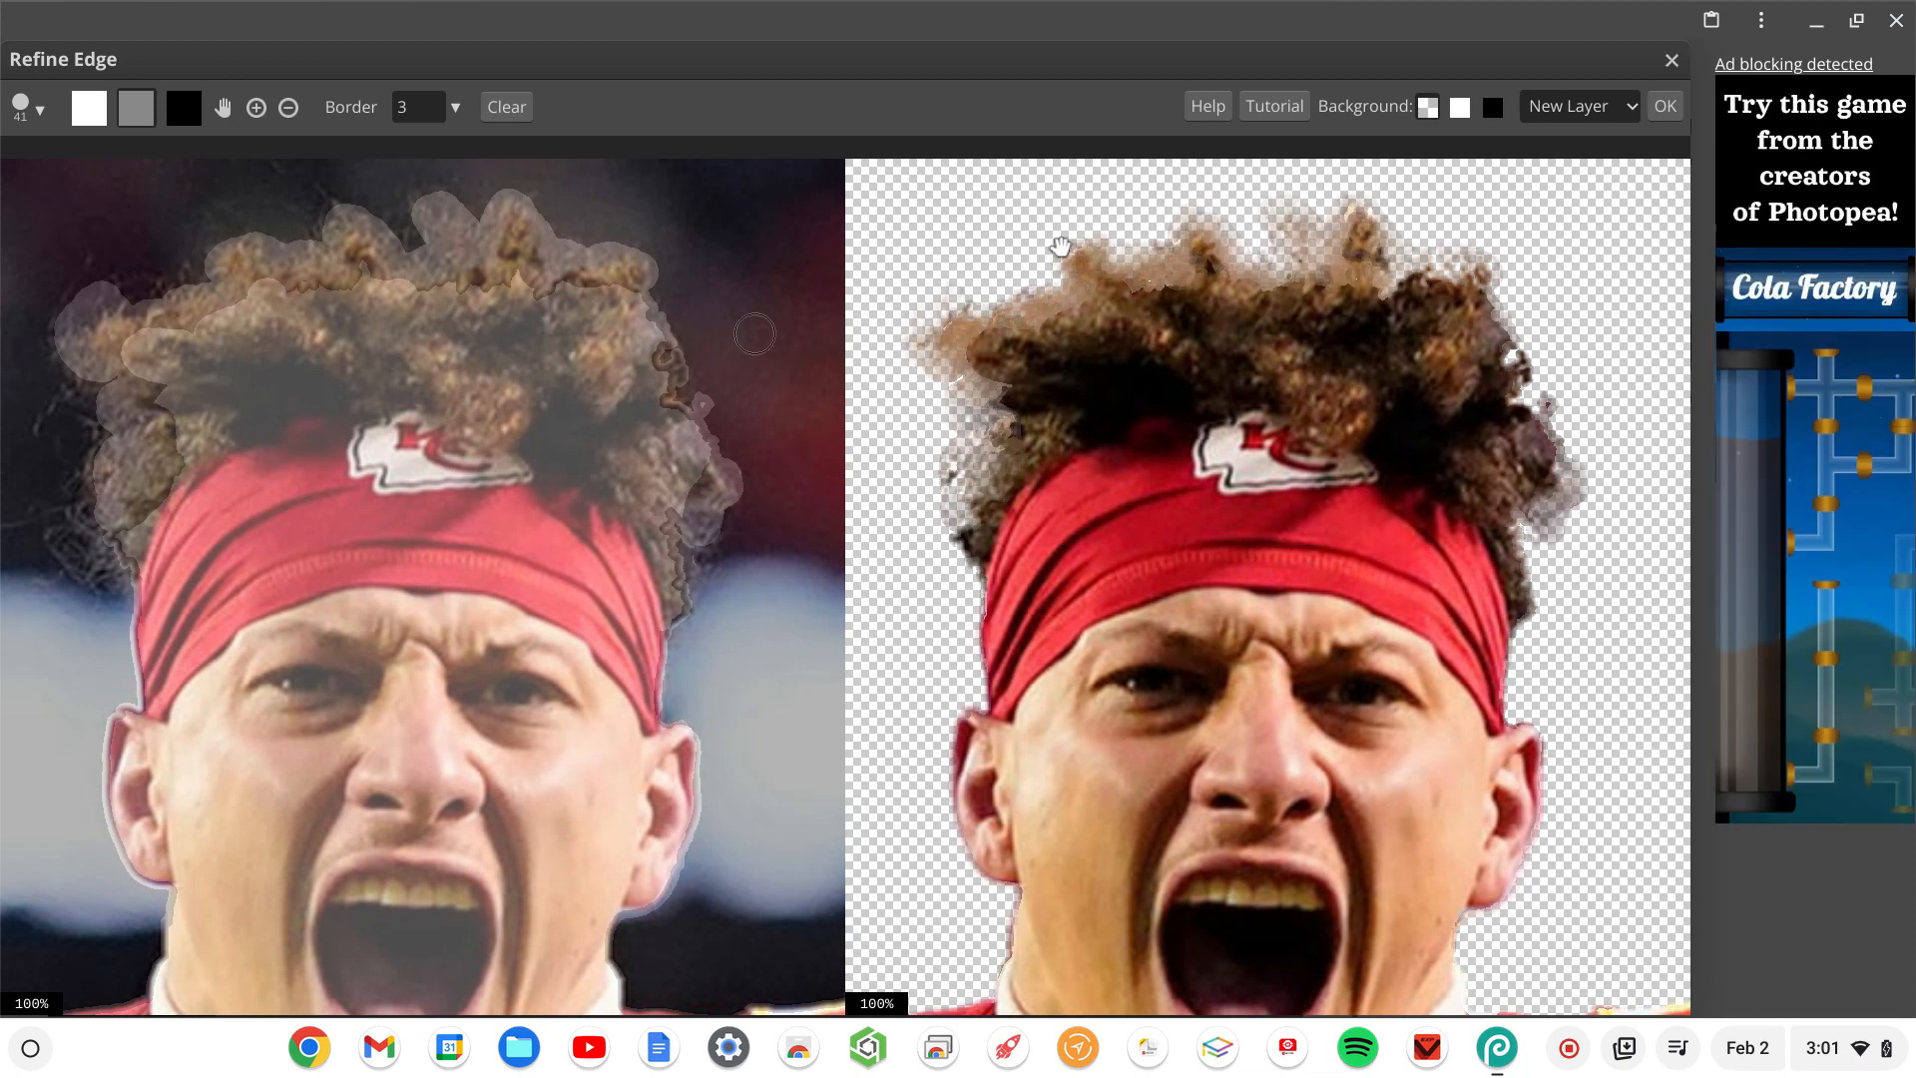
# Preview the whole cutout against a black background and output the refined edge as a Raster Mask.
pyautogui.click(1492, 107)
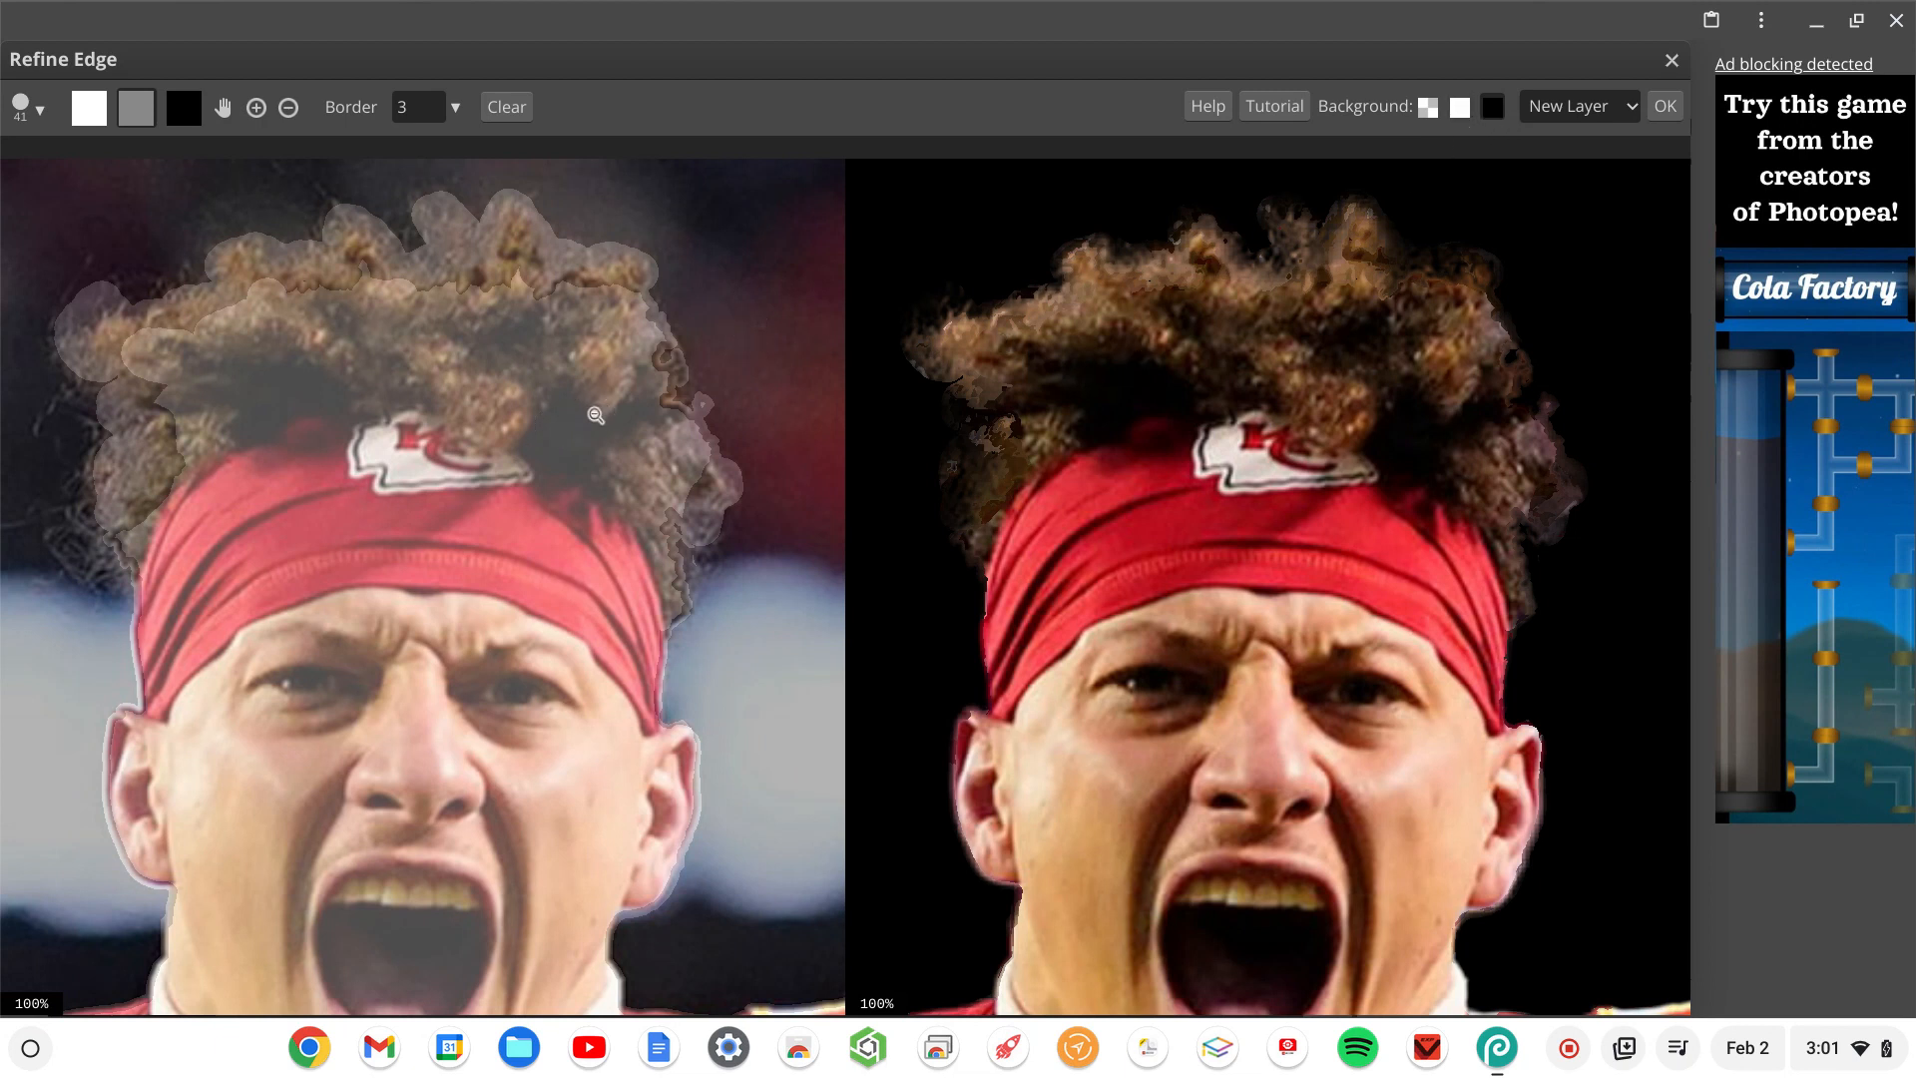
pyautogui.scroll(-2, 594, 413)
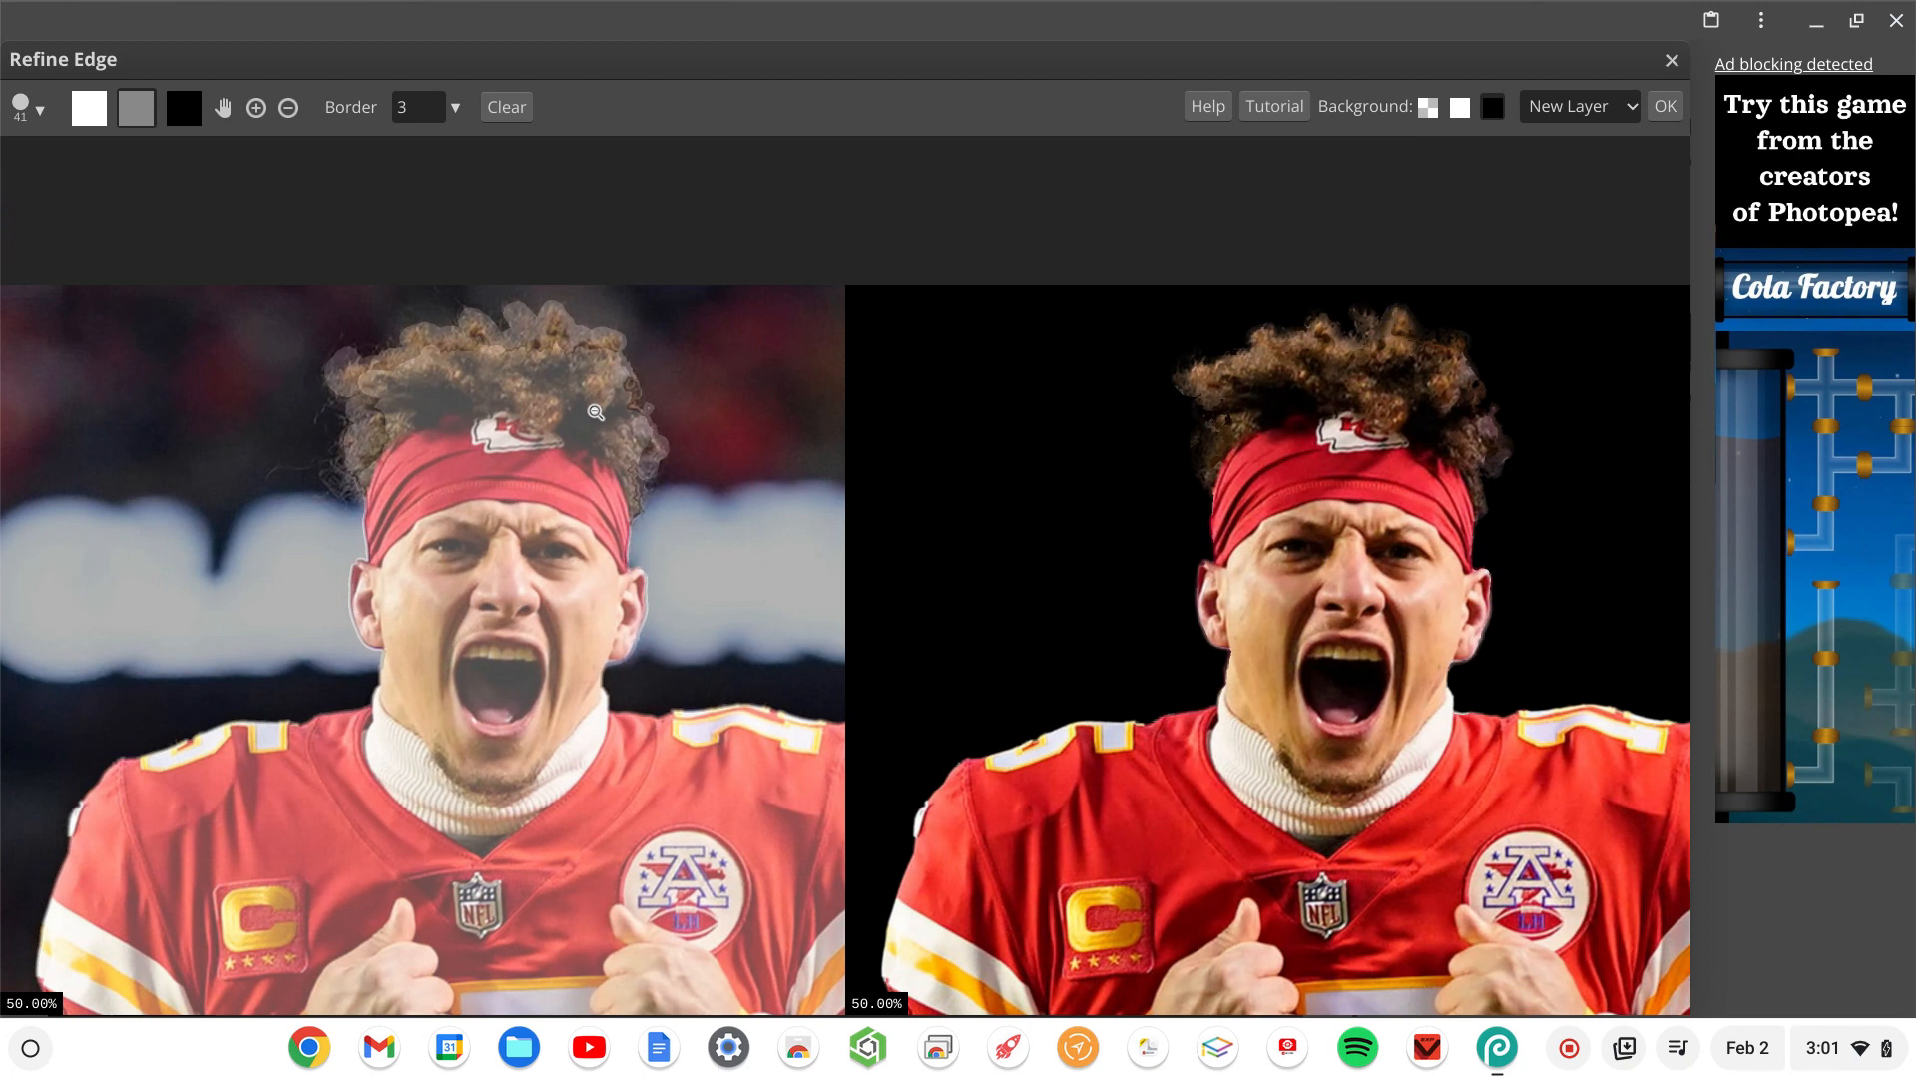
pyautogui.scroll(-1, 595, 412)
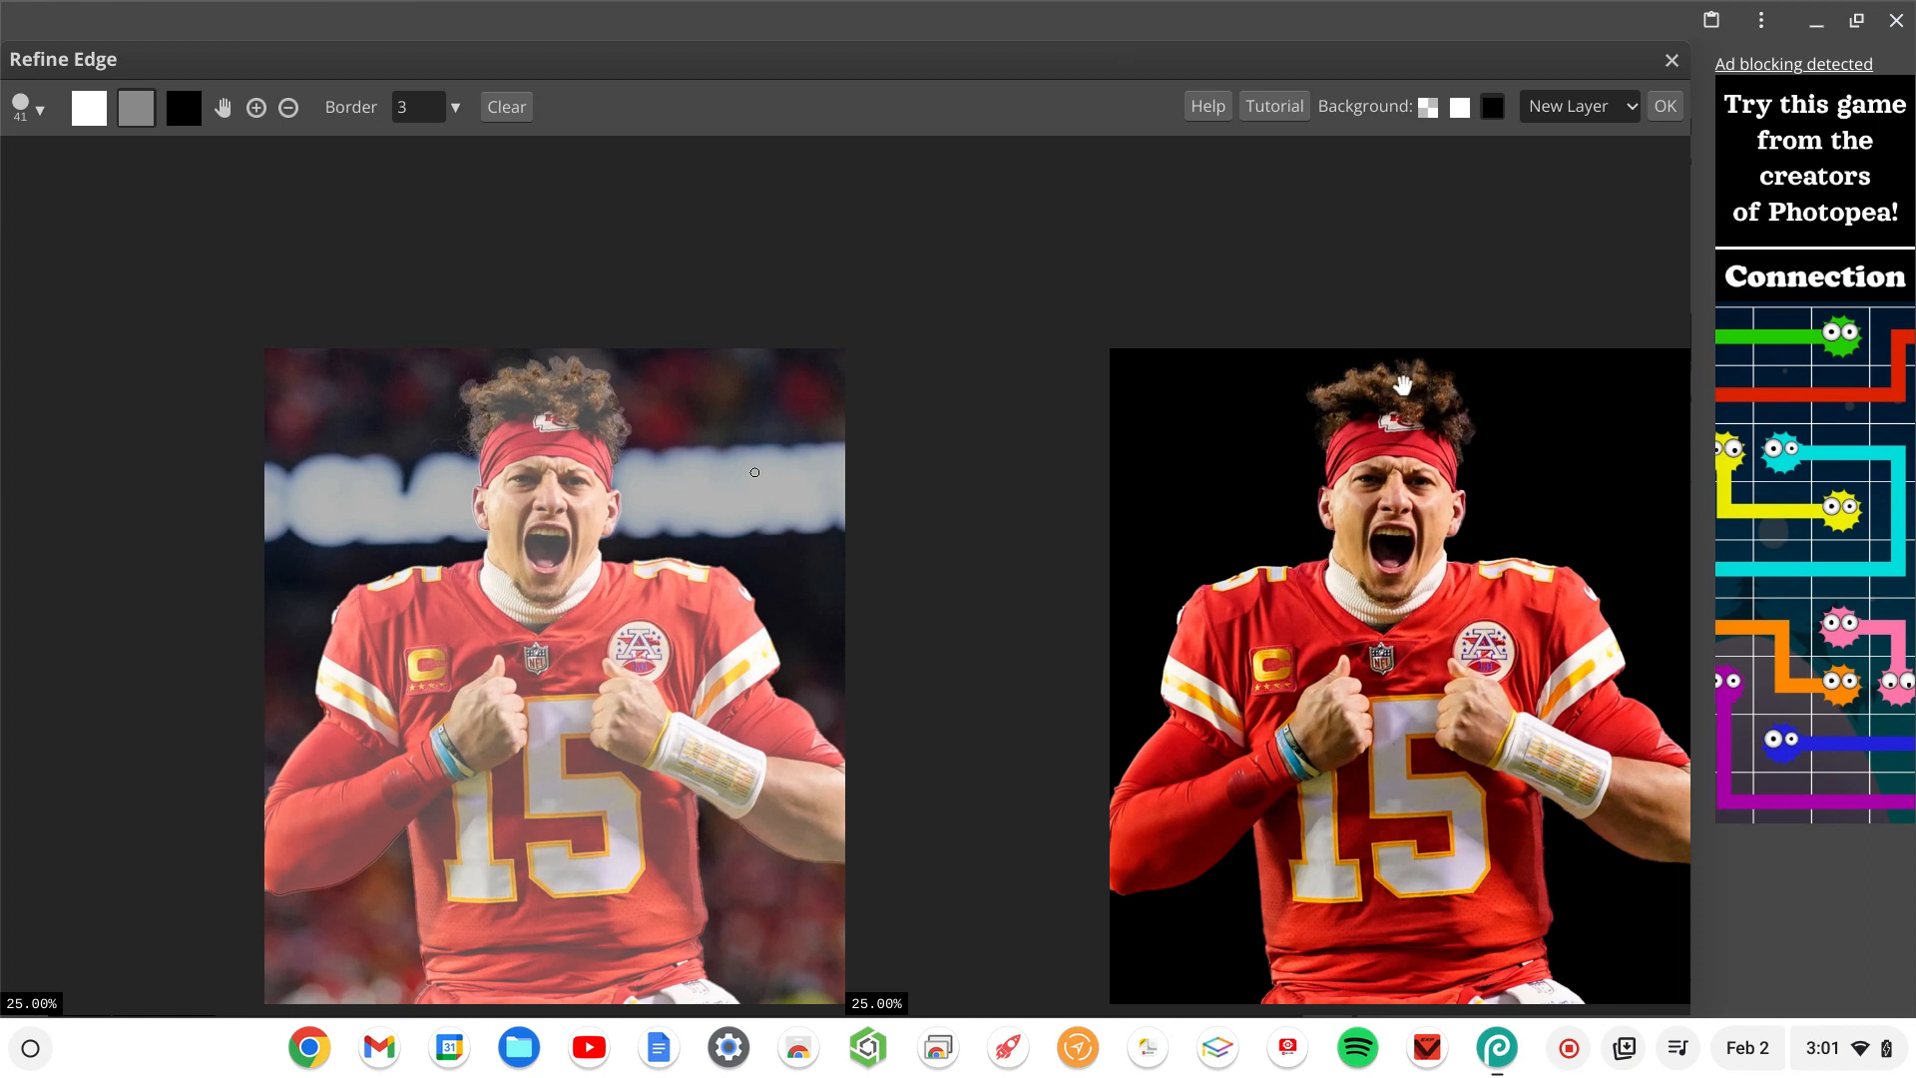
pyautogui.click(1603, 104)
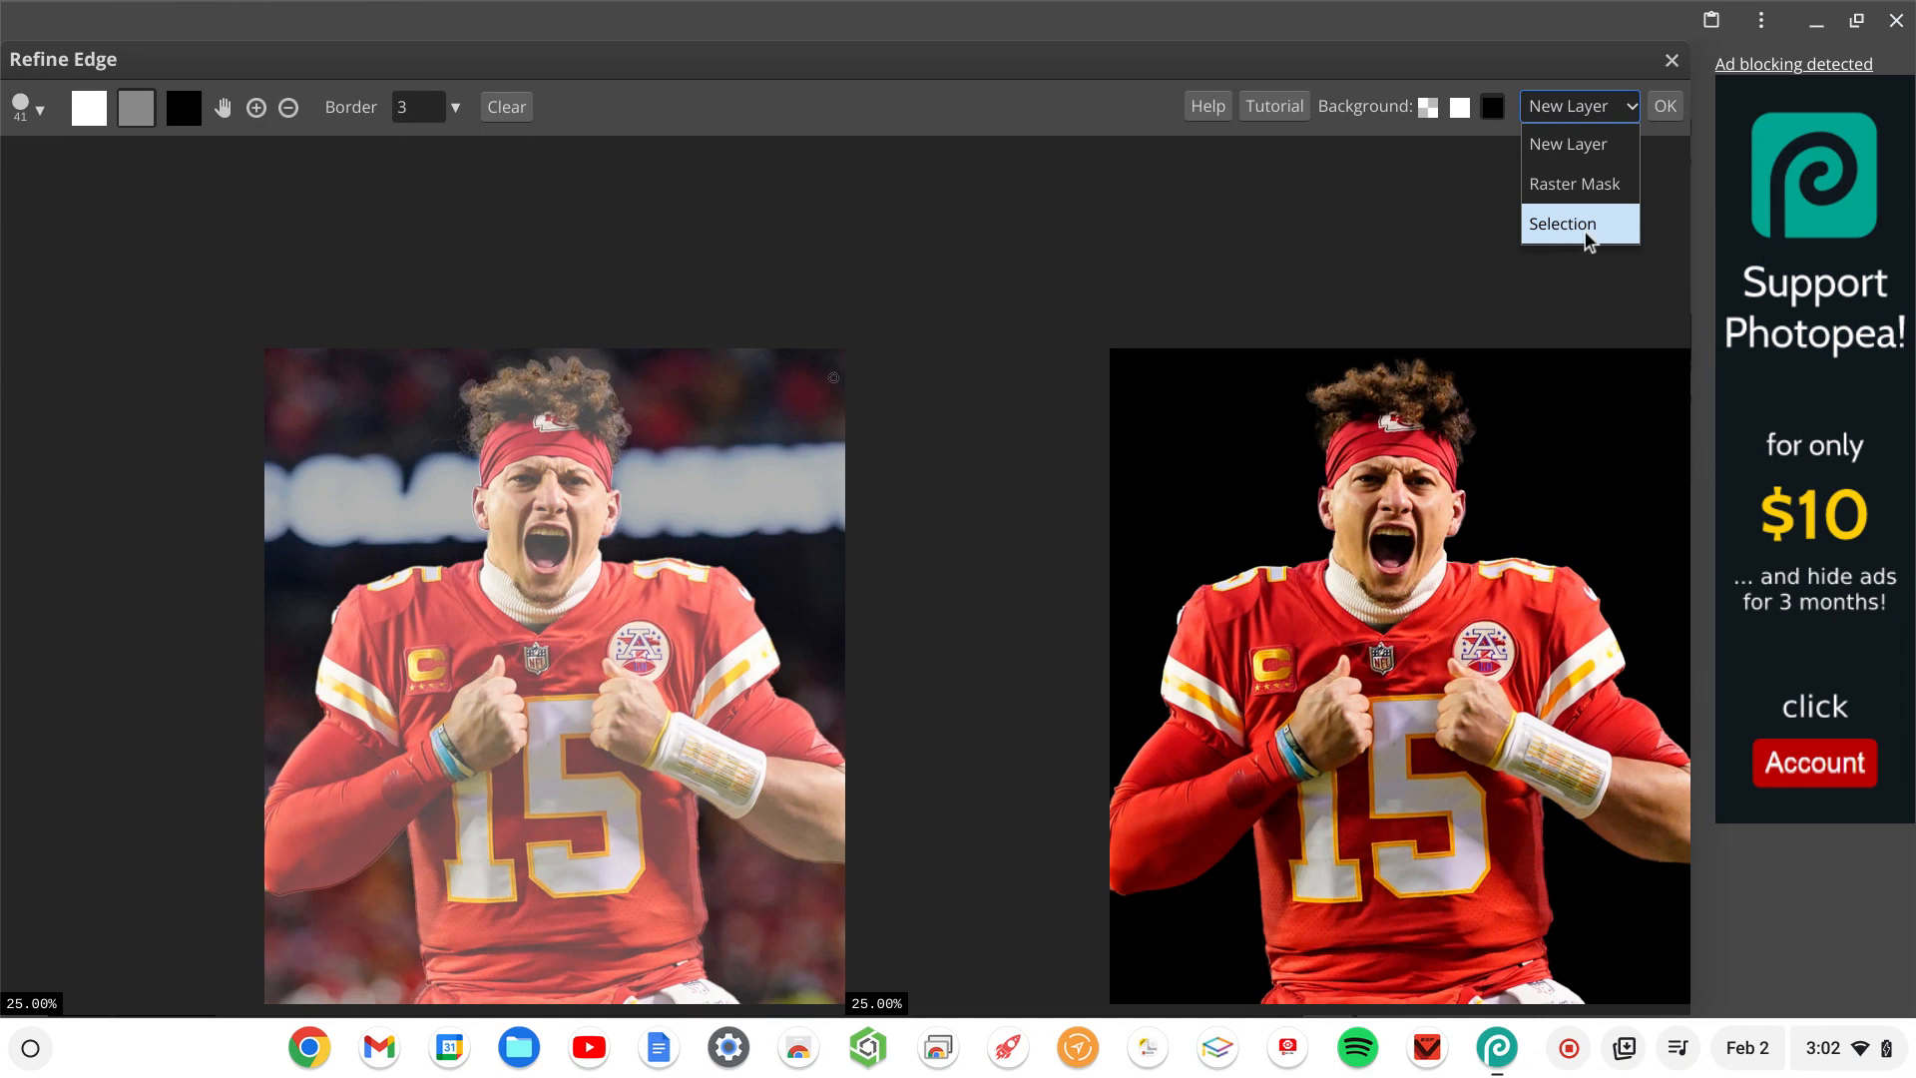
pyautogui.click(1563, 186)
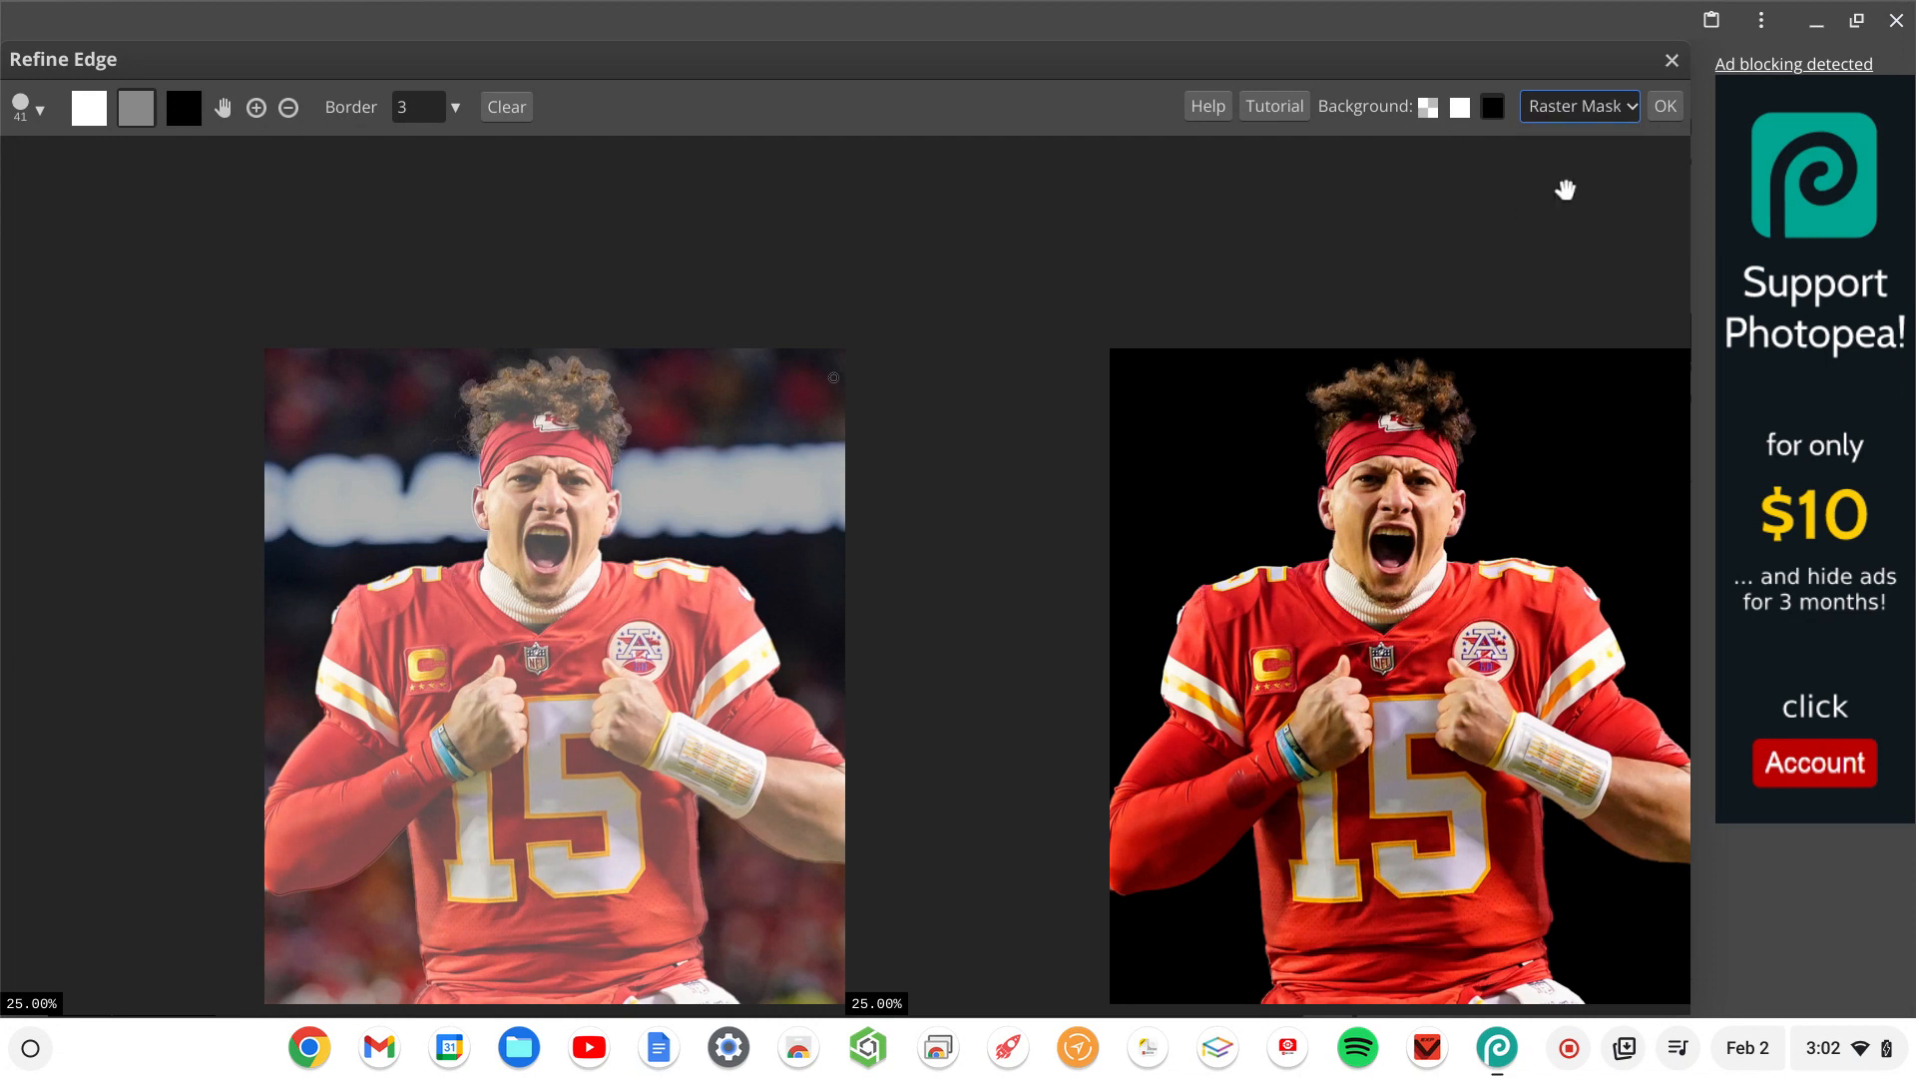
pyautogui.click(1664, 106)
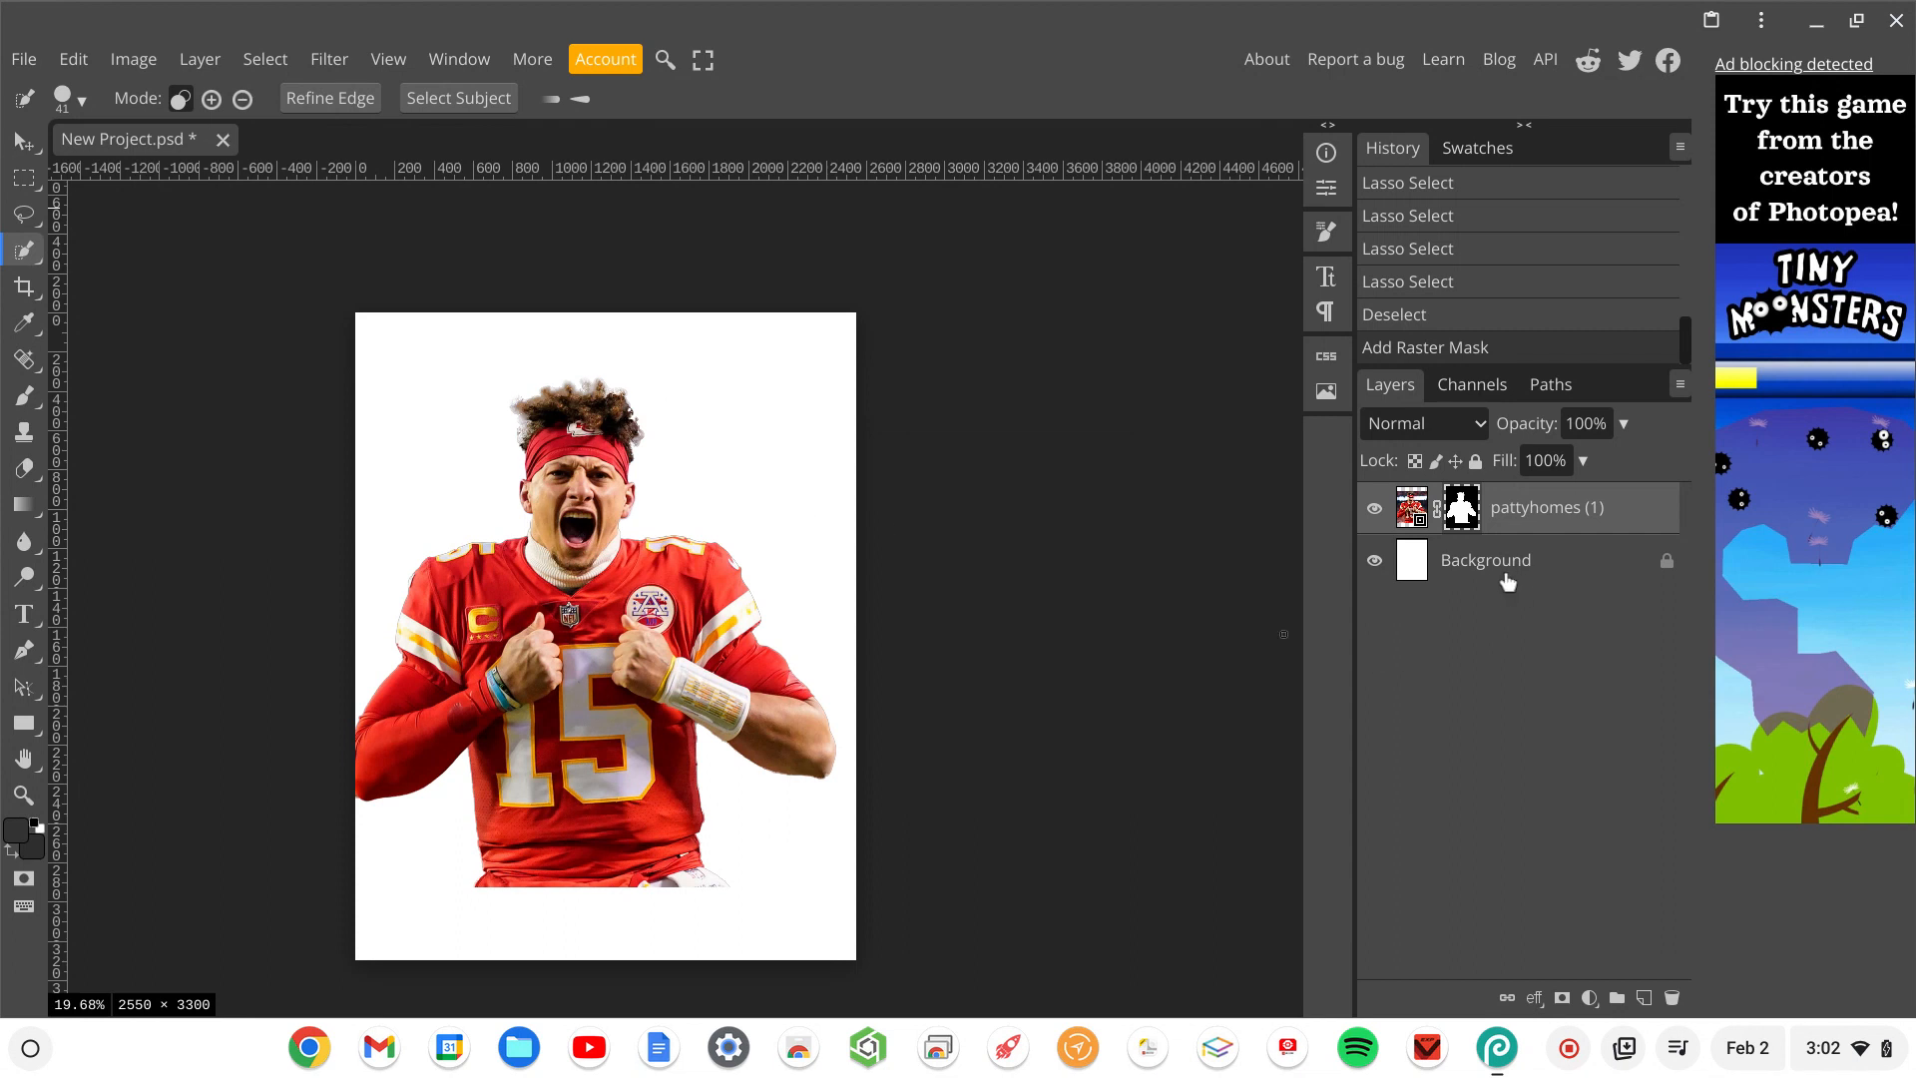
# Scale the masked player layer up to 245.08% and move it down to the page's lower edge.
pyautogui.click(1538, 523)
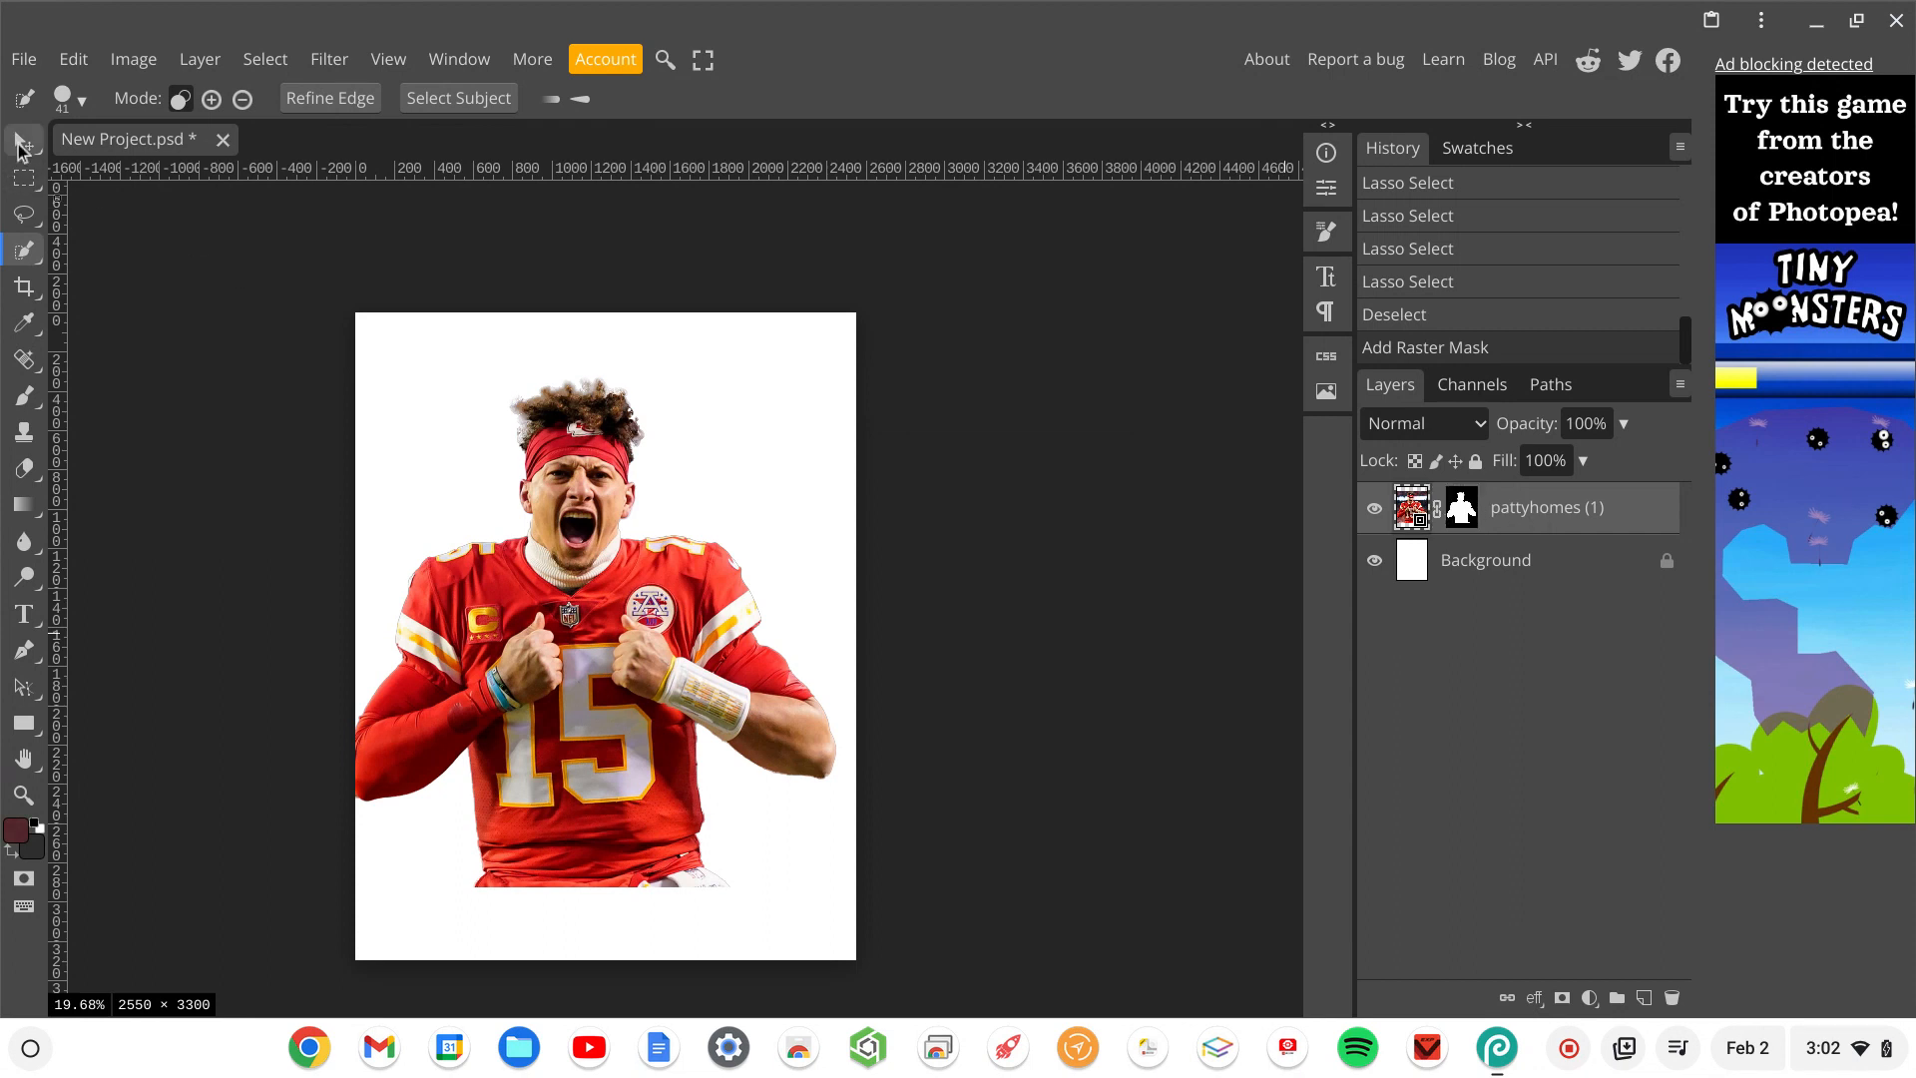
pyautogui.click(22, 142)
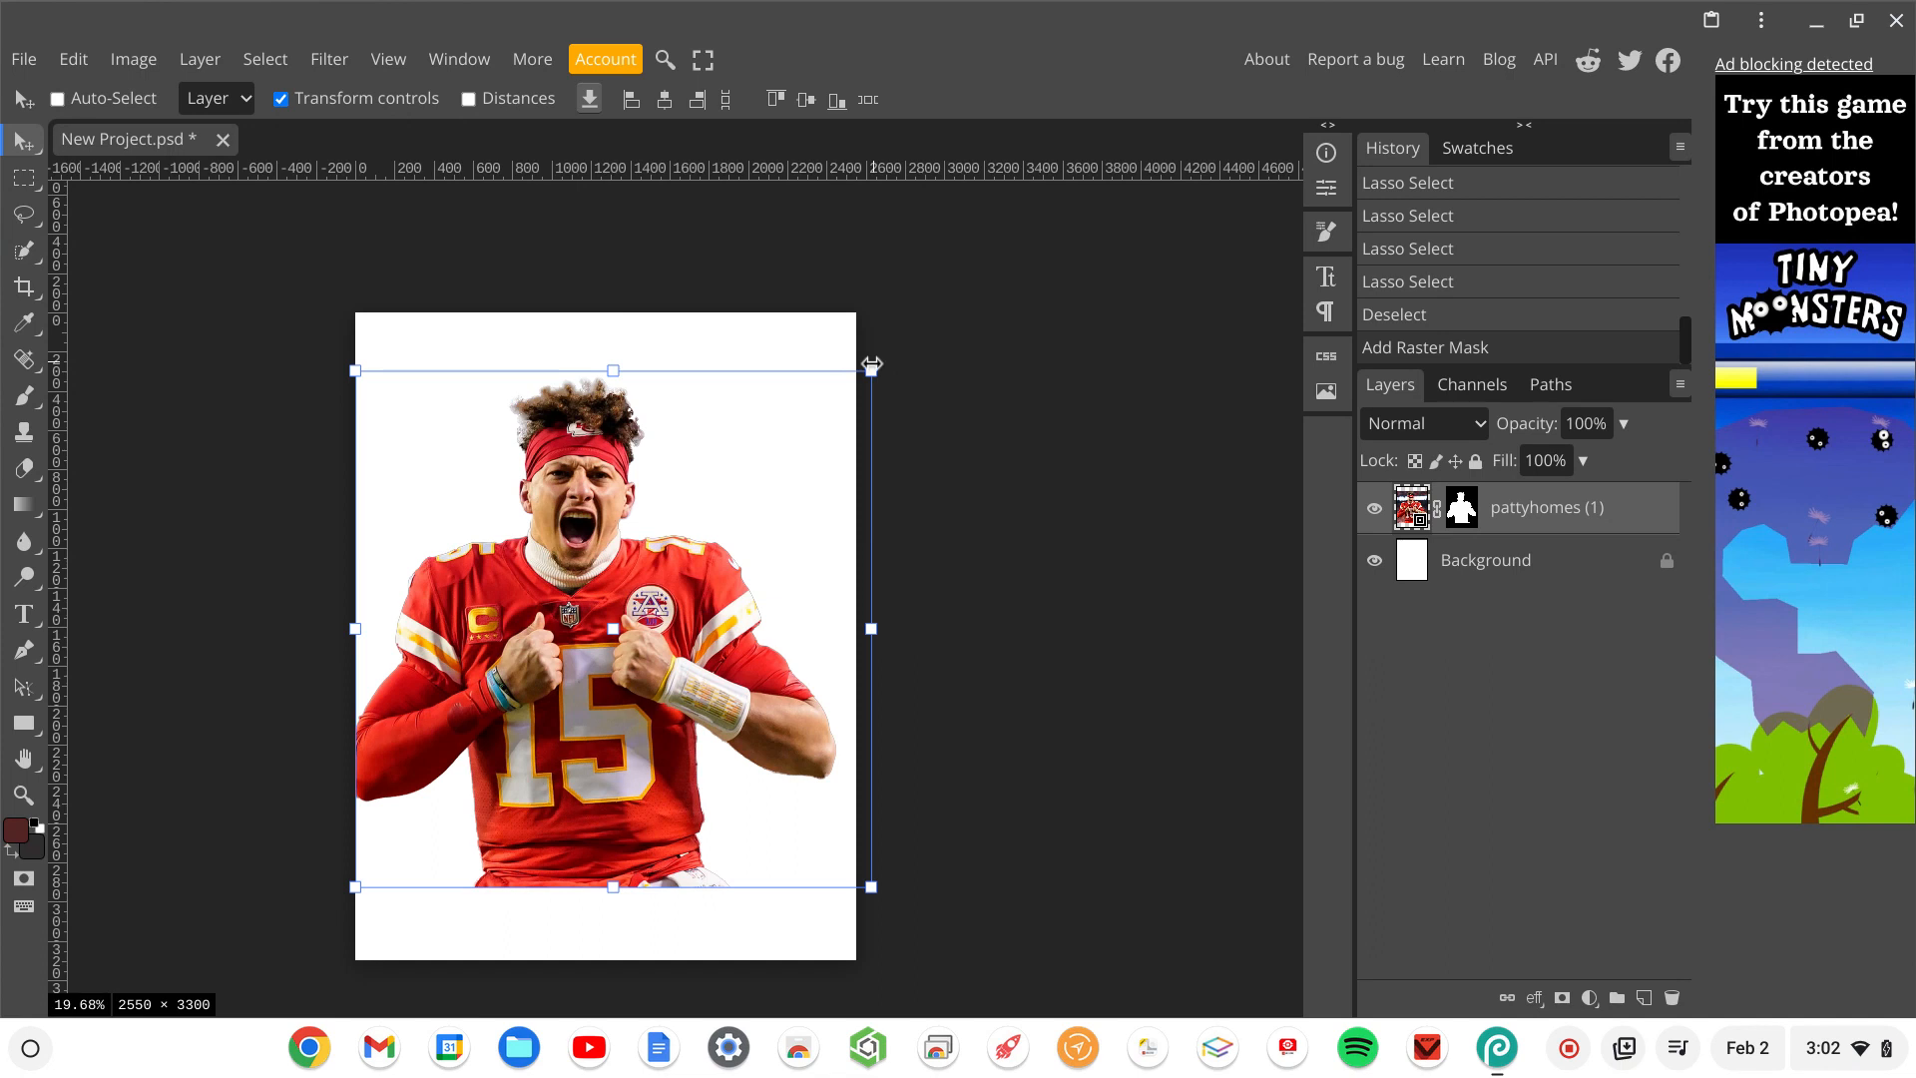
pyautogui.moveTo(871, 368); pyautogui.dragTo(933, 310)
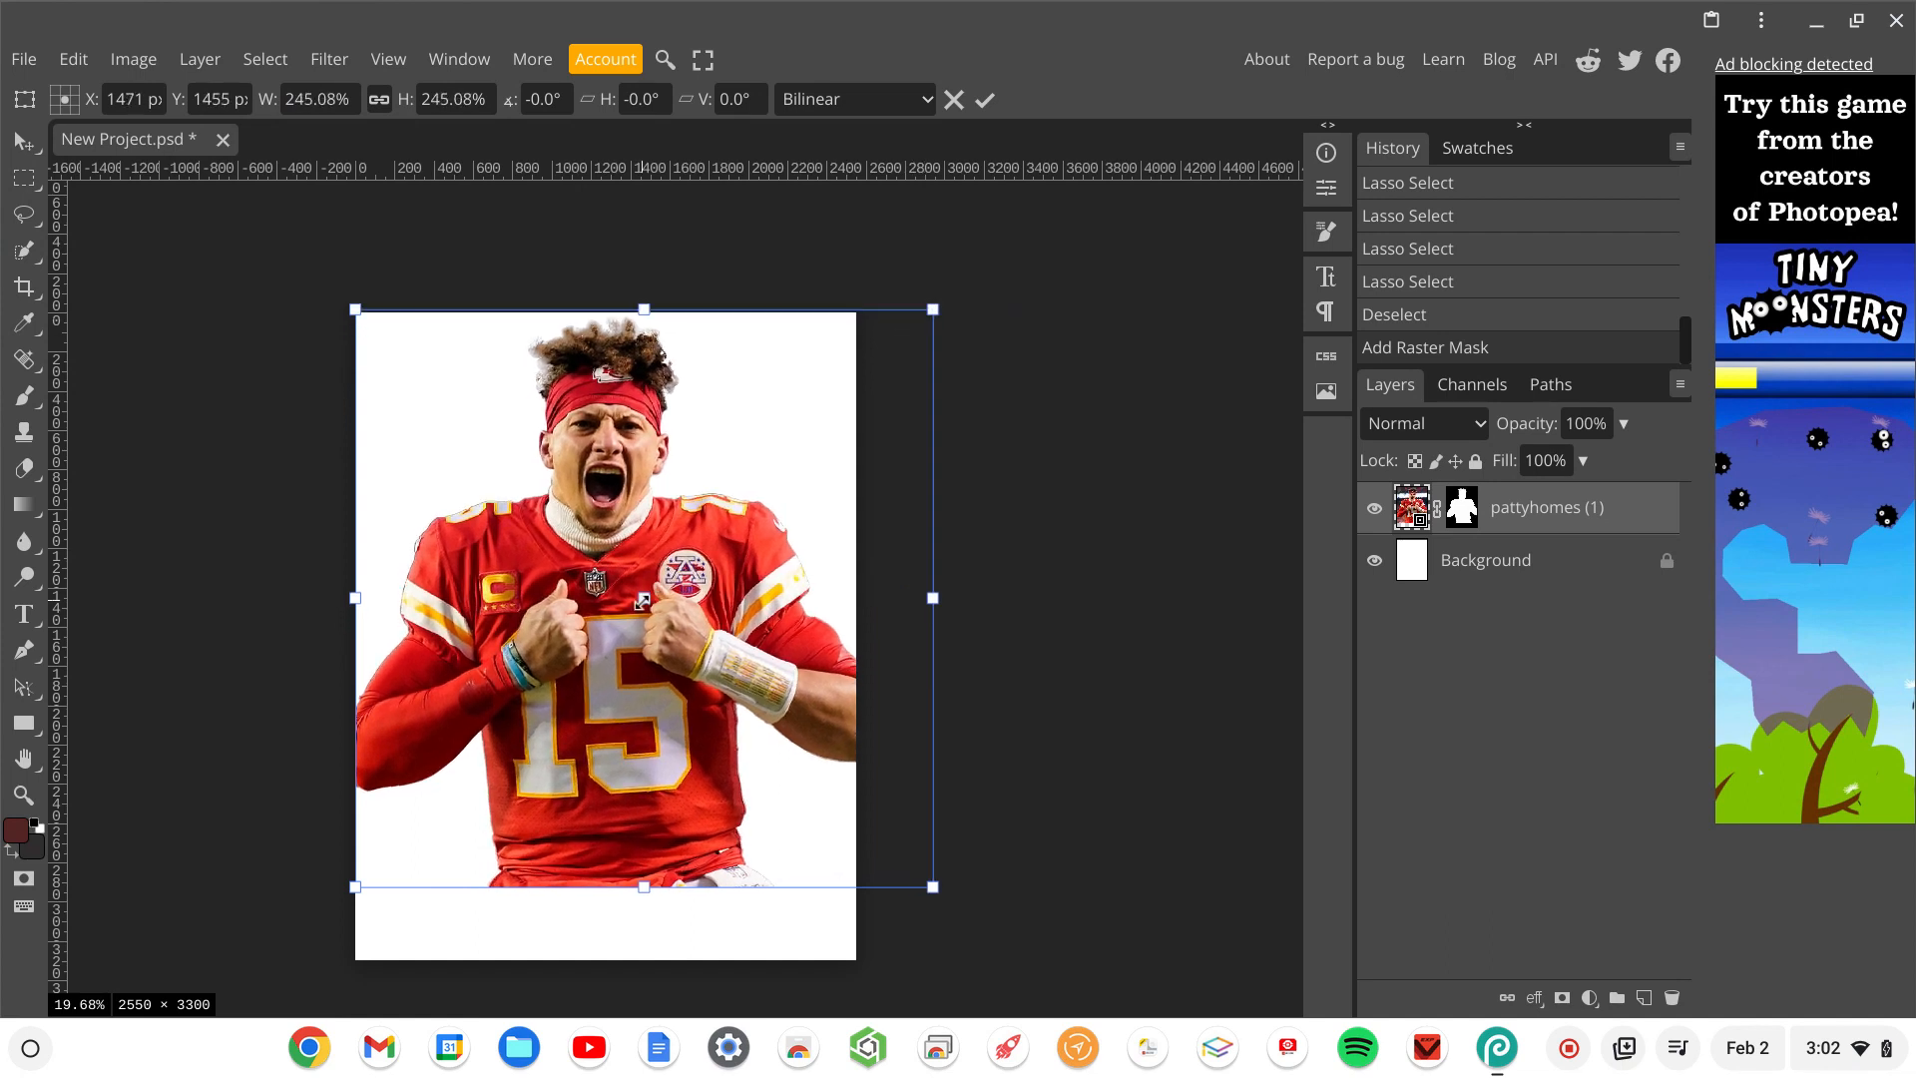
pyautogui.moveTo(593, 700); pyautogui.dragTo(595, 751)
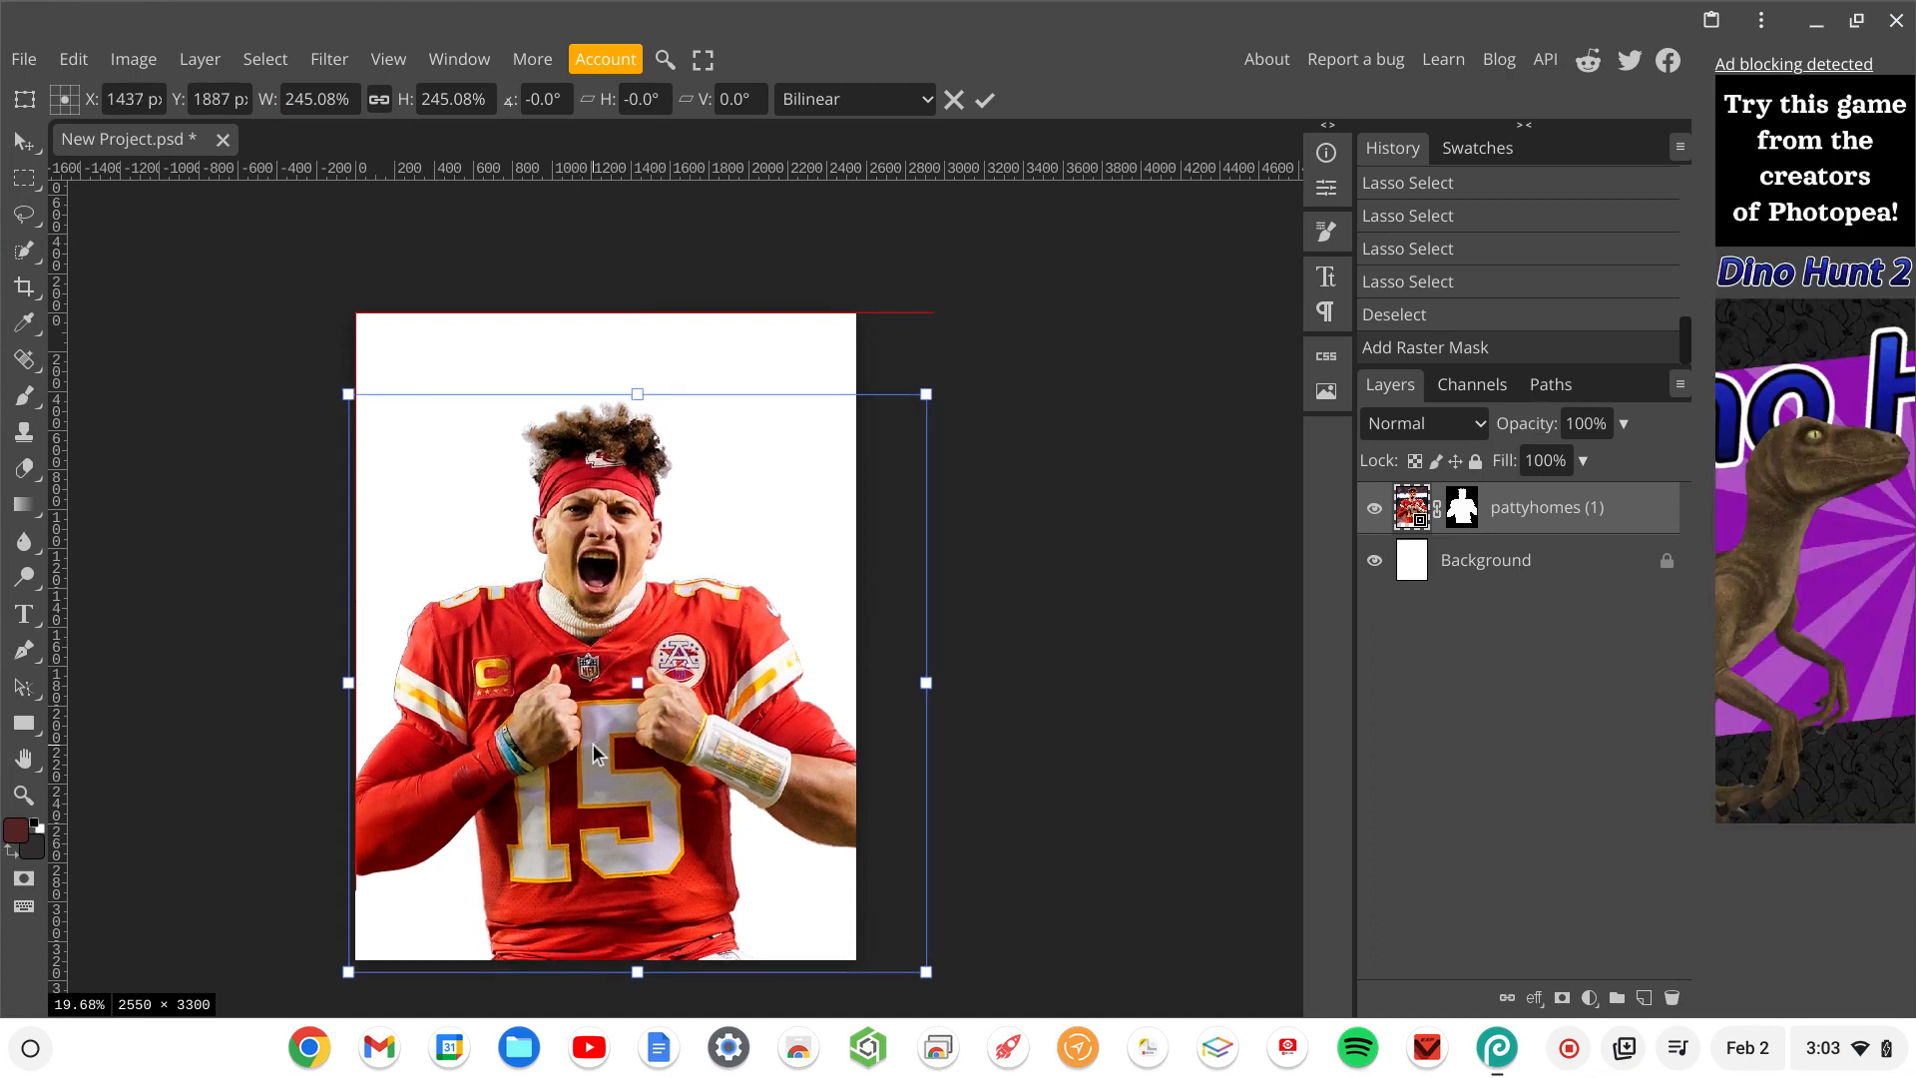
# Nudge the enlarged player up to Y 1829 px so the photo's bottom edge lines up with the bottom of the page.
pyautogui.hotkey('shift', 'Up')
pyautogui.hotkey('shift', 'Up')
pyautogui.press('Up')
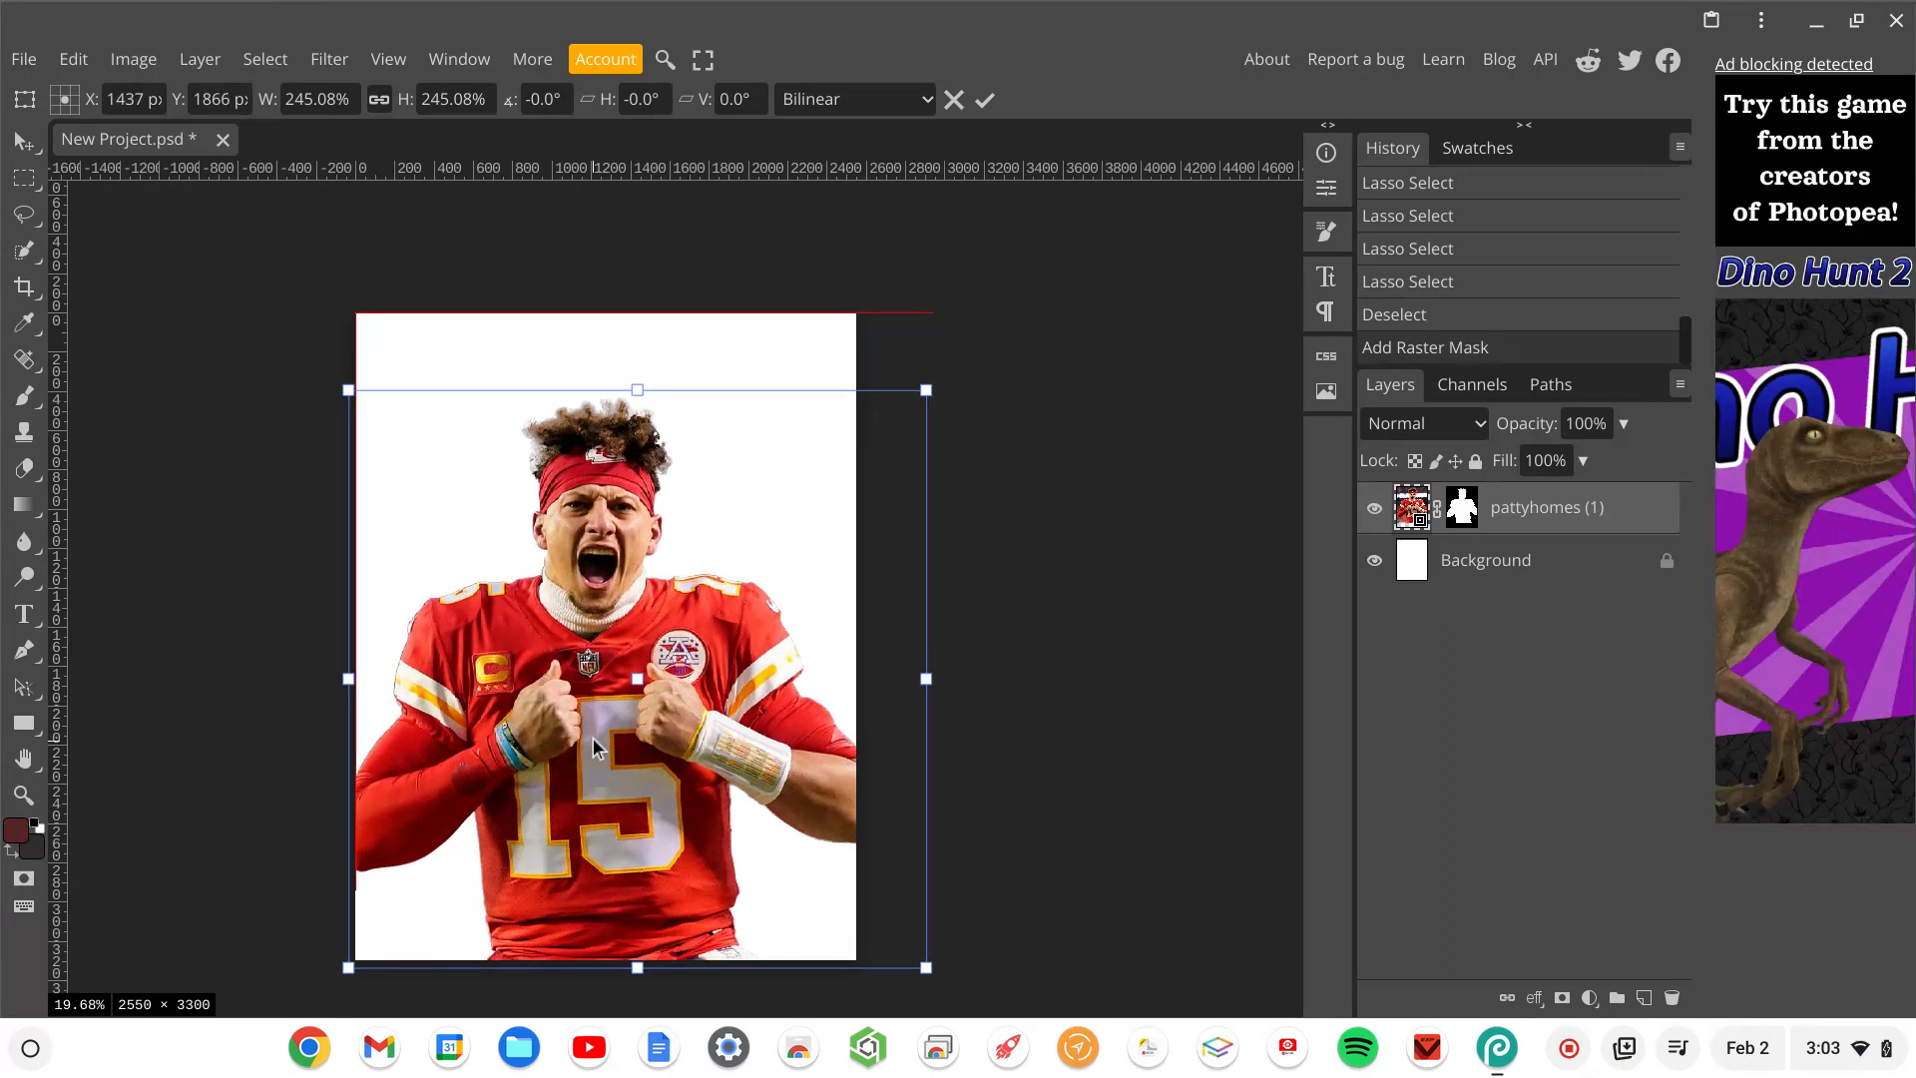
pyautogui.hotkey('shift', 'Up')
pyautogui.hotkey('shift', 'Up')
pyautogui.hotkey('shift', 'Up')
pyautogui.press('Up')
pyautogui.press('Up')
pyautogui.press('Up')
pyautogui.press('Up')
pyautogui.press('Up')
pyautogui.press('Up')
pyautogui.press('Up')
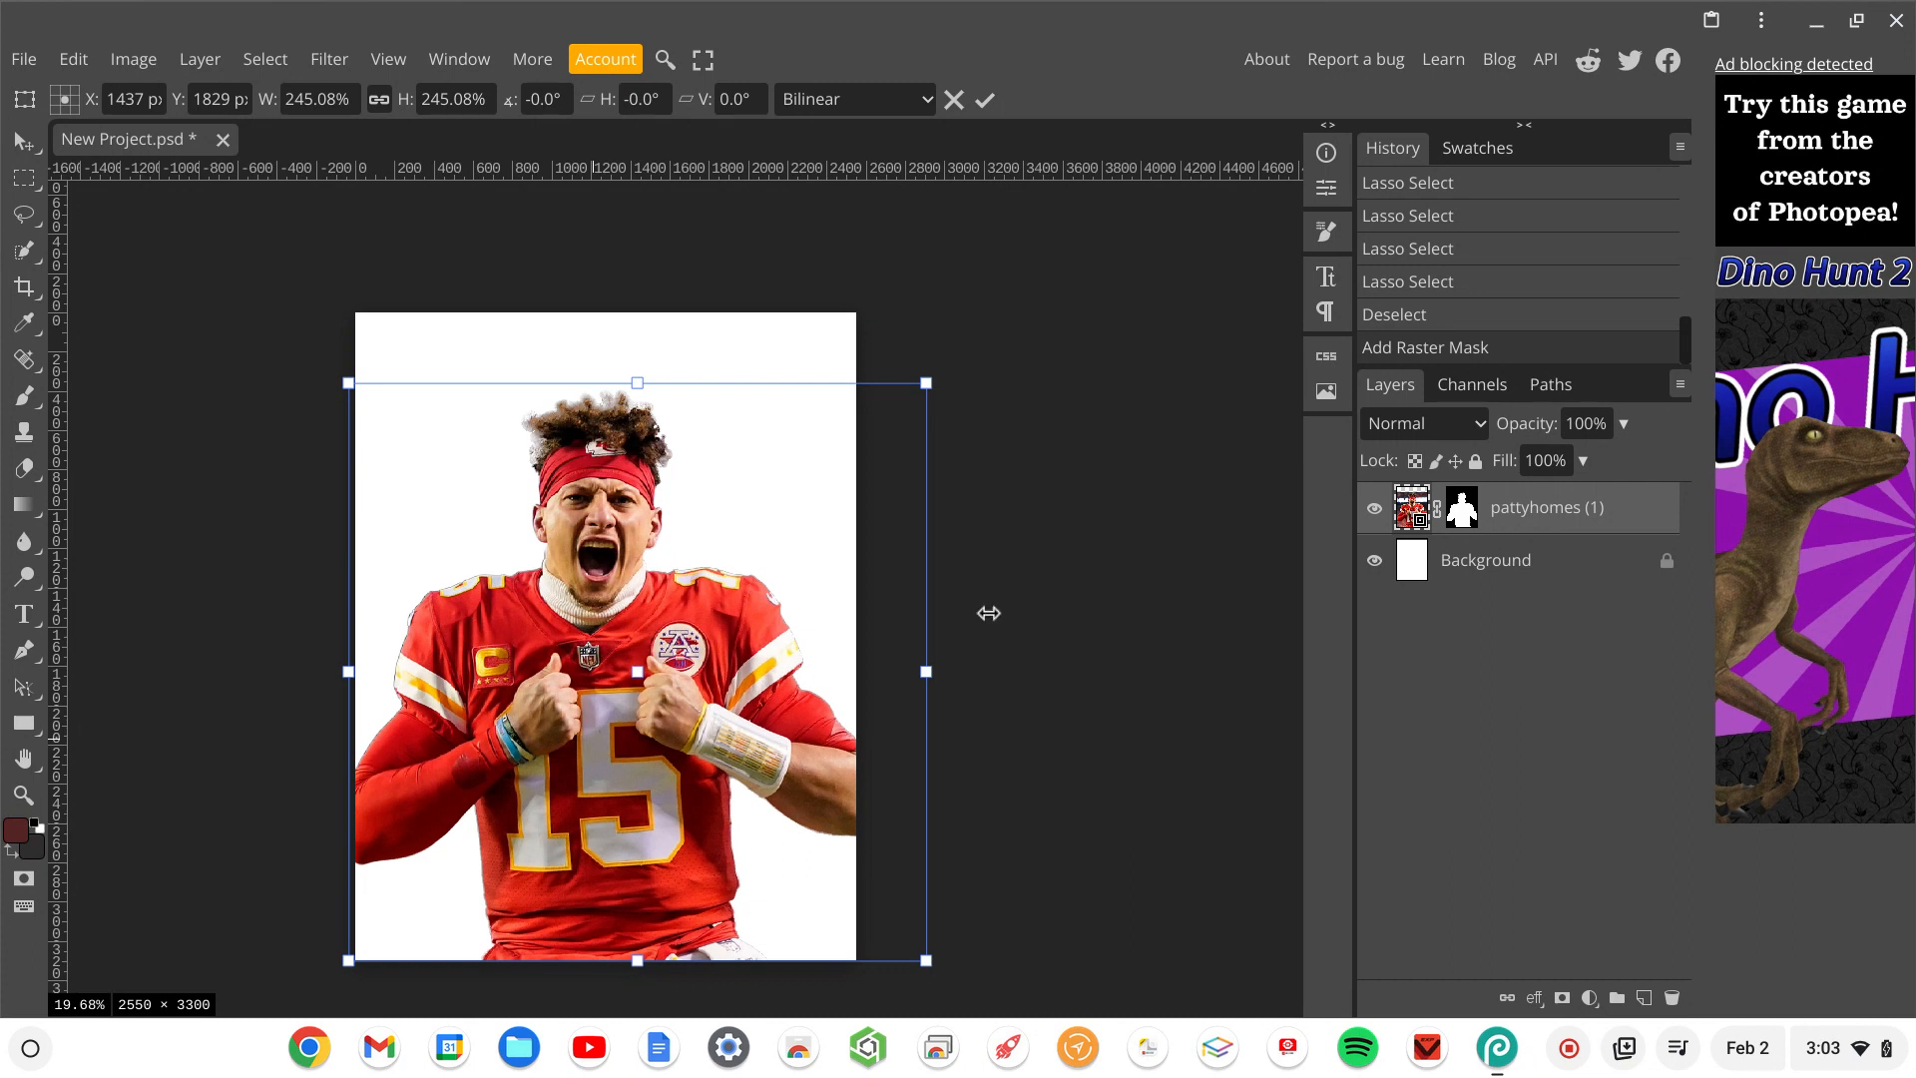
# Add a new empty layer above the player and reset the foreground and background colors to black and white.
pyautogui.click(1653, 1002)
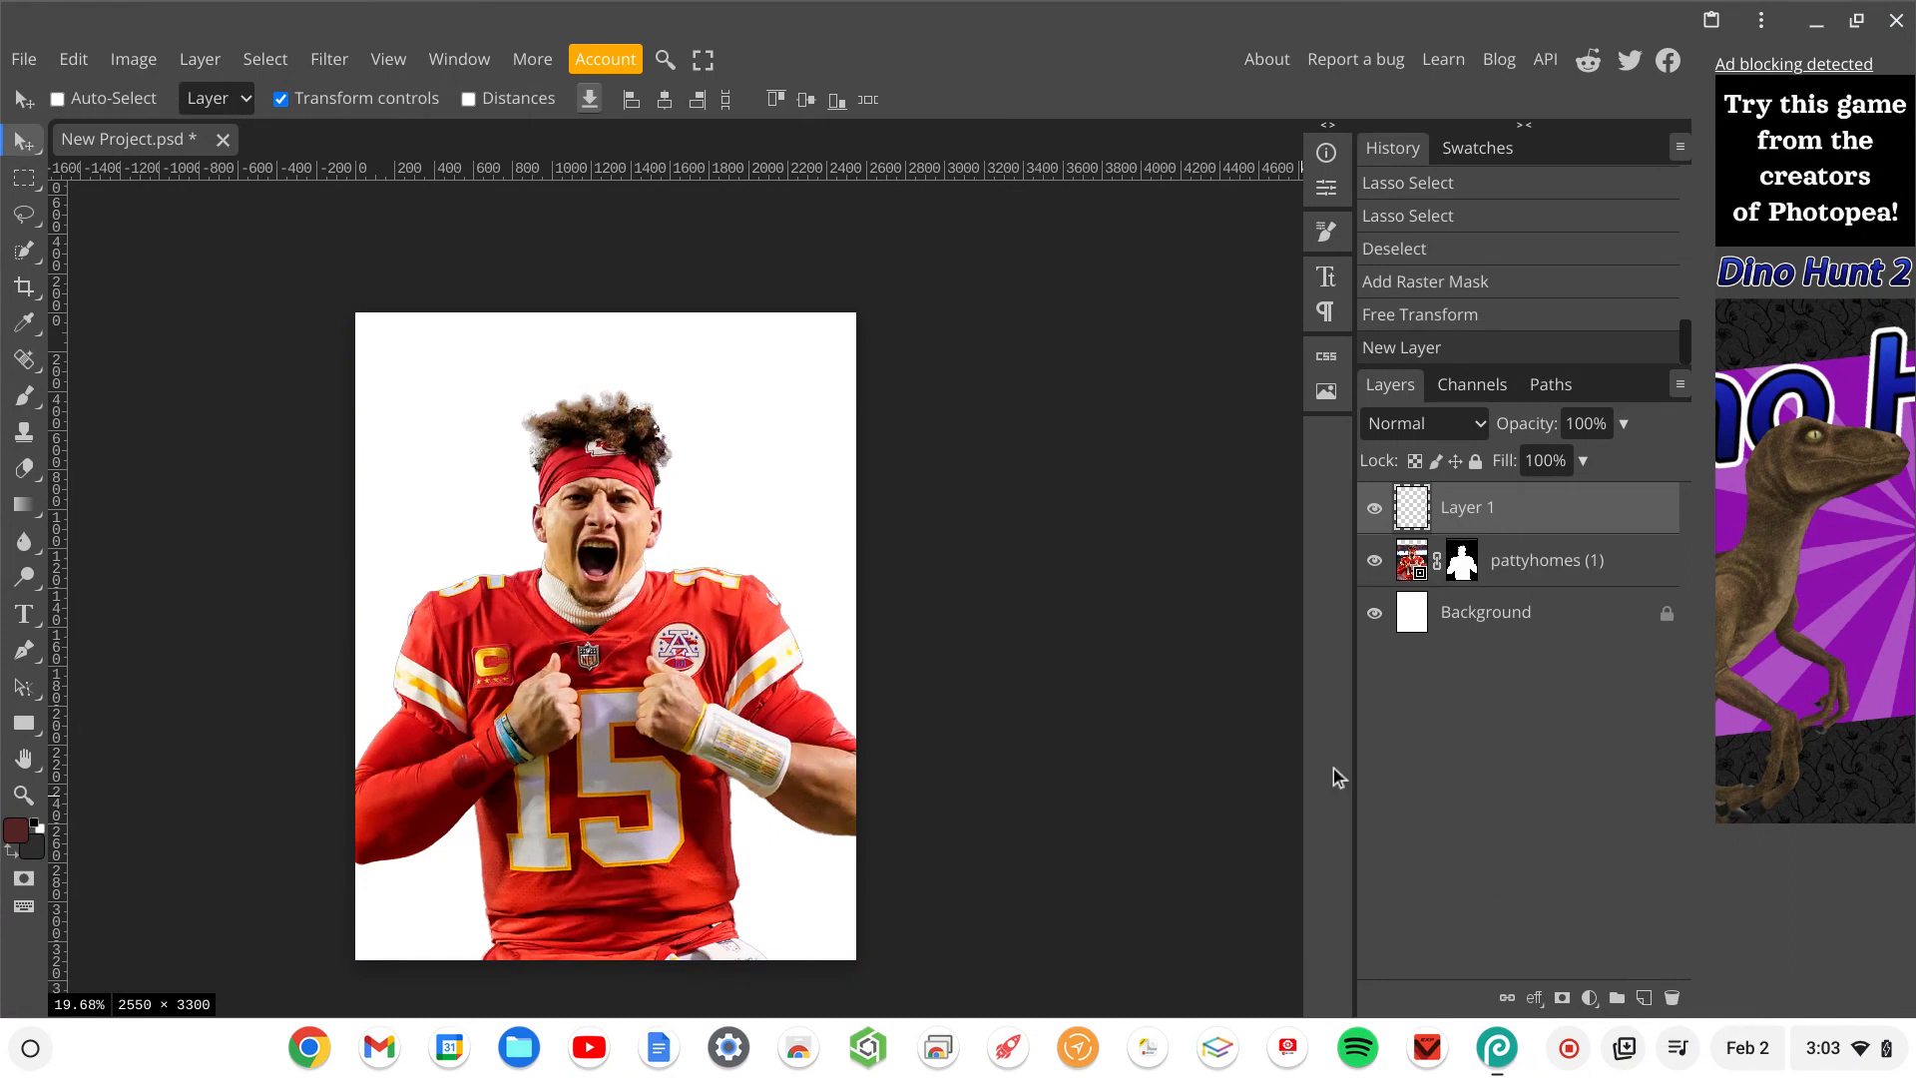
pyautogui.click(203, 60)
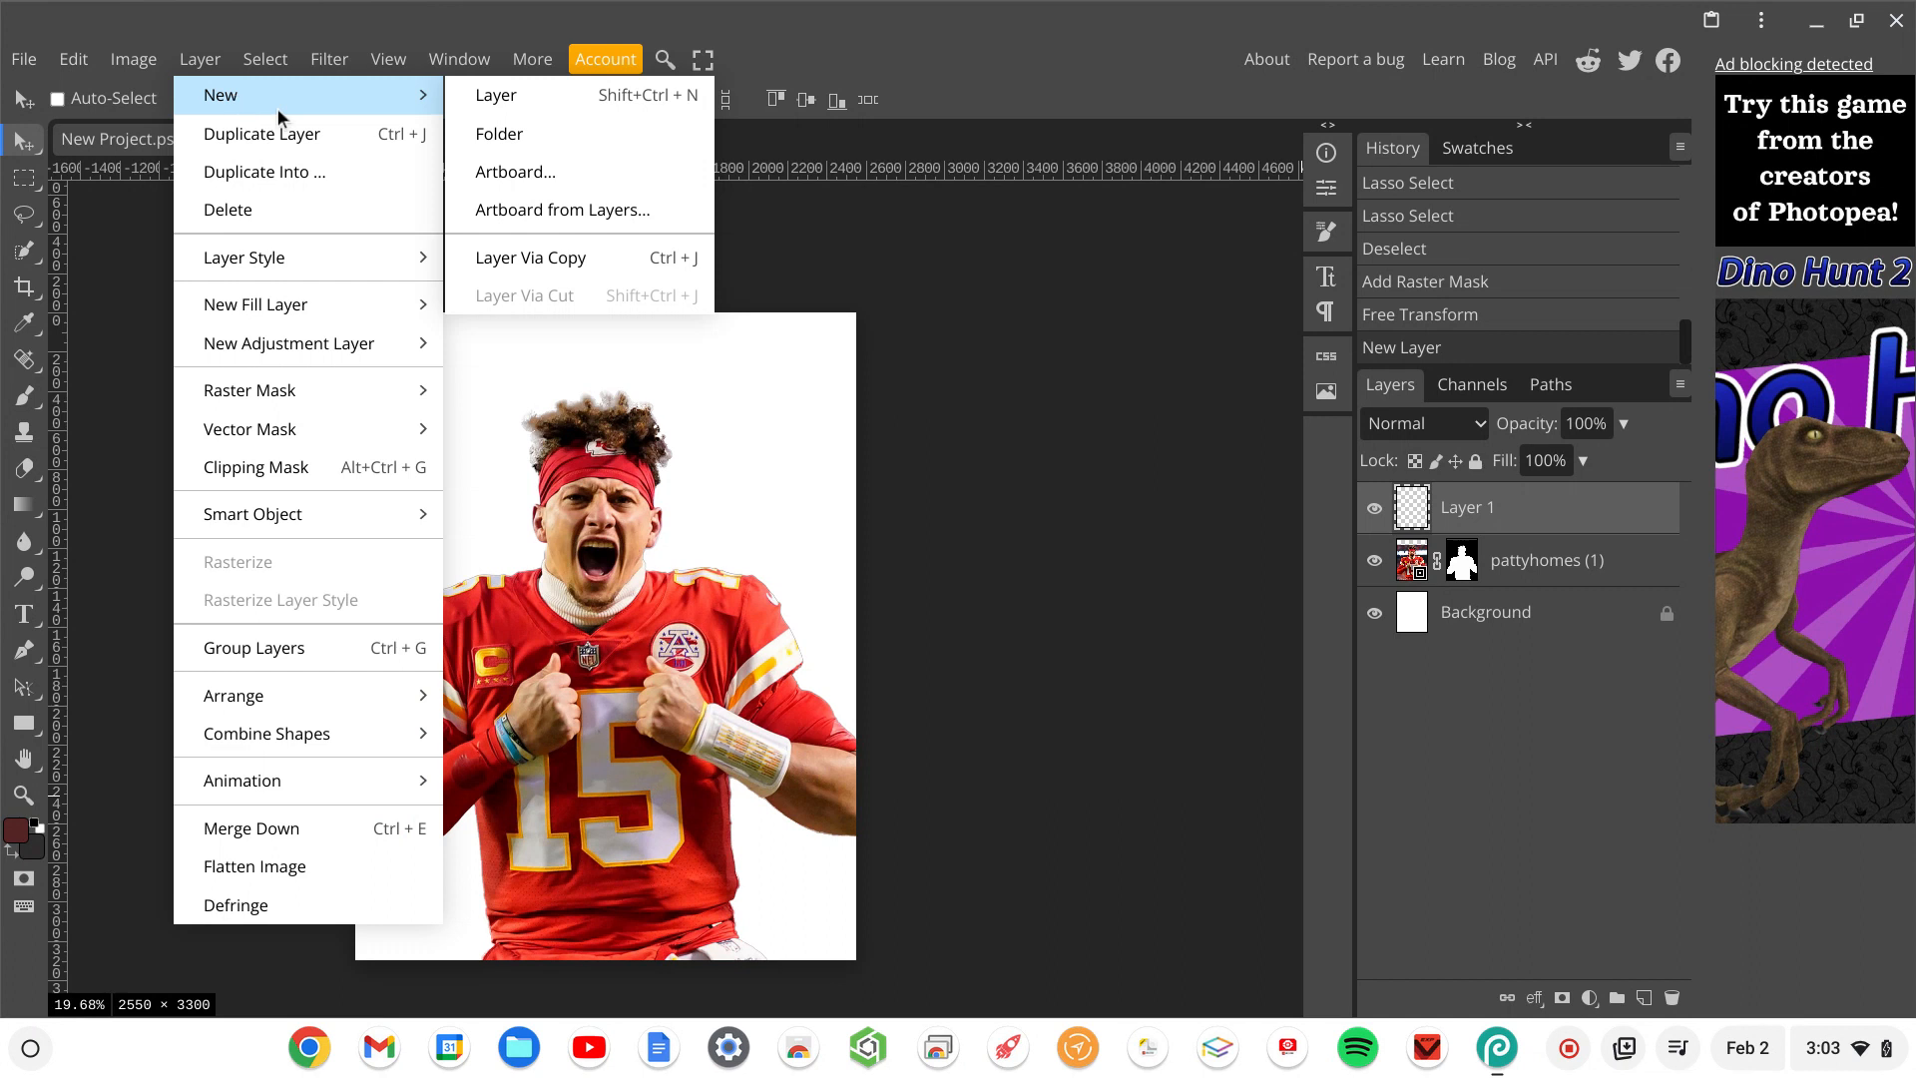
pyautogui.moveTo(392, 107)
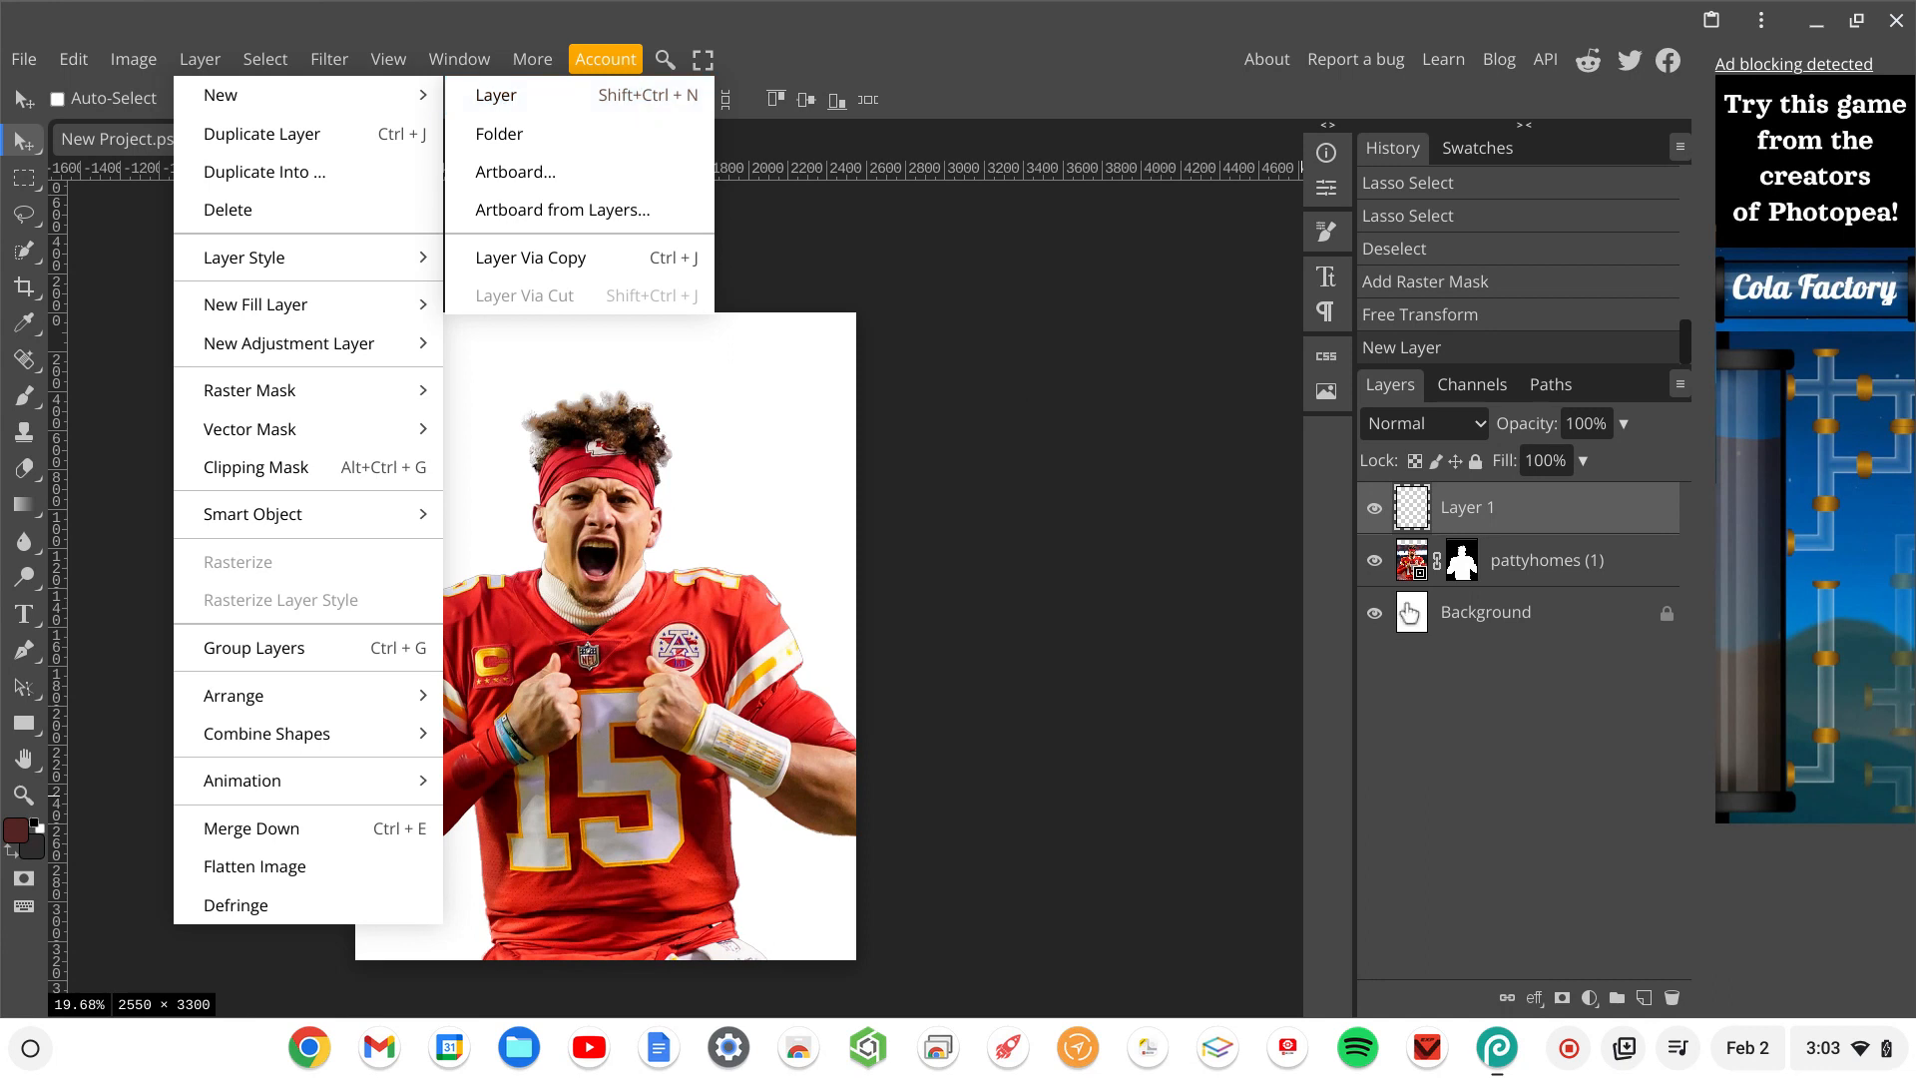
pyautogui.click(1537, 708)
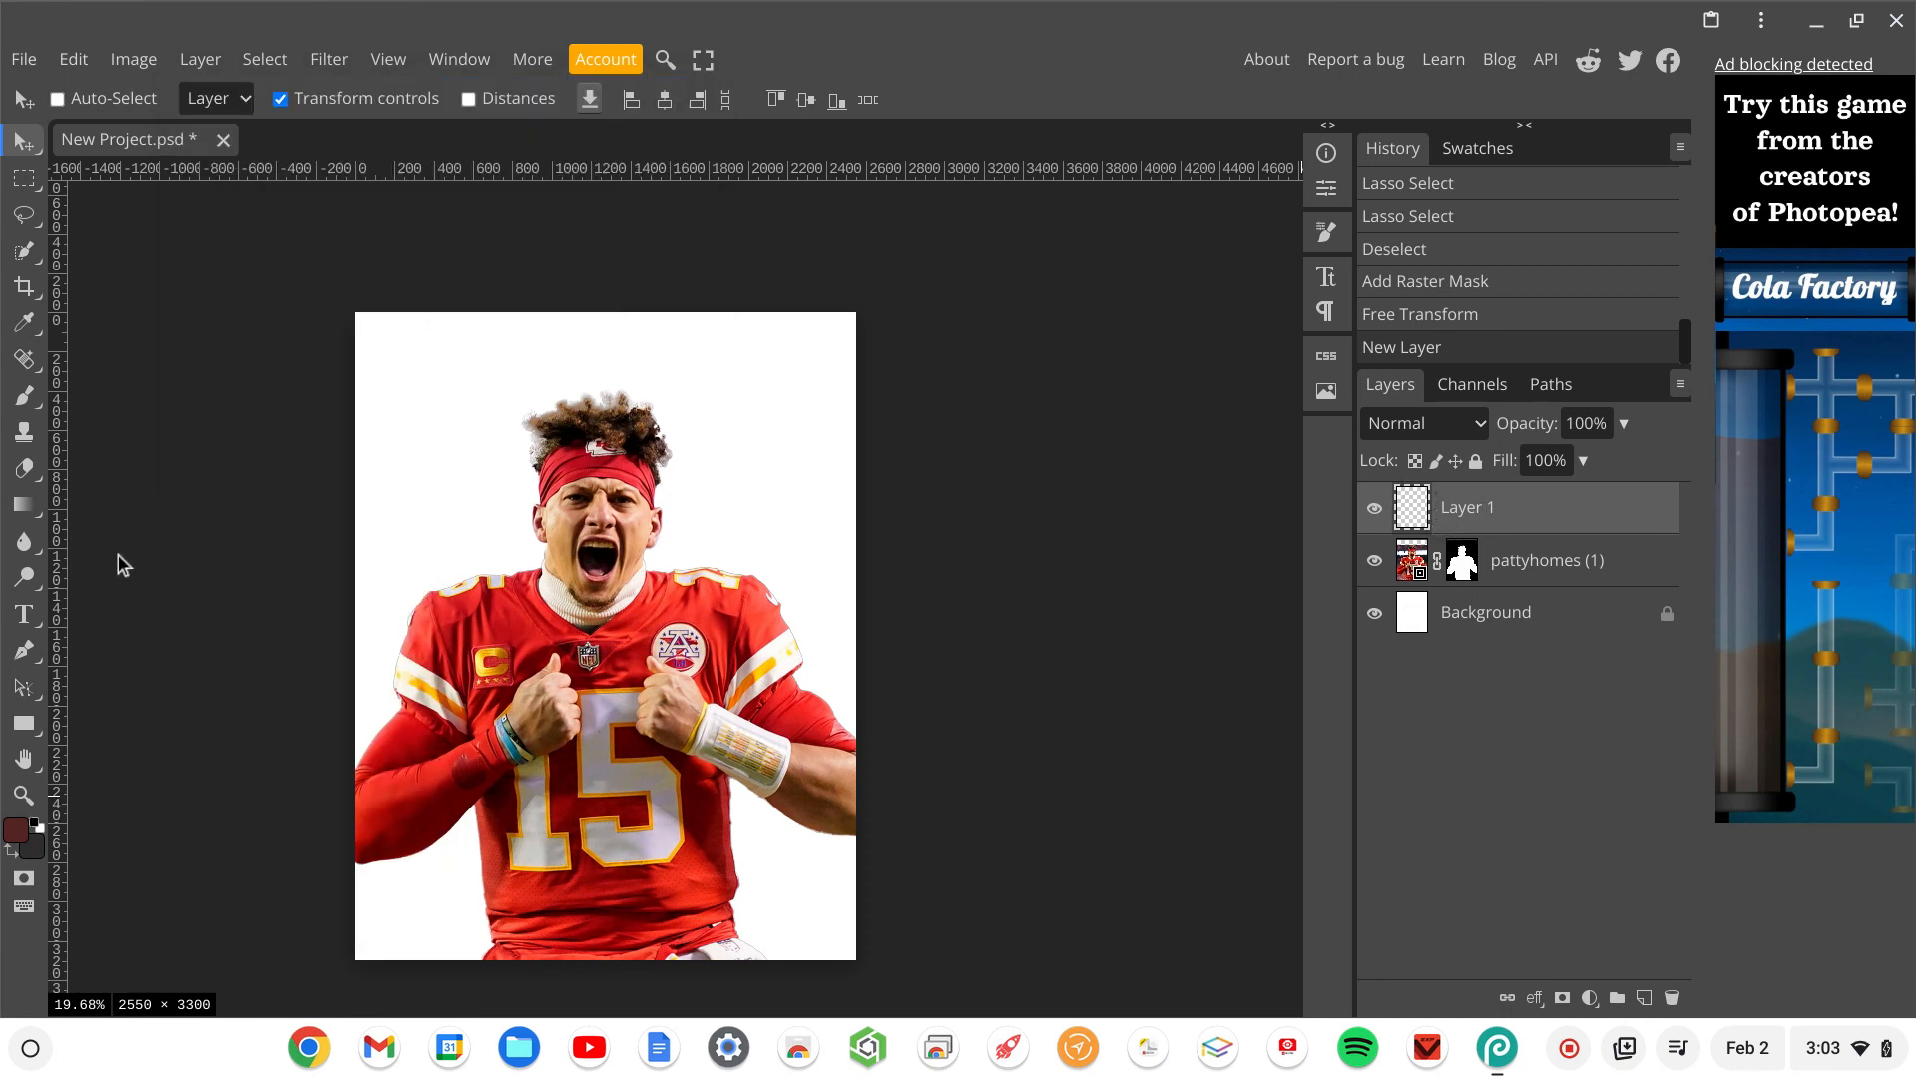
pyautogui.click(35, 826)
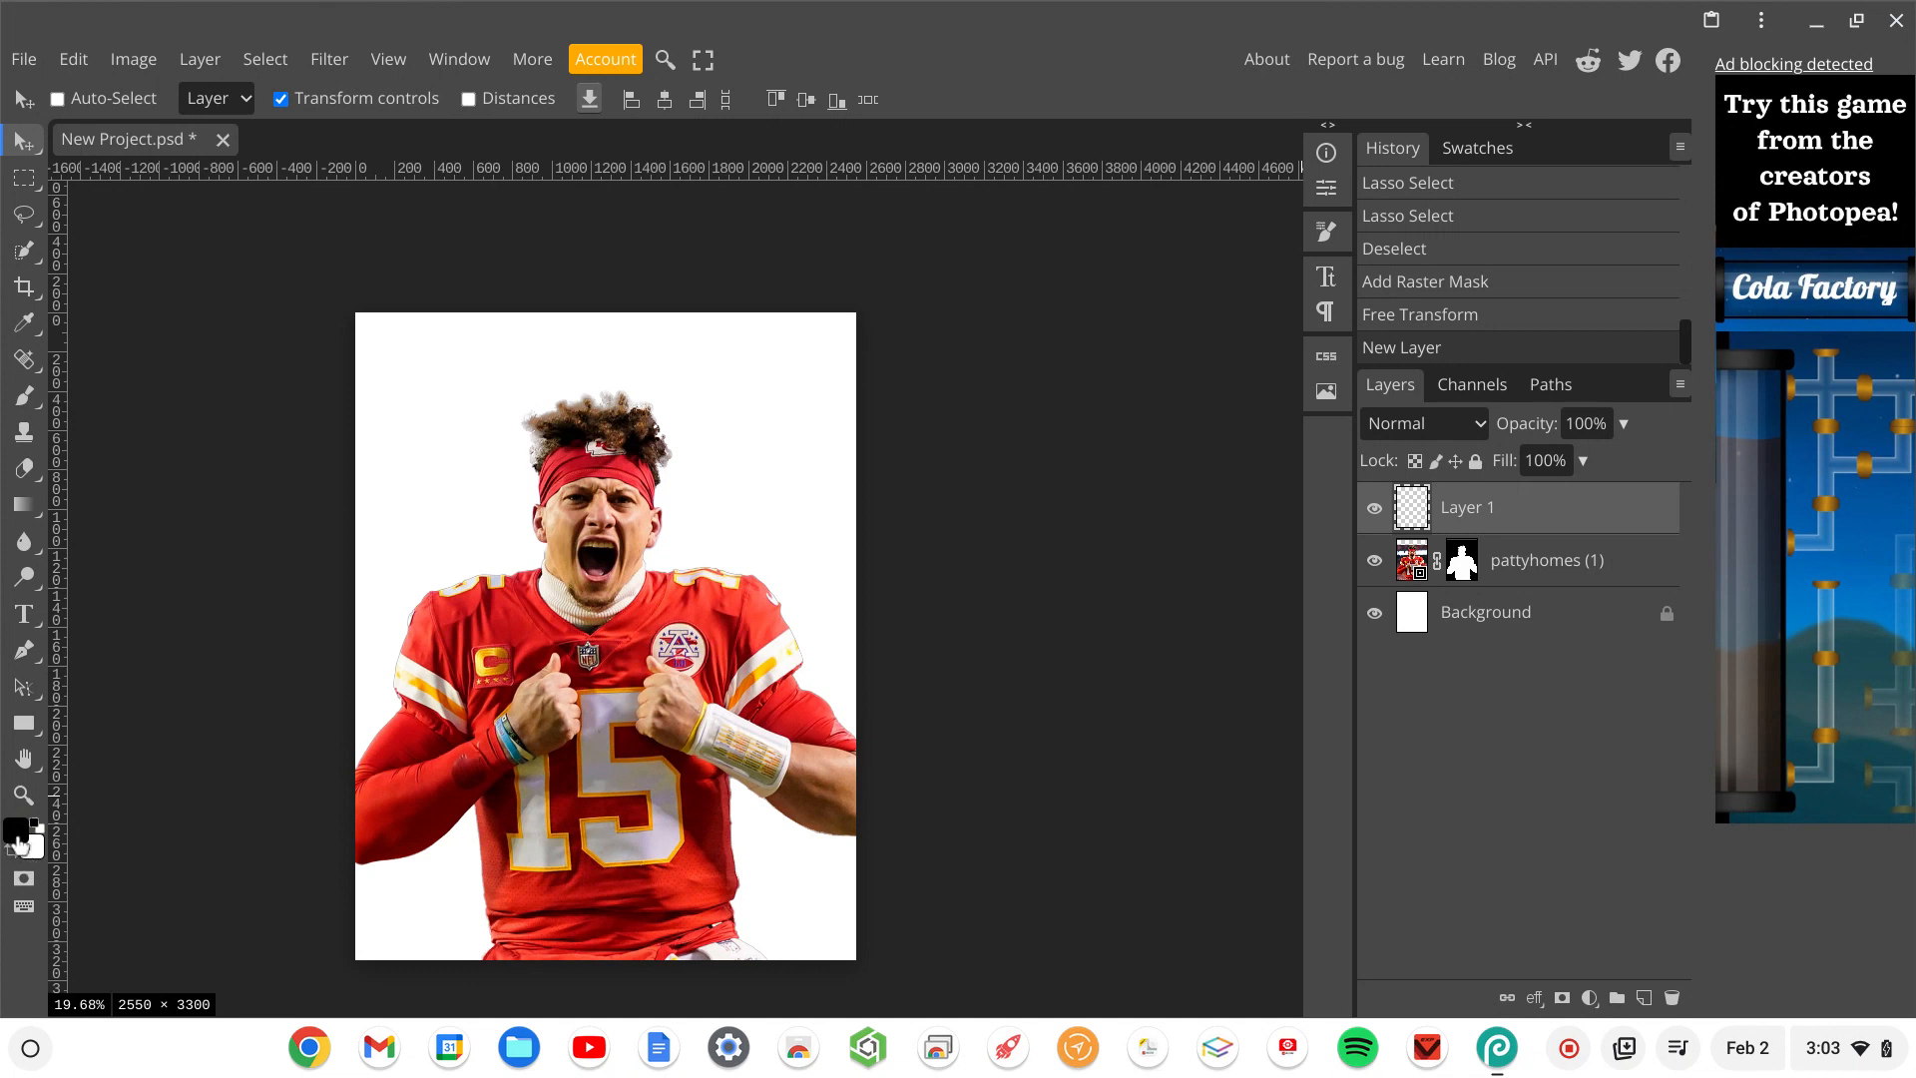
# Draw Linear black-to-white gradients on the new layer vertically, horizontally and finally diagonally from lower left to upper right, keeping the Linear type.
pyautogui.click(27, 511)
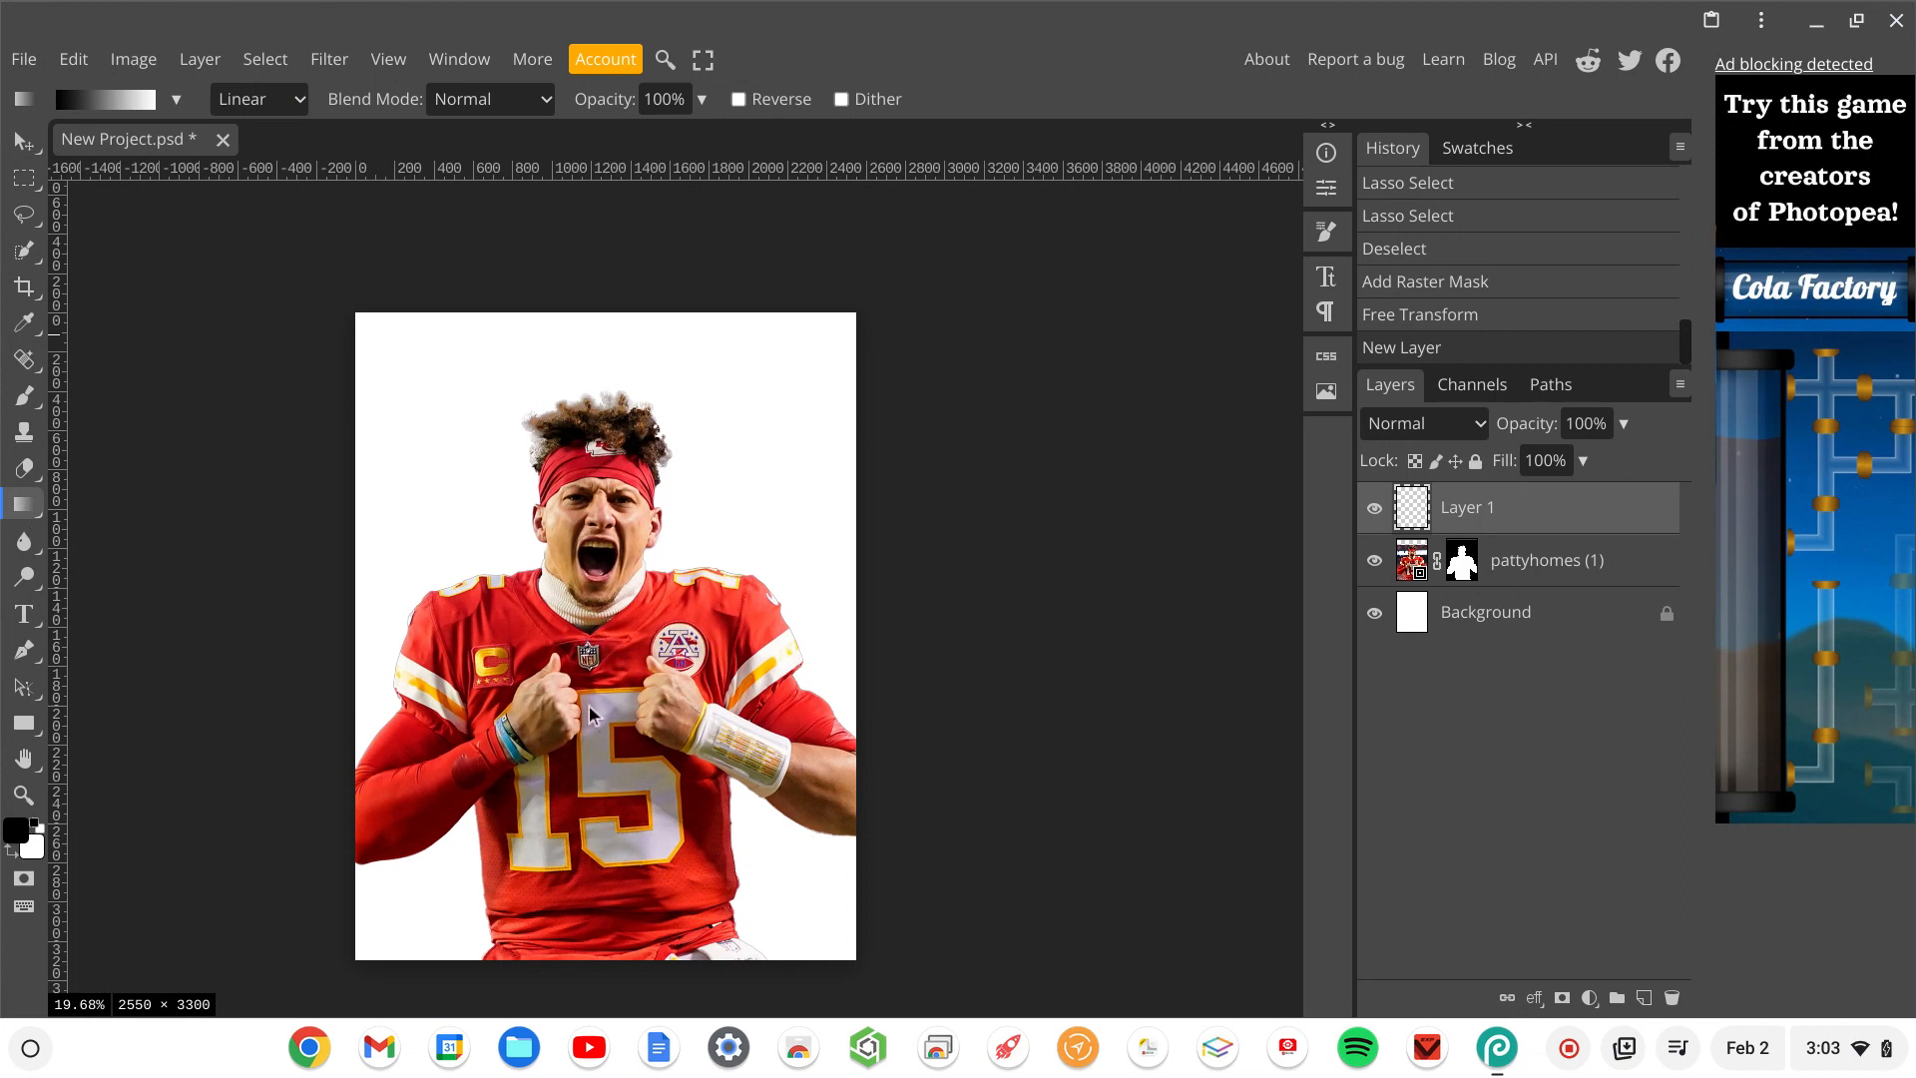
pyautogui.moveTo(596, 823); pyautogui.dragTo(601, 459)
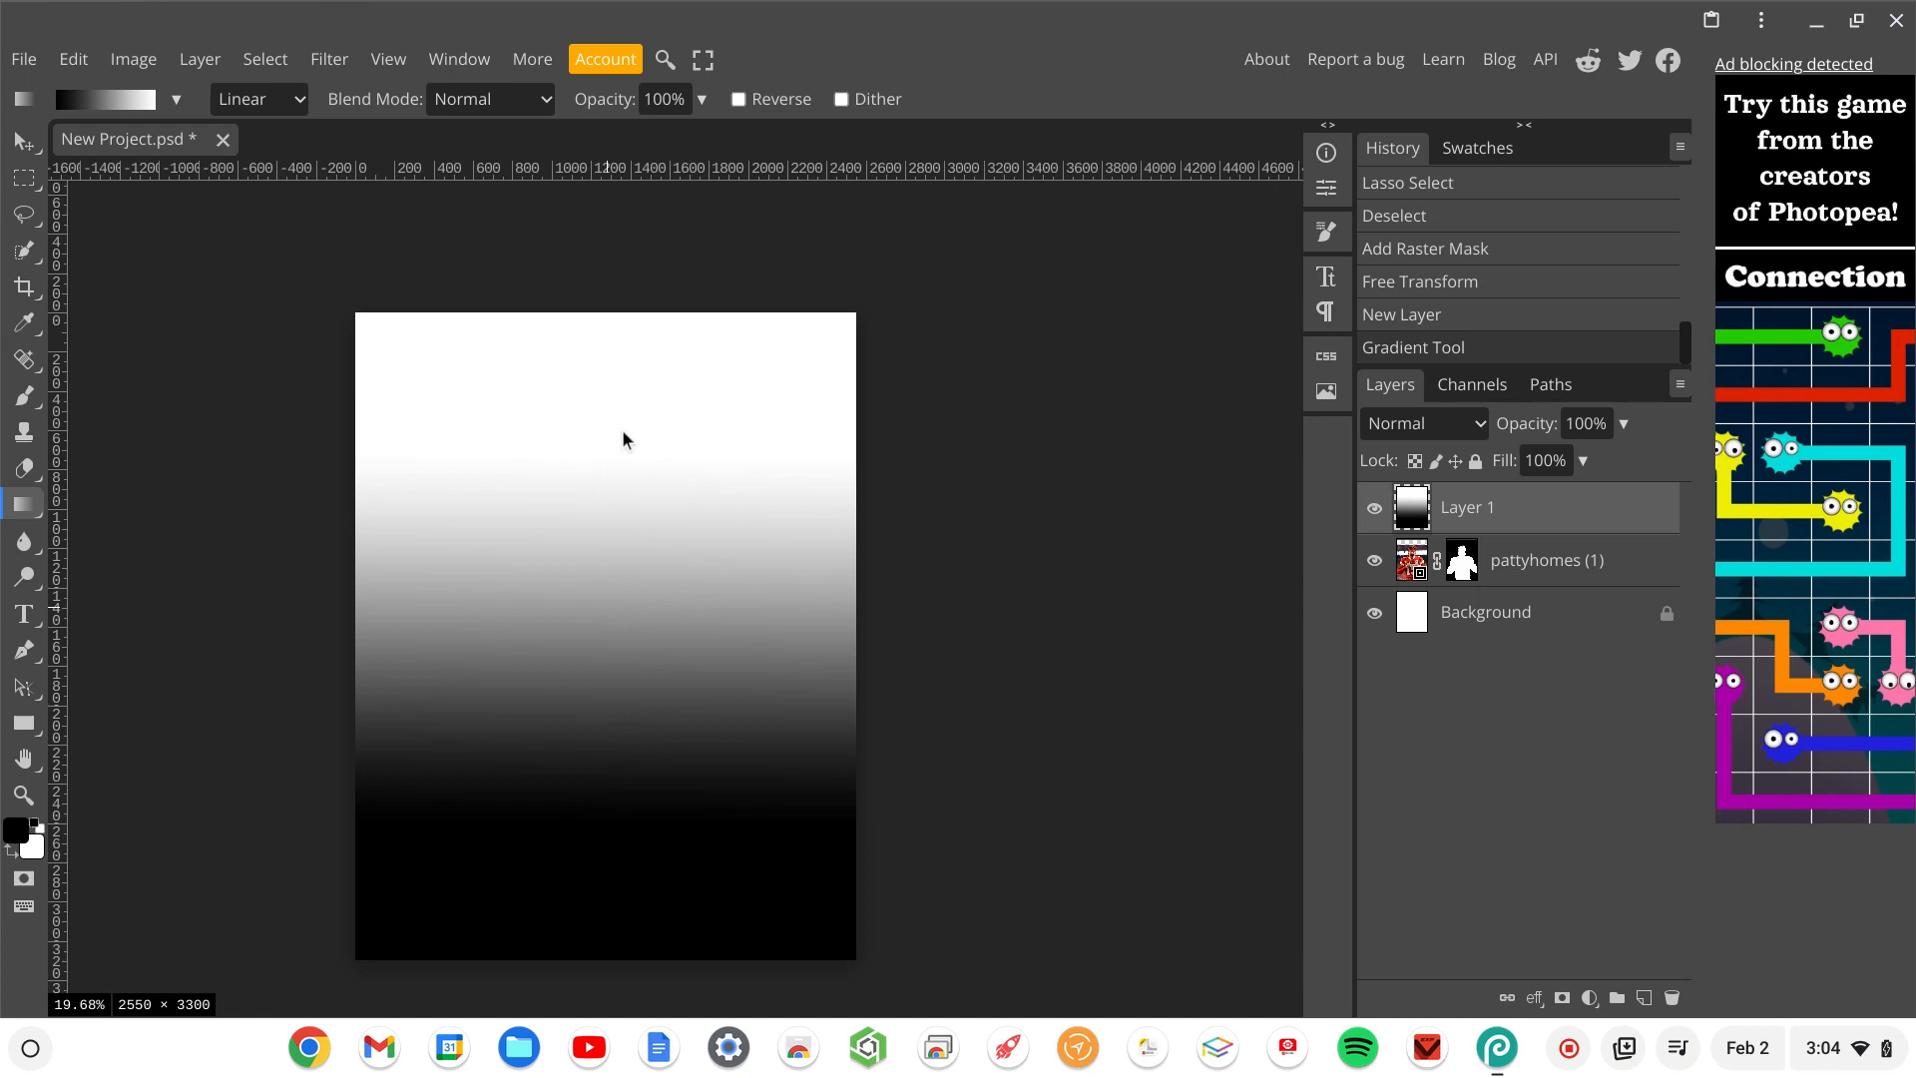
pyautogui.moveTo(417, 636); pyautogui.dragTo(706, 636)
pyautogui.moveTo(419, 909); pyautogui.dragTo(705, 466)
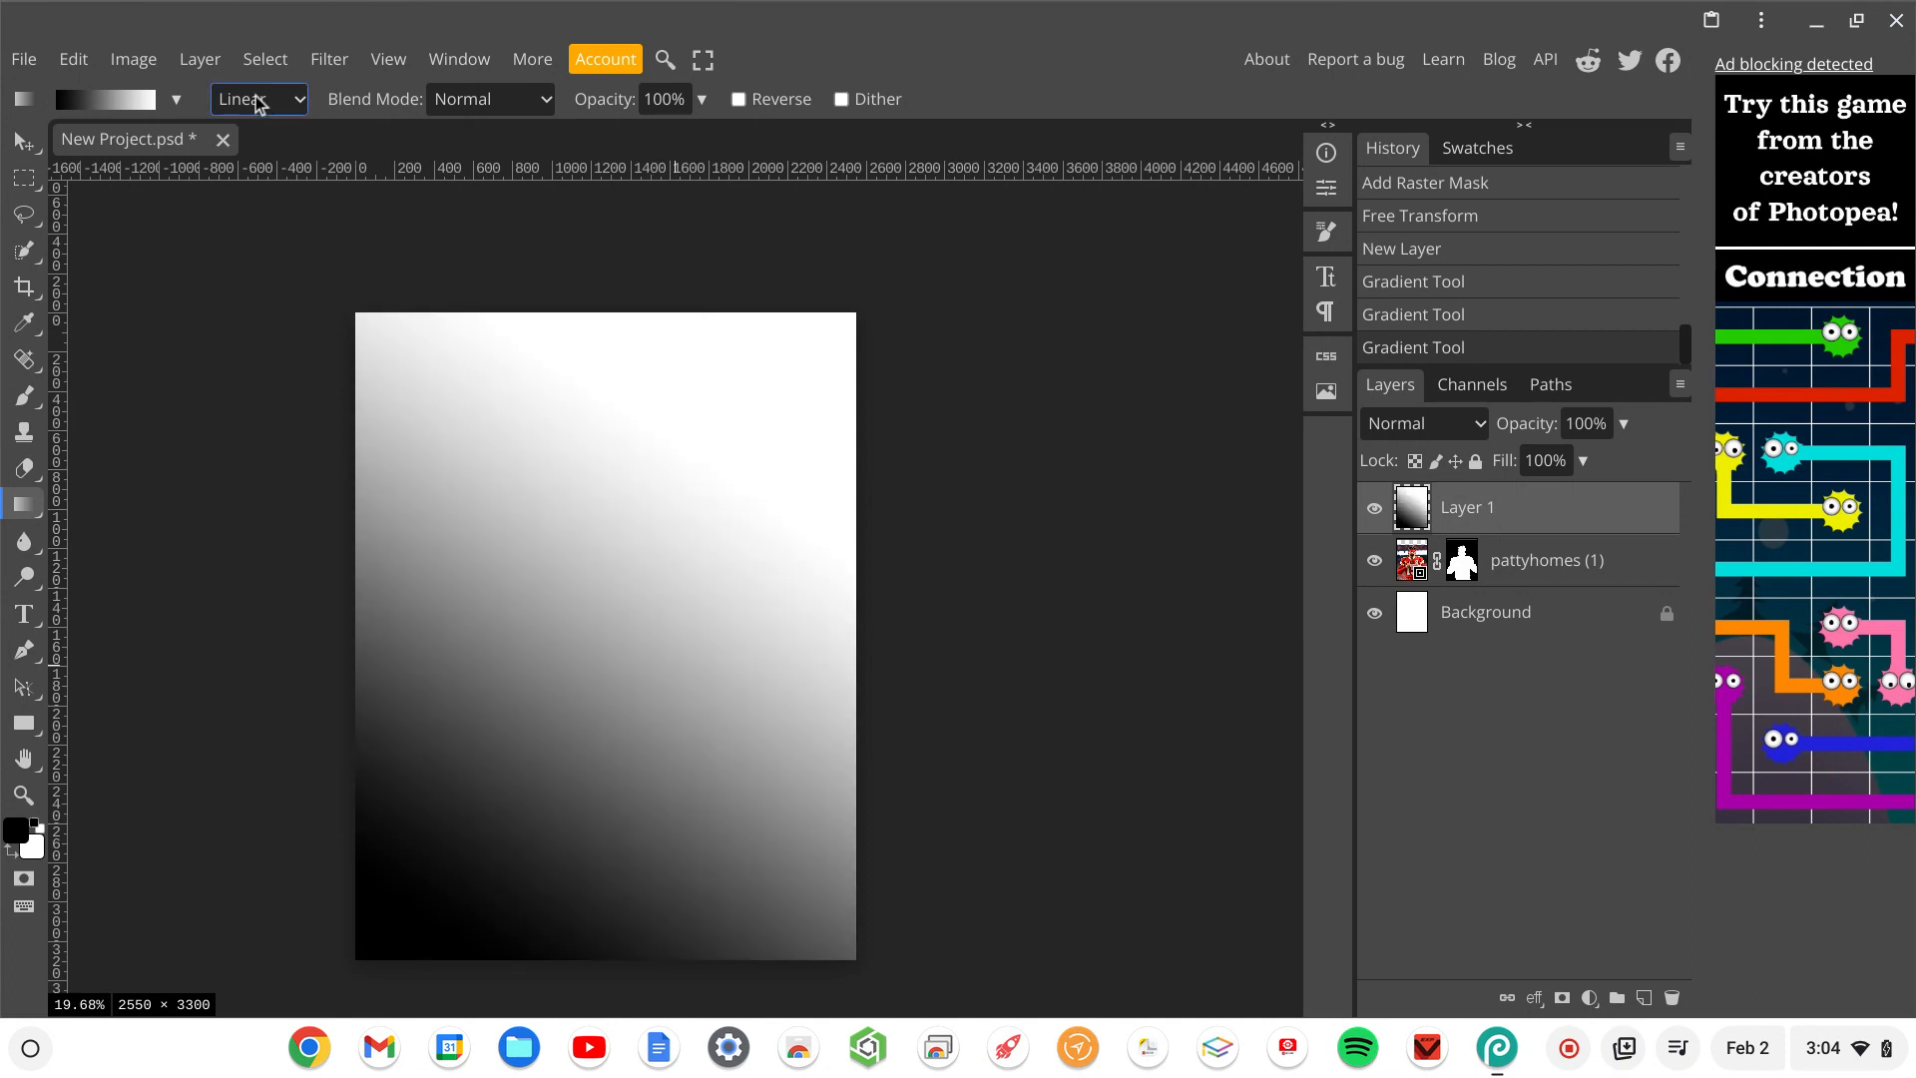
pyautogui.click(283, 105)
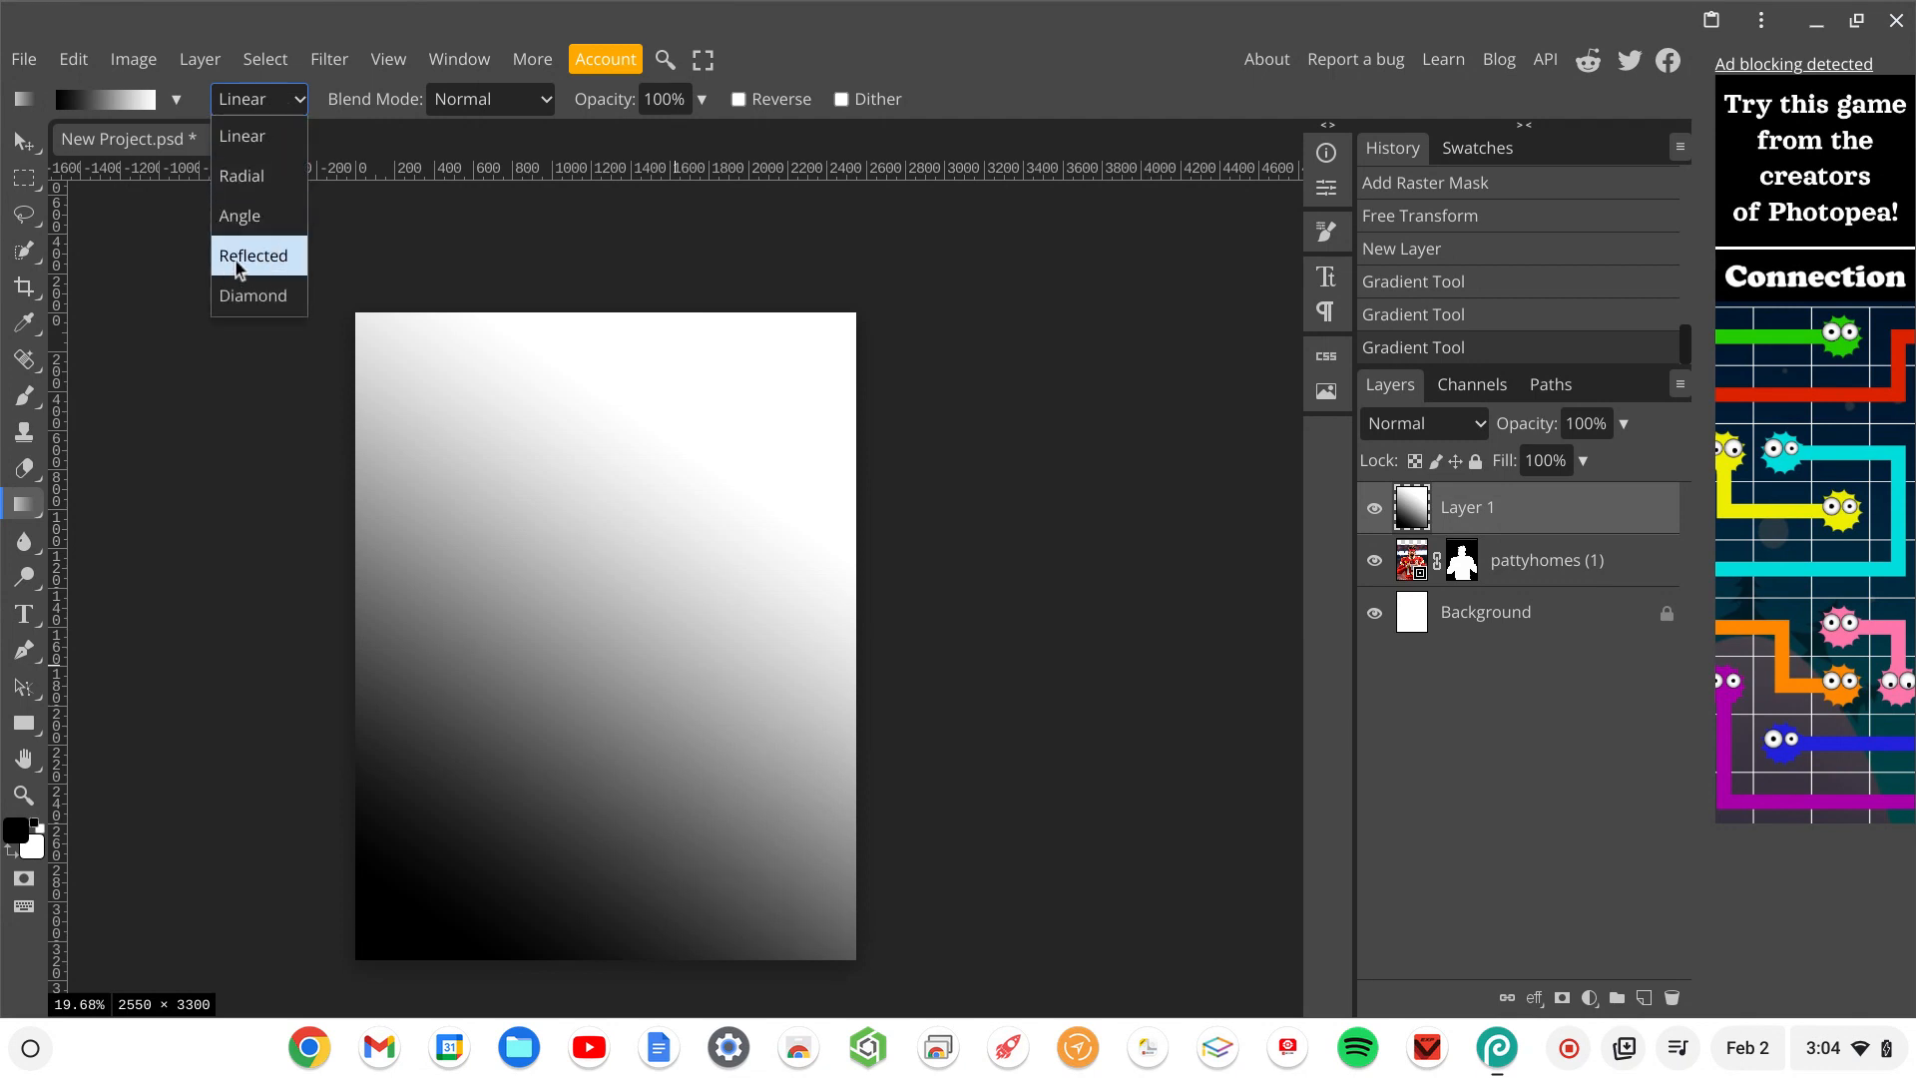
pyautogui.click(258, 136)
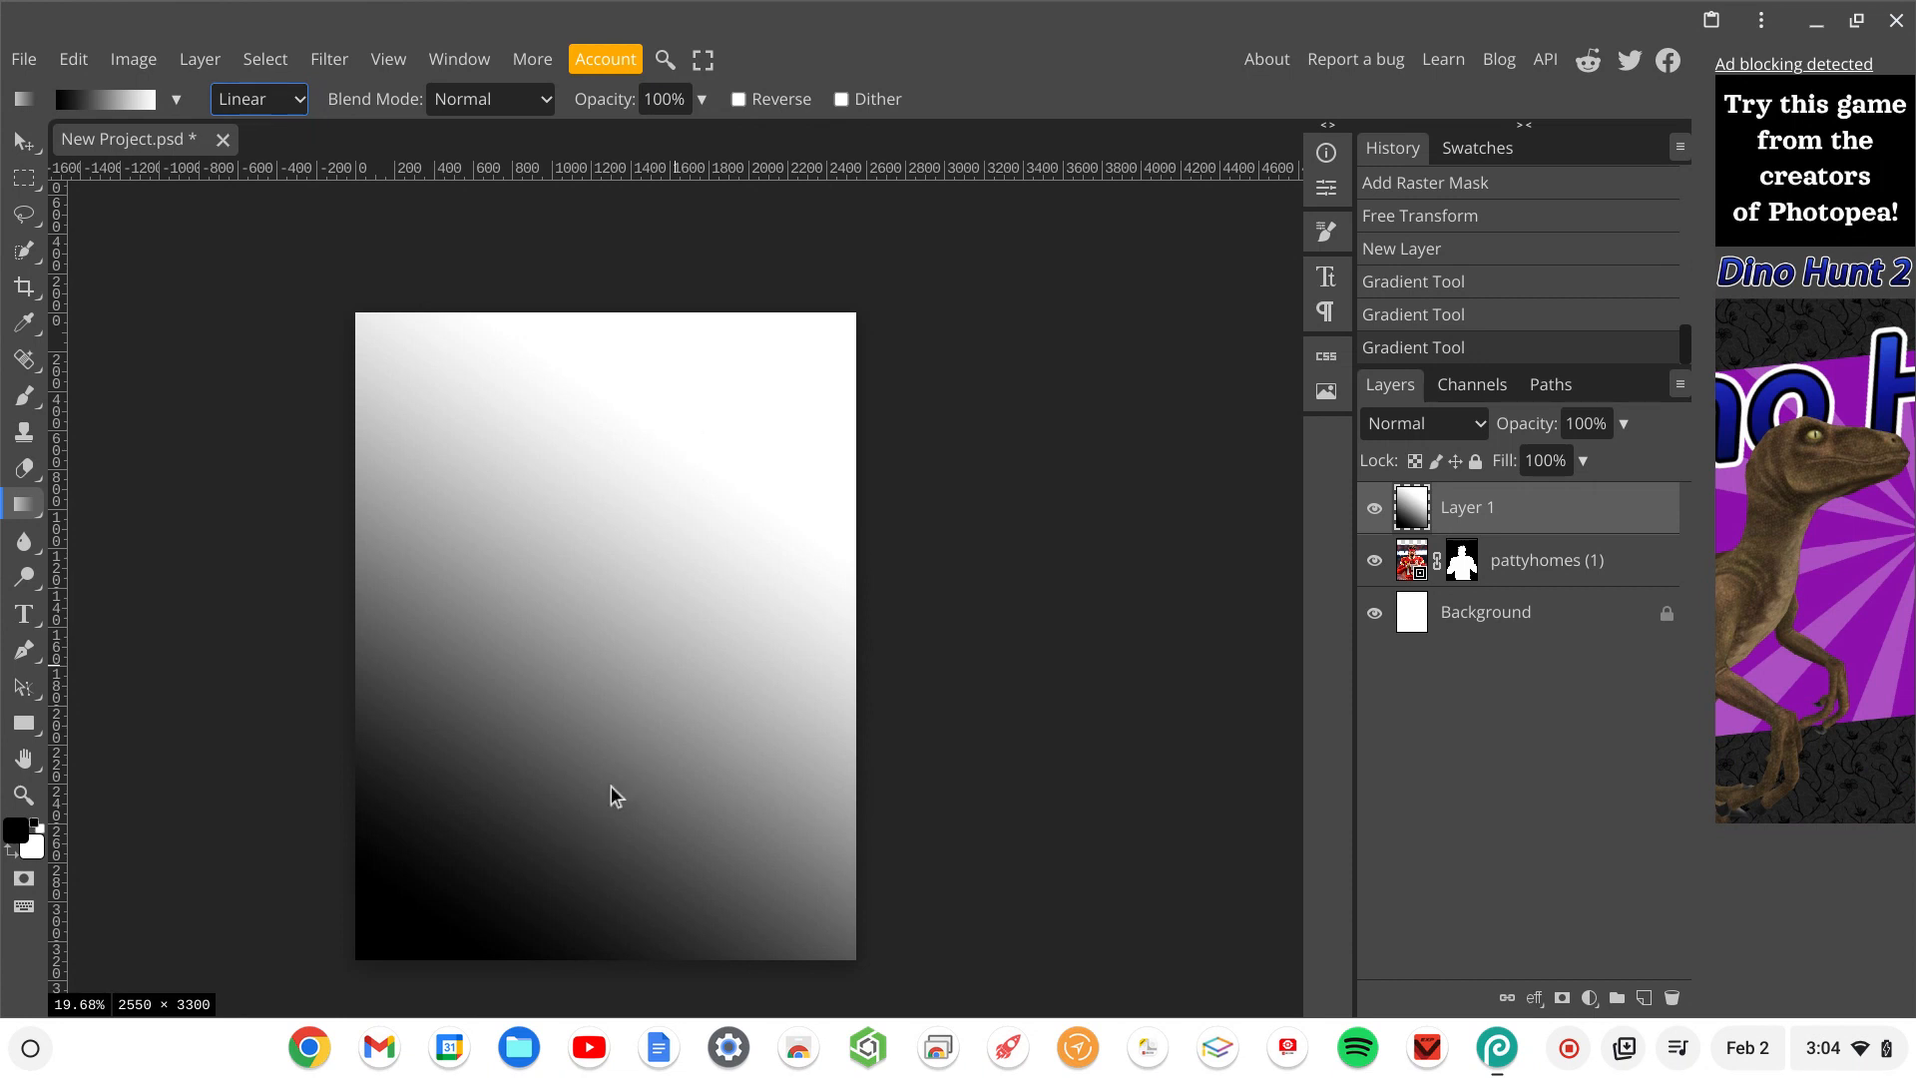
# Redraw the black-to-white gradient vertically on the gradient layer, first over a short span and again over nearly the full page height.
pyautogui.moveTo(605, 819); pyautogui.dragTo(593, 720)
pyautogui.moveTo(689, 817); pyautogui.dragTo(689, 817)
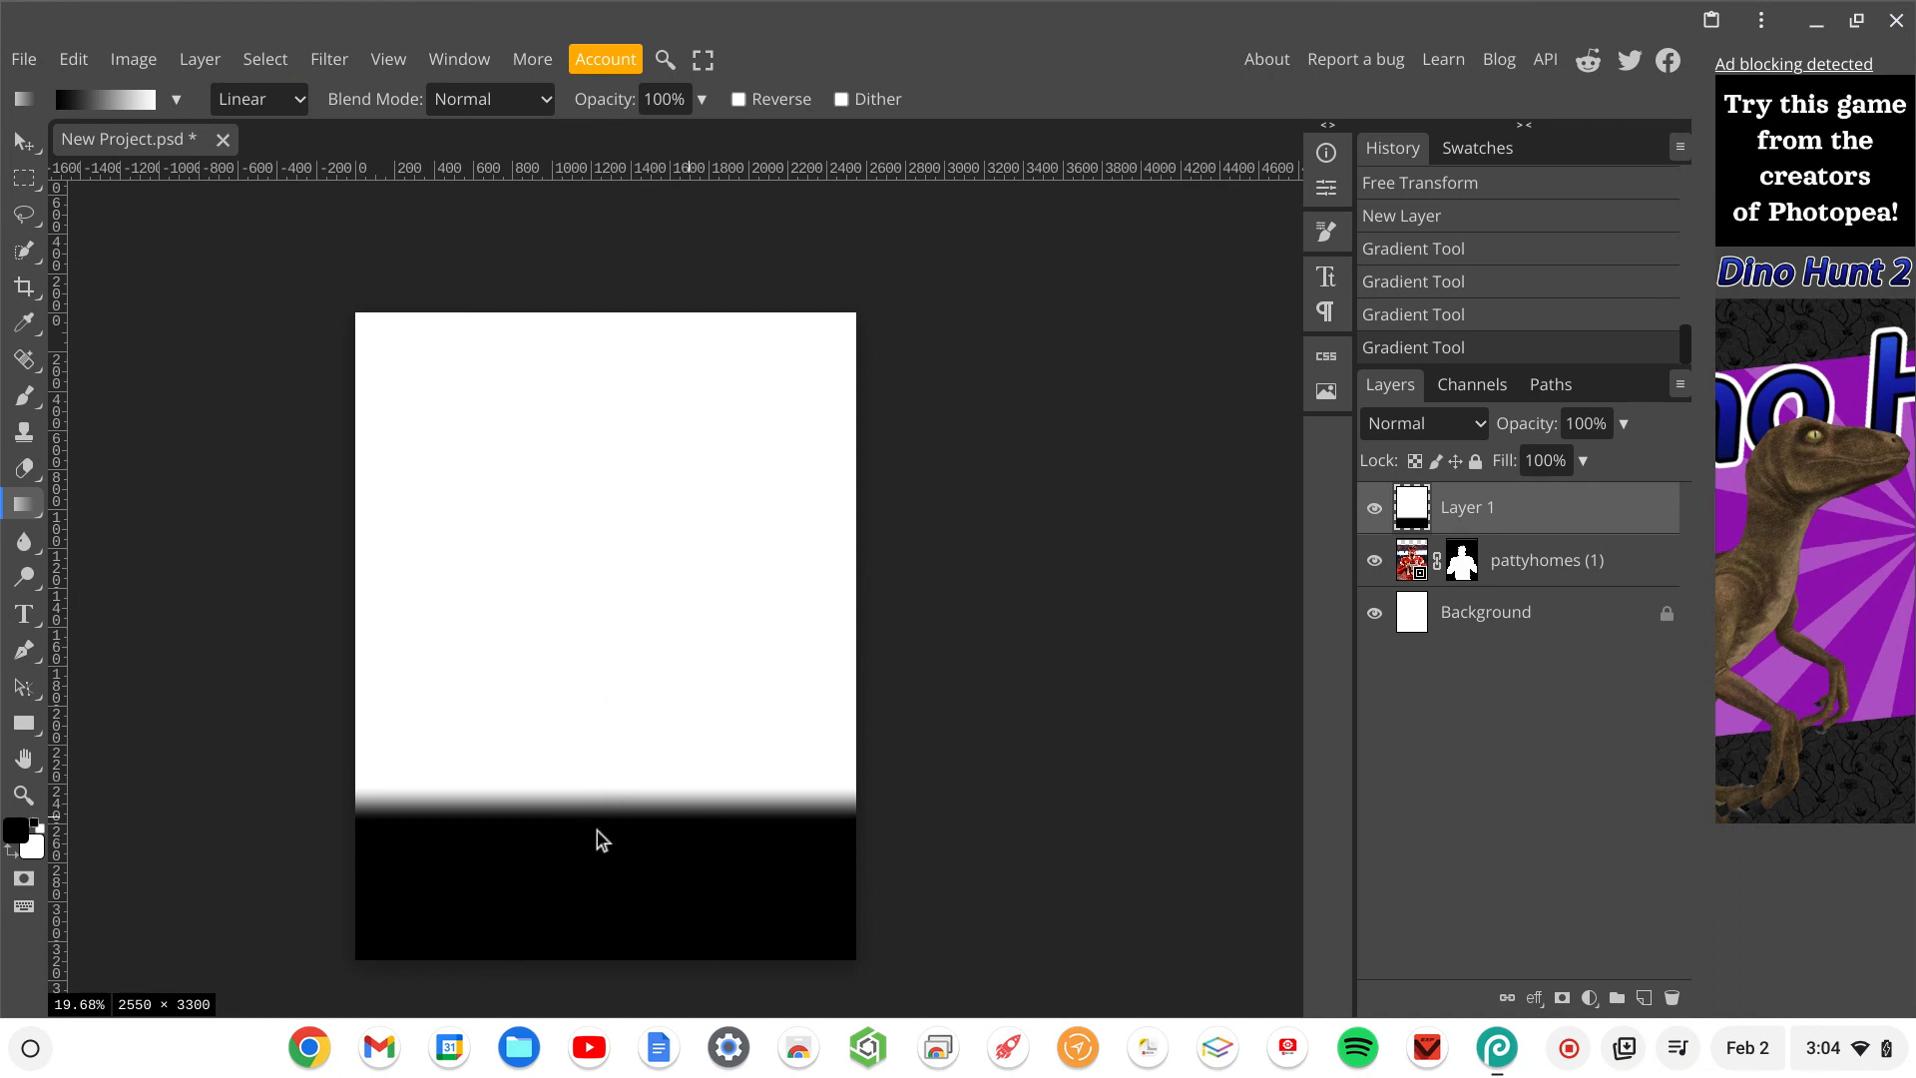
pyautogui.moveTo(603, 918); pyautogui.dragTo(604, 367)
pyautogui.moveTo(579, 908); pyautogui.dragTo(581, 914)
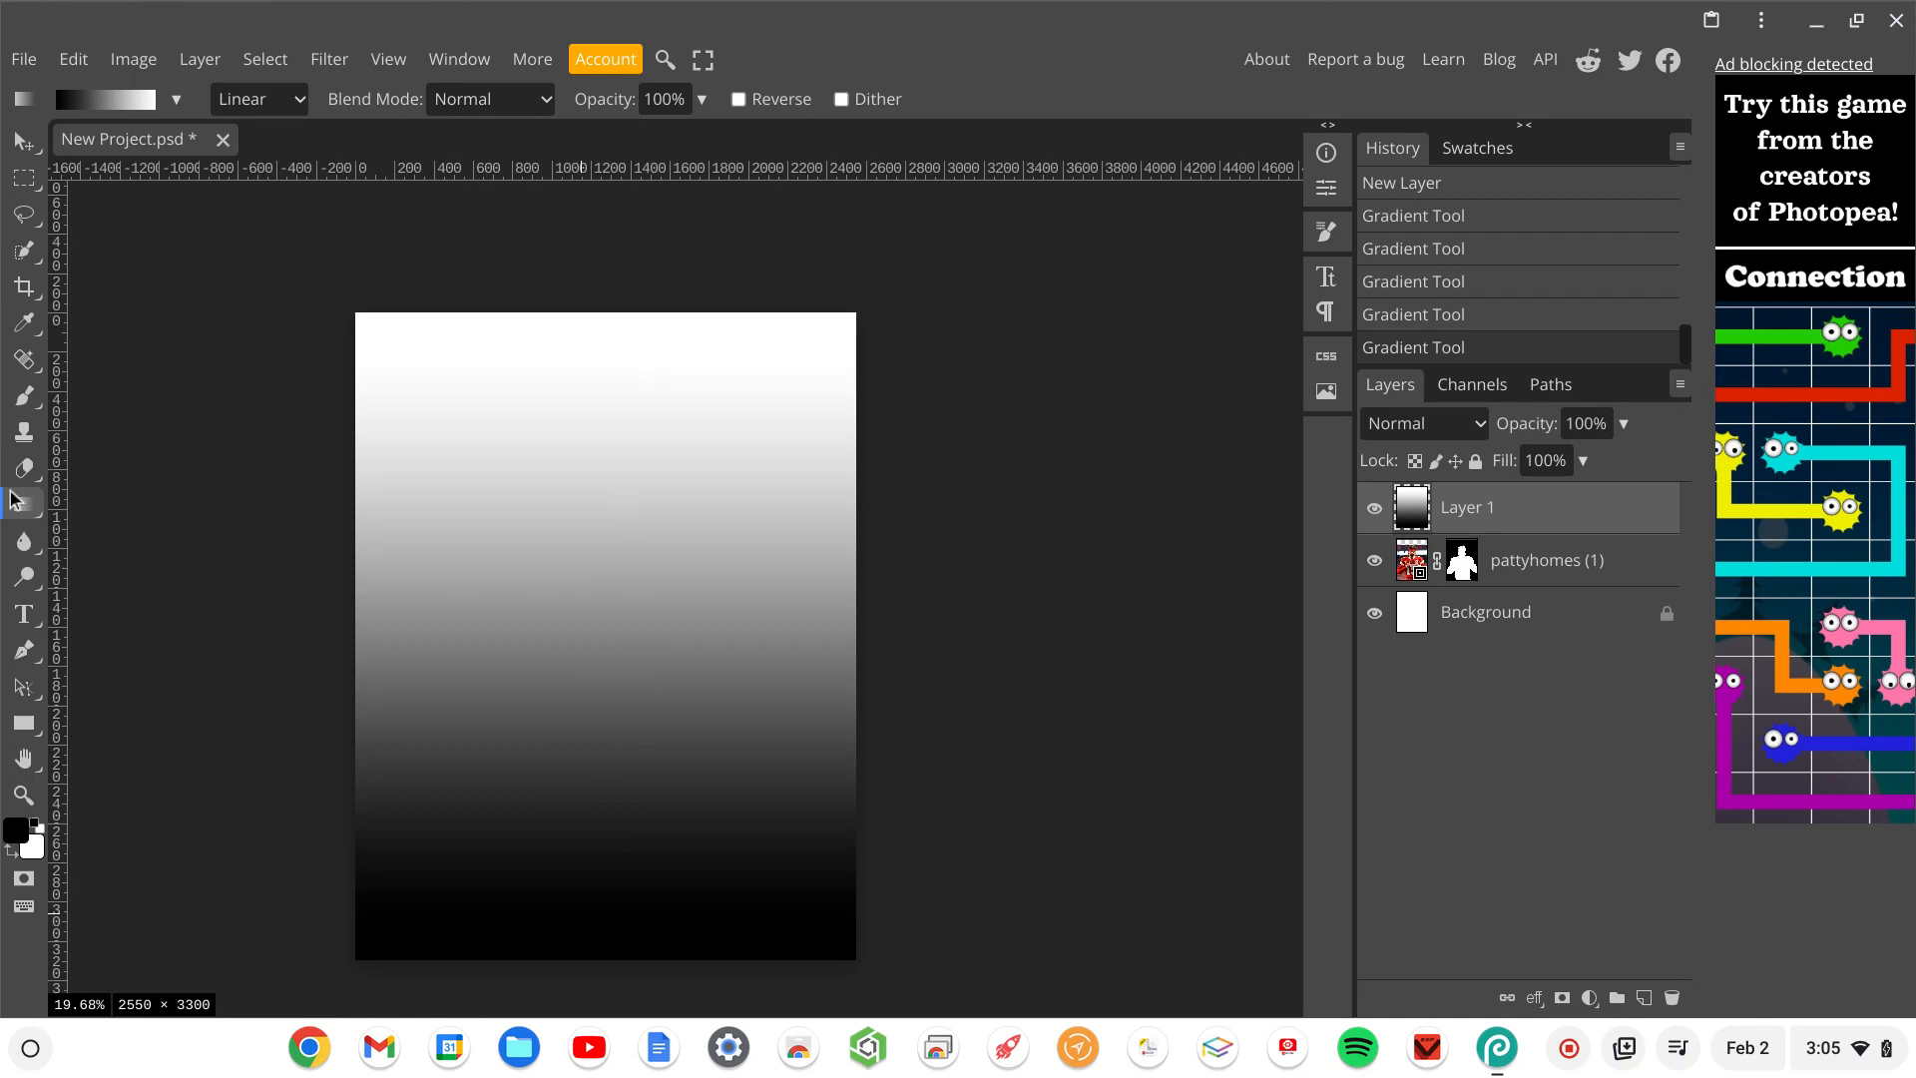
# Set the foreground color to dark maroon 341d1d and the background color to gray 5f5c5c.
pyautogui.click(20, 841)
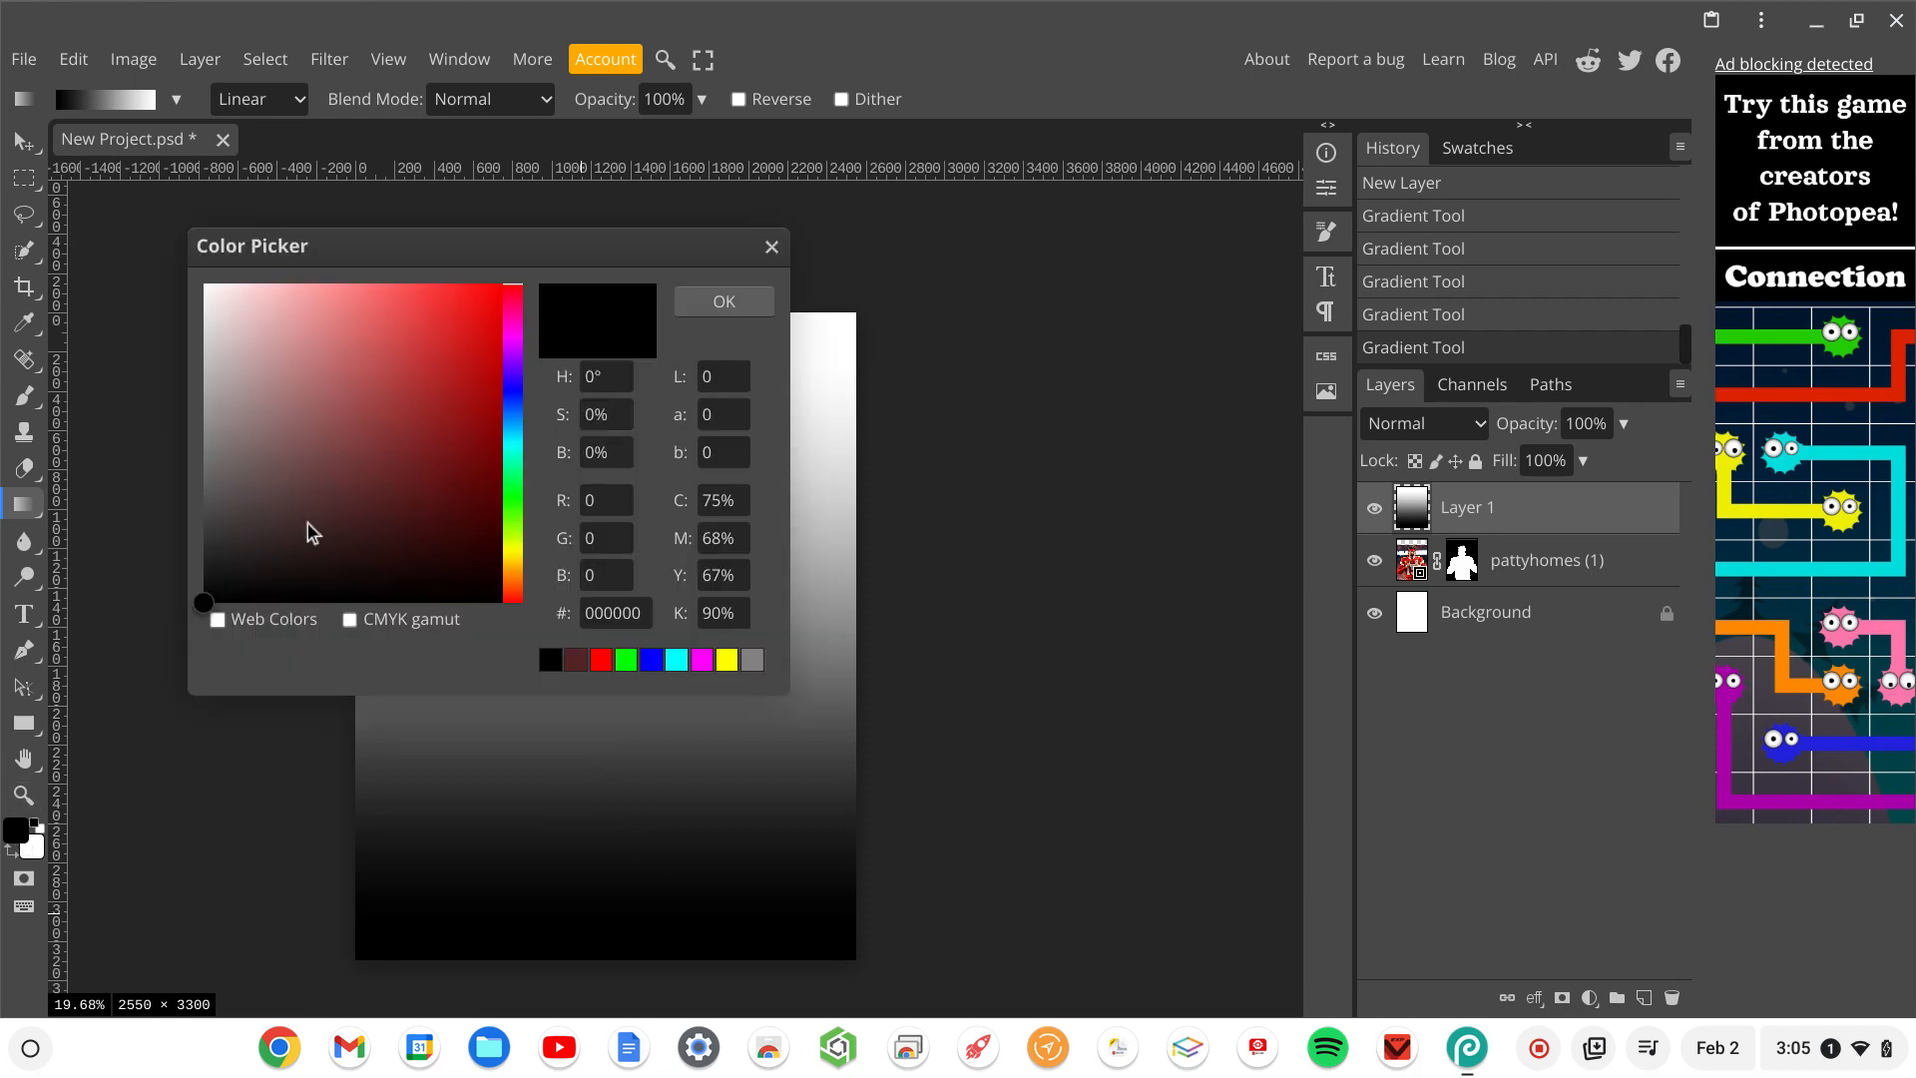
pyautogui.click(336, 536)
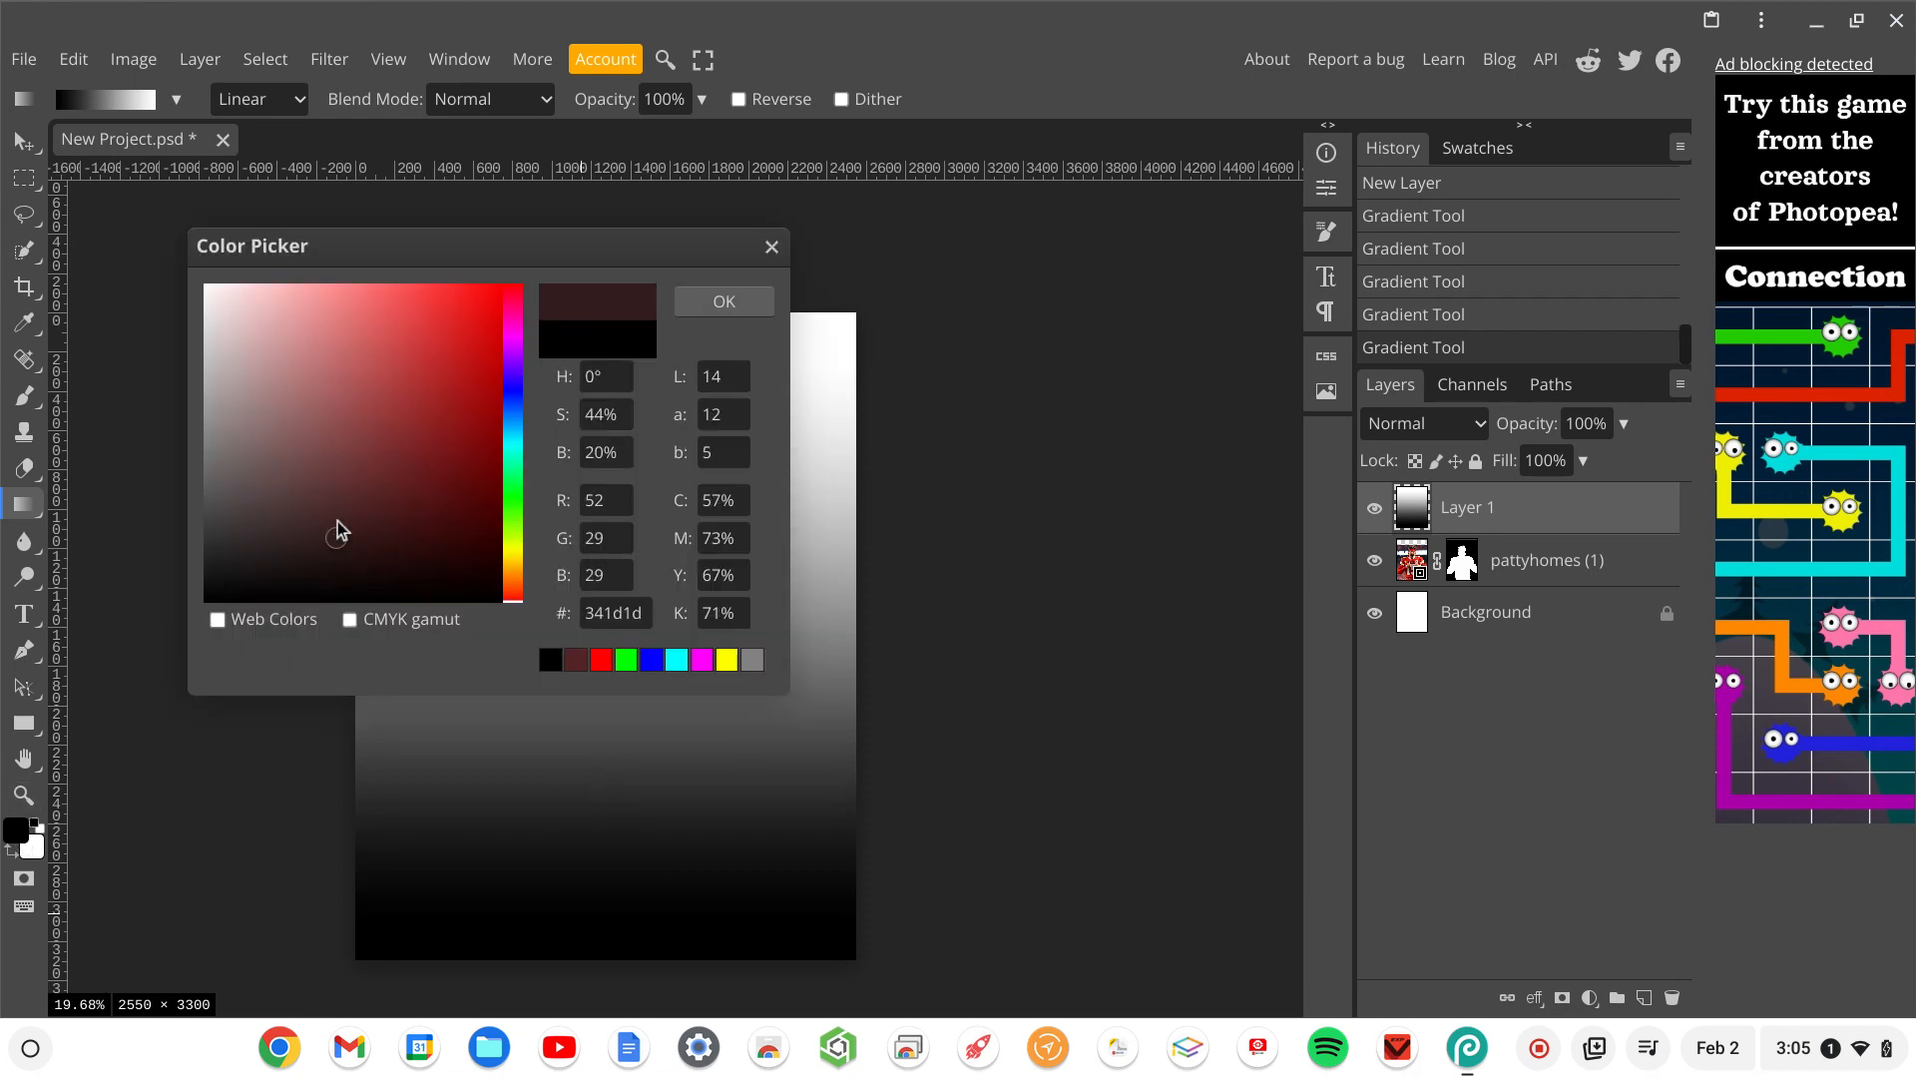
pyautogui.click(733, 299)
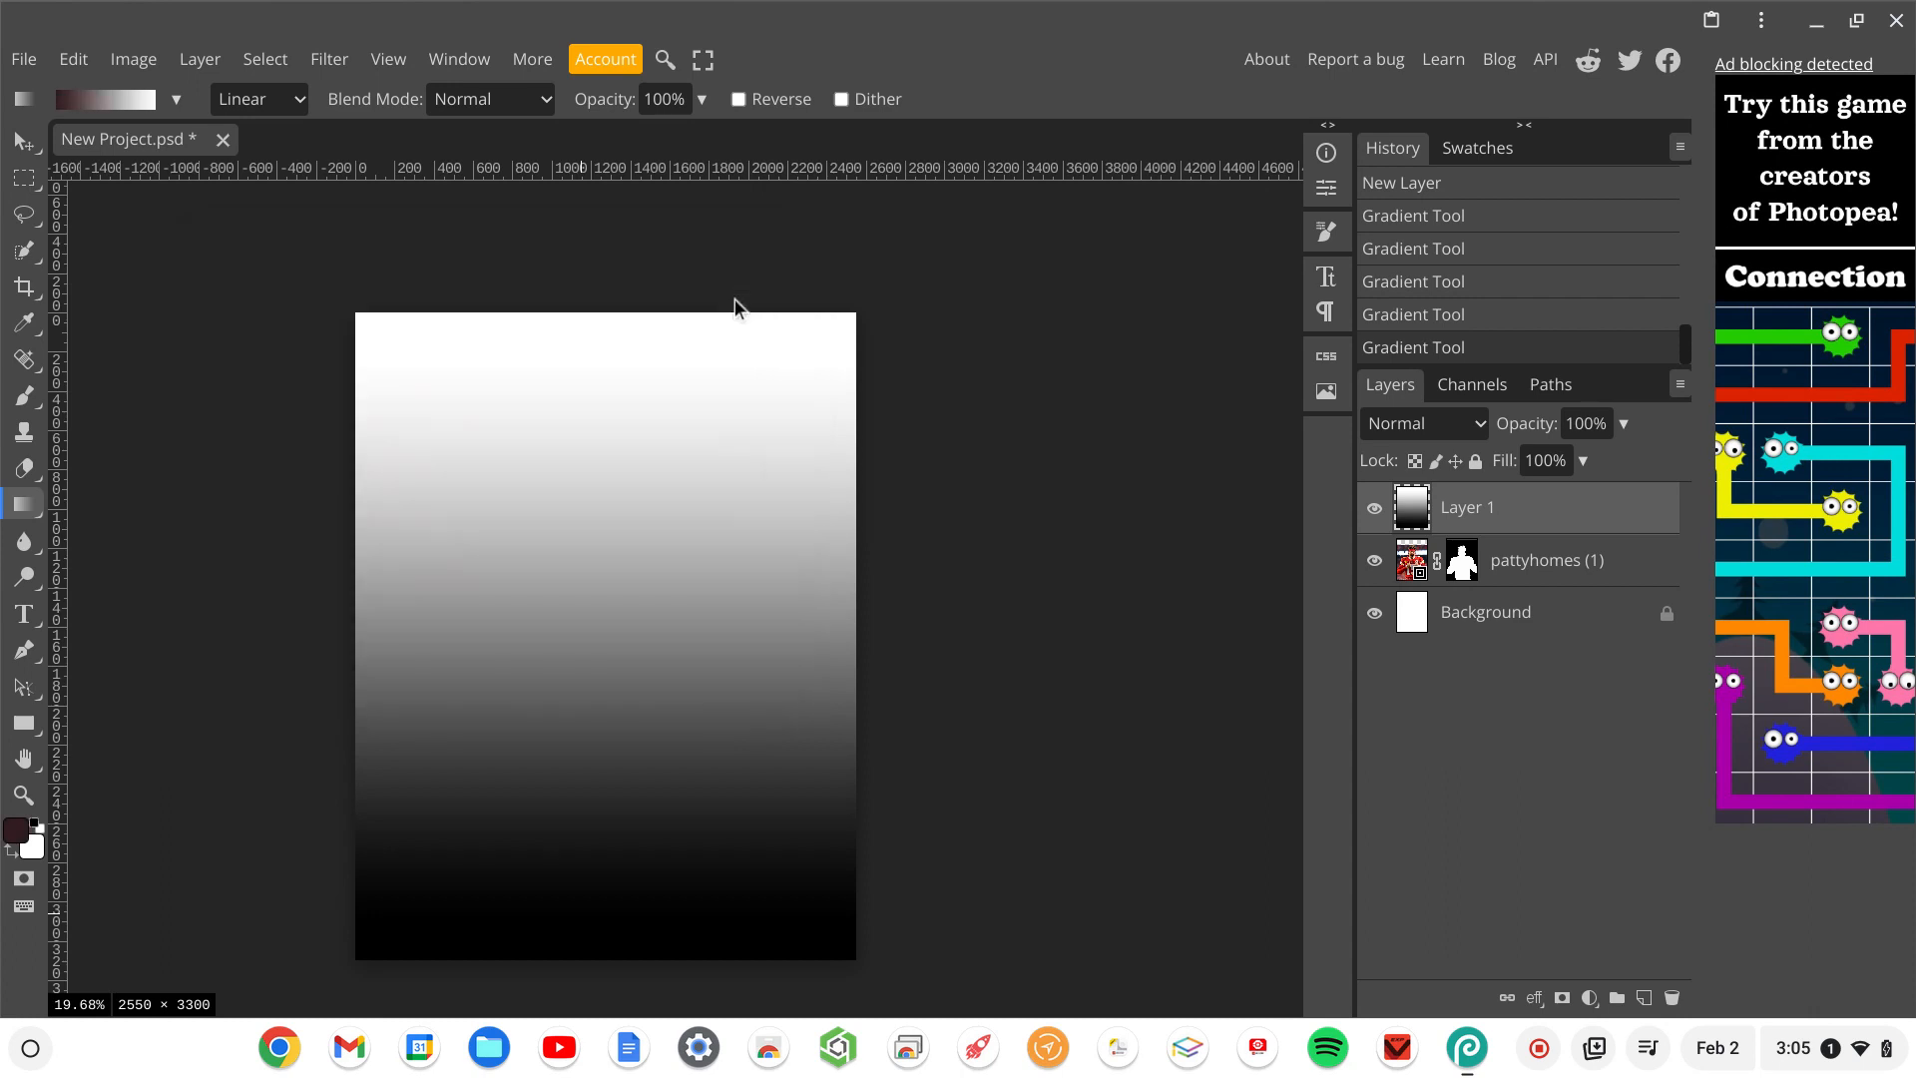
pyautogui.click(34, 856)
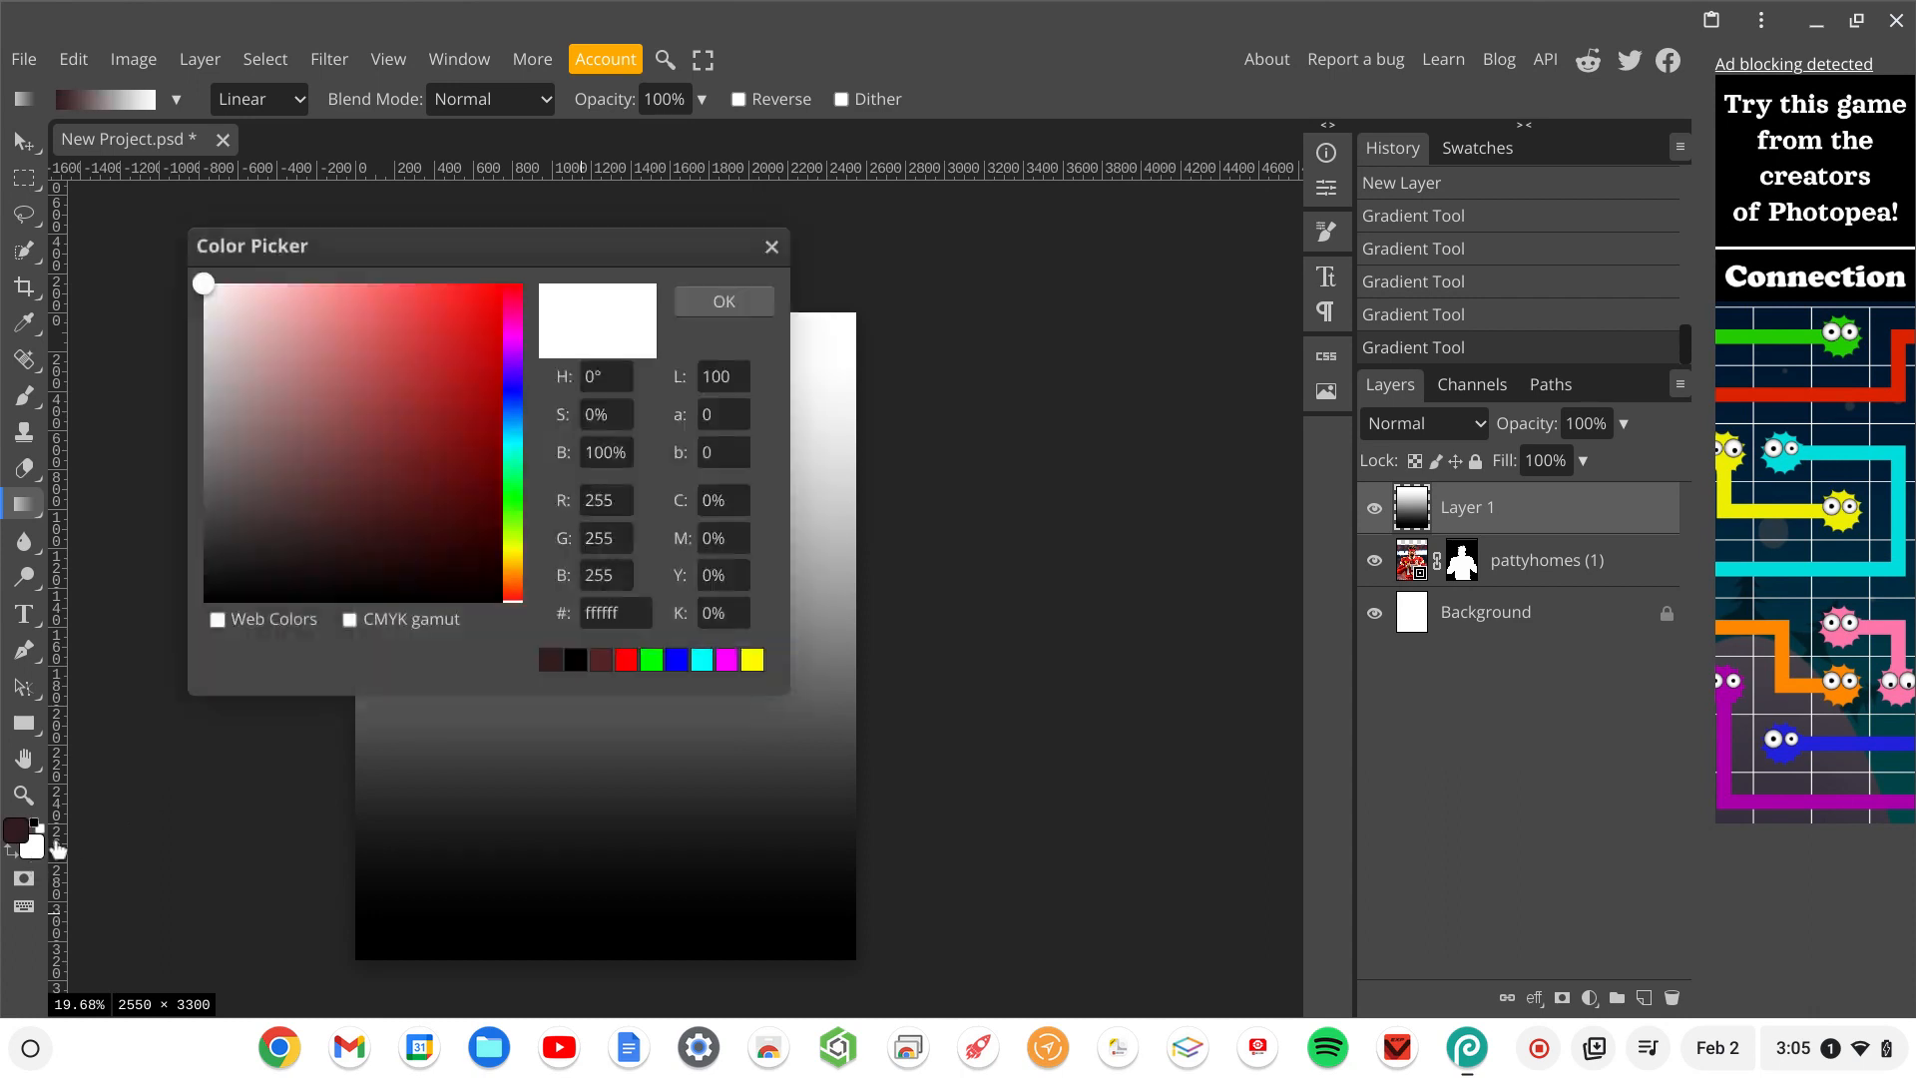
pyautogui.click(210, 484)
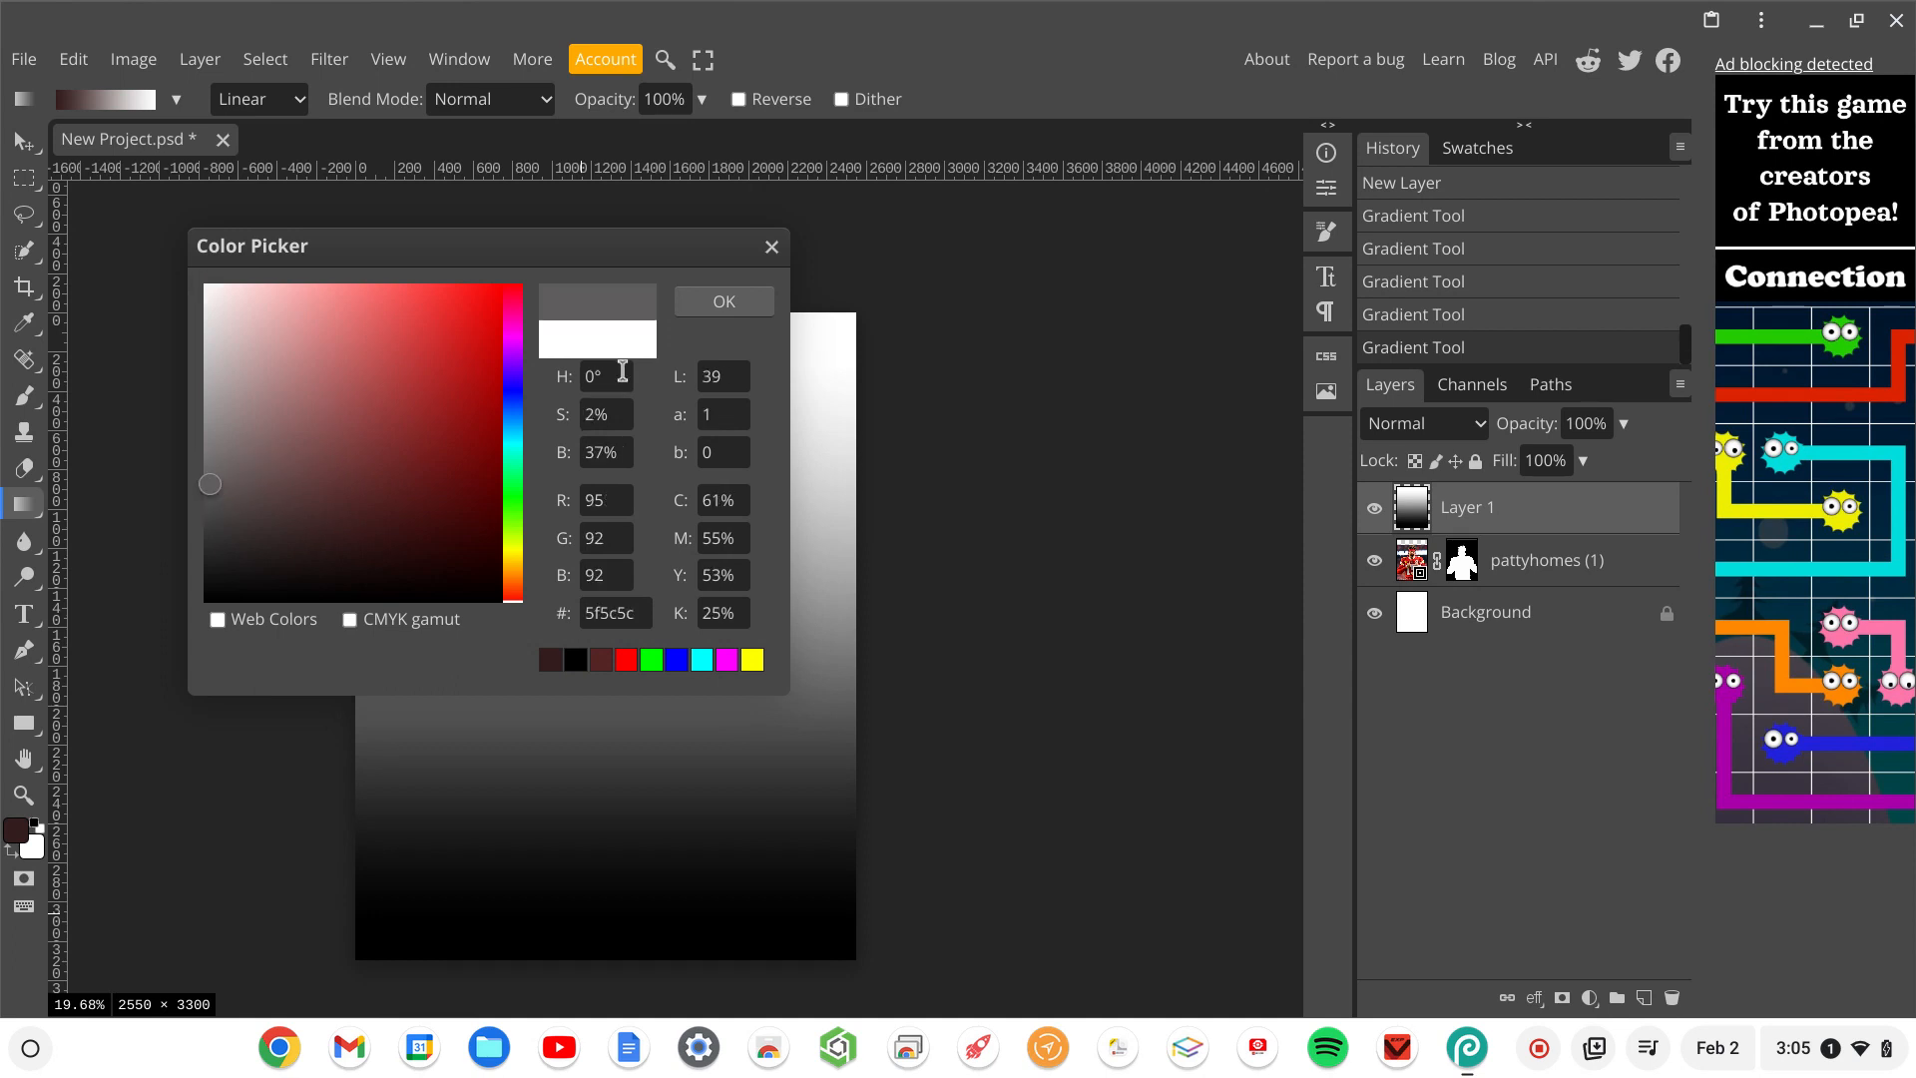
pyautogui.click(727, 302)
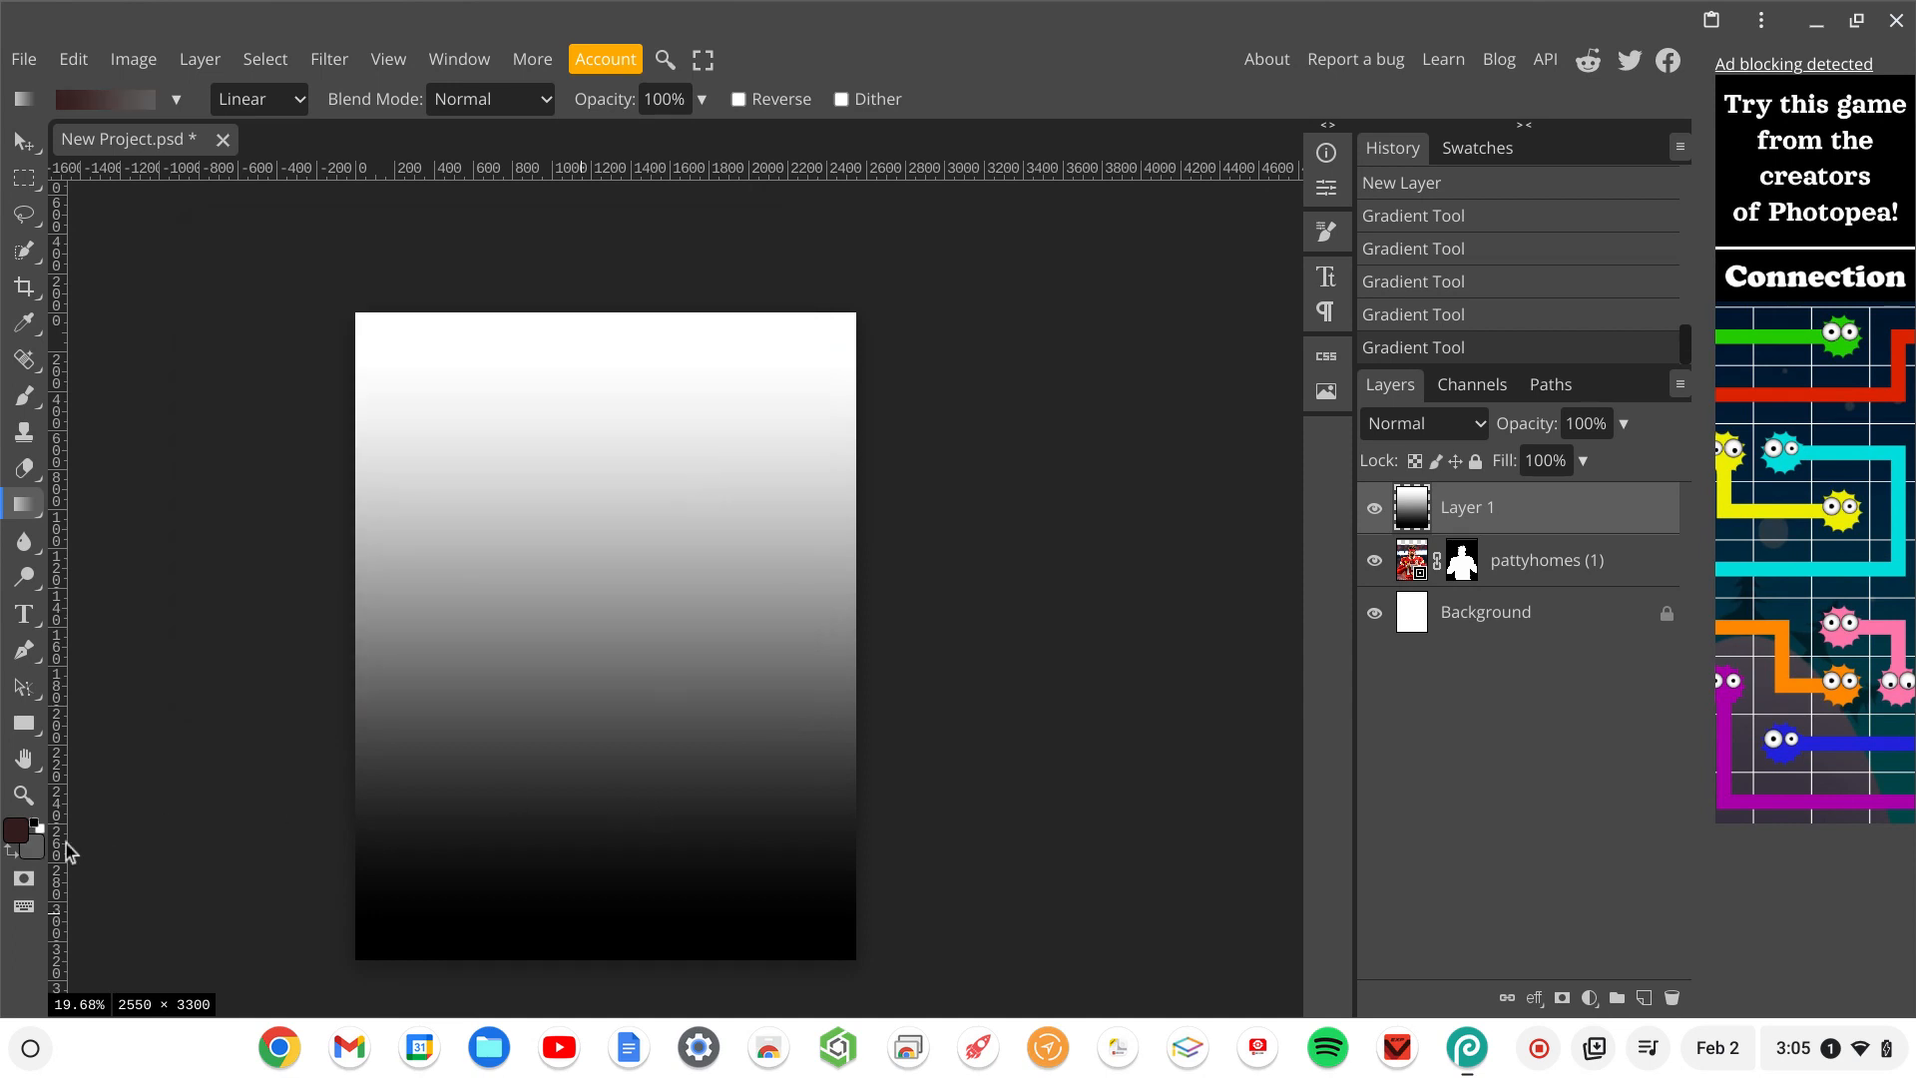
# Draw a bottom-to-top Linear gradient from maroon to gray on Layer 1 and move that layer beneath the player layer.
pyautogui.moveTo(606, 900); pyautogui.dragTo(607, 383)
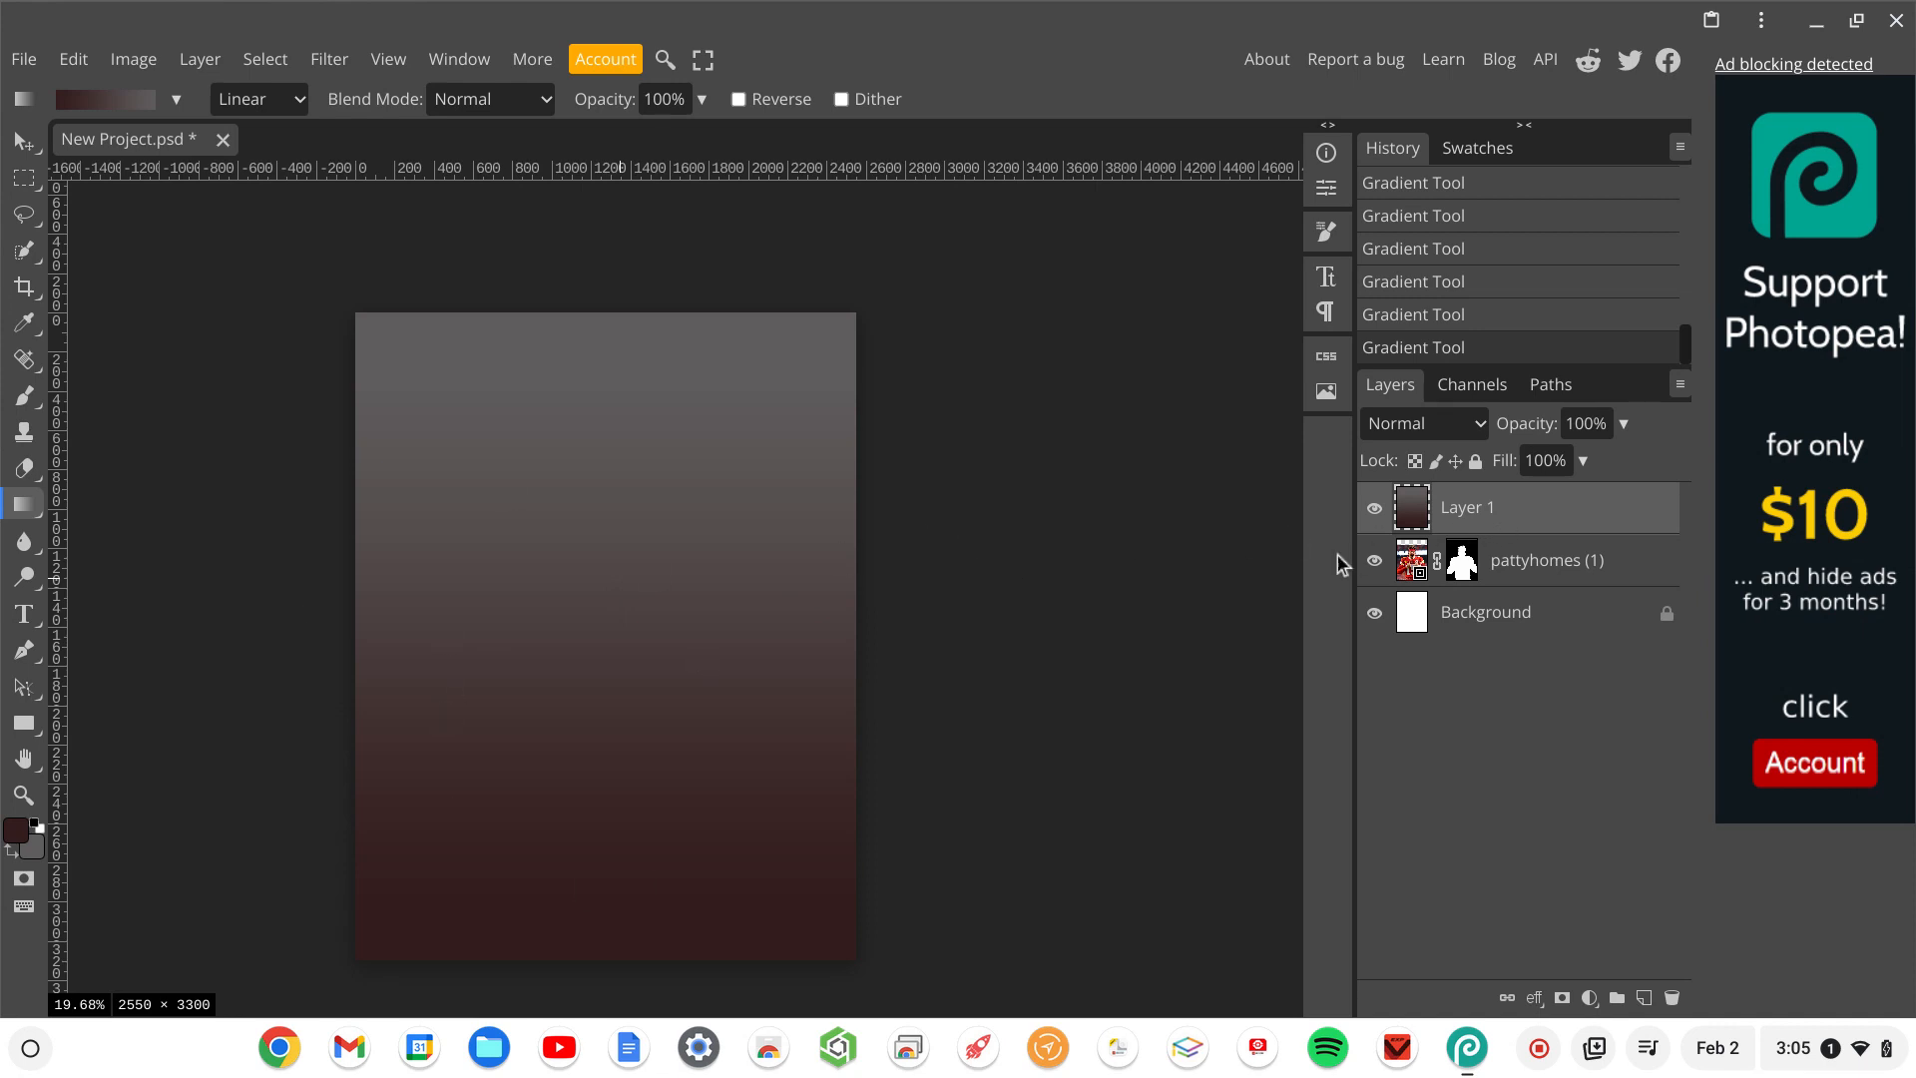
pyautogui.moveTo(1489, 515); pyautogui.dragTo(1493, 593)
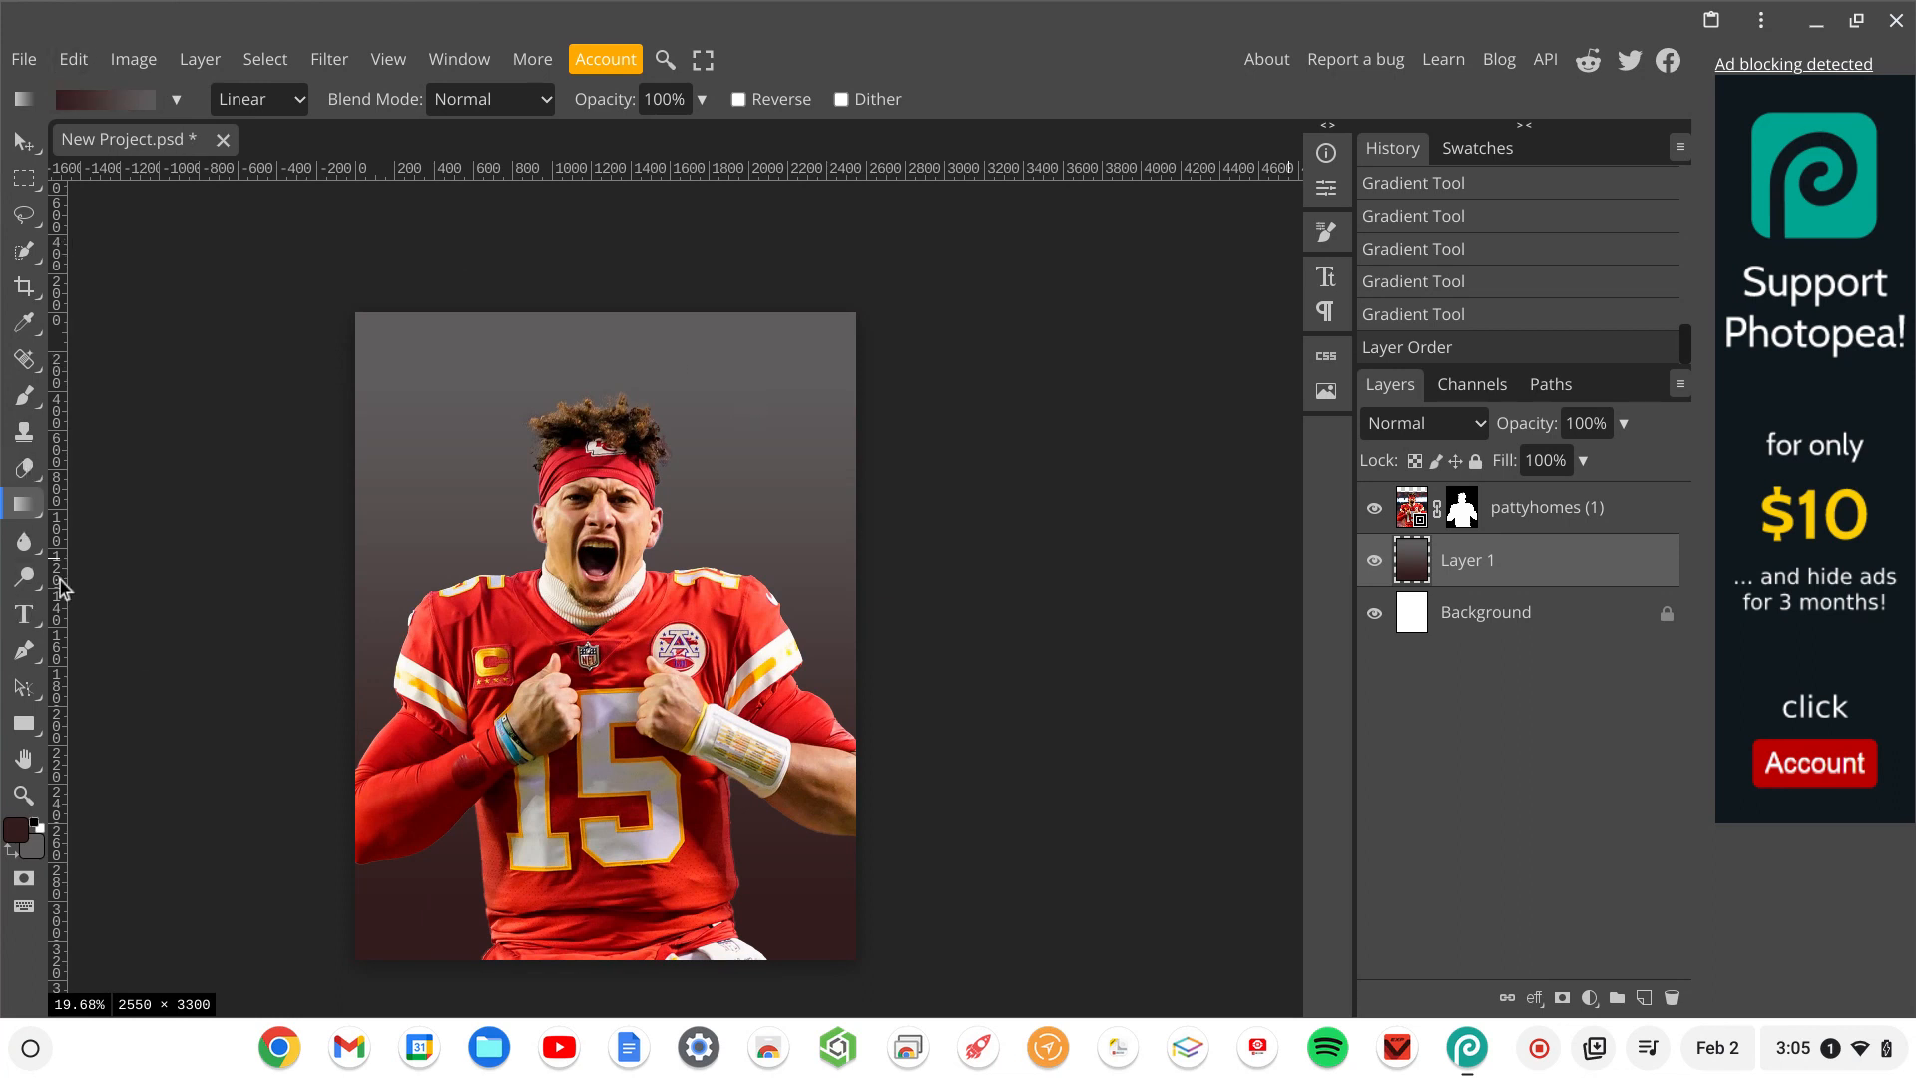
# Activate the Type tool and locate the font file news-of-the-world.regular (1).ttf in Downloads without loading it.
pyautogui.click(24, 623)
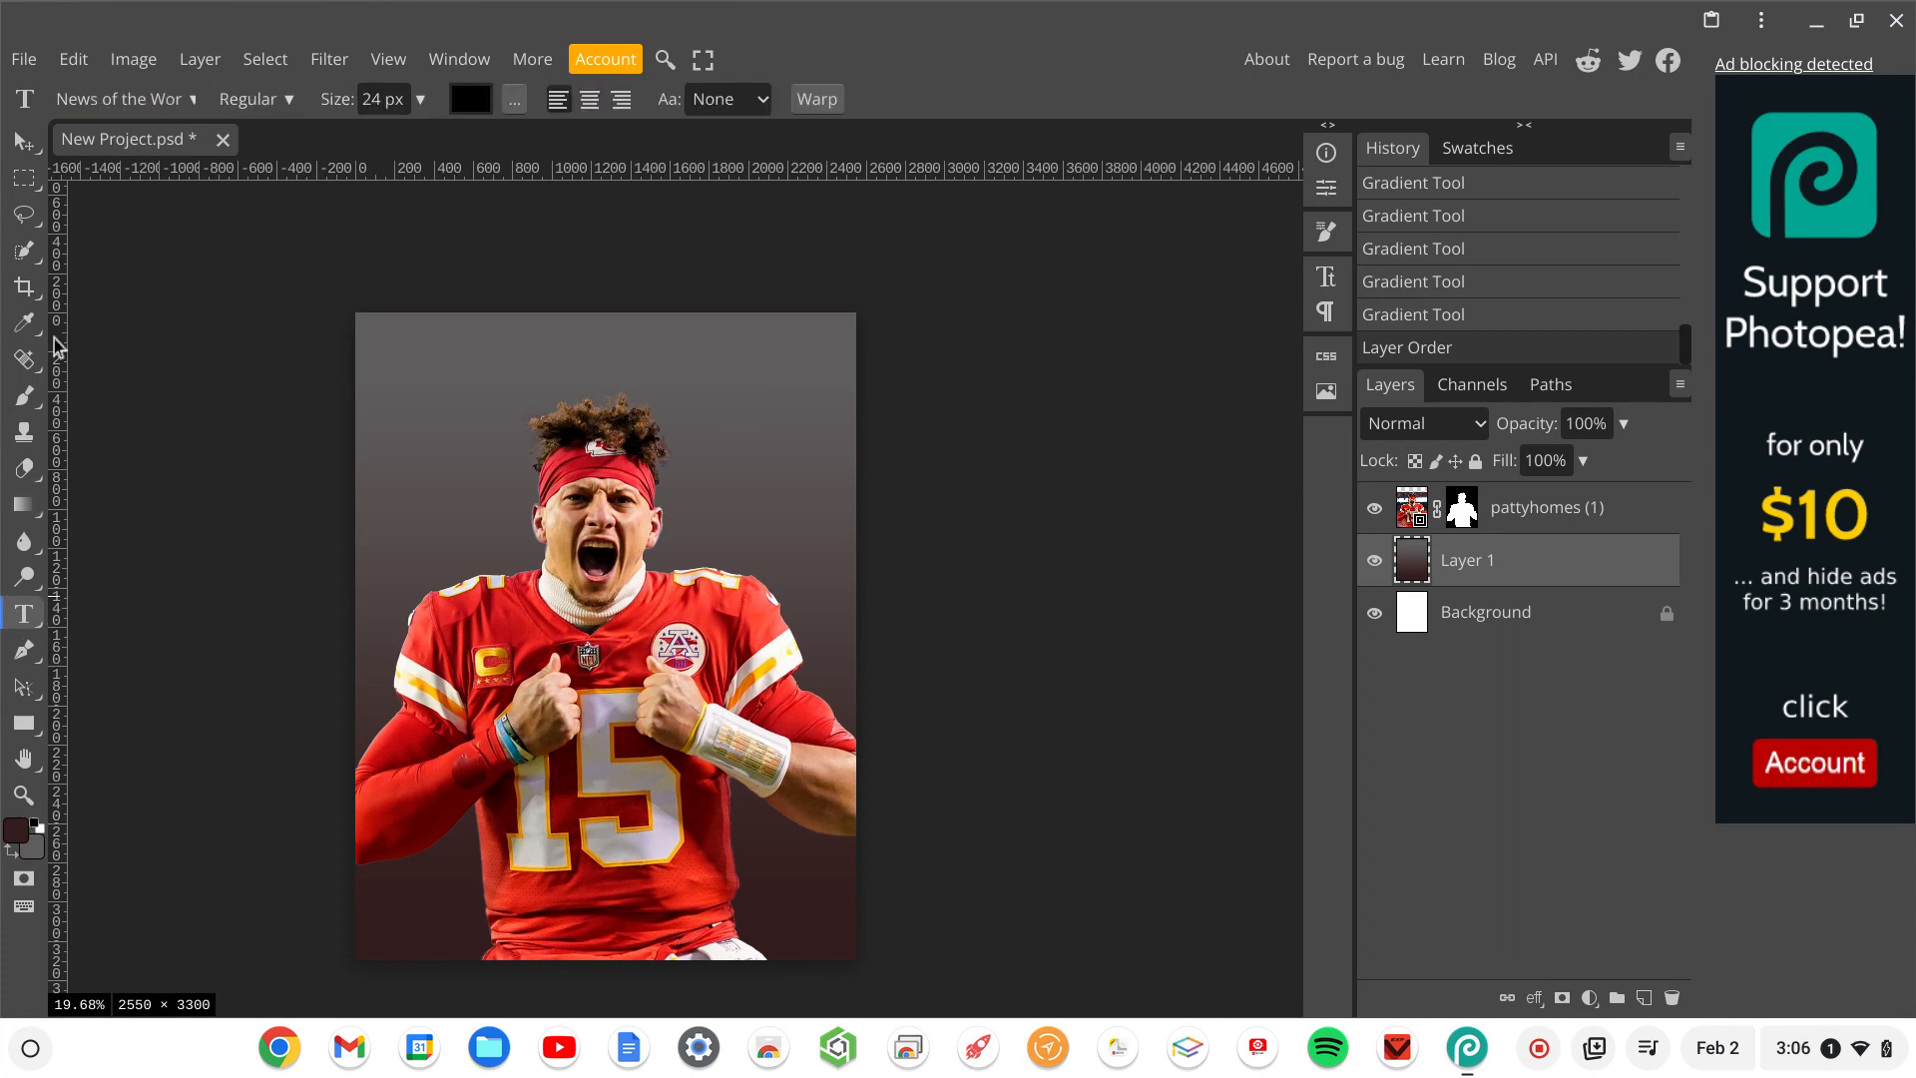
pyautogui.click(179, 100)
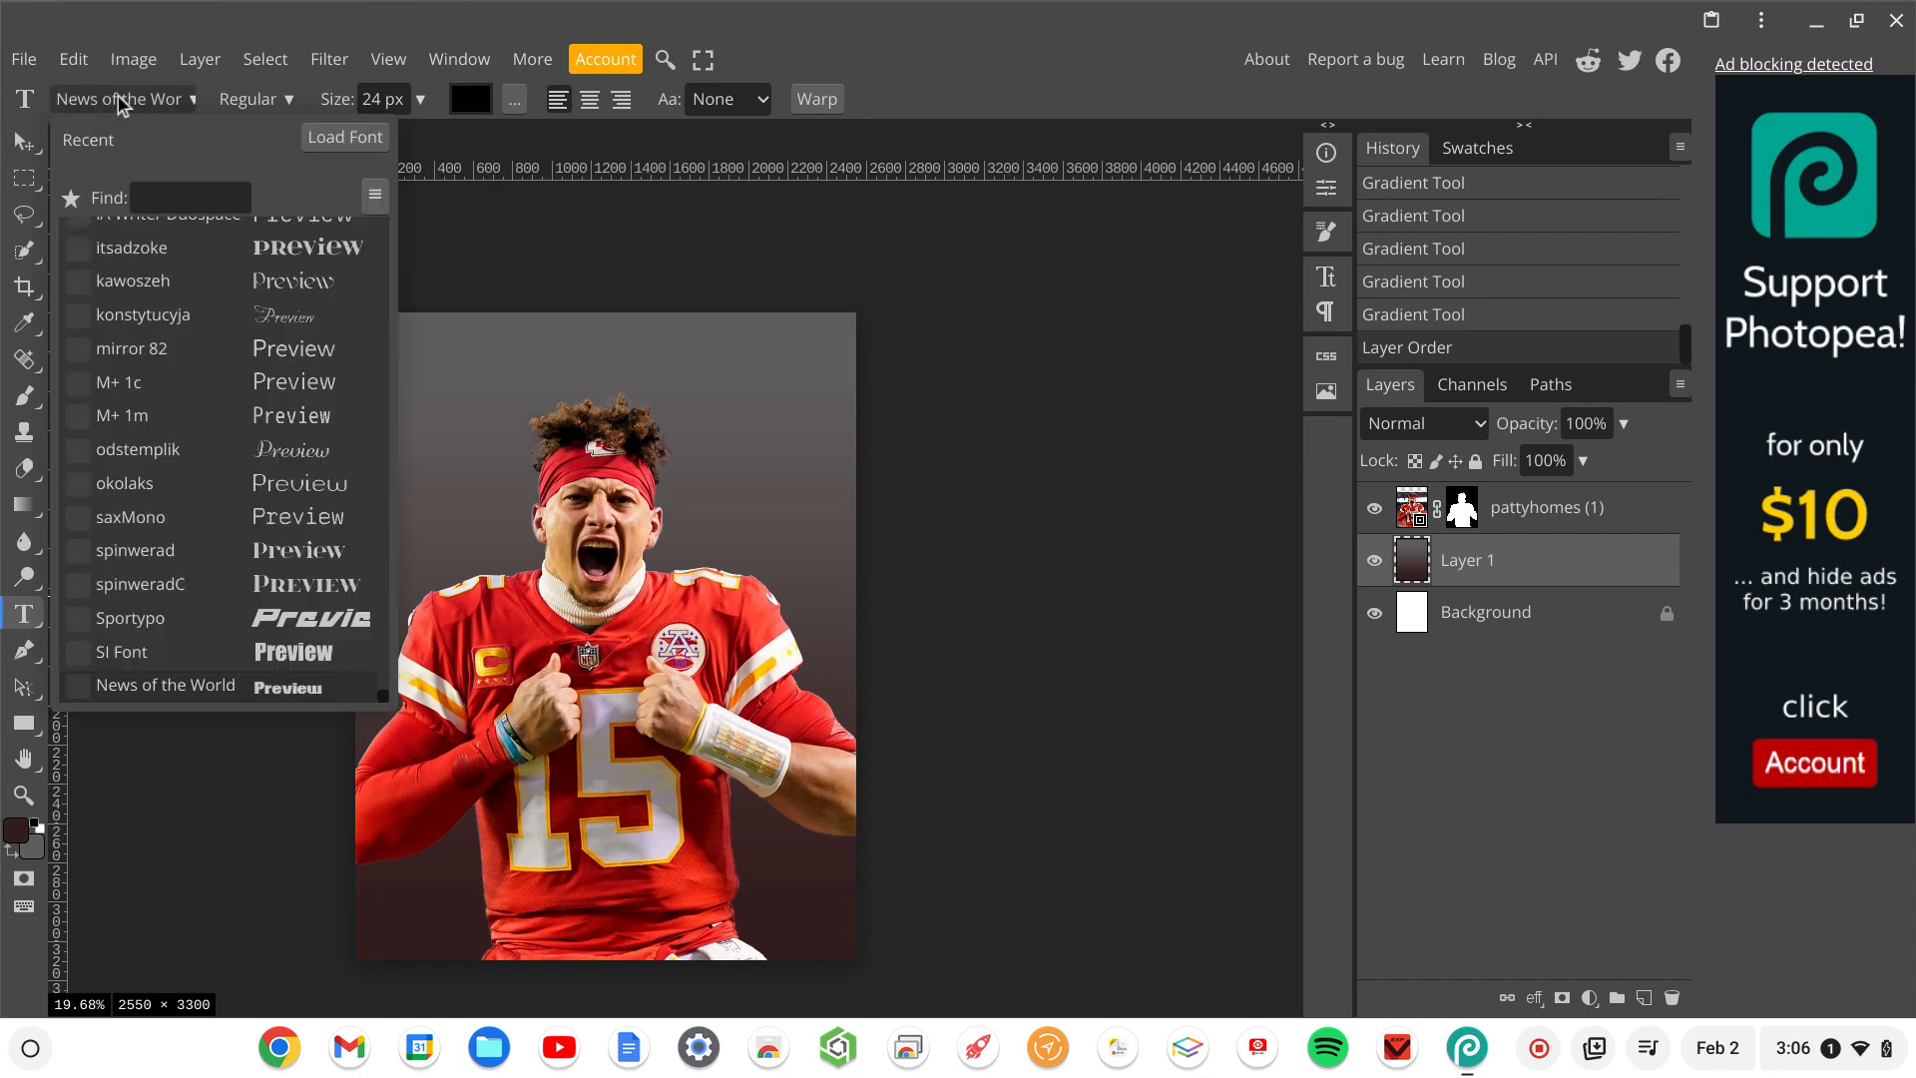
pyautogui.click(356, 141)
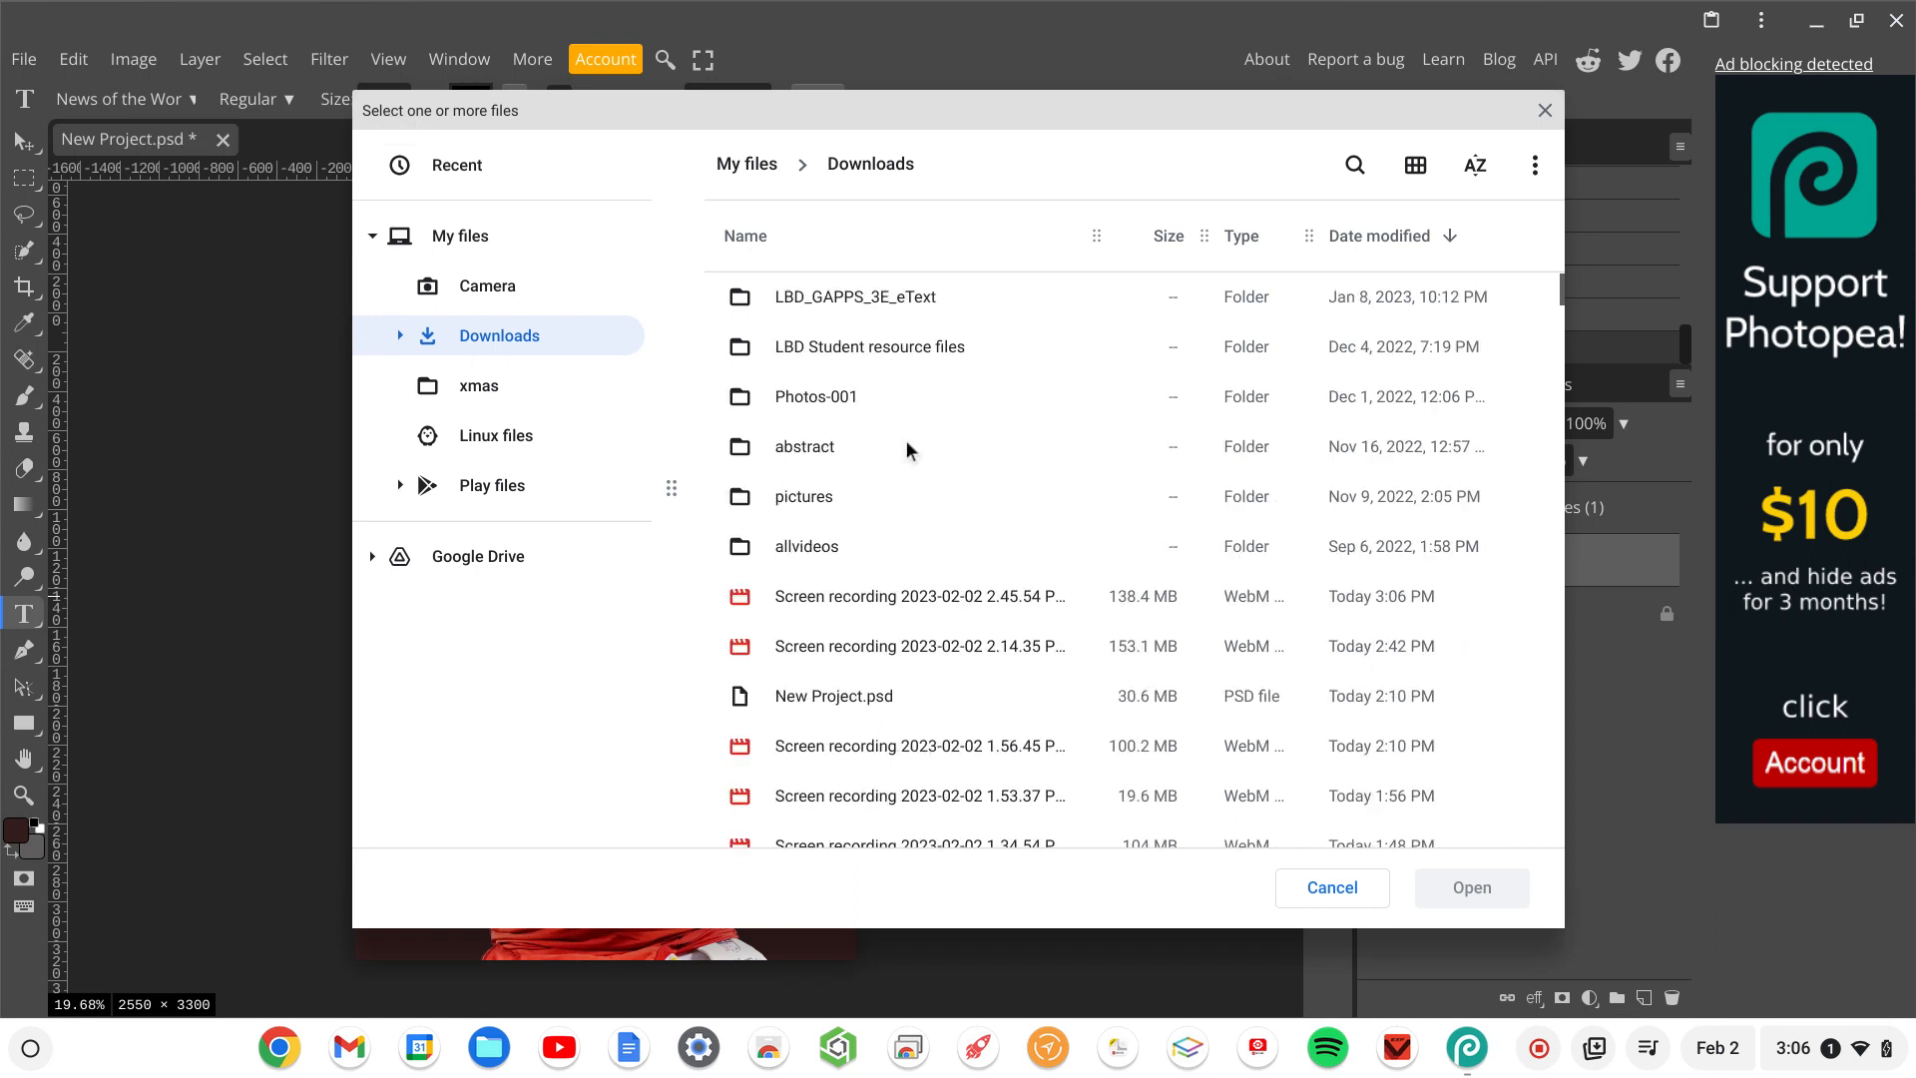
pyautogui.scroll(-2, 920, 479)
pyautogui.scroll(-3, 920, 479)
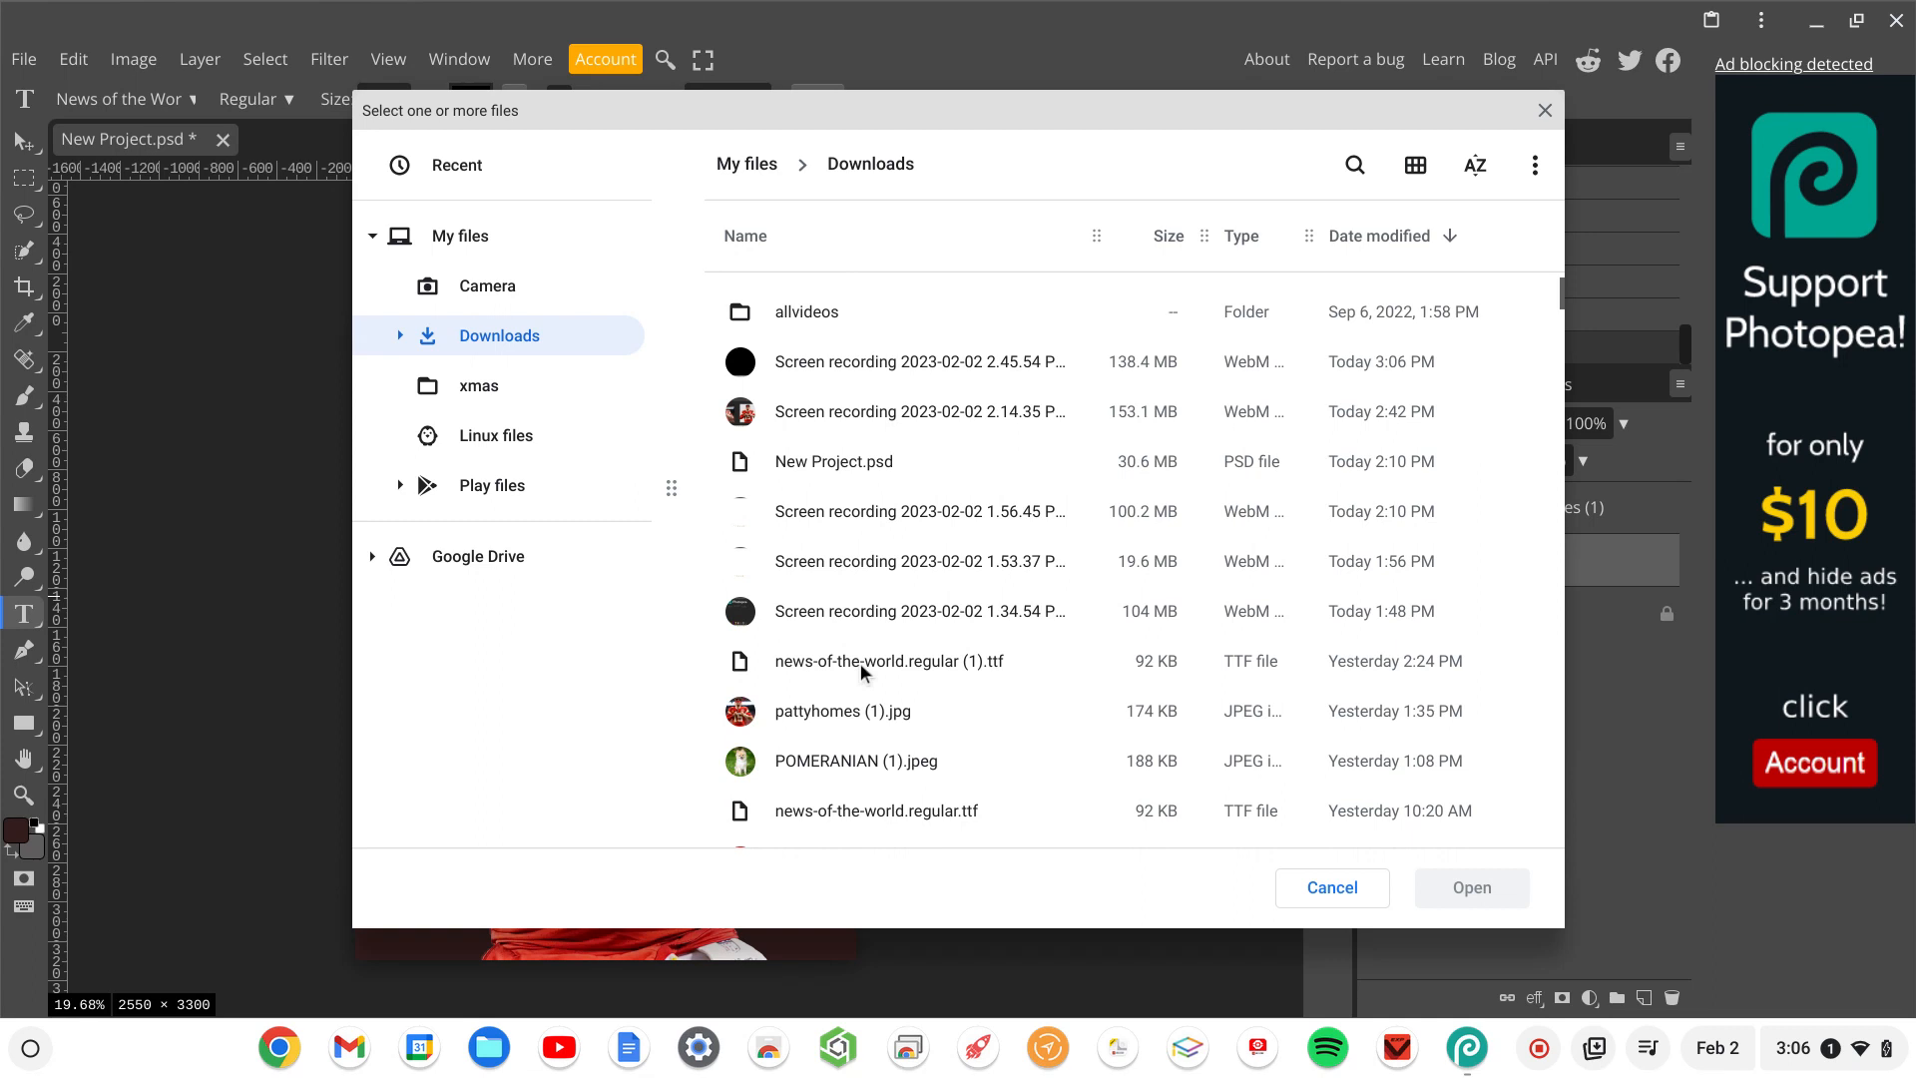
pyautogui.click(863, 671)
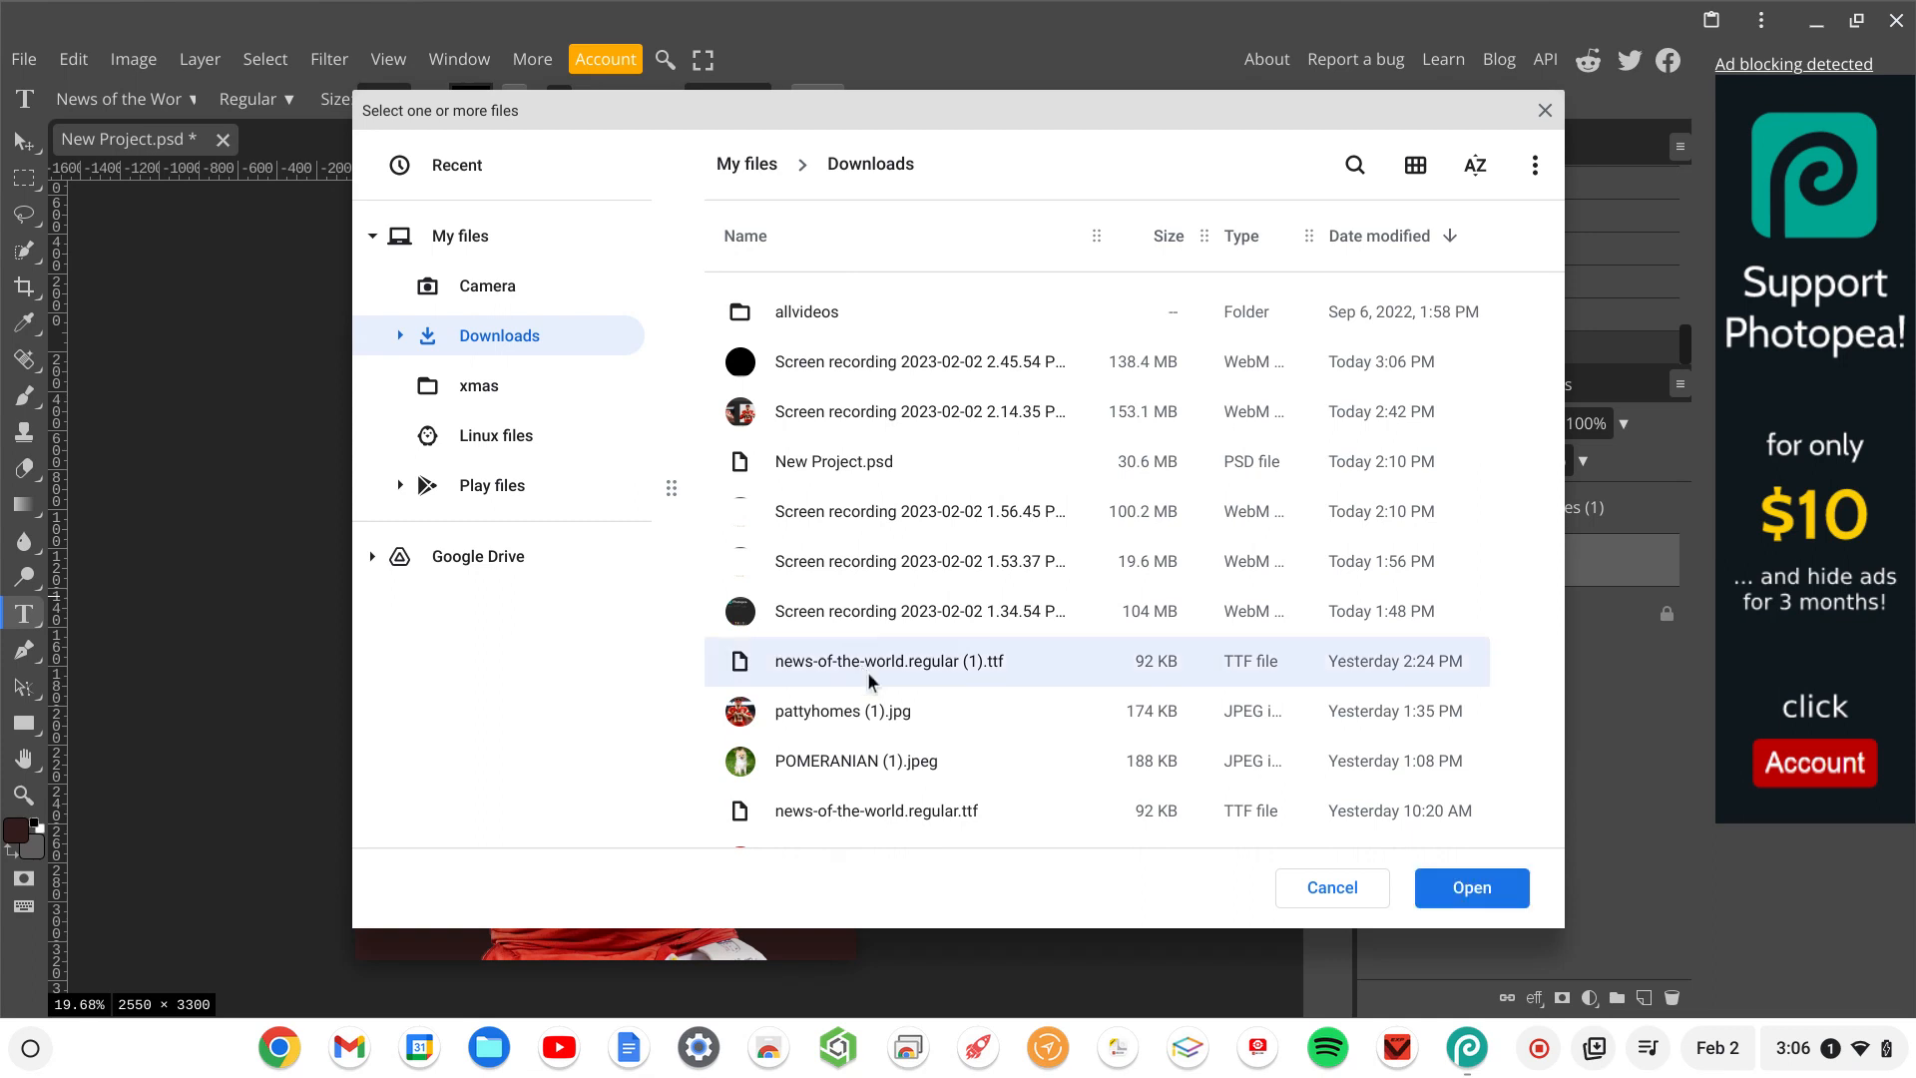
pyautogui.click(1329, 889)
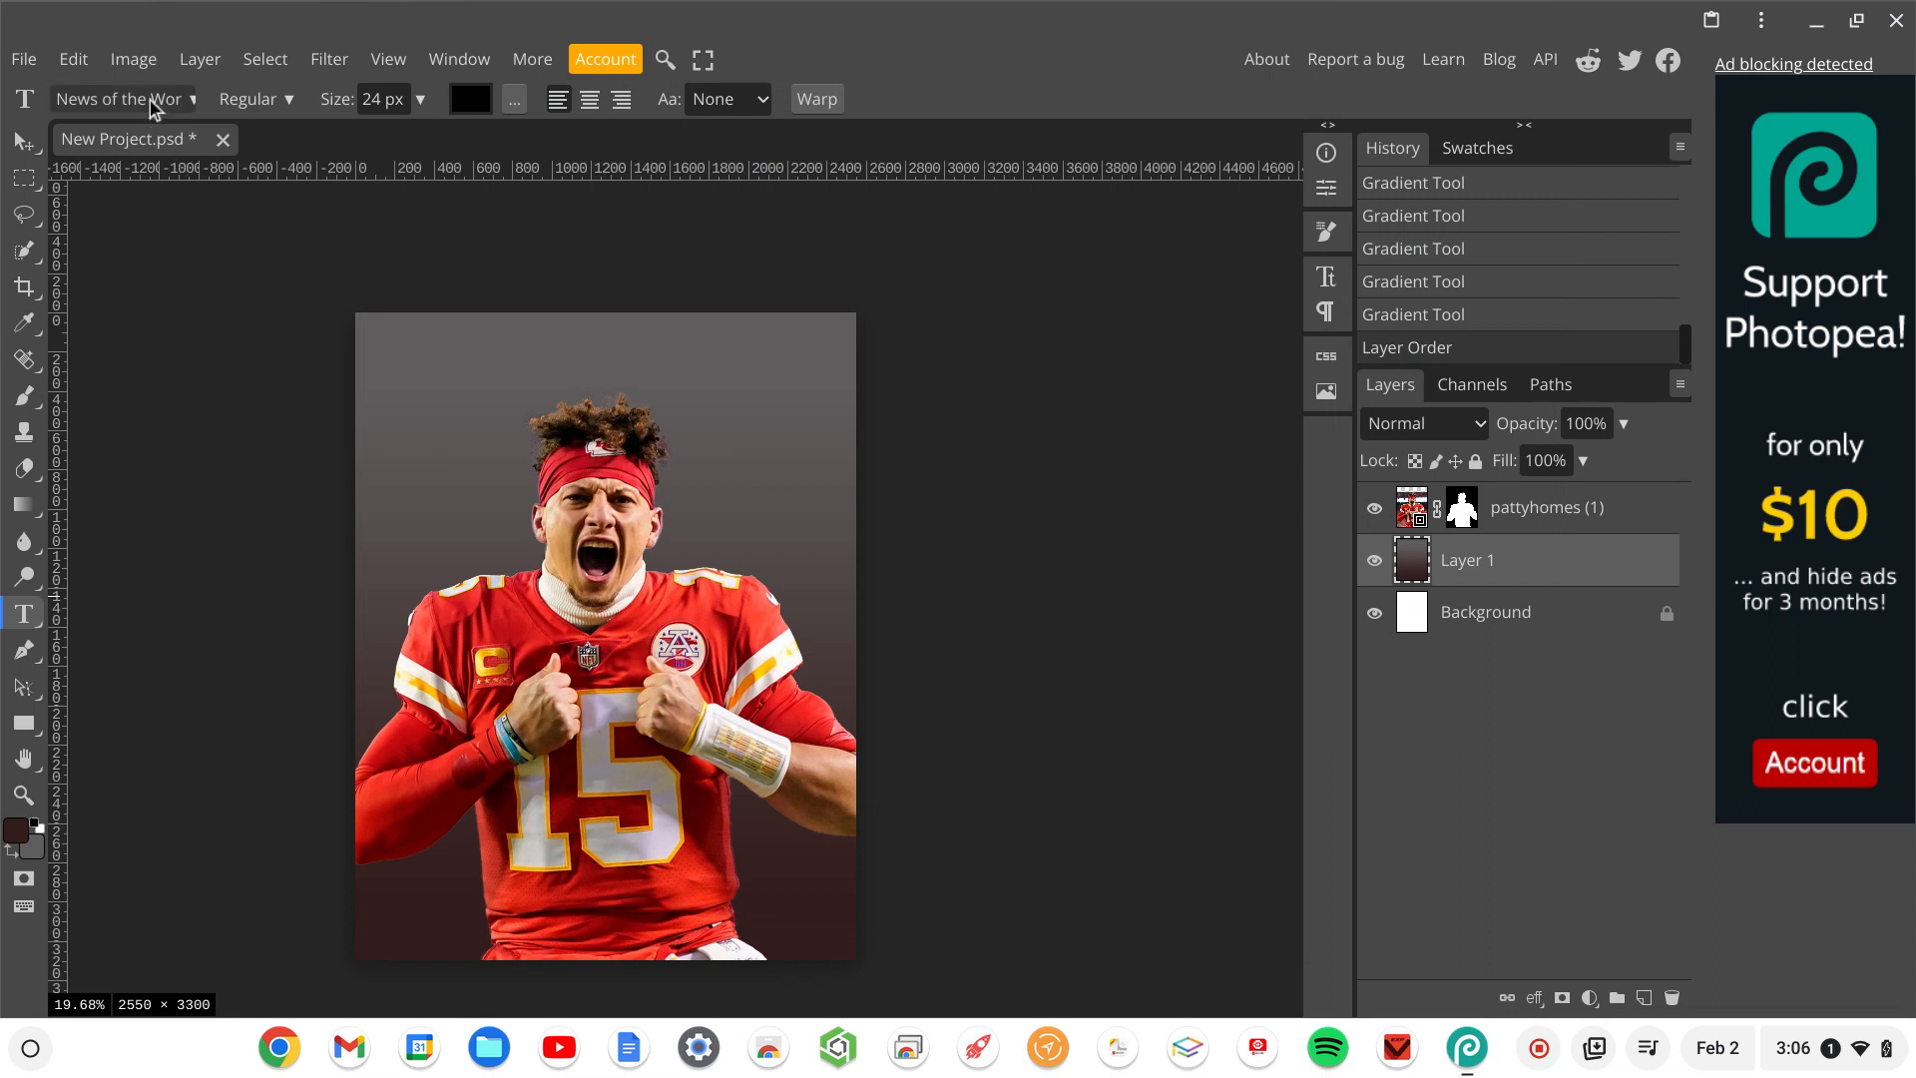
# Set the font to News of the World and add the text "Sports Illustrated" above the player's head.
pyautogui.click(150, 100)
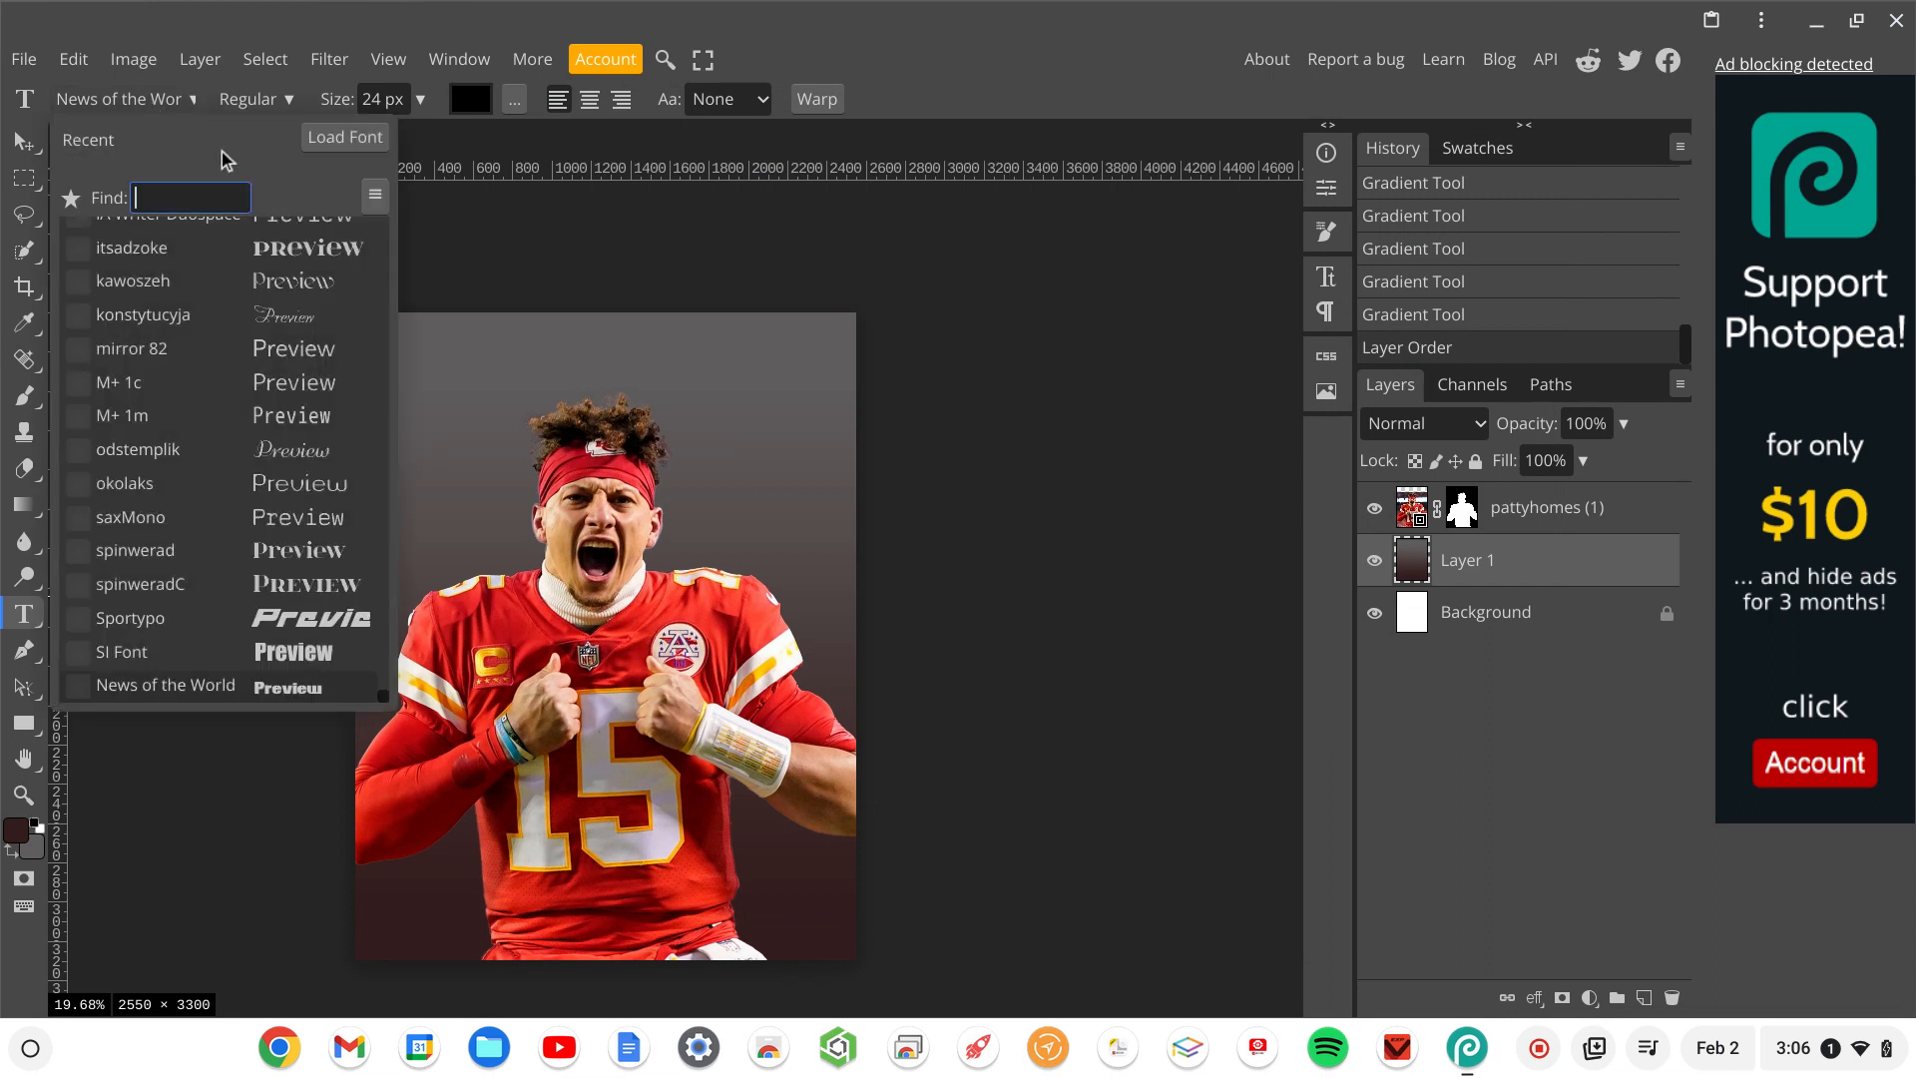
pyautogui.write('news')
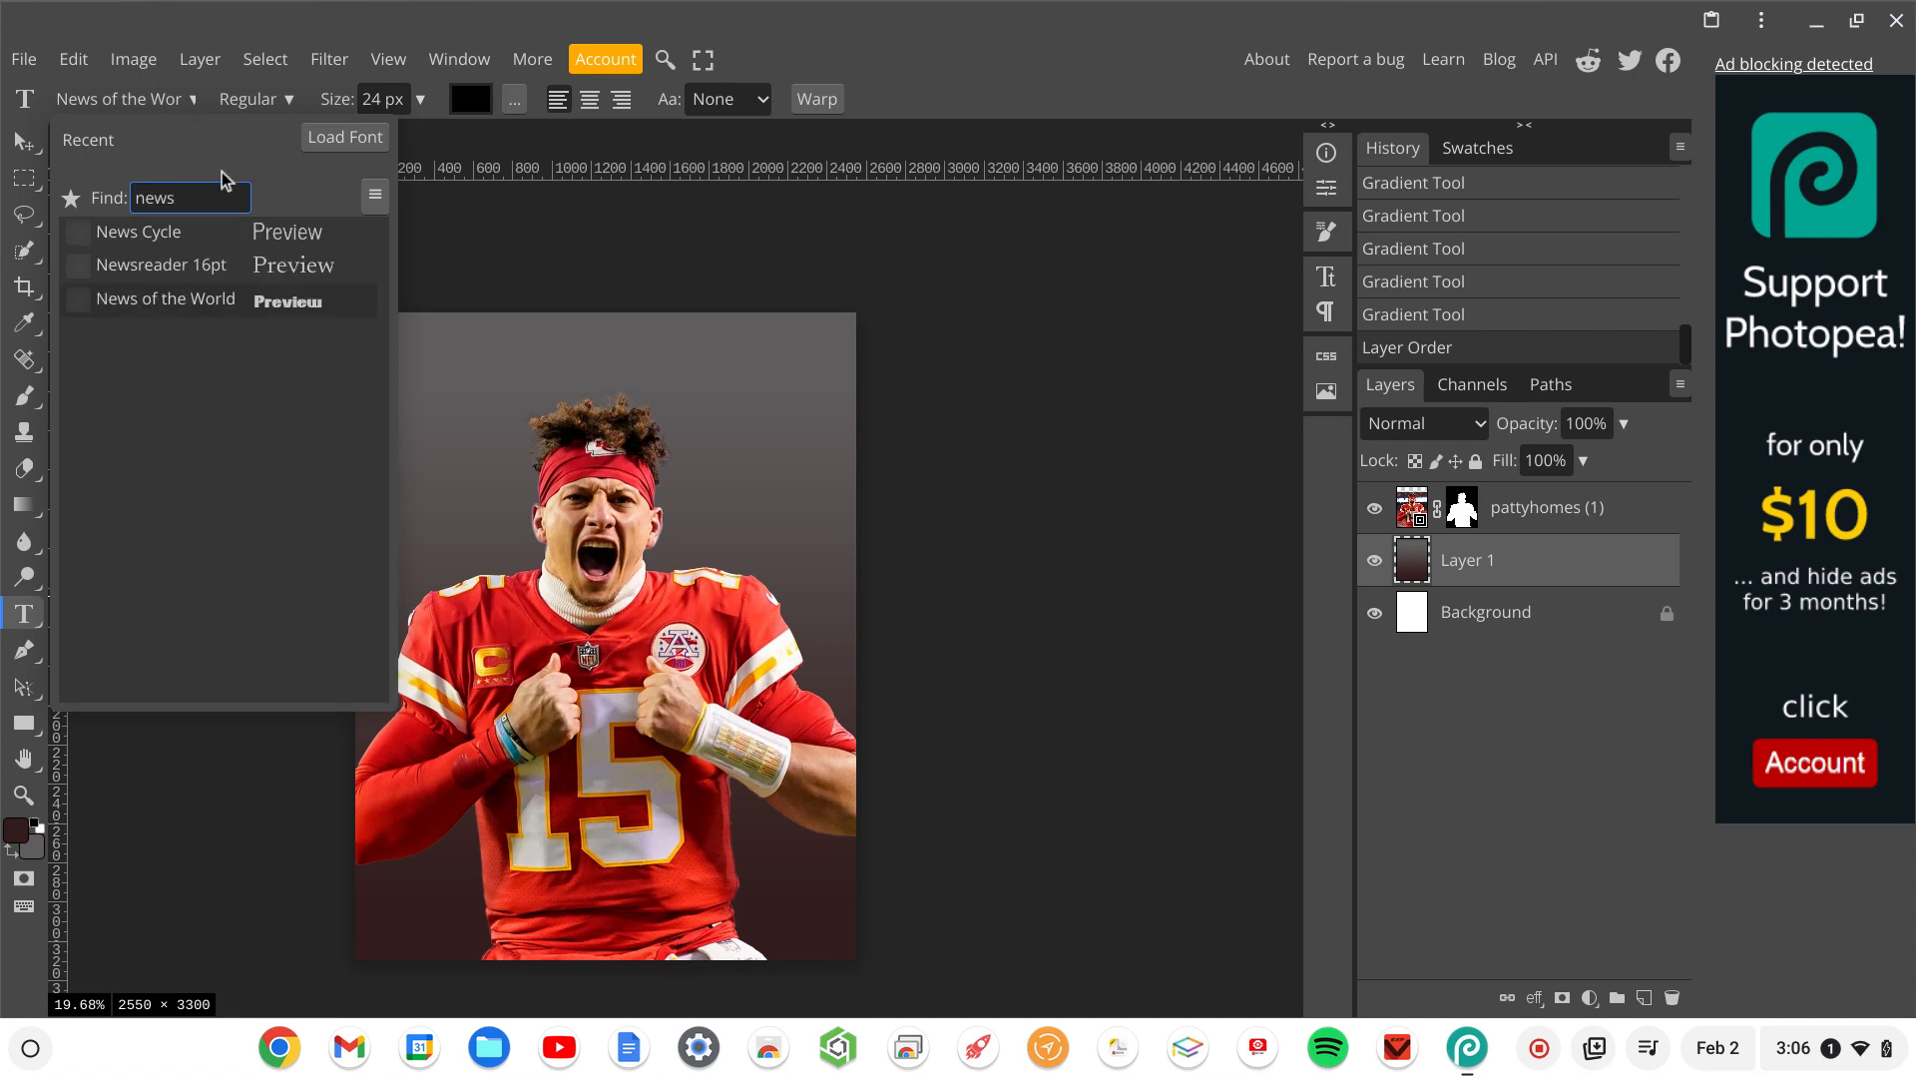
pyautogui.click(149, 303)
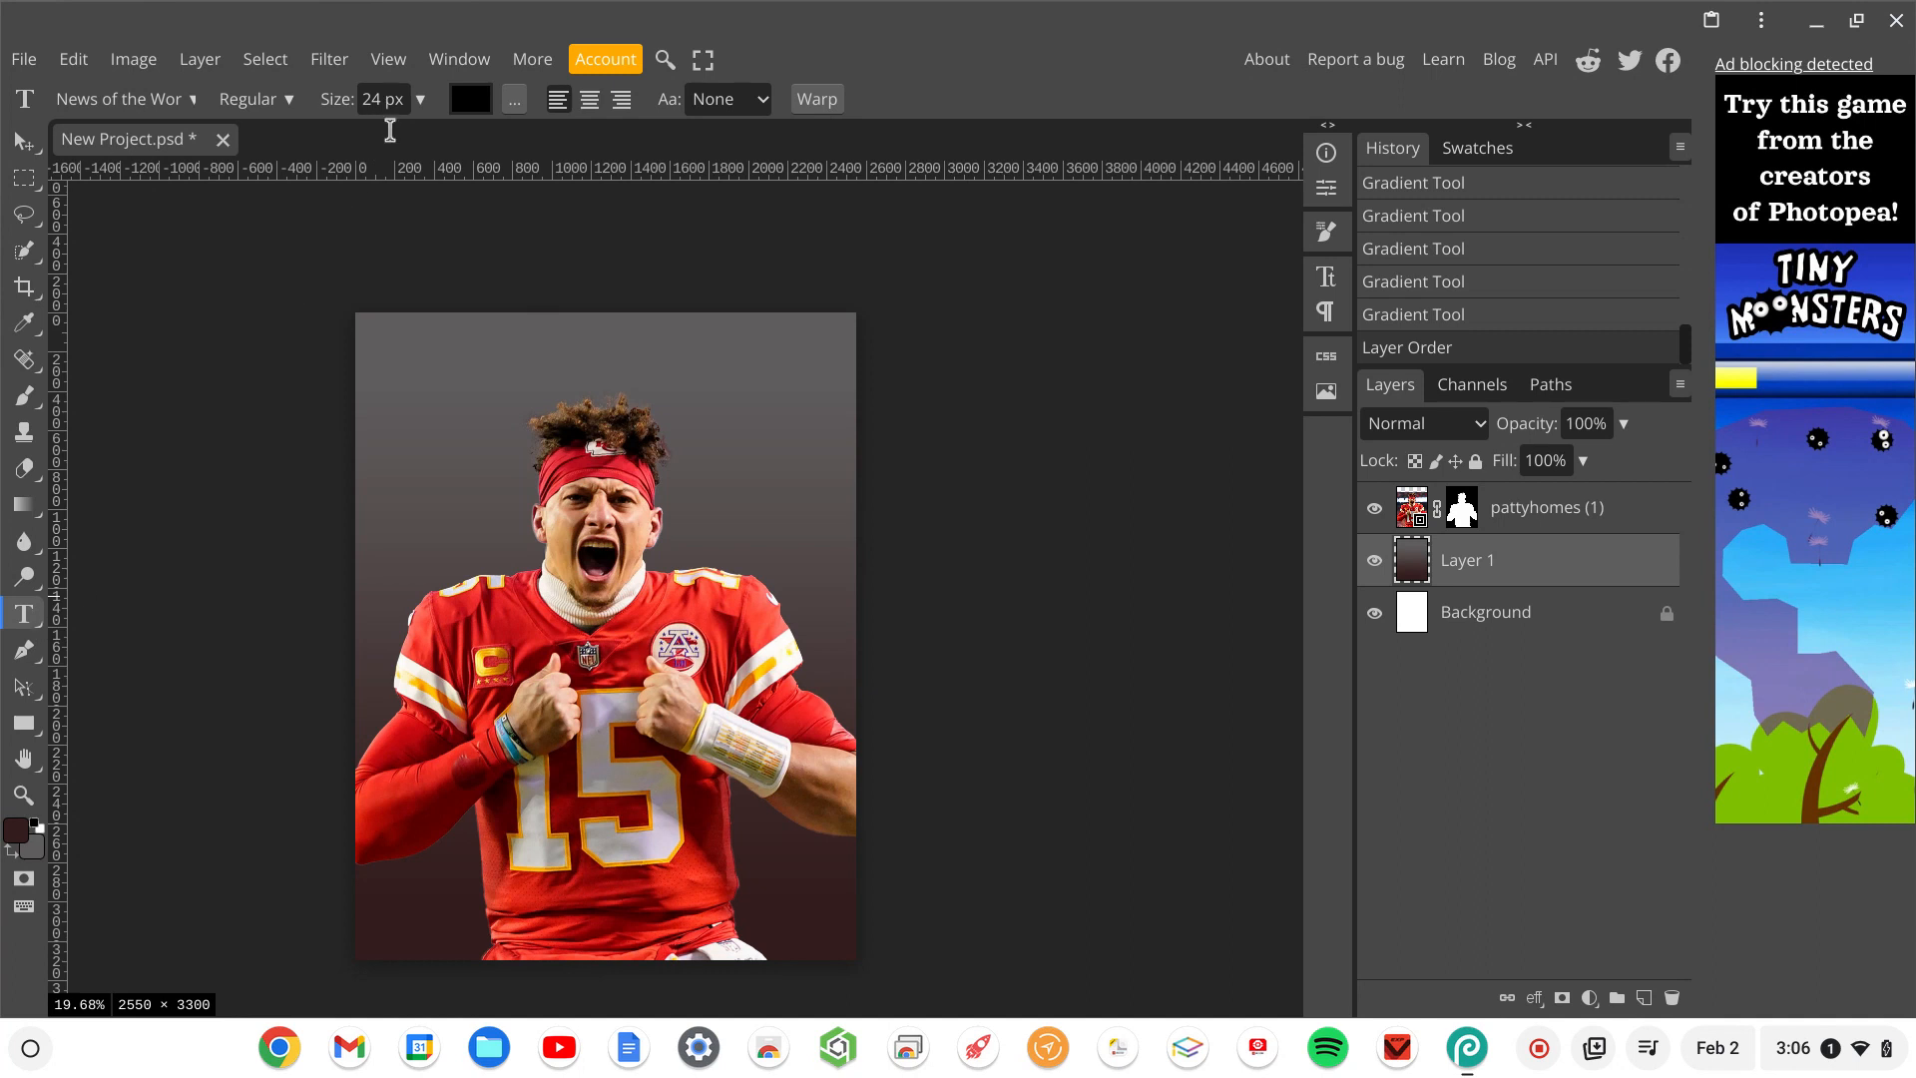
pyautogui.click(453, 361)
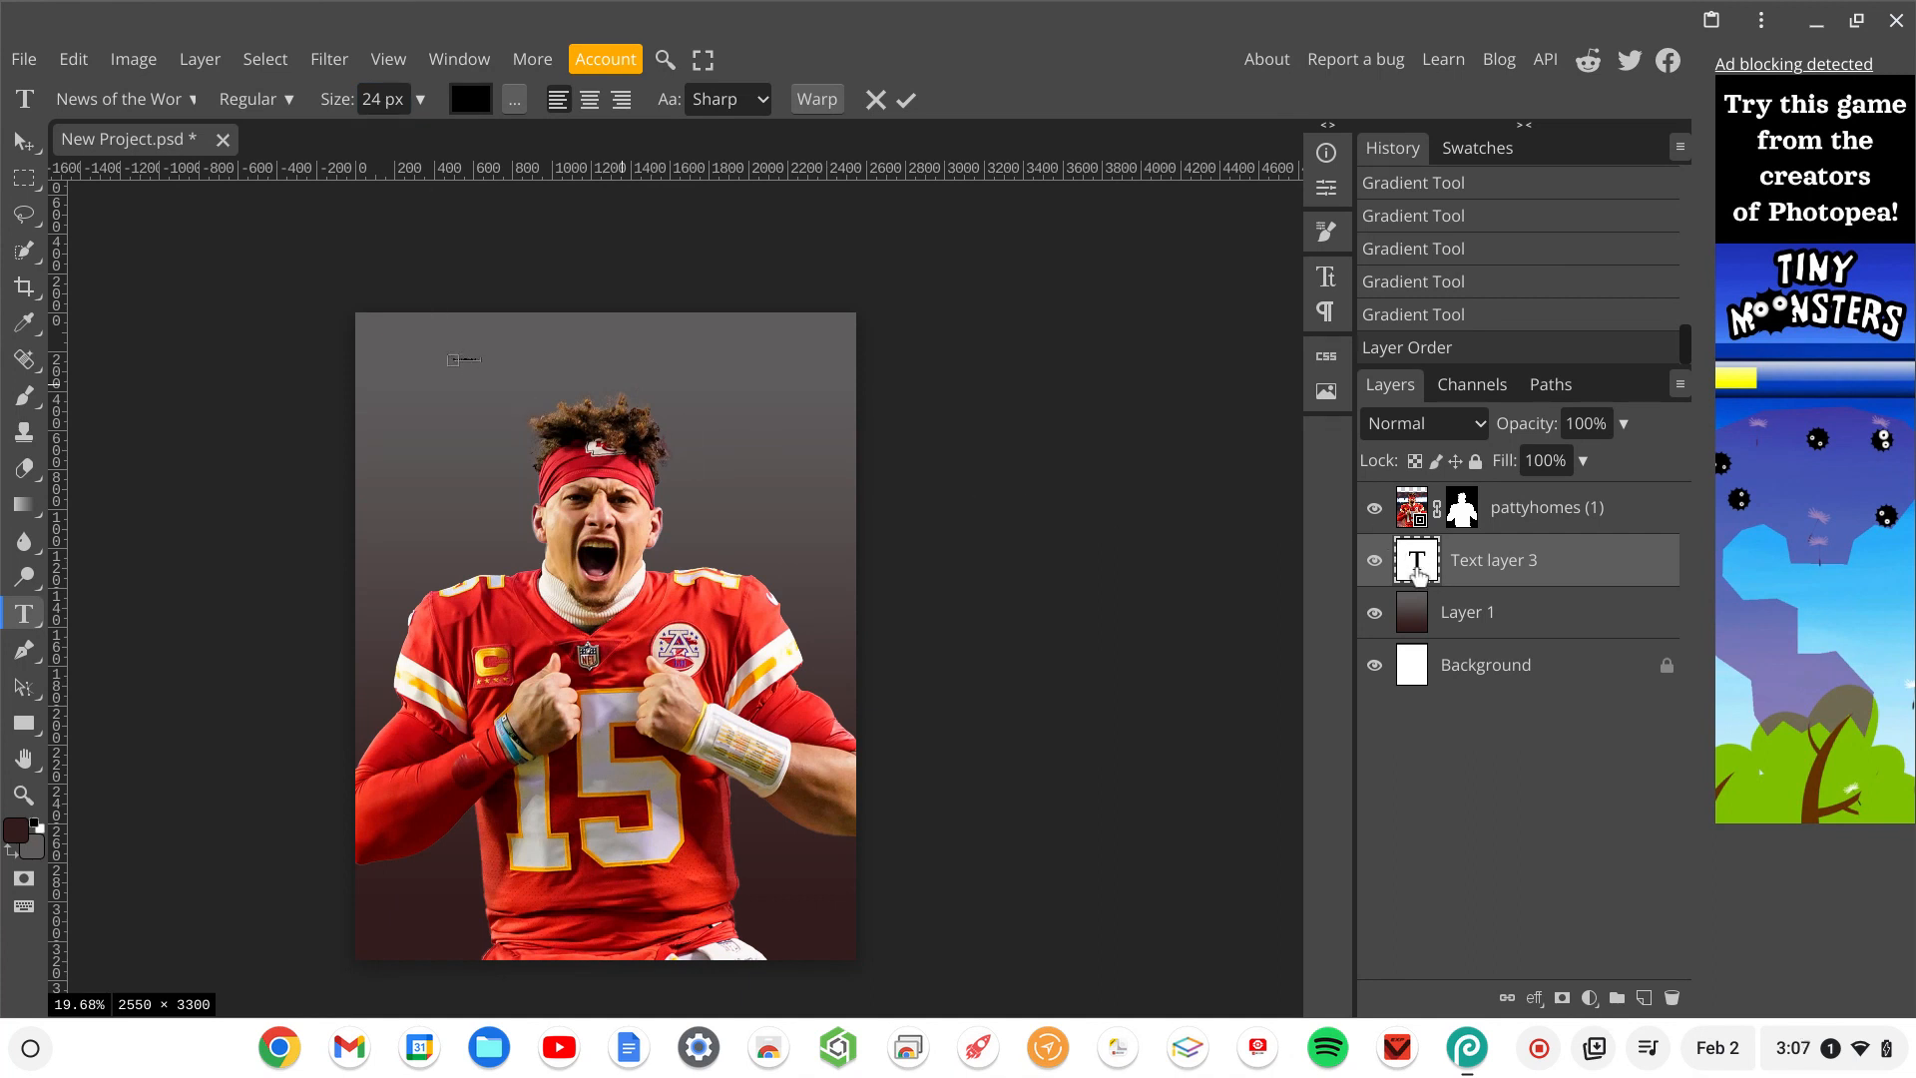
# Select the whole "Sports Illustrated" text and enlarge its font size to 600 px.
pyautogui.doubleClick(1418, 569)
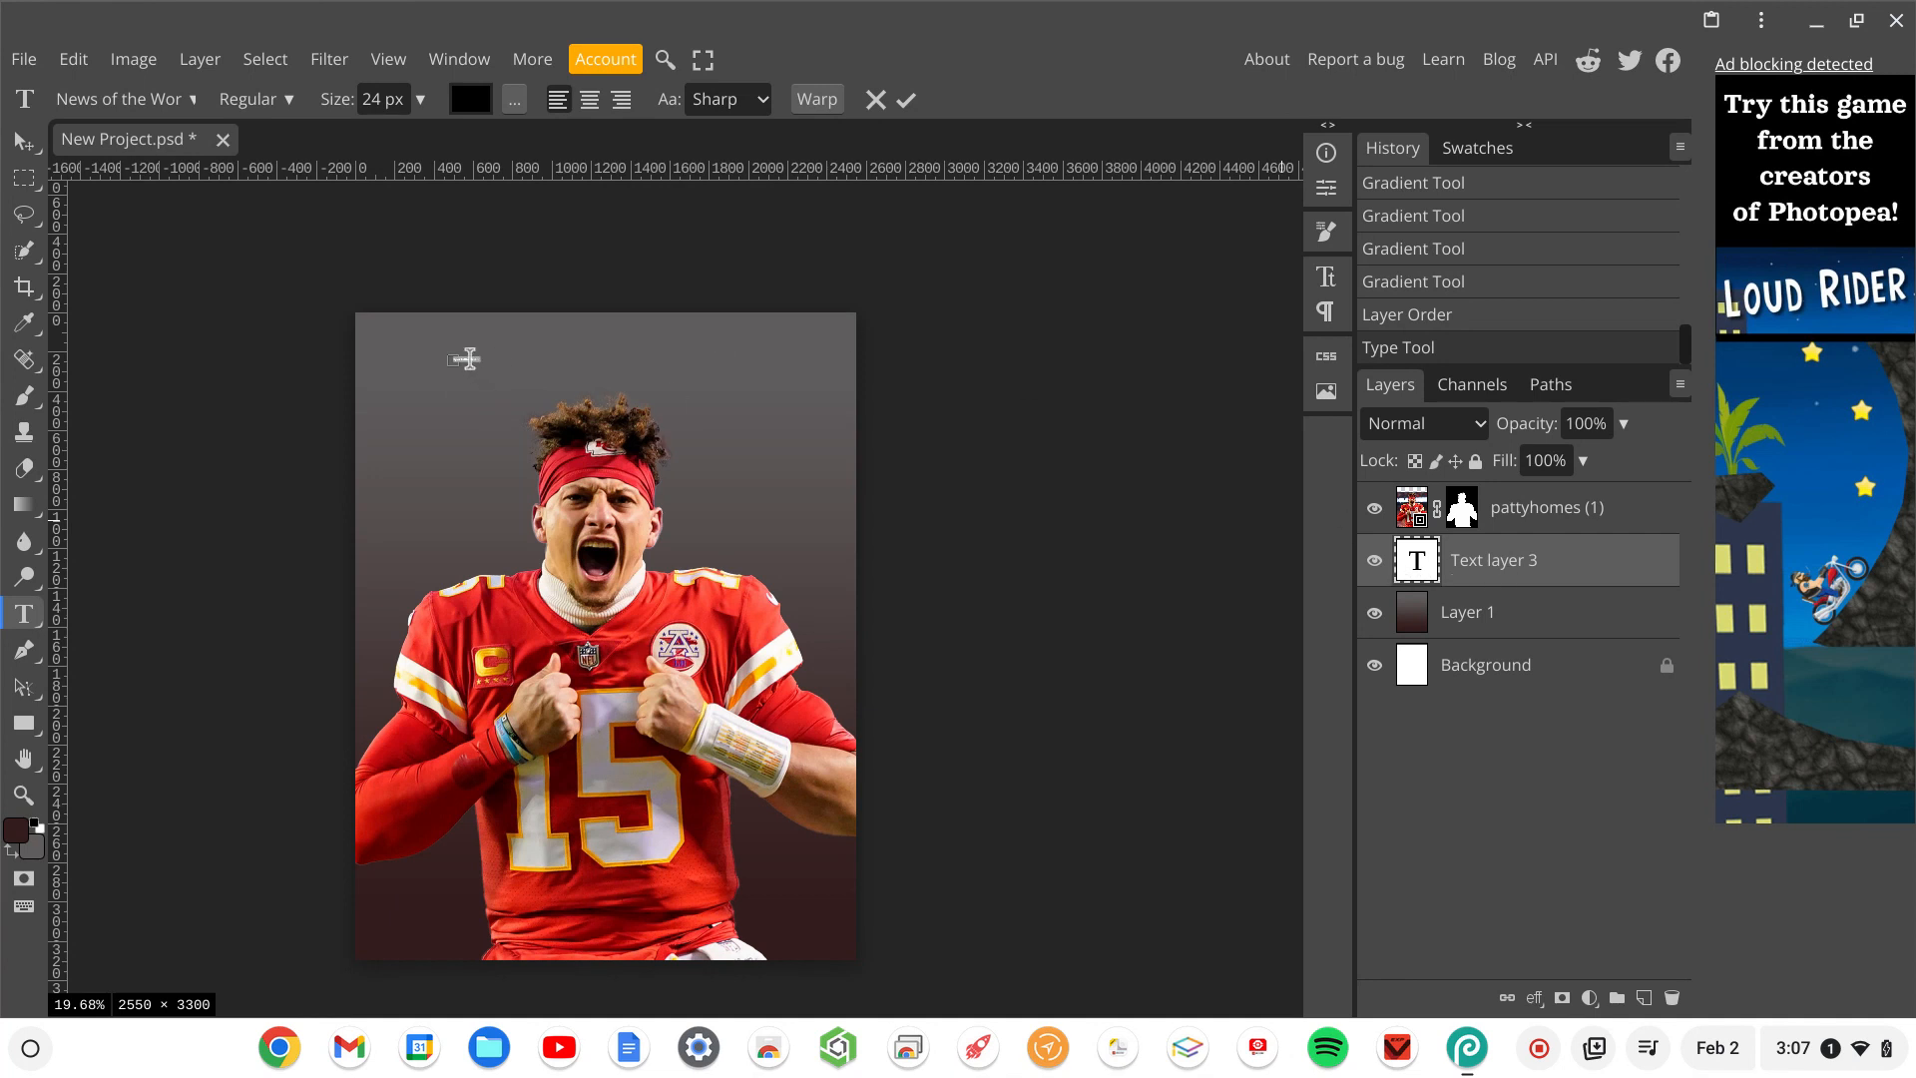
pyautogui.click(384, 100)
pyautogui.click(420, 100)
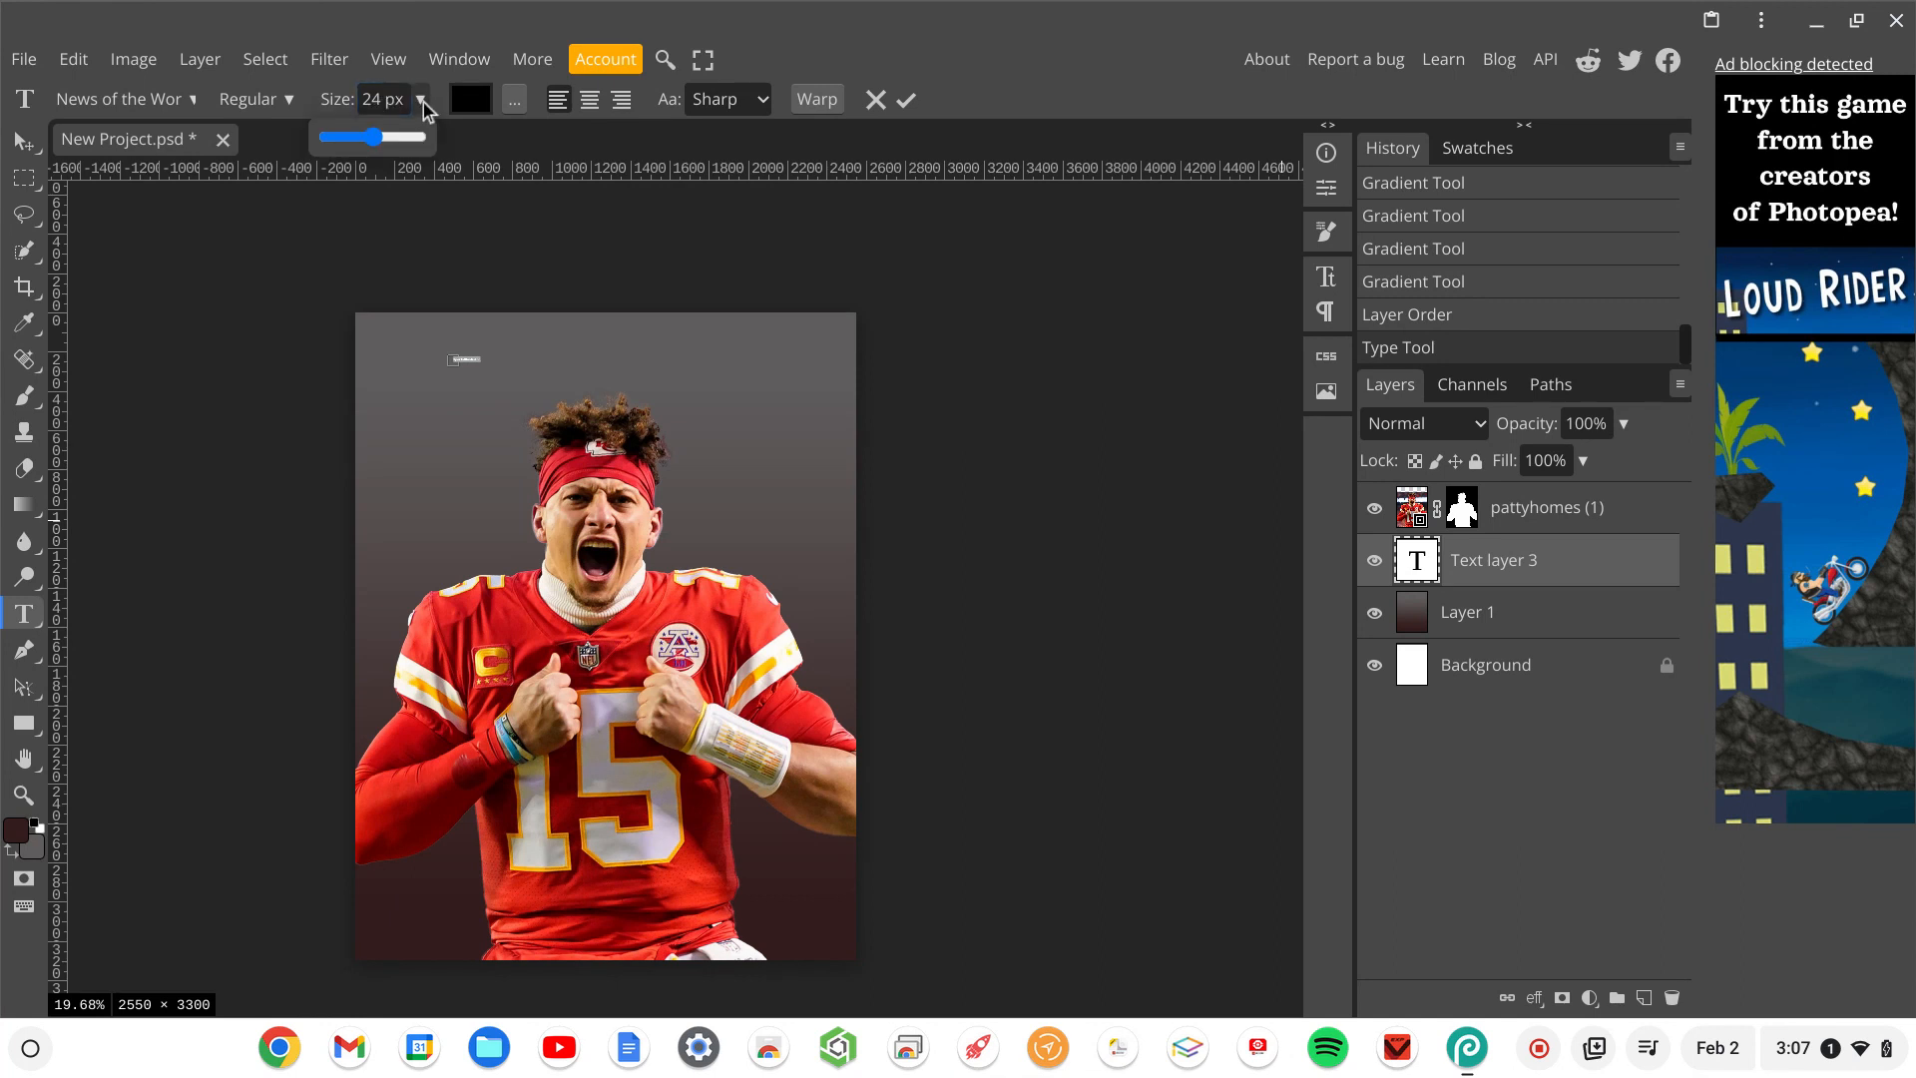
pyautogui.moveTo(375, 138); pyautogui.dragTo(435, 142)
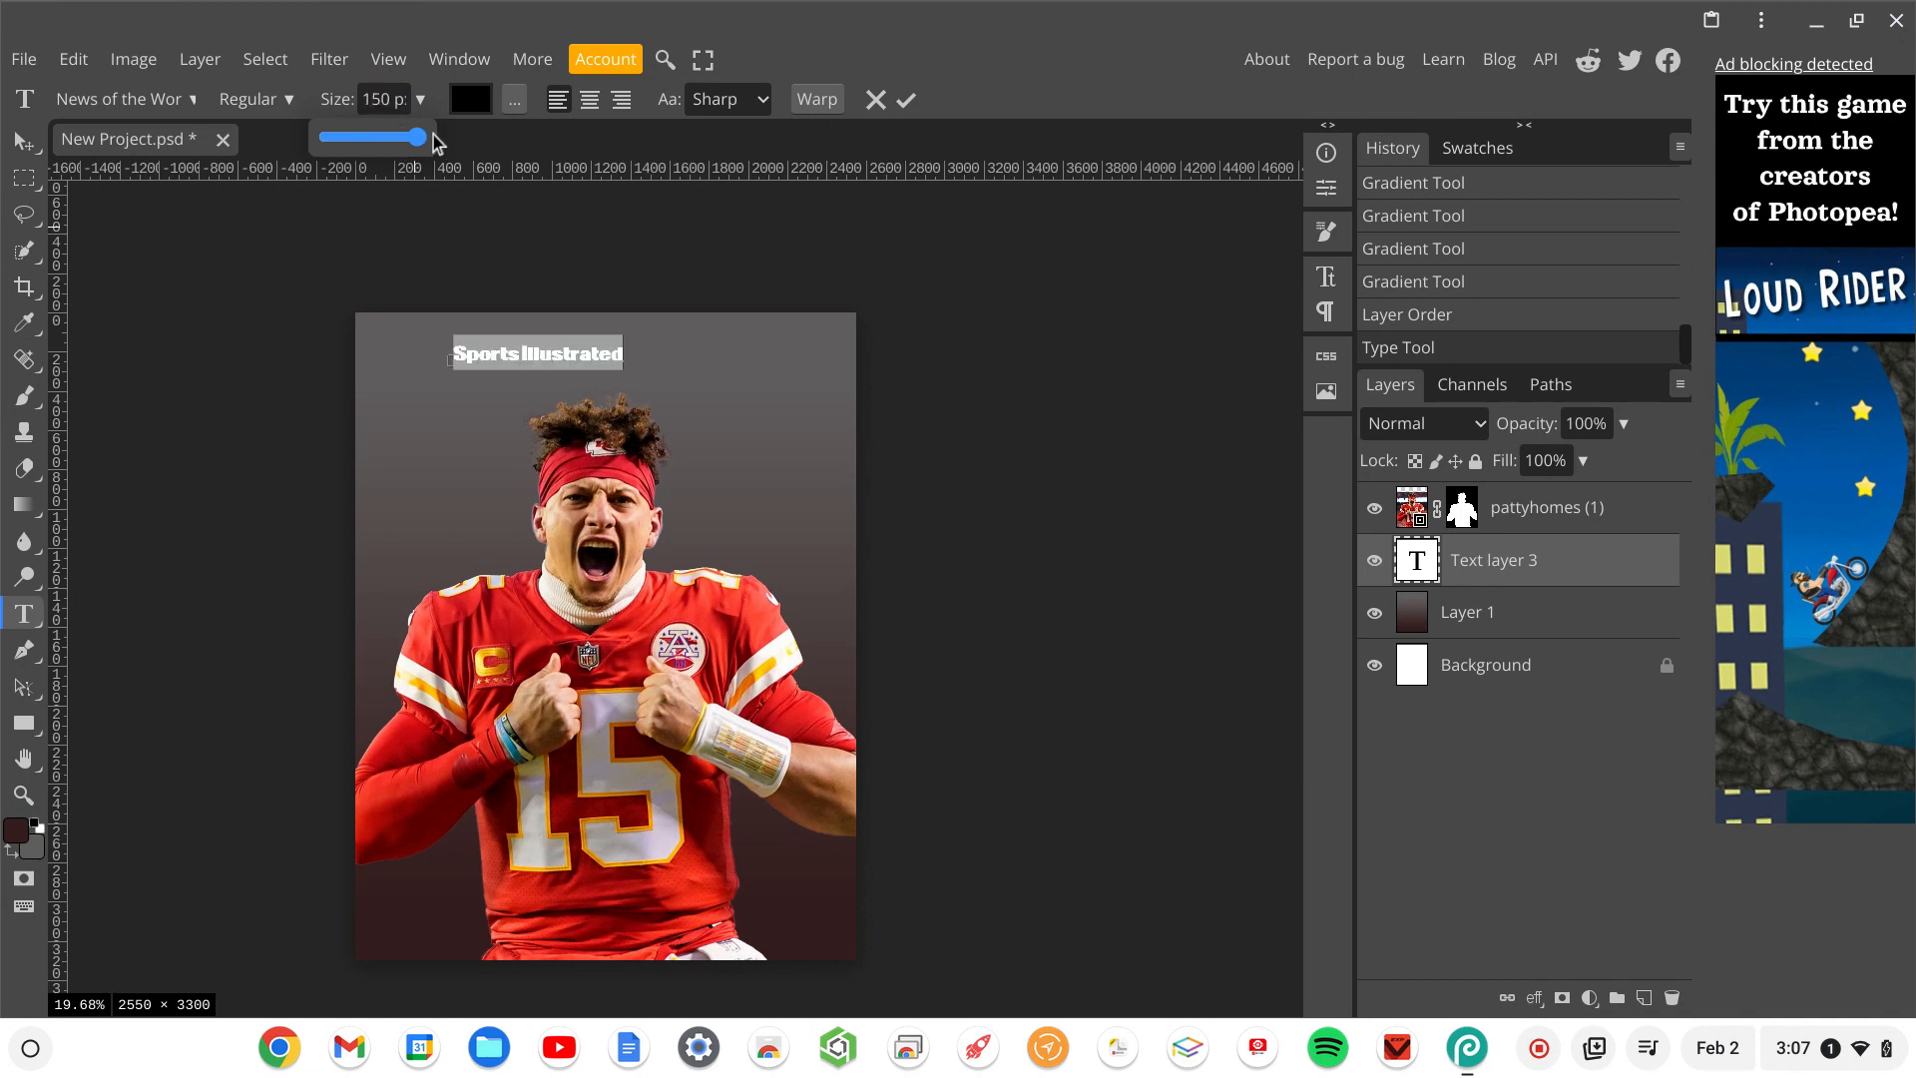
pyautogui.click(393, 100)
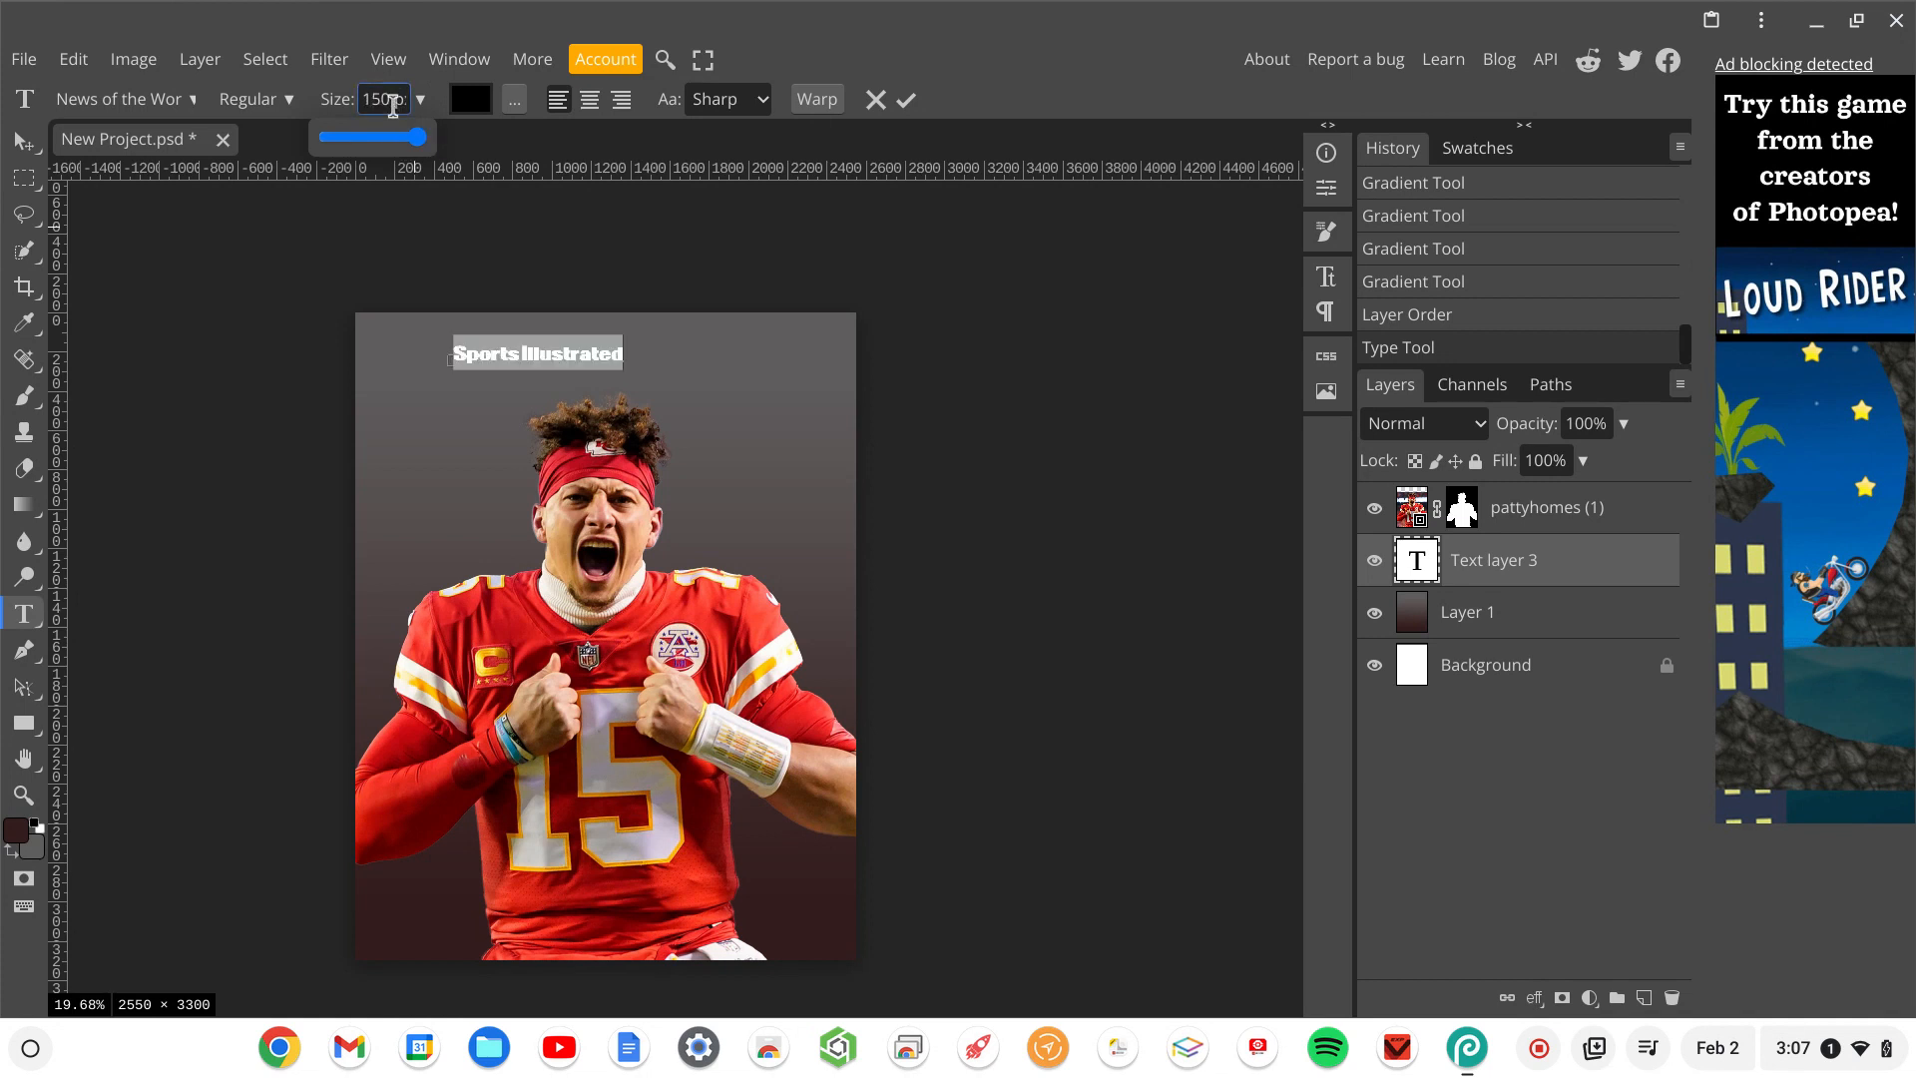
pyautogui.click(419, 140)
pyautogui.click(401, 99)
pyautogui.click(400, 98)
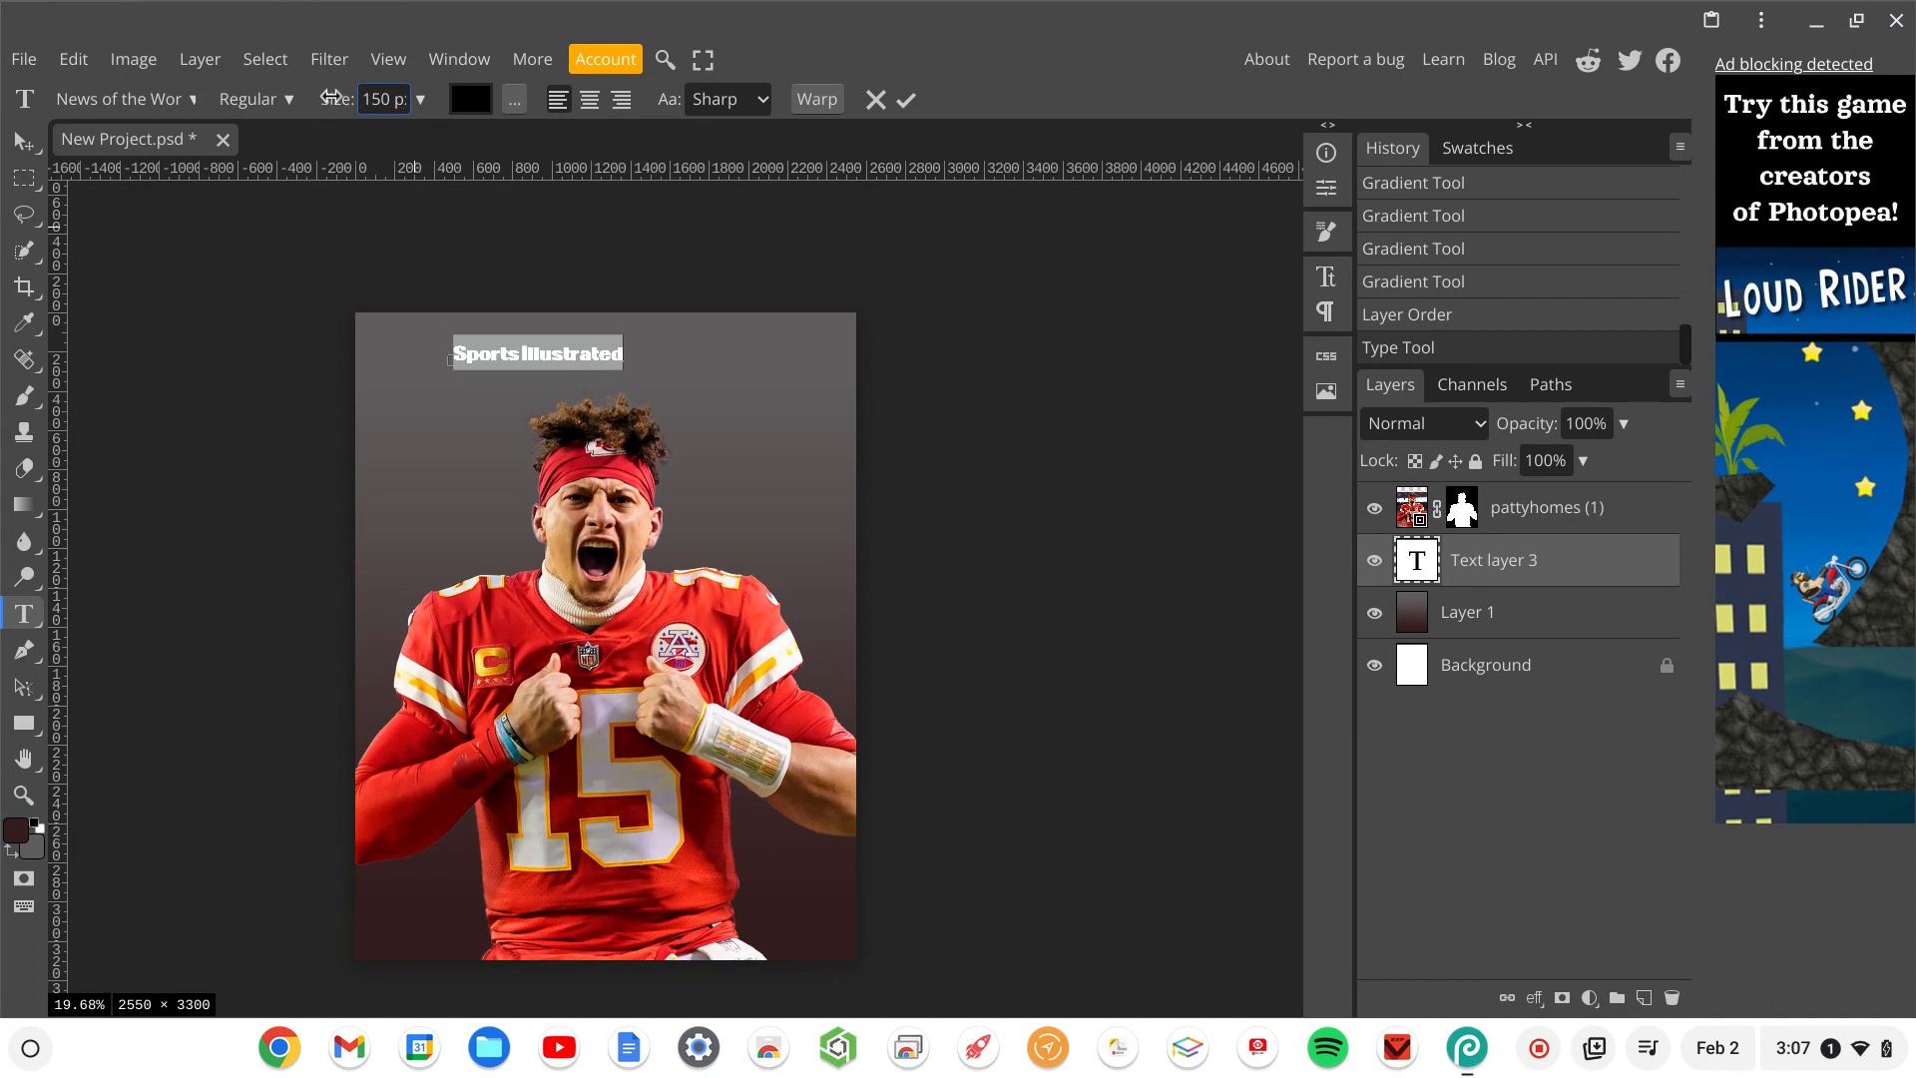
pyautogui.moveTo(330, 96); pyautogui.dragTo(782, 98)
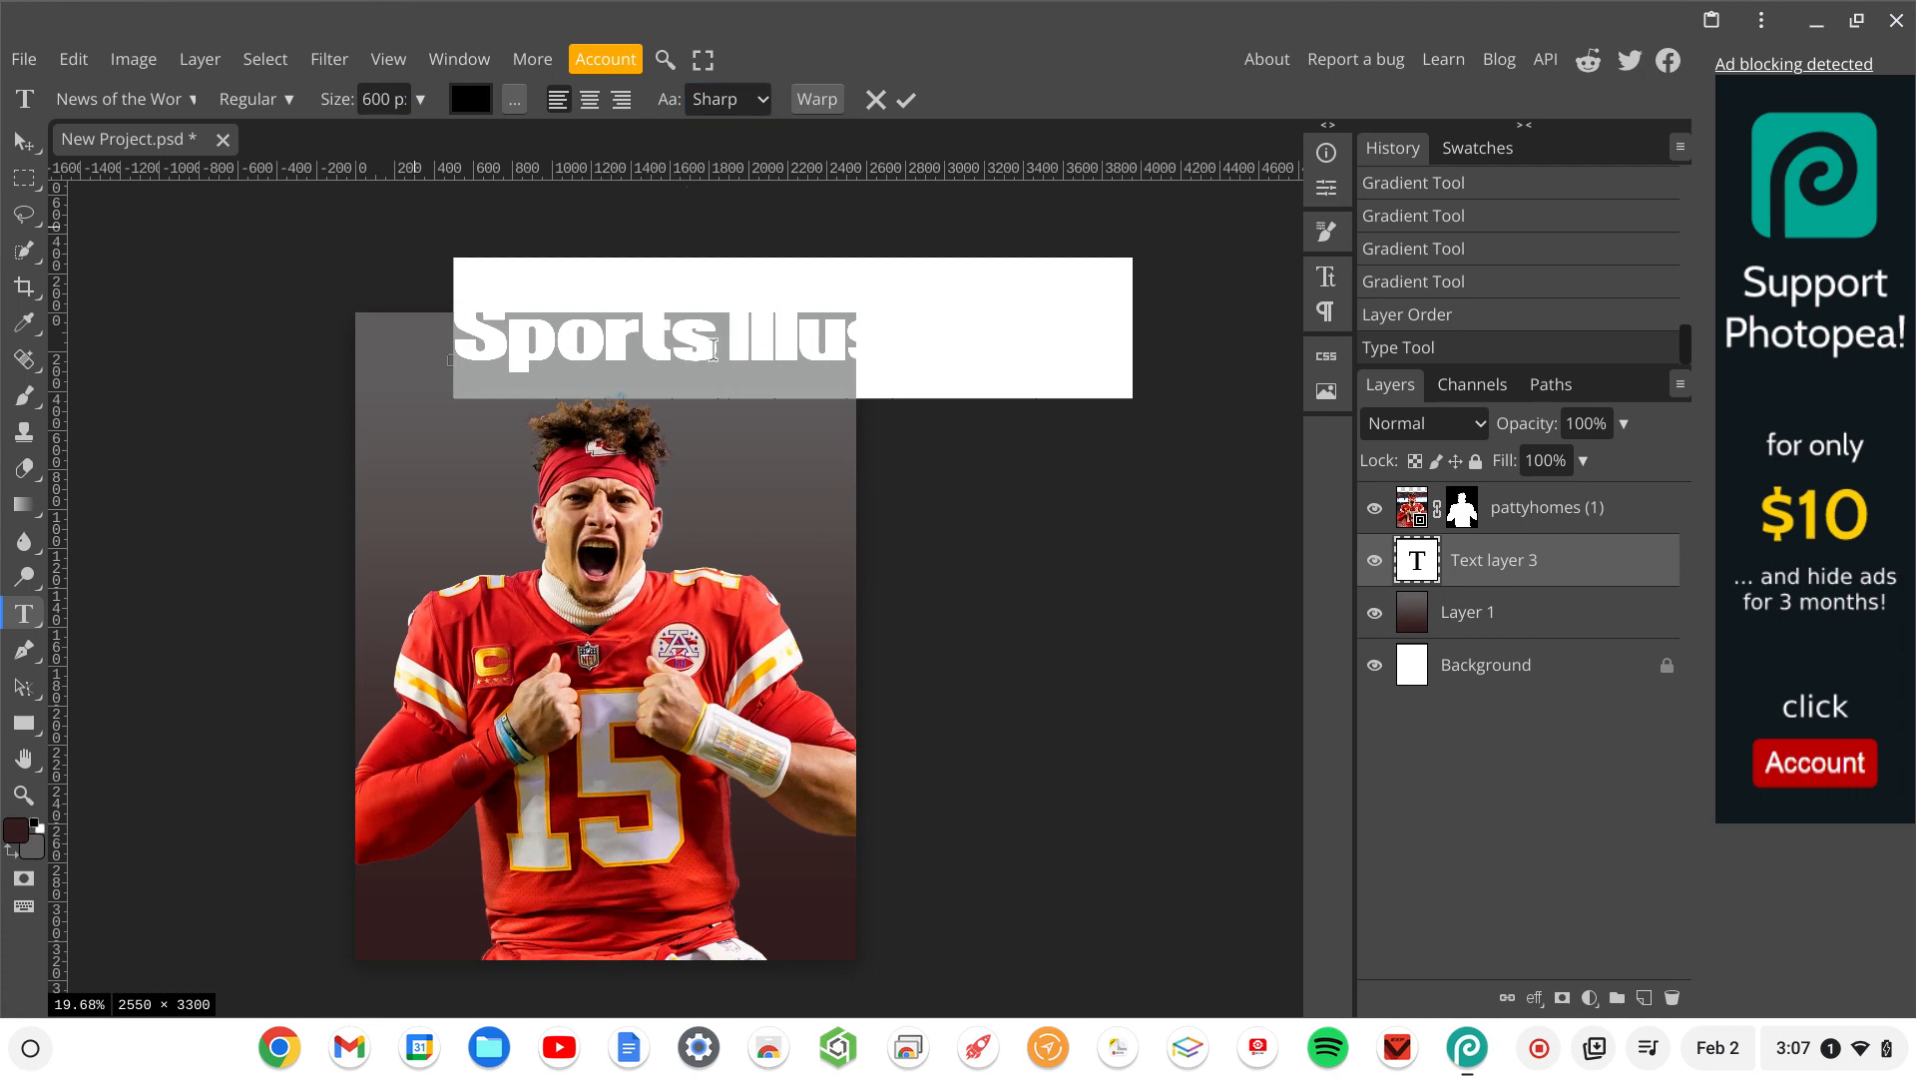
# Replace the space between "Sports" and "Illustrated" with a line break so the title spans two lines.
pyautogui.click(729, 340)
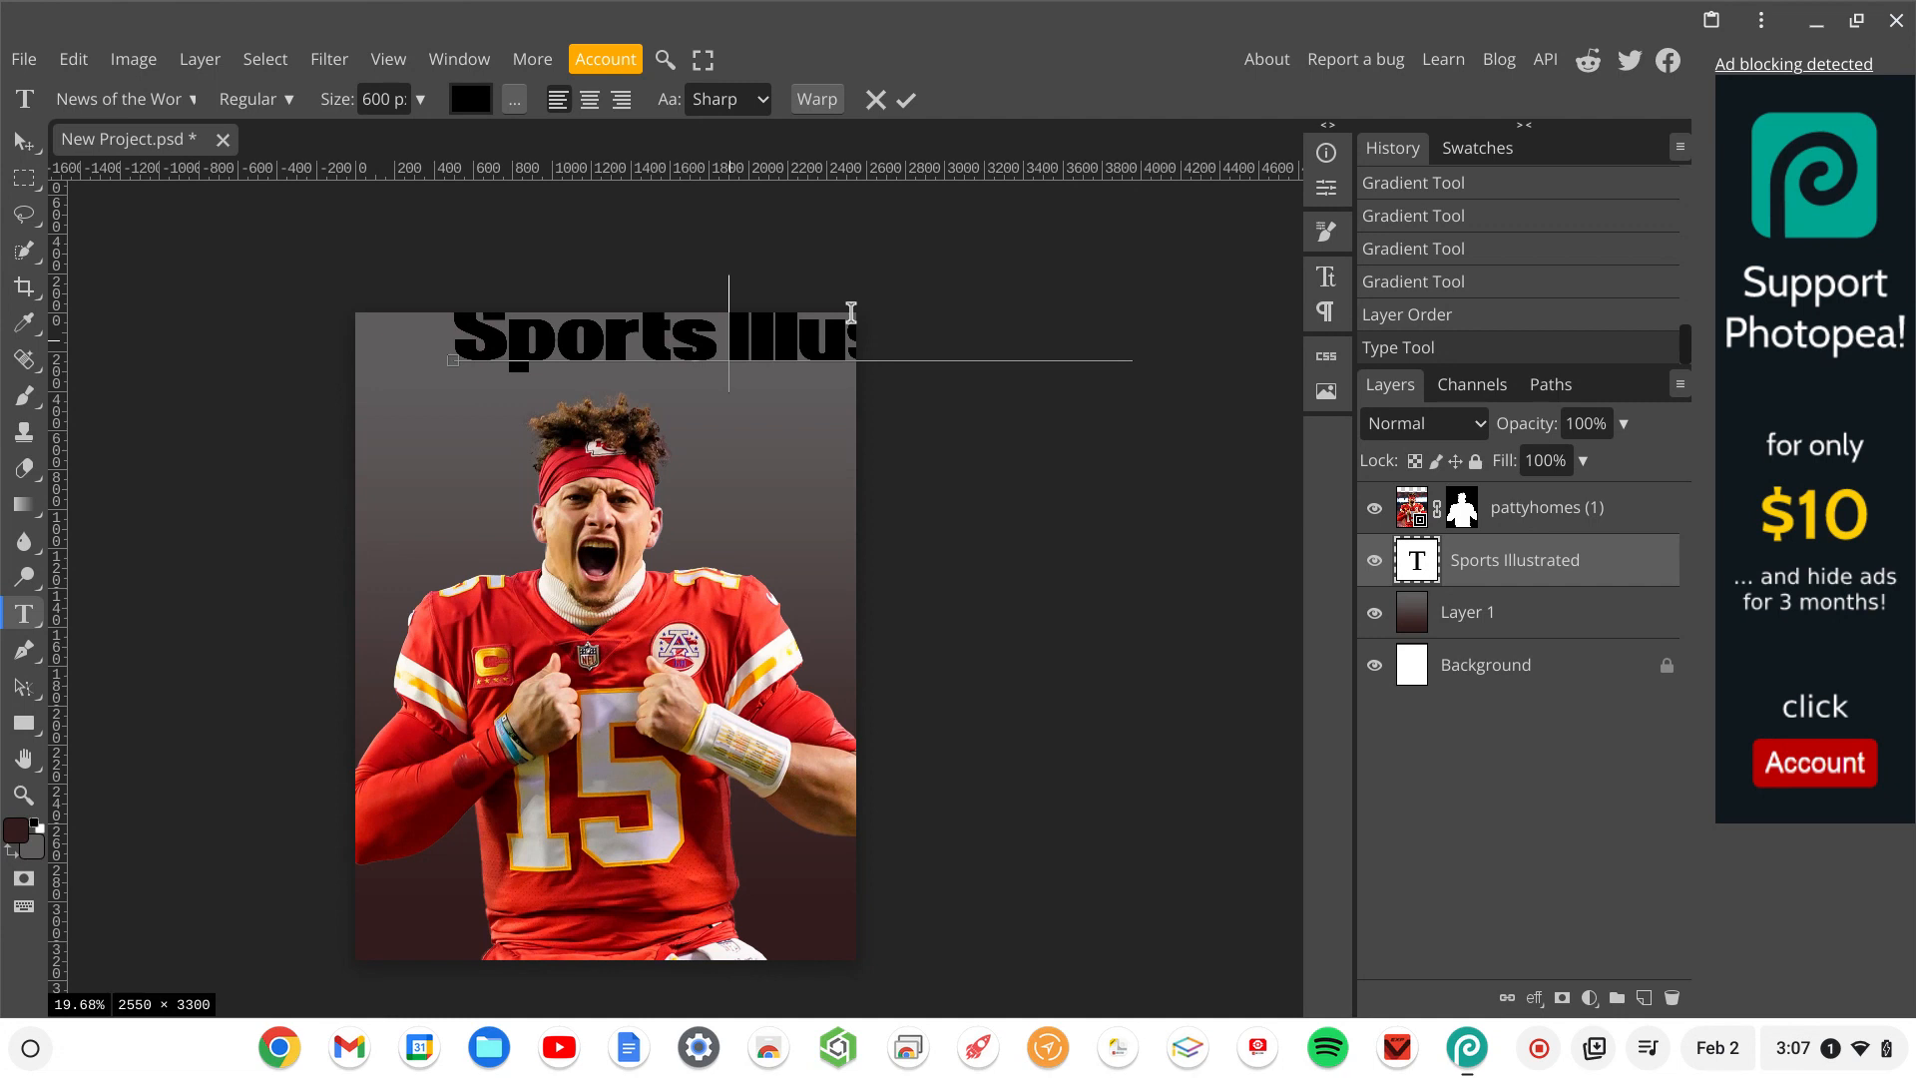
pyautogui.press('BackSpace')
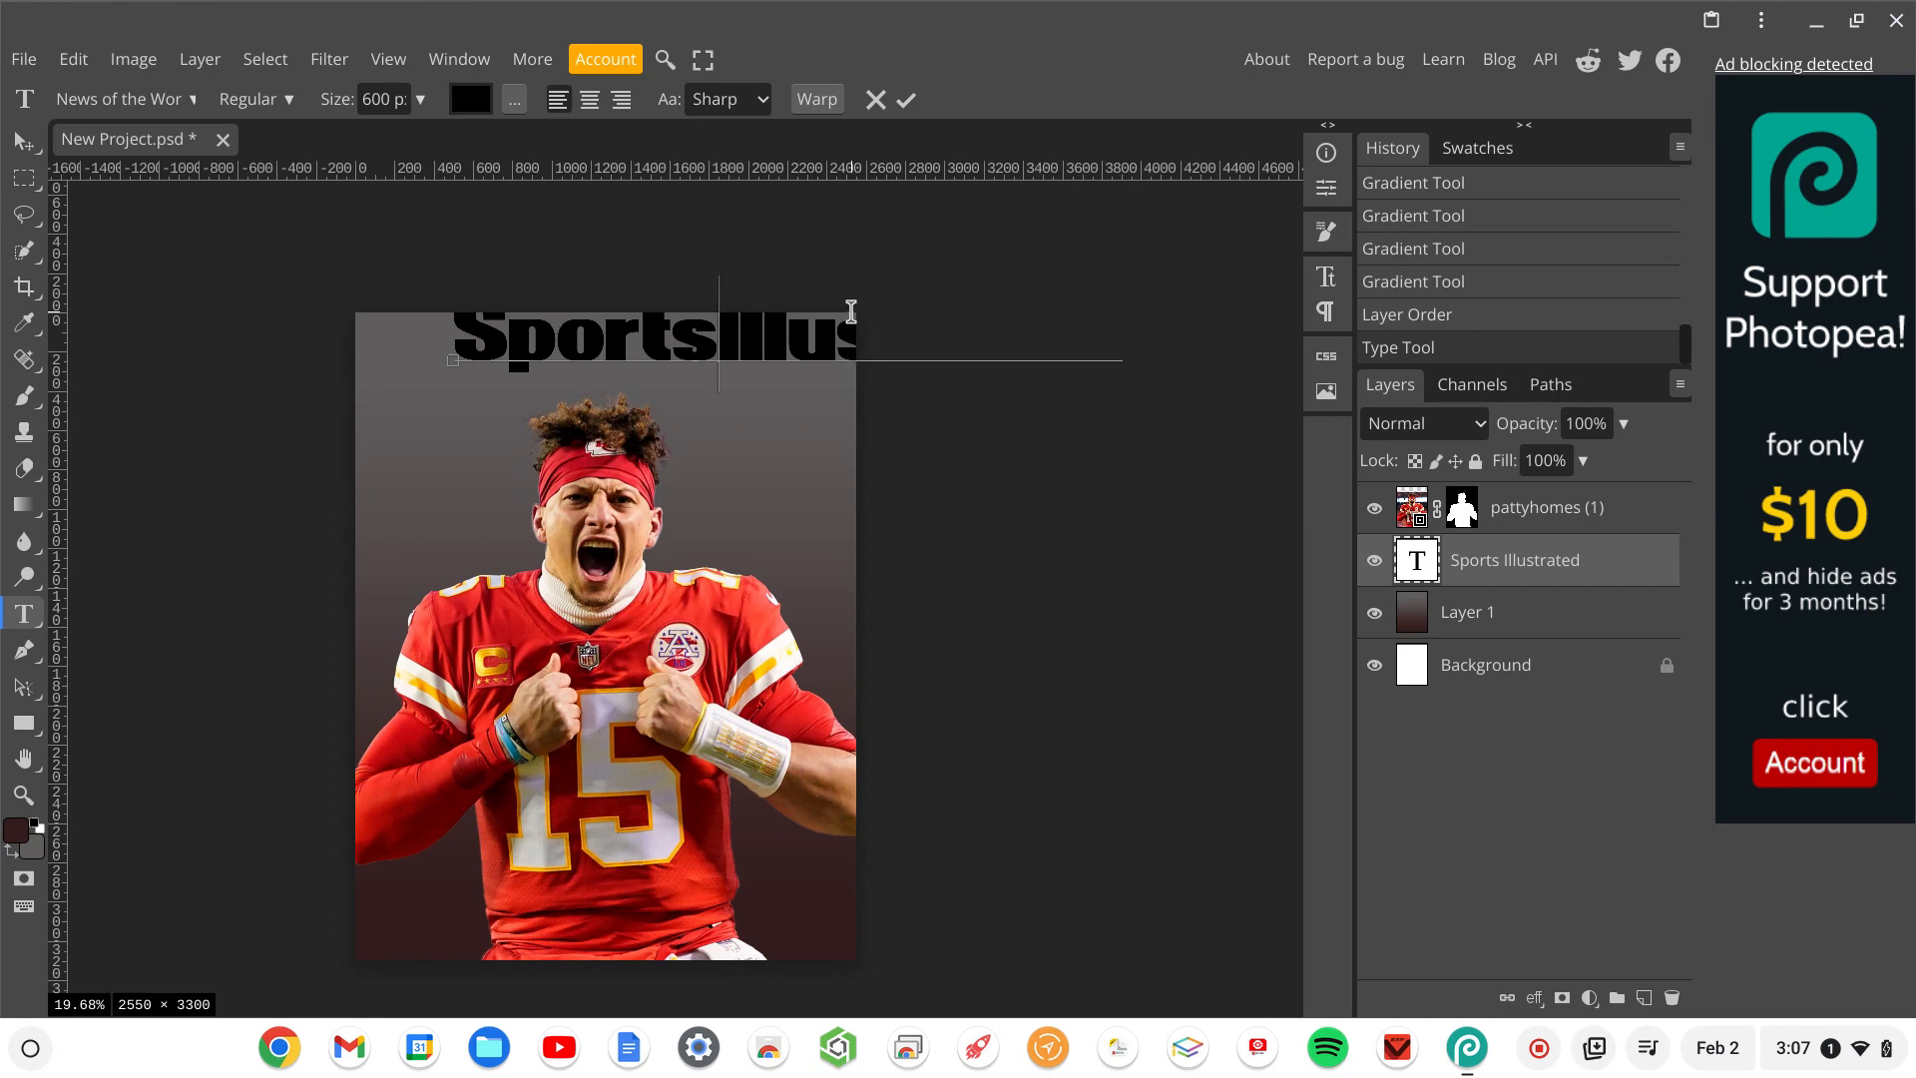
pyautogui.press('Return')
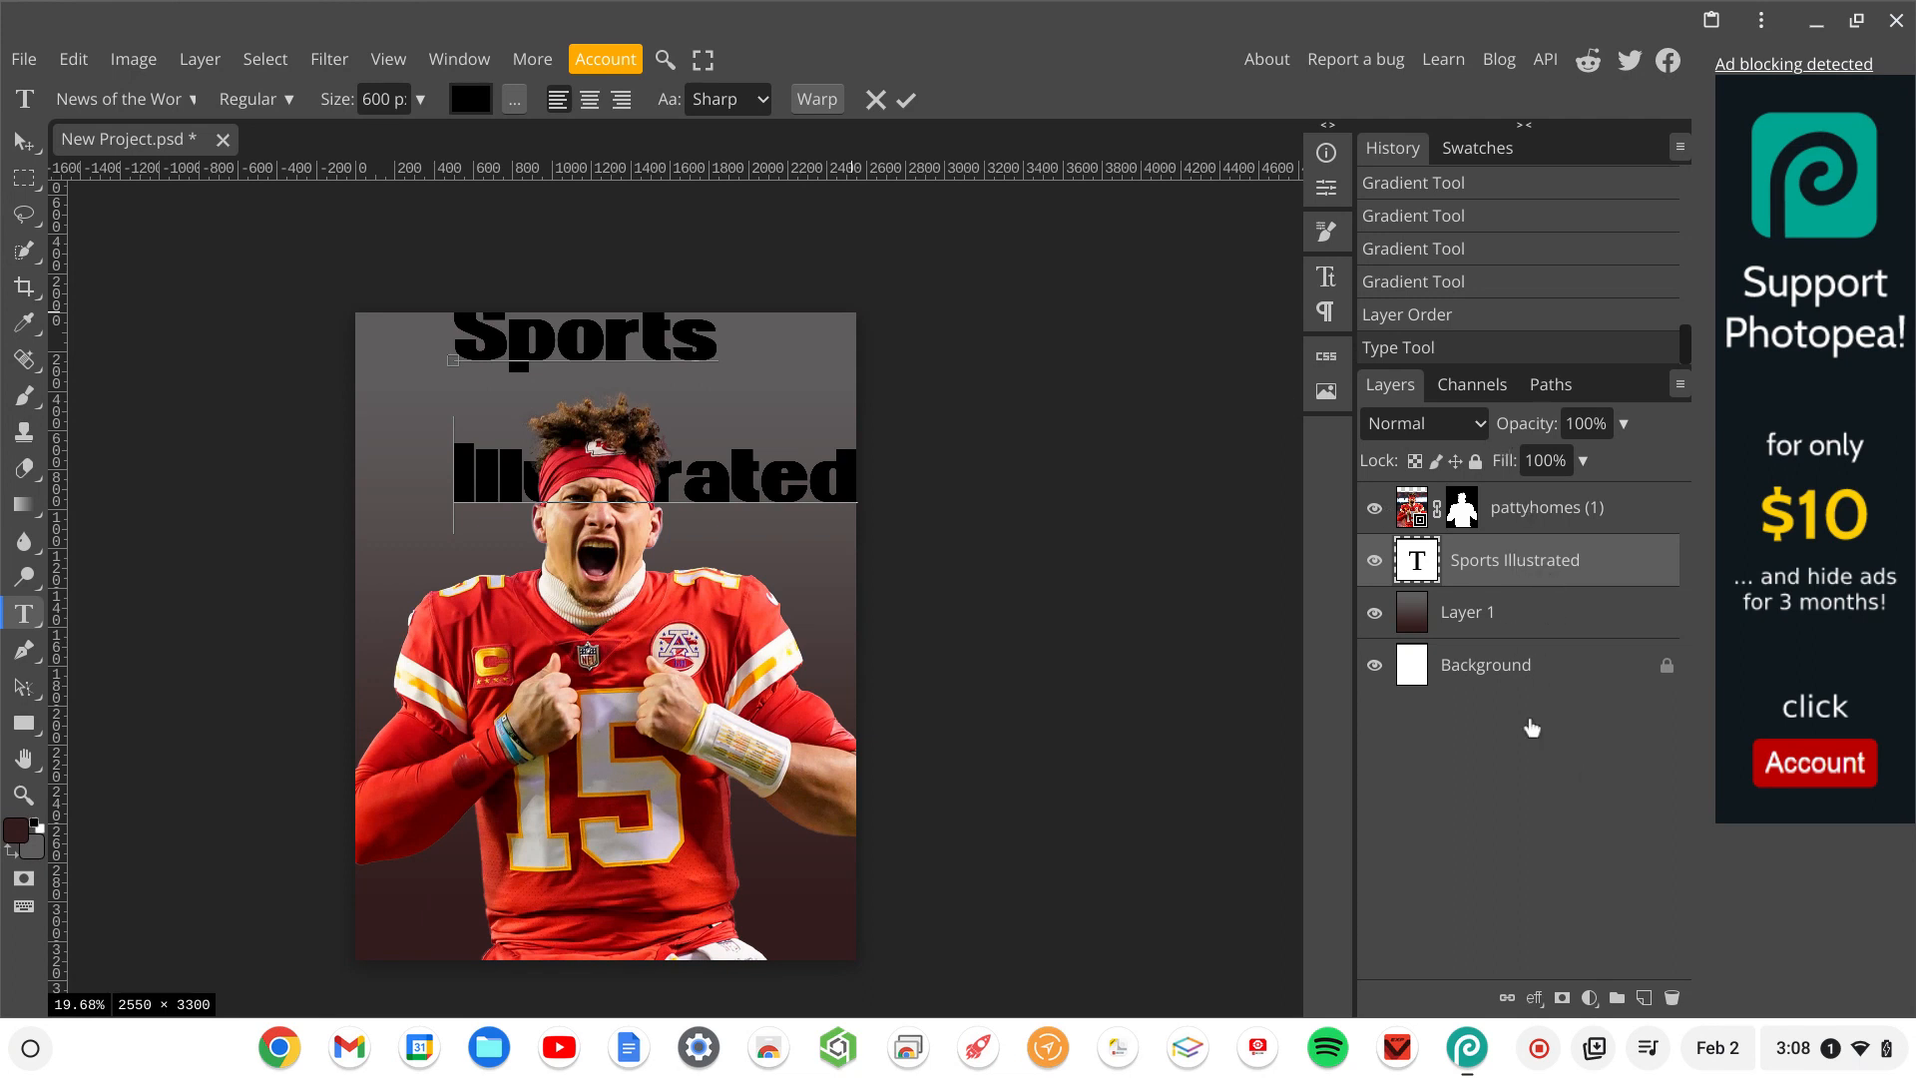
# Tighten the leading of the entire two-line title to 382 px.
pyautogui.click(1326, 277)
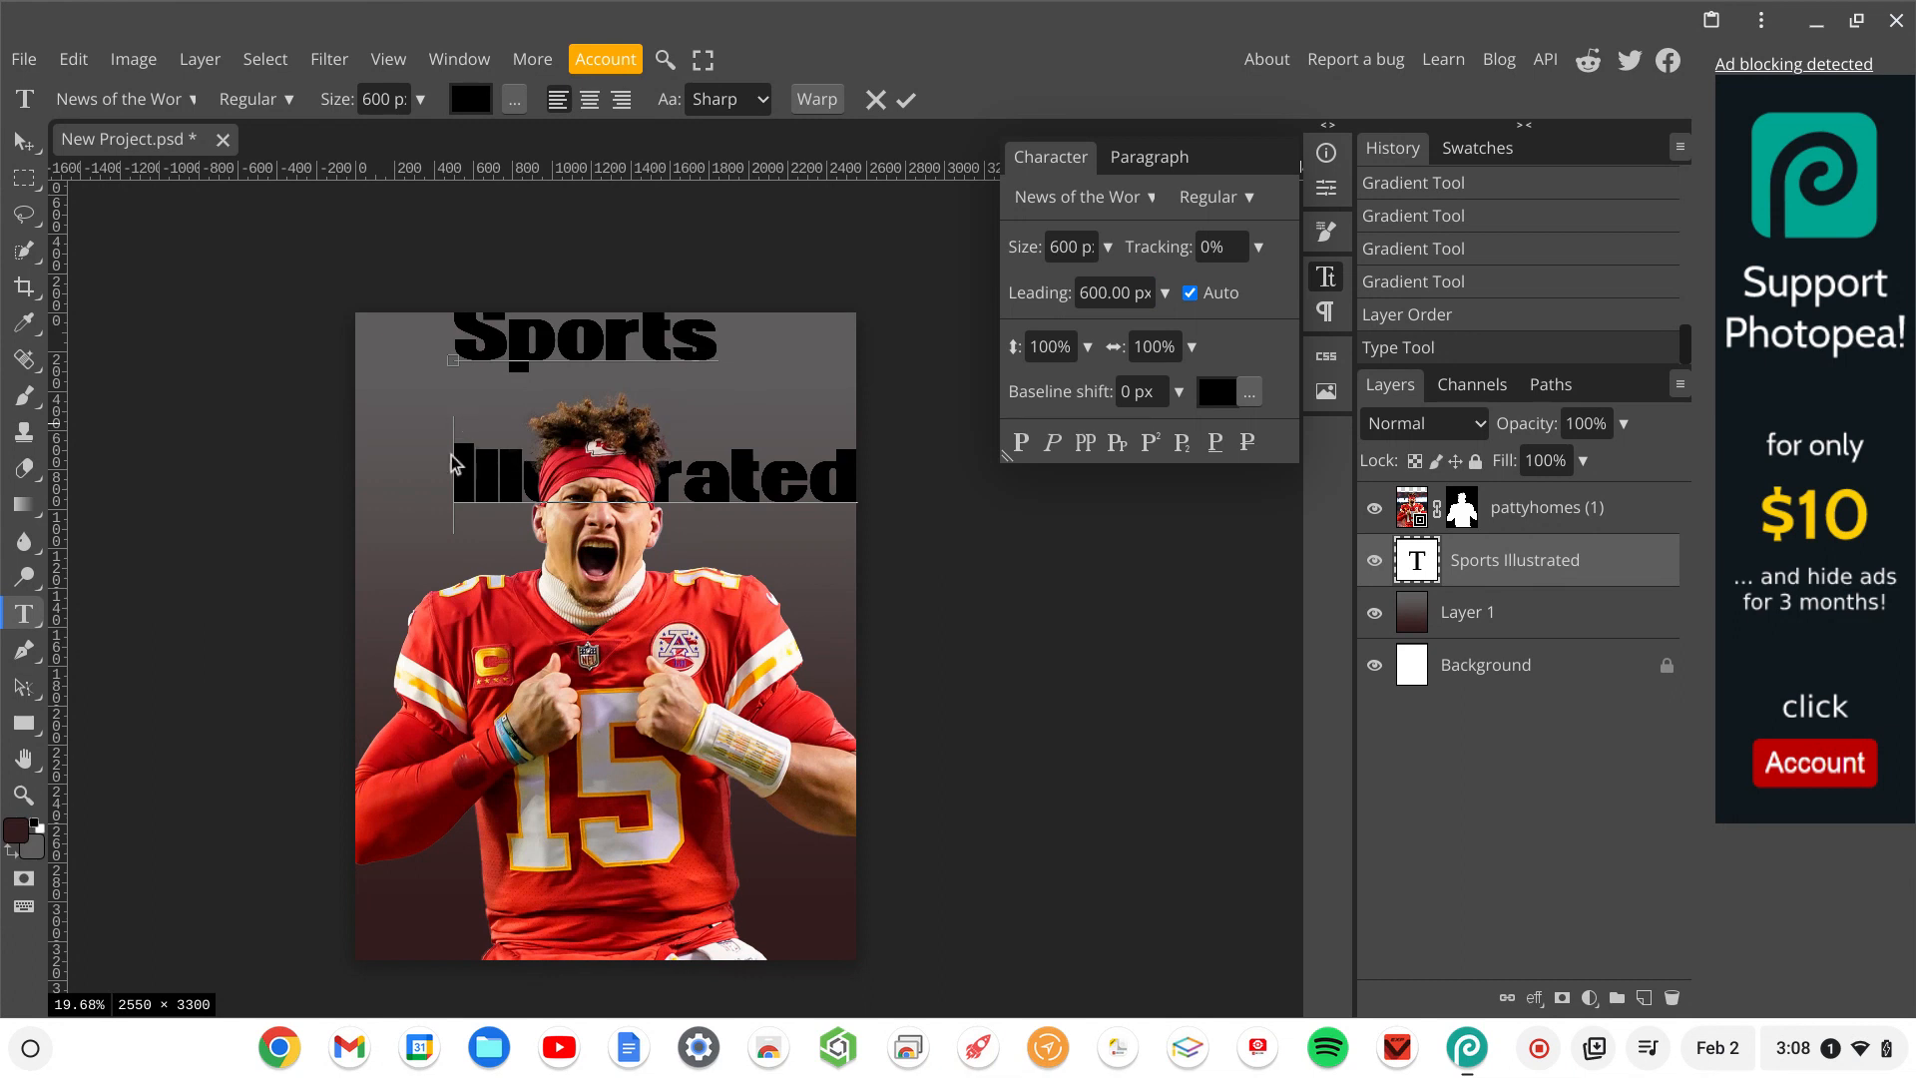
pyautogui.moveTo(1050, 294); pyautogui.dragTo(983, 292)
pyautogui.doubleClick(1410, 564)
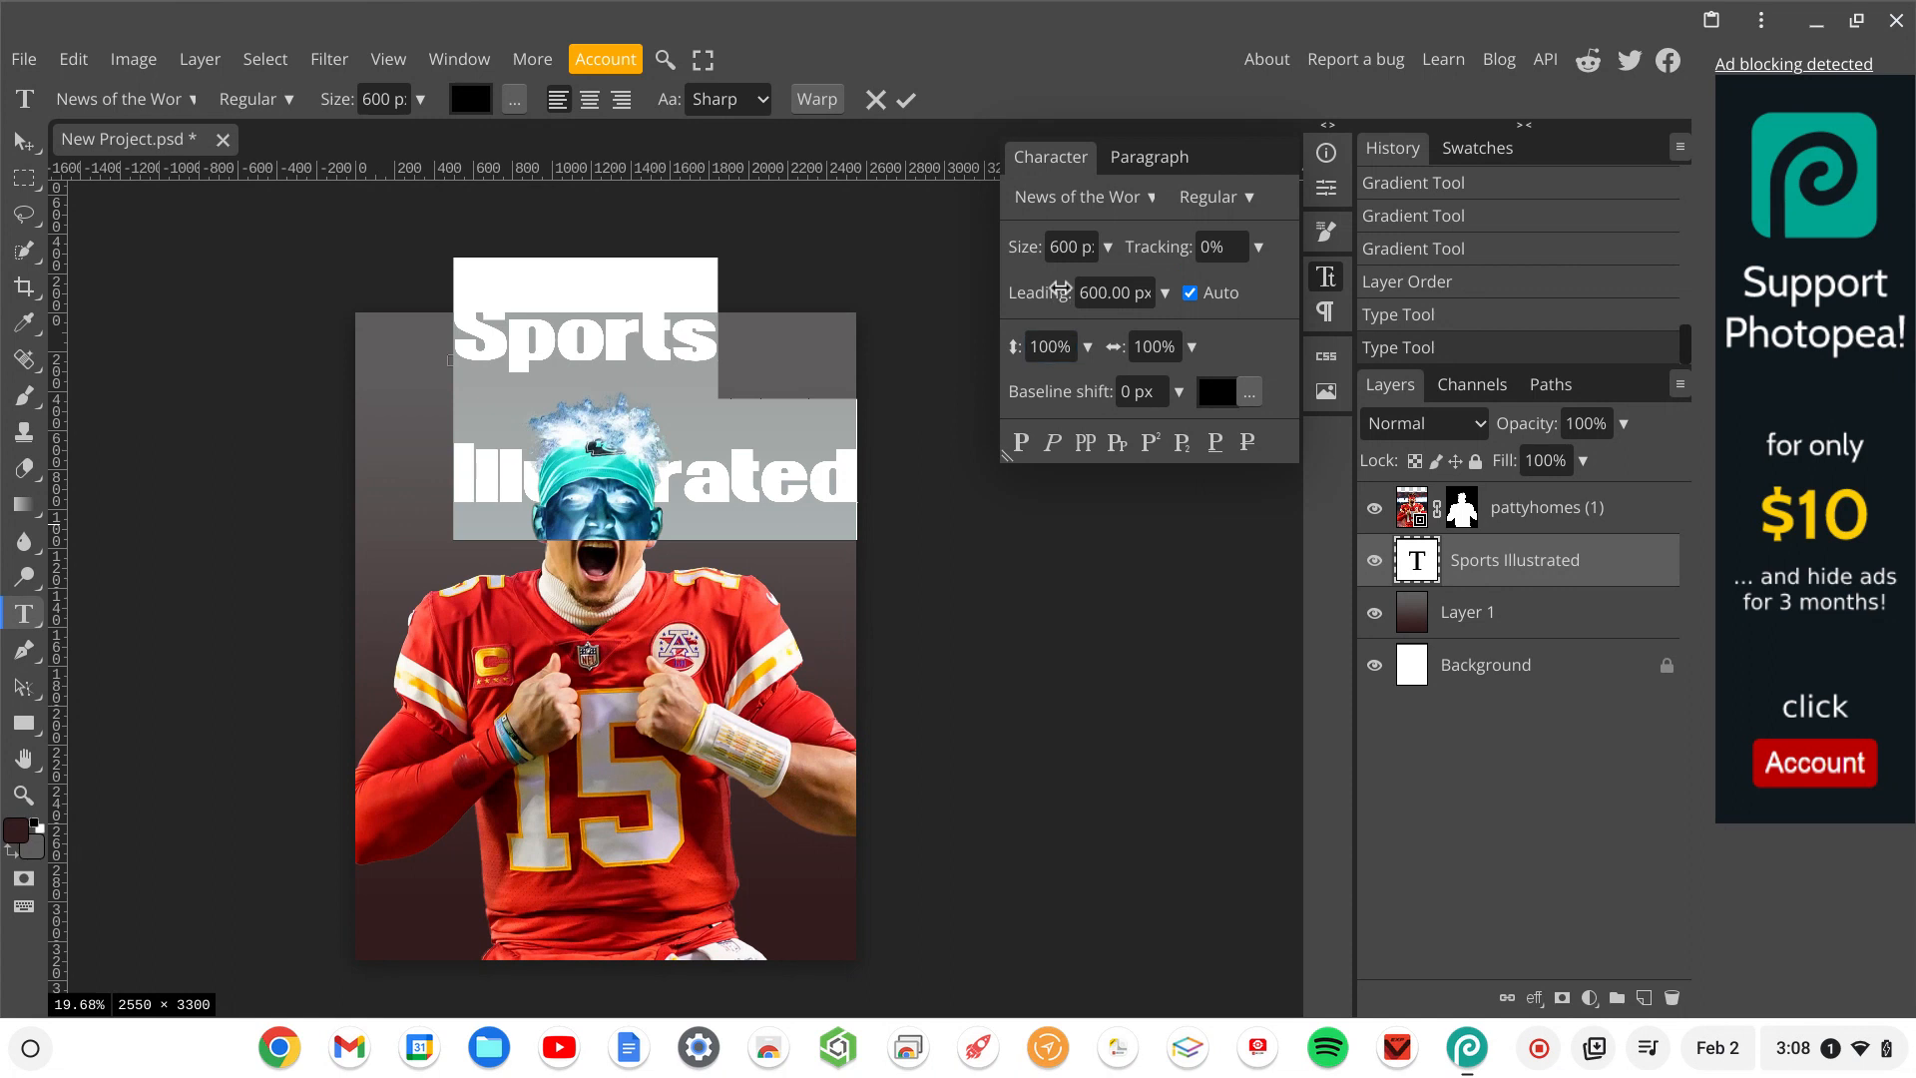
pyautogui.moveTo(1025, 291); pyautogui.dragTo(728, 302)
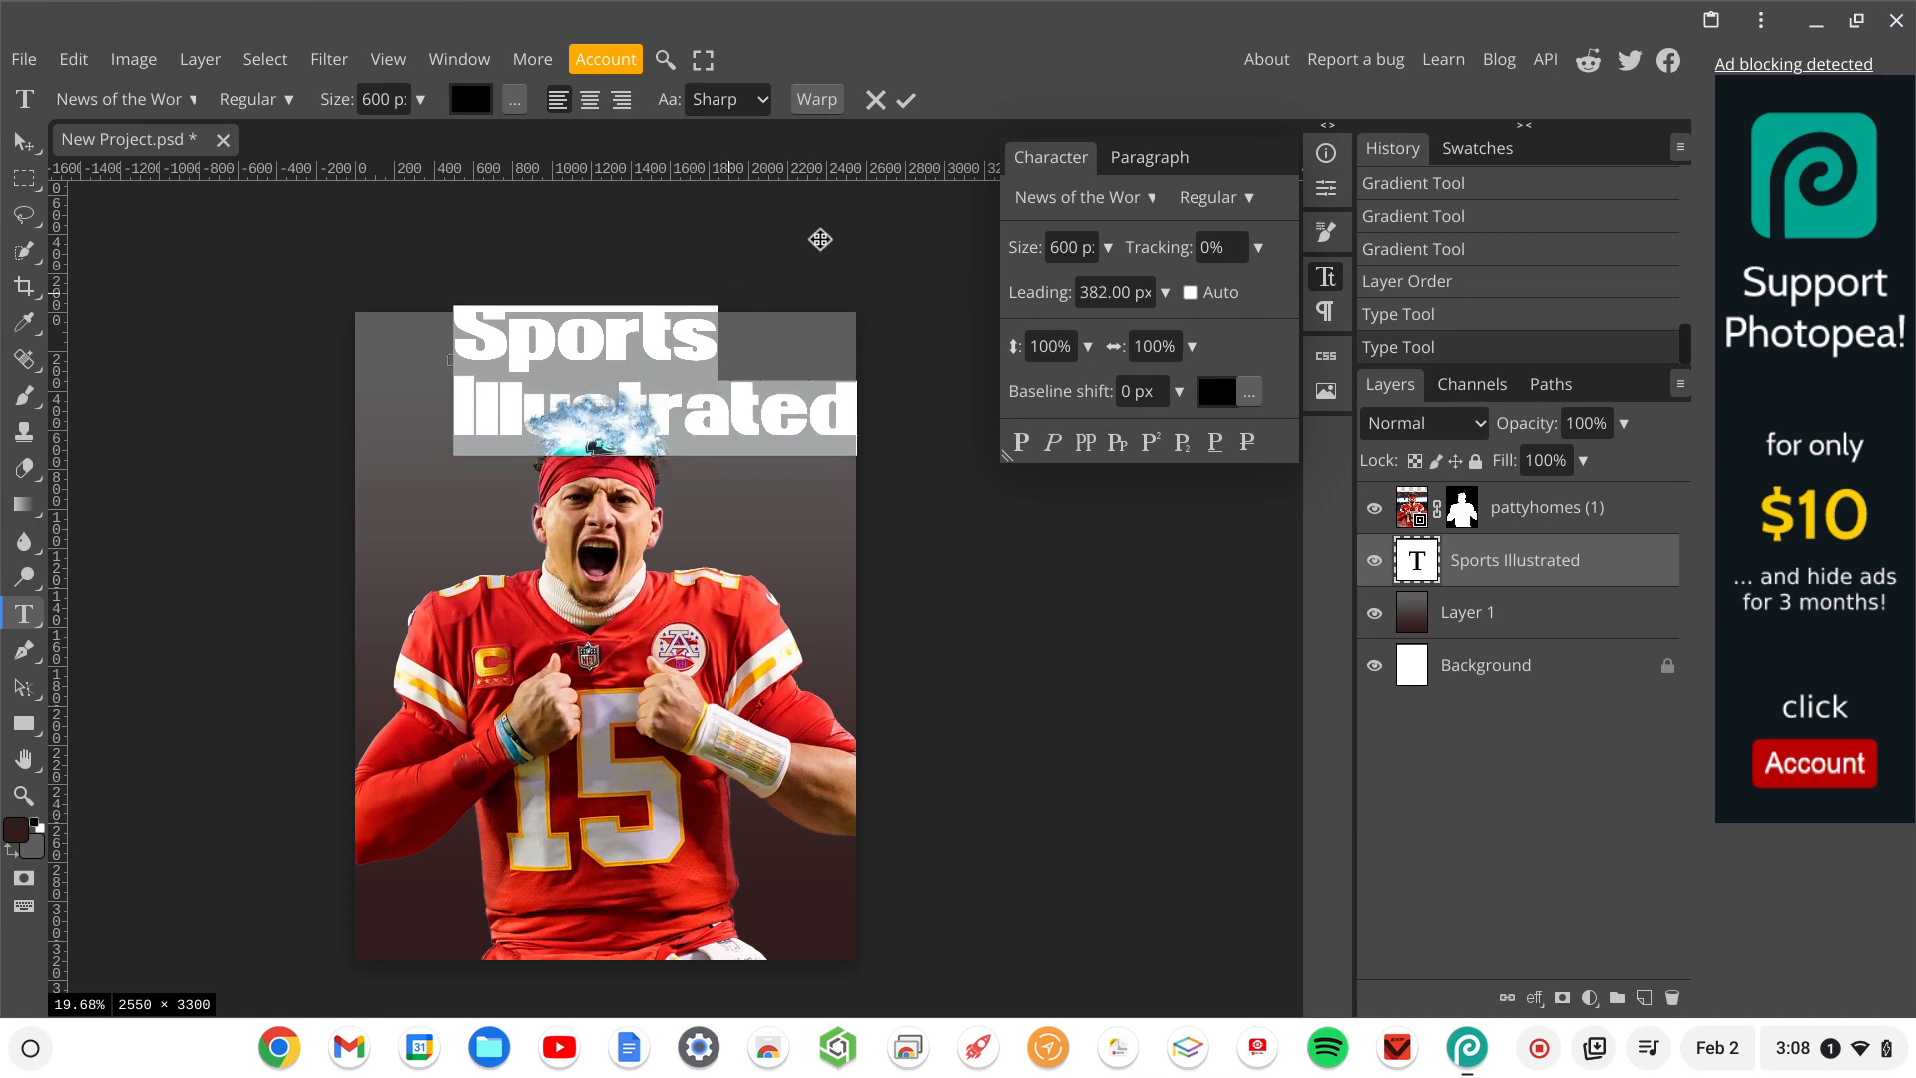
pyautogui.click(1326, 278)
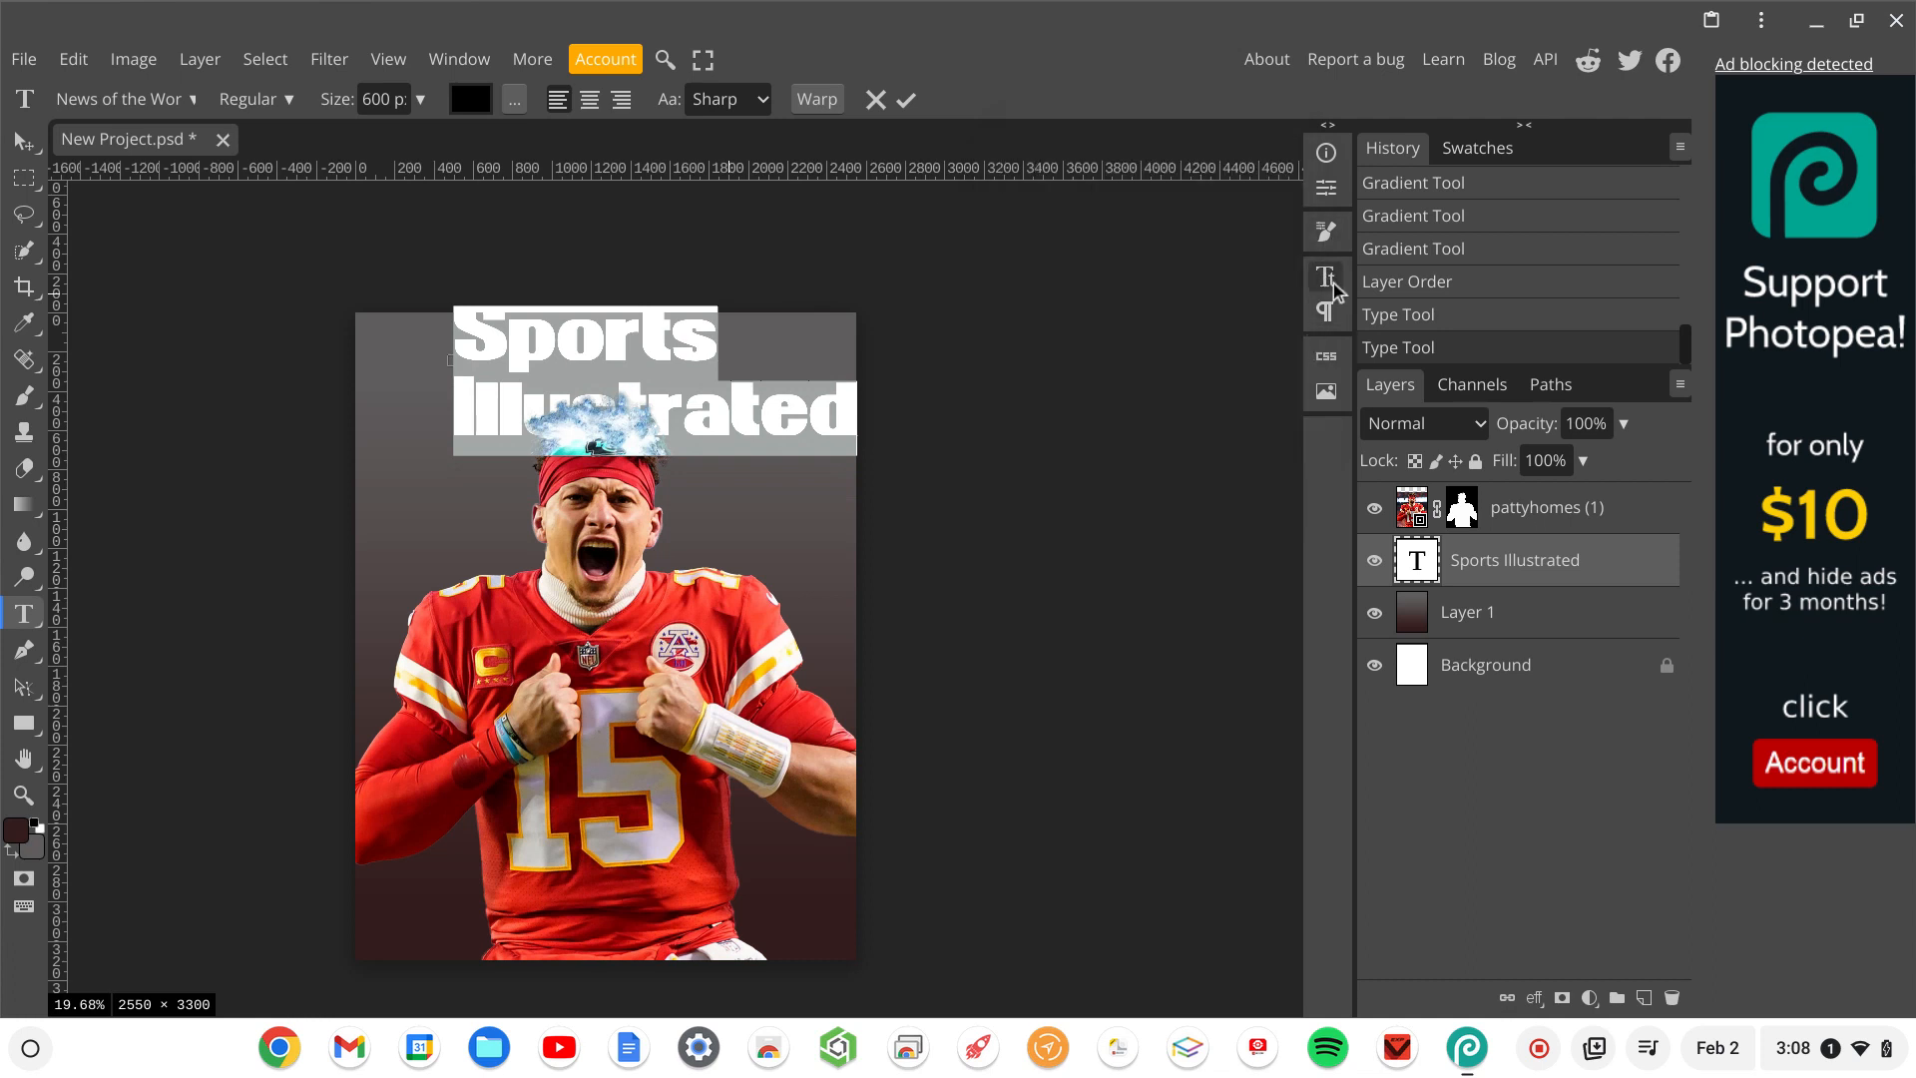
# Center-align the title's lines and move the text to the middle of the page's upper area, behind the player's head.
pyautogui.click(589, 100)
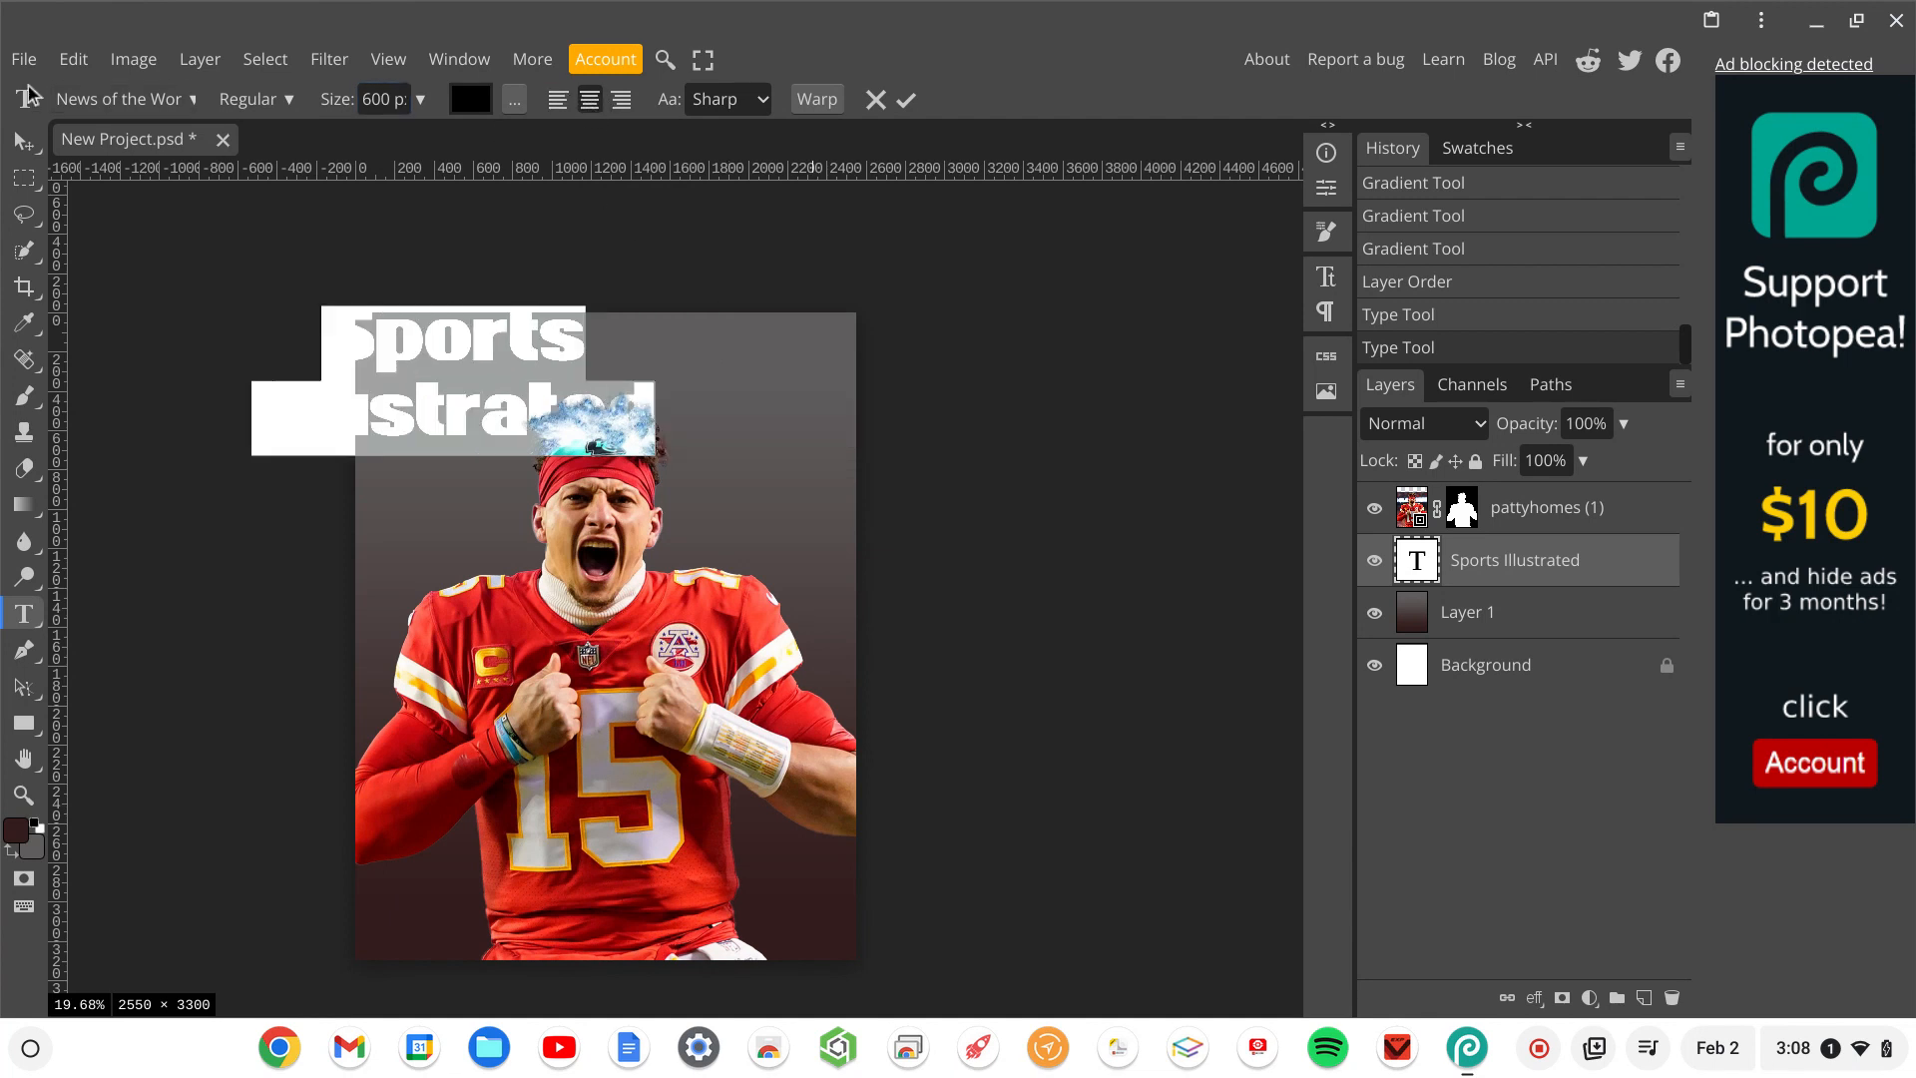
pyautogui.click(18, 147)
pyautogui.moveTo(496, 351); pyautogui.dragTo(658, 385)
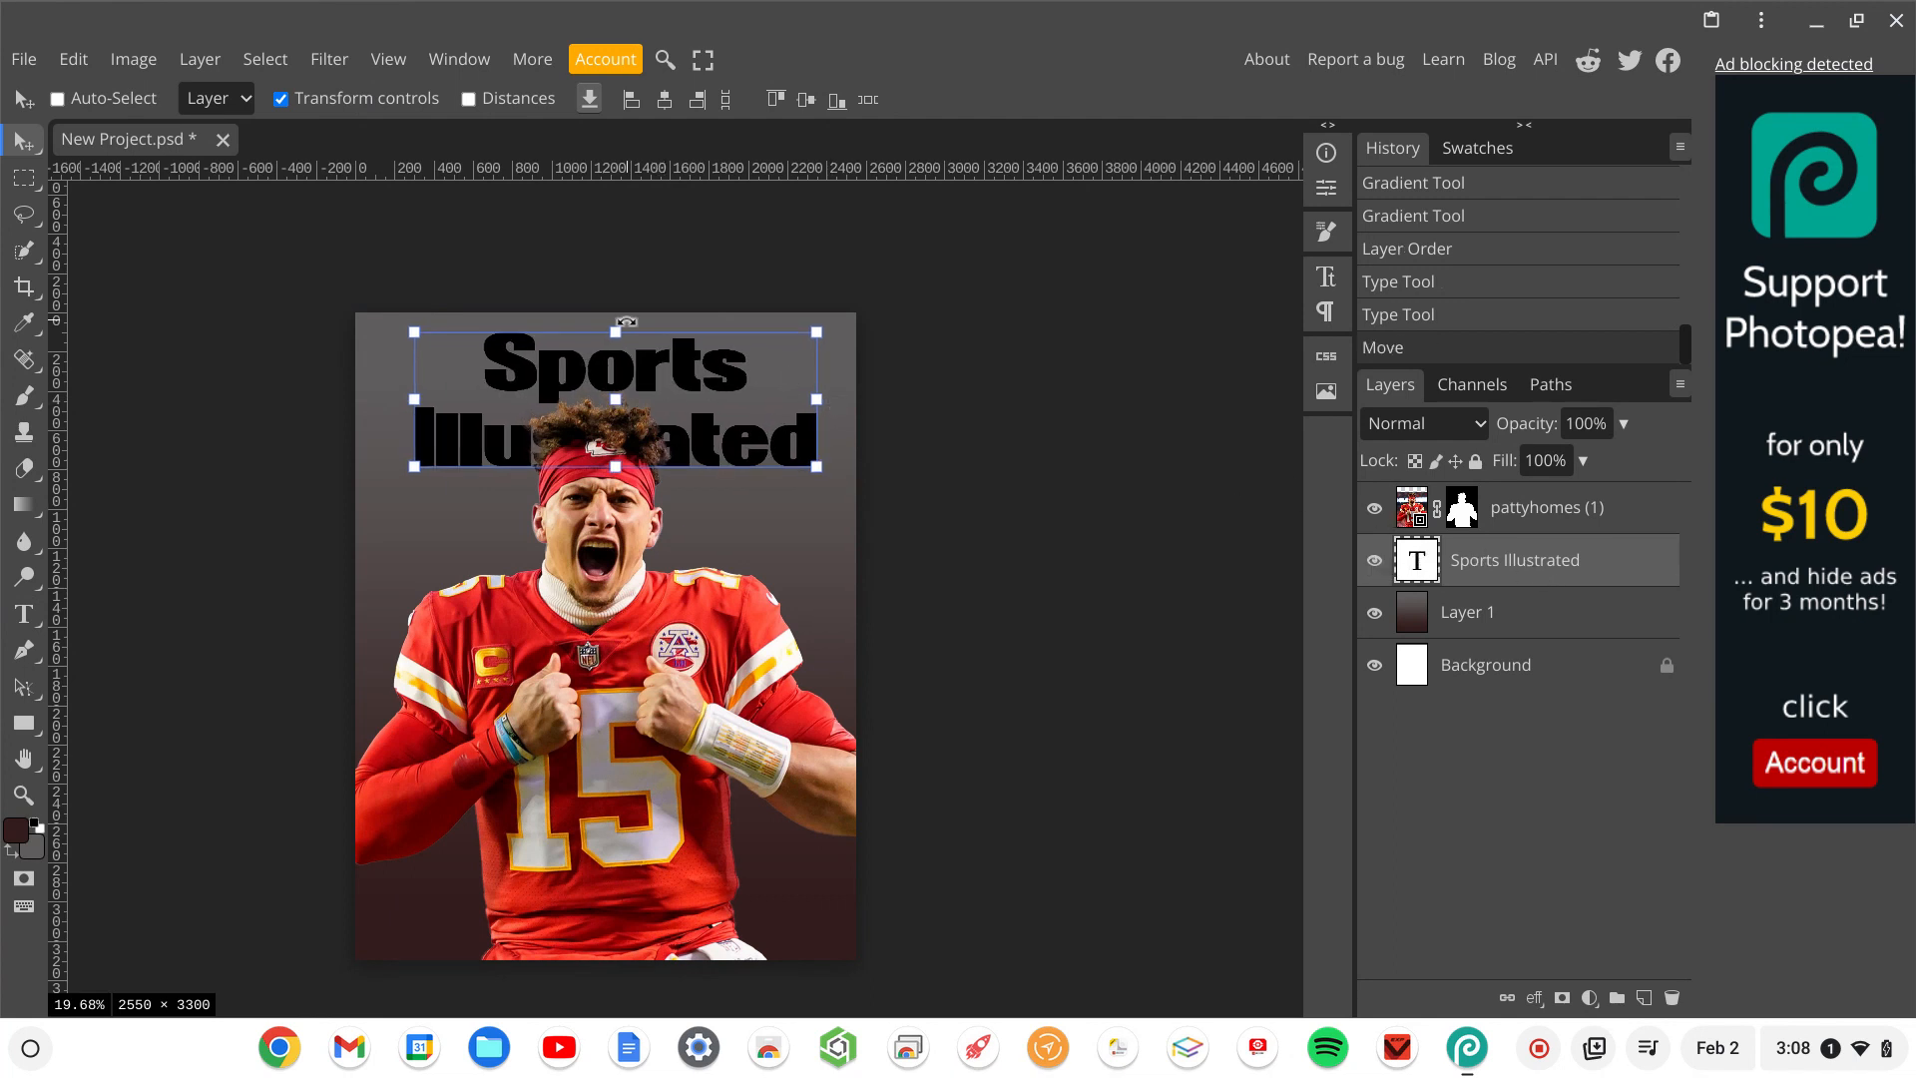
# Change the color of the whole "Sports Illustrated" title to white (ffffff).
pyautogui.doubleClick(1418, 562)
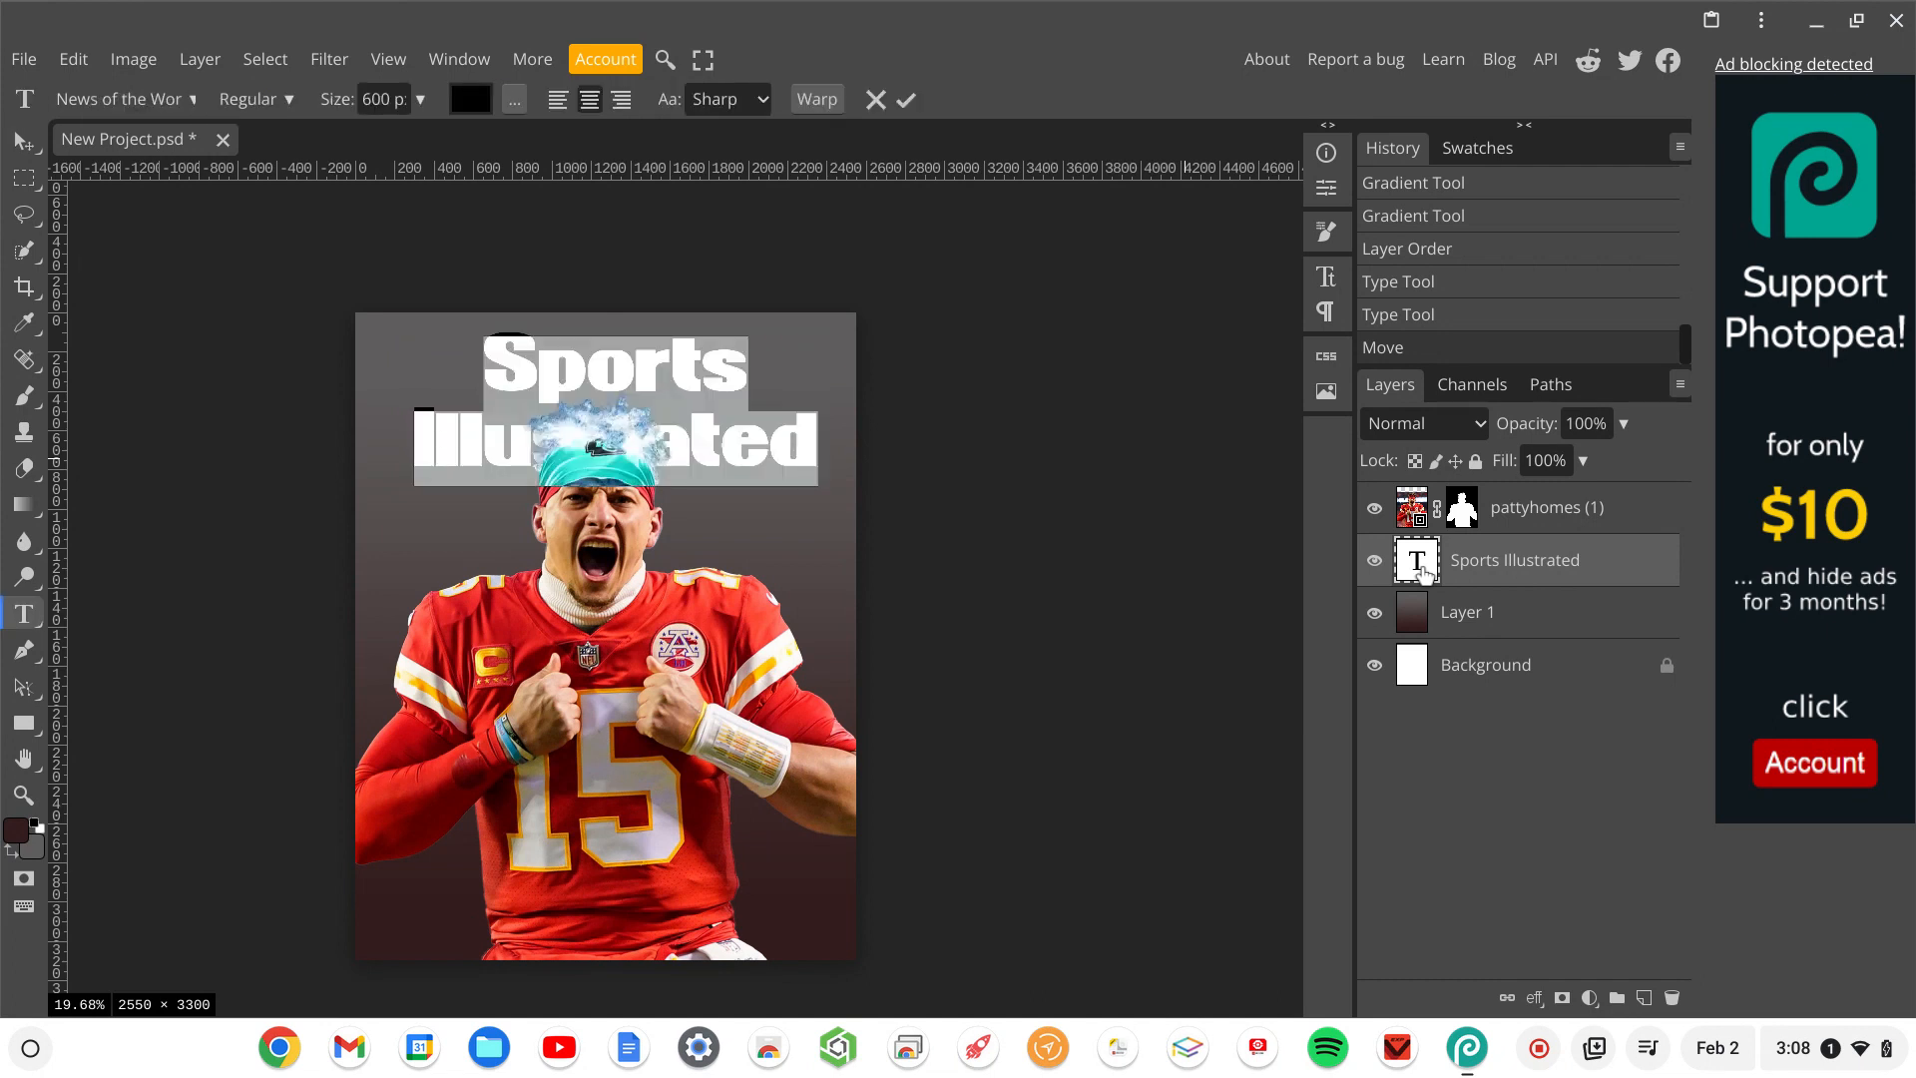
pyautogui.click(465, 104)
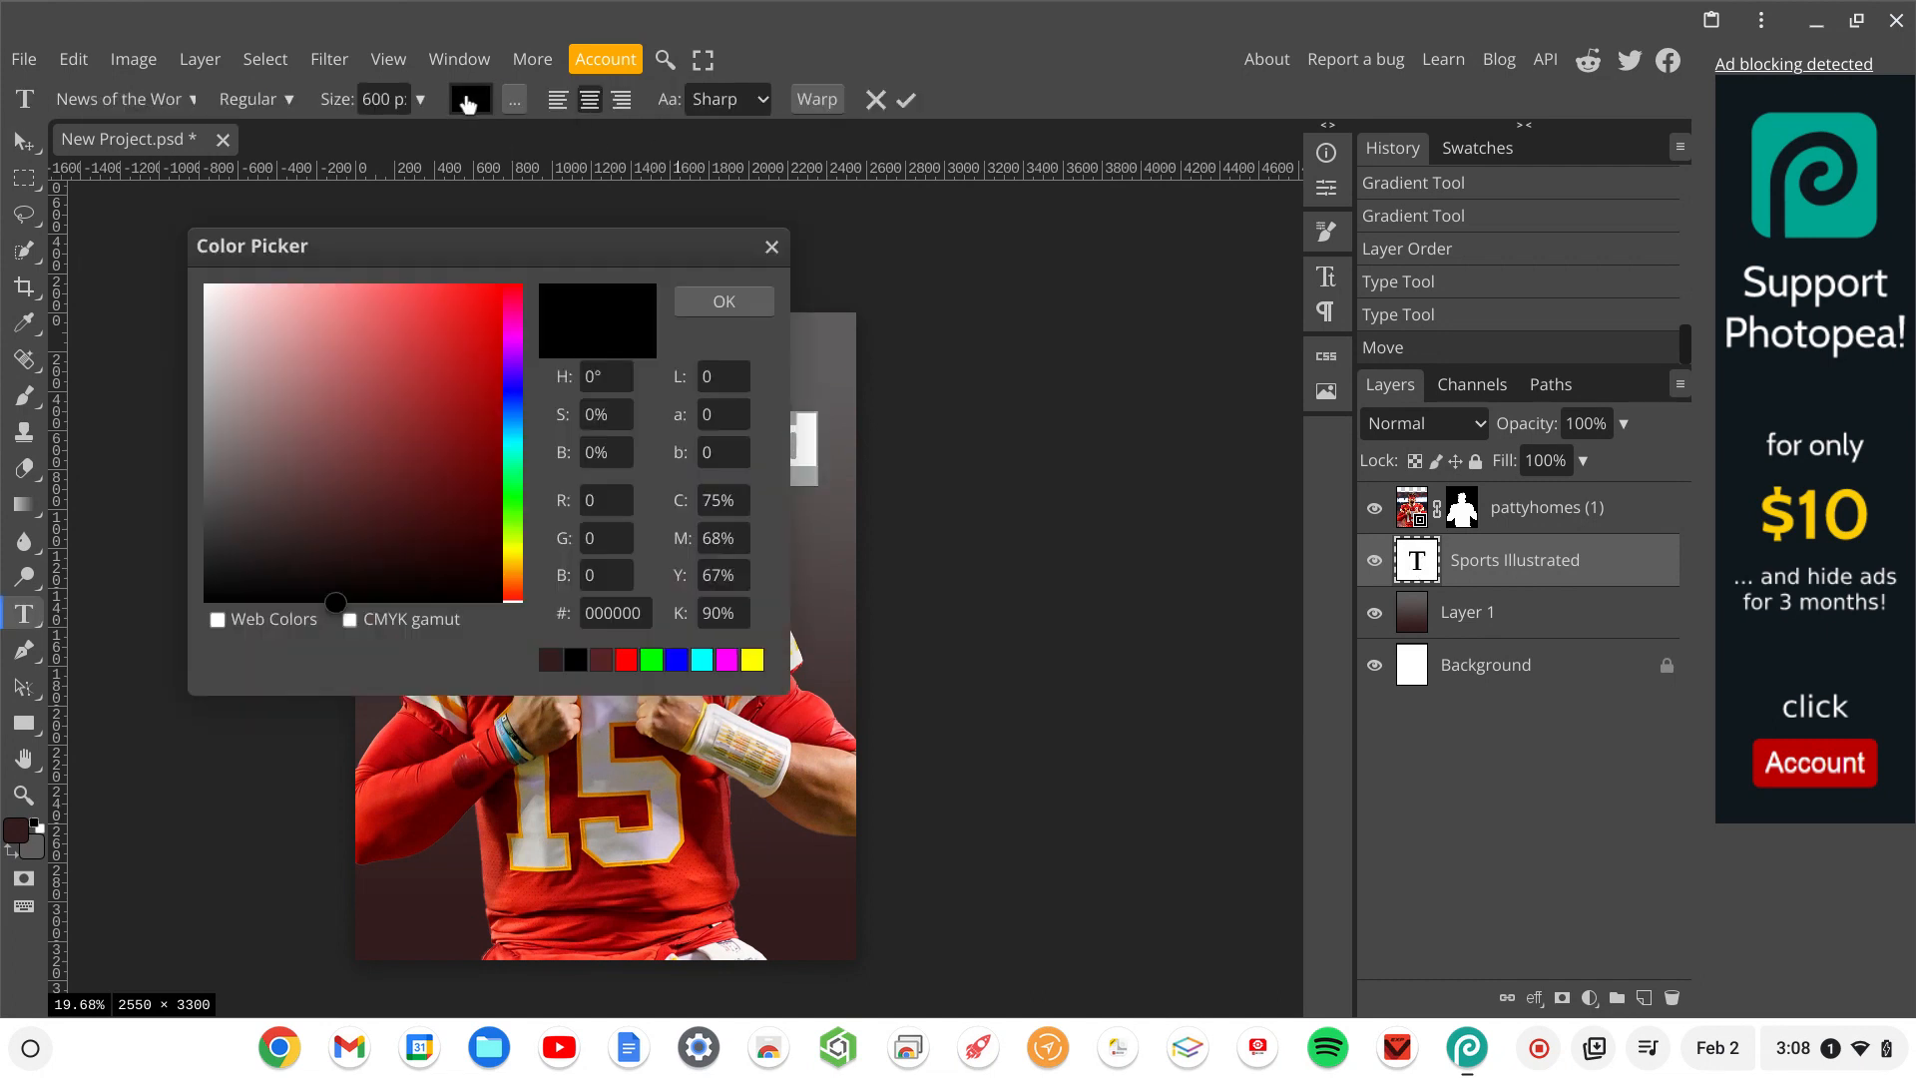
pyautogui.click(224, 302)
pyautogui.click(192, 272)
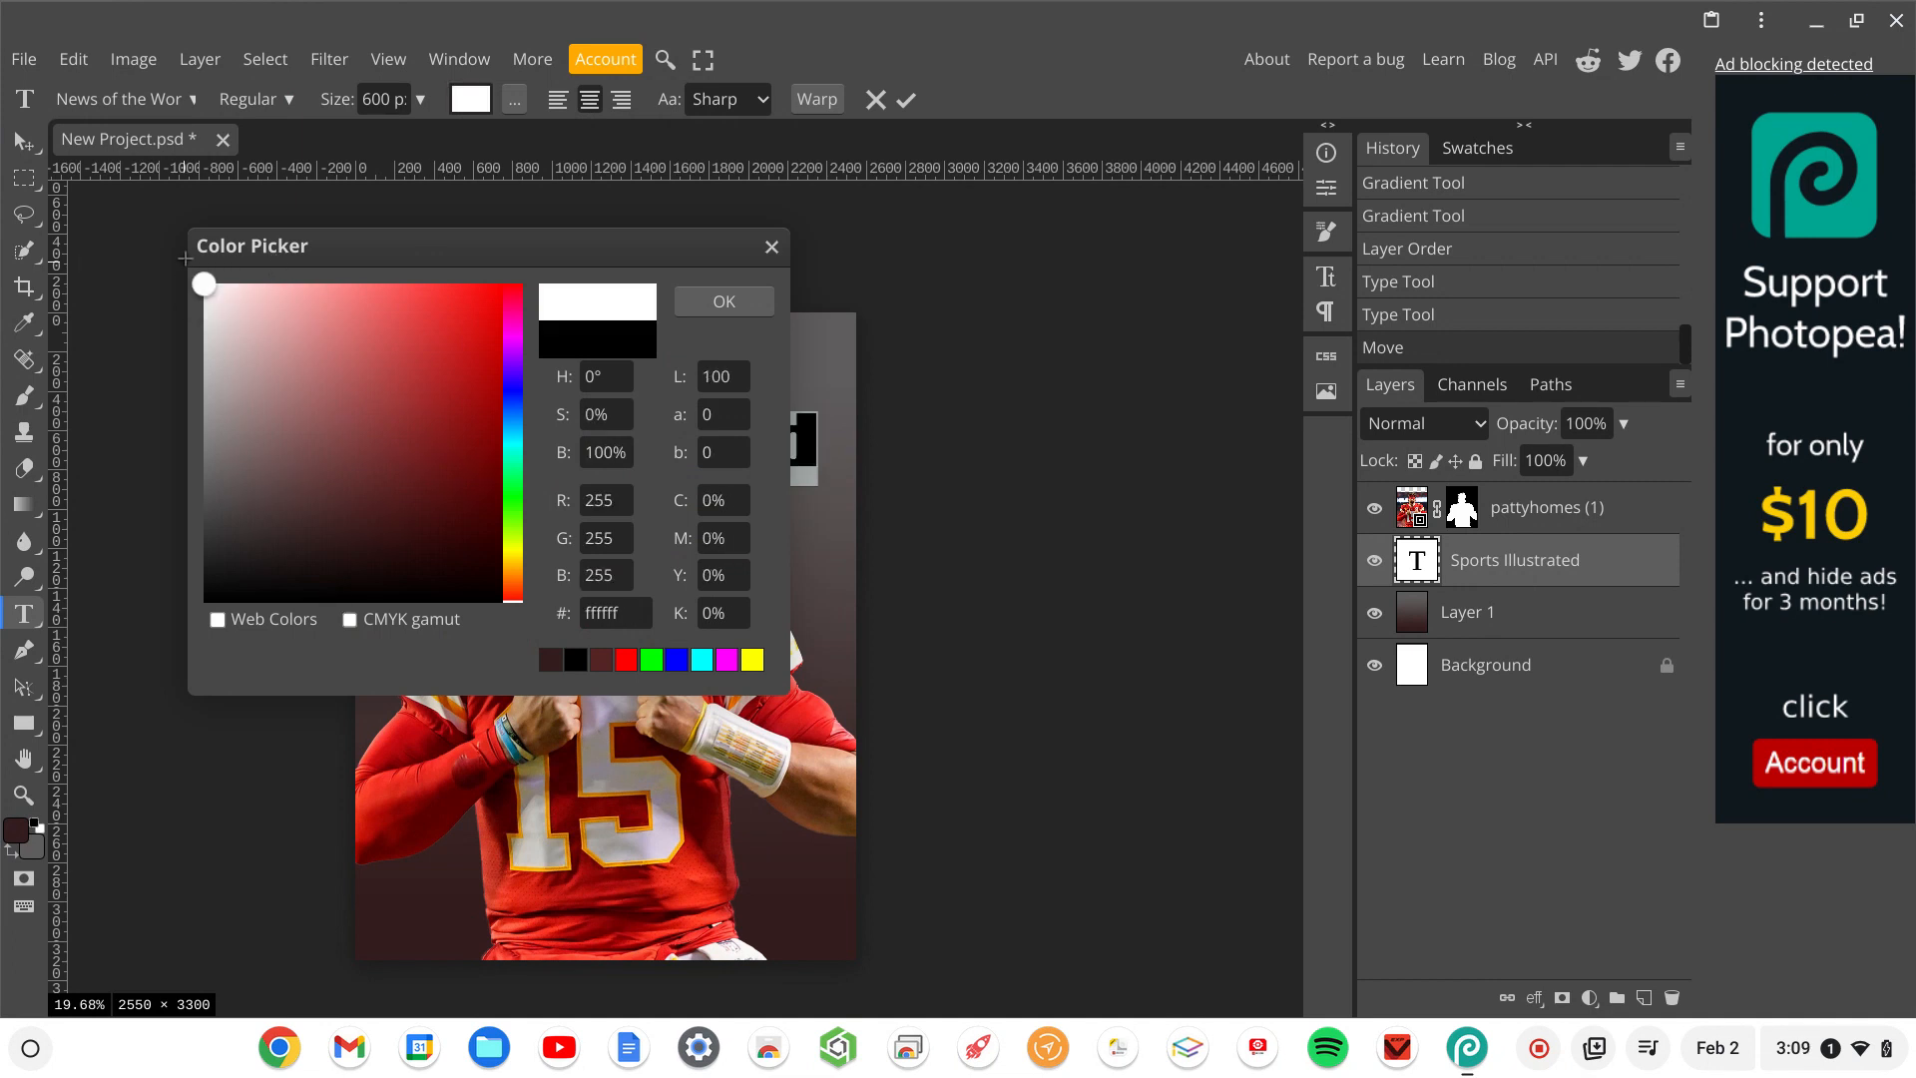
pyautogui.click(724, 309)
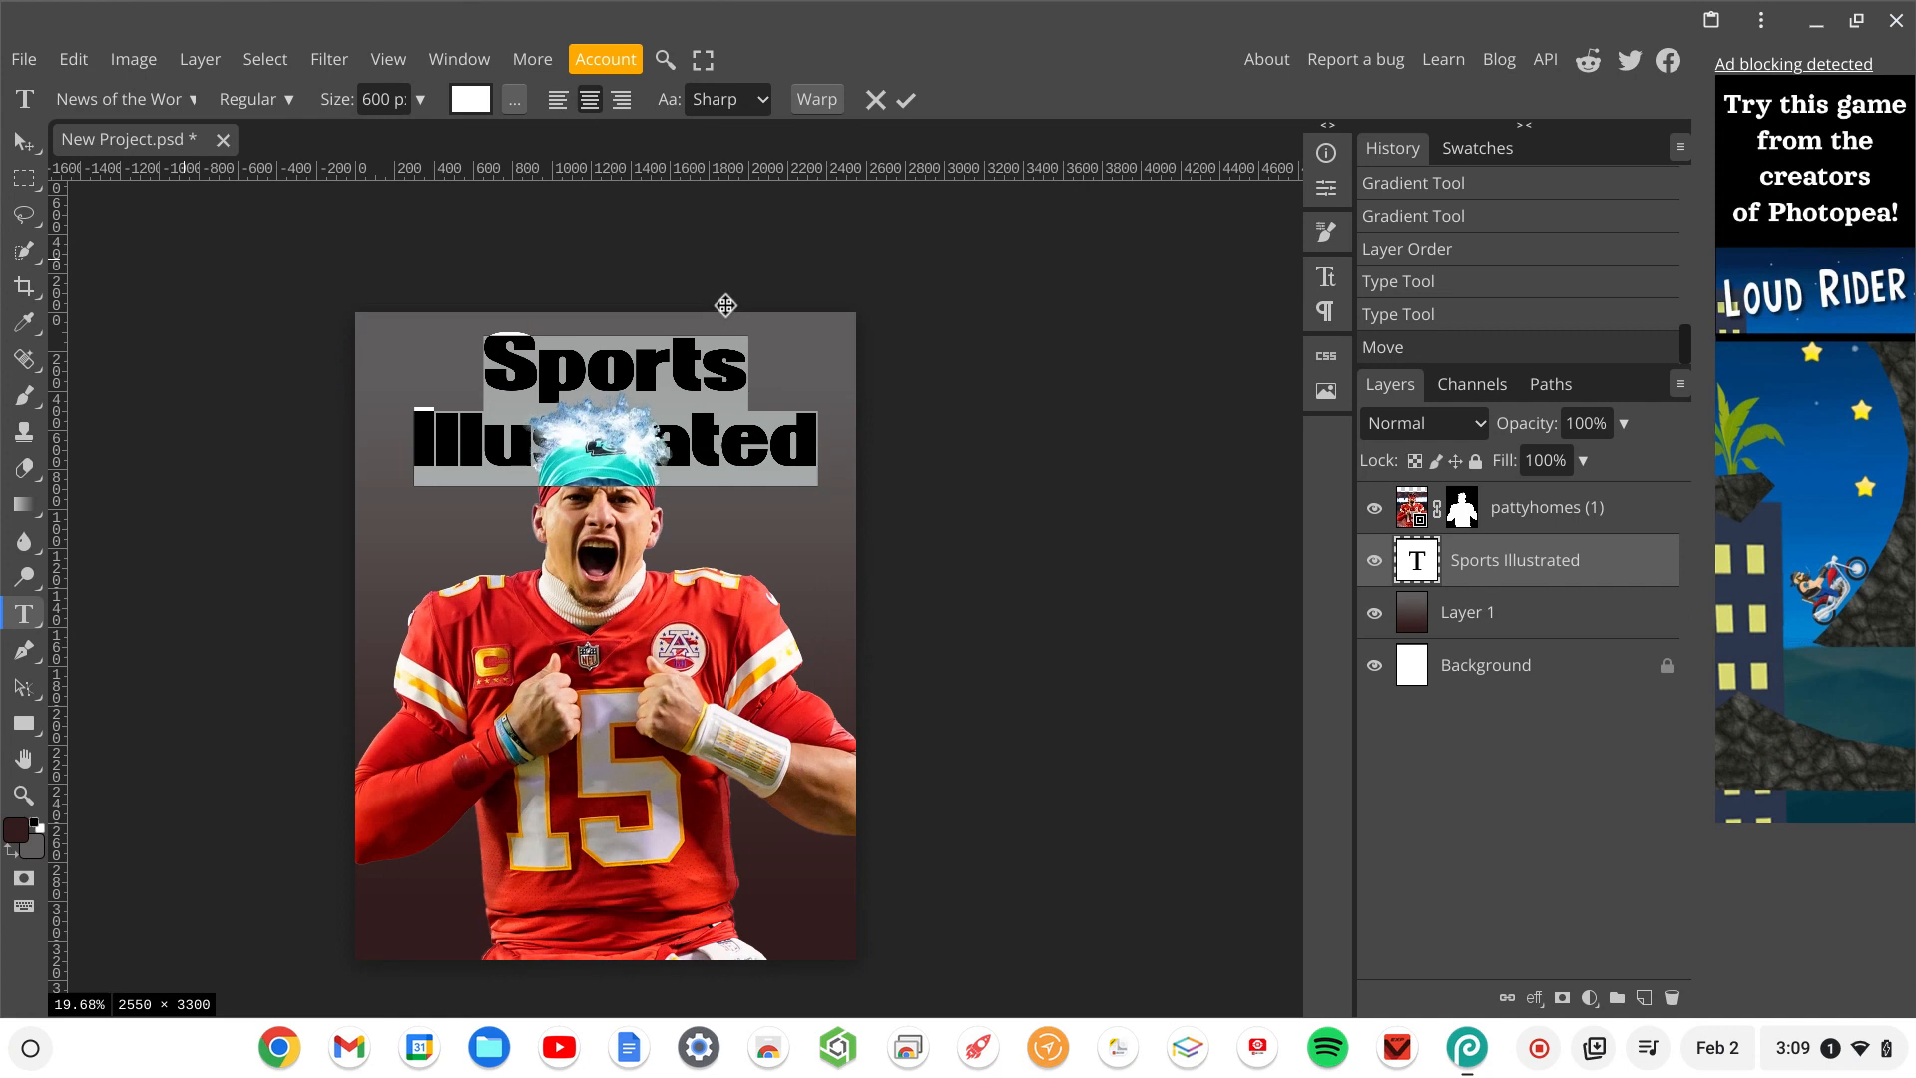